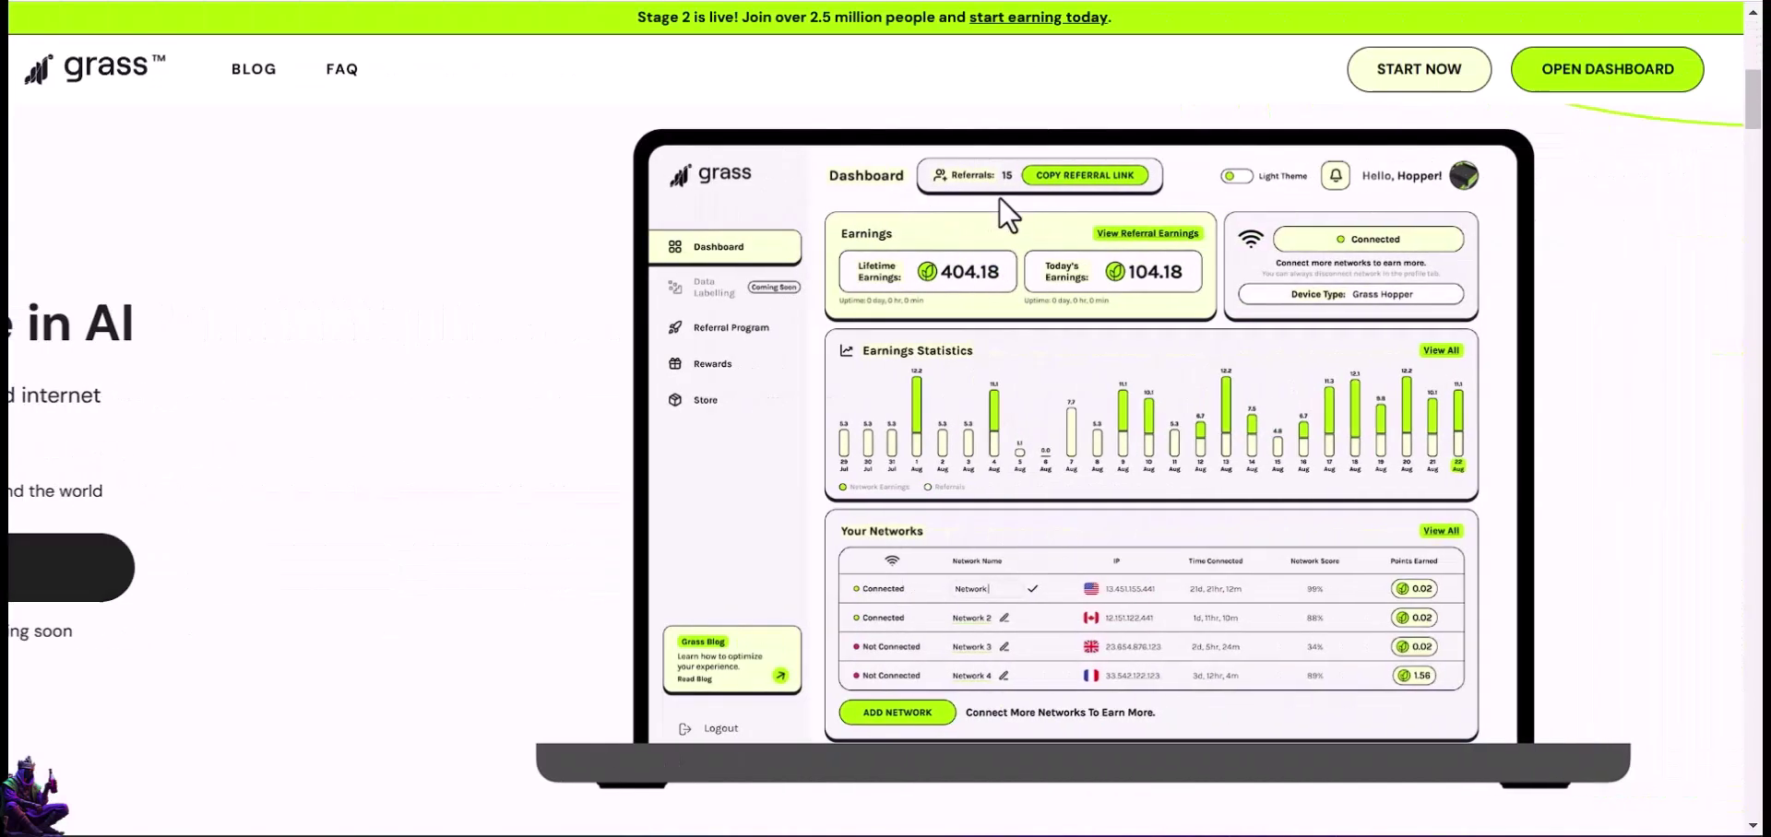
Step: Skim the Grass homepage, then open the dashboard with the connected device and daily earnings chart
scroll(999, 198, down, 15)
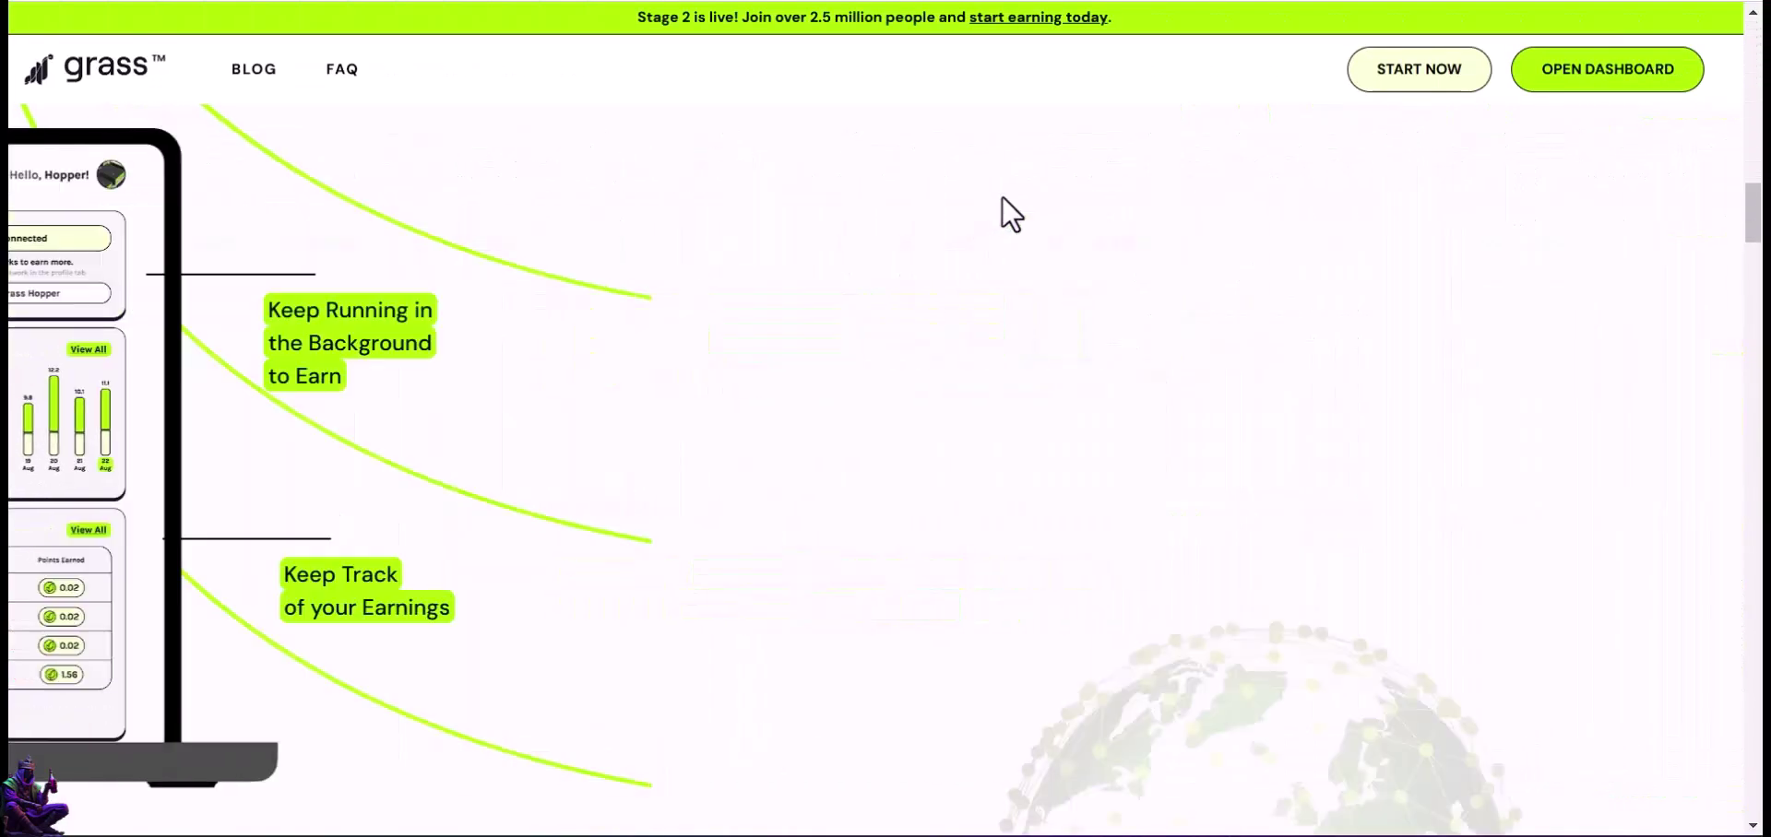
scroll(1002, 197, down, 10)
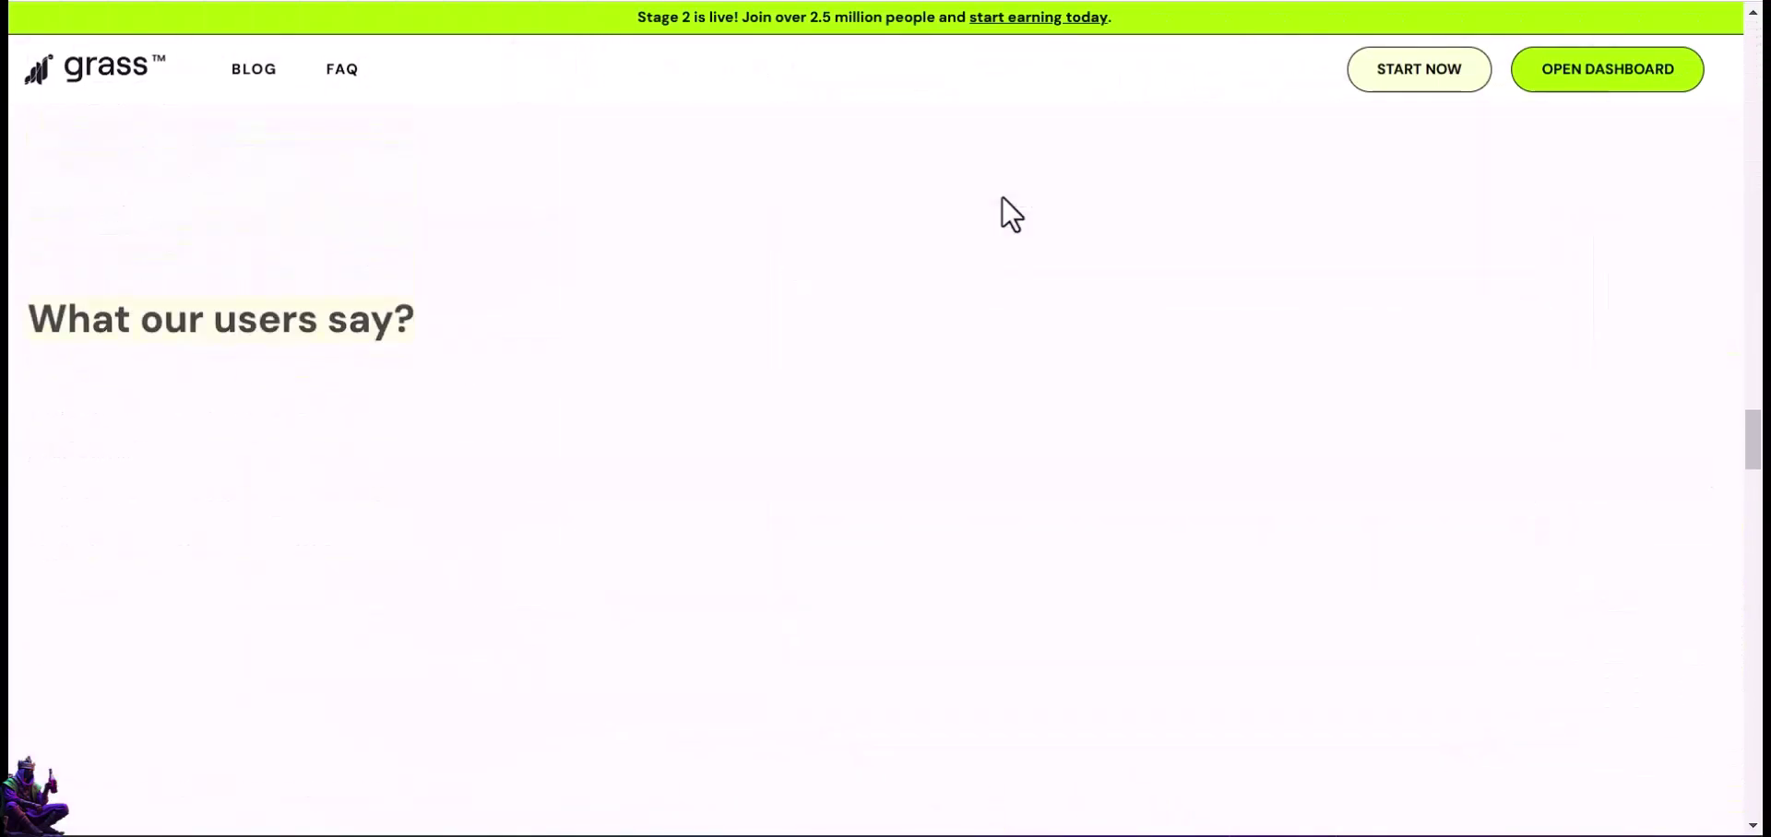
scroll(1002, 196, up, 15)
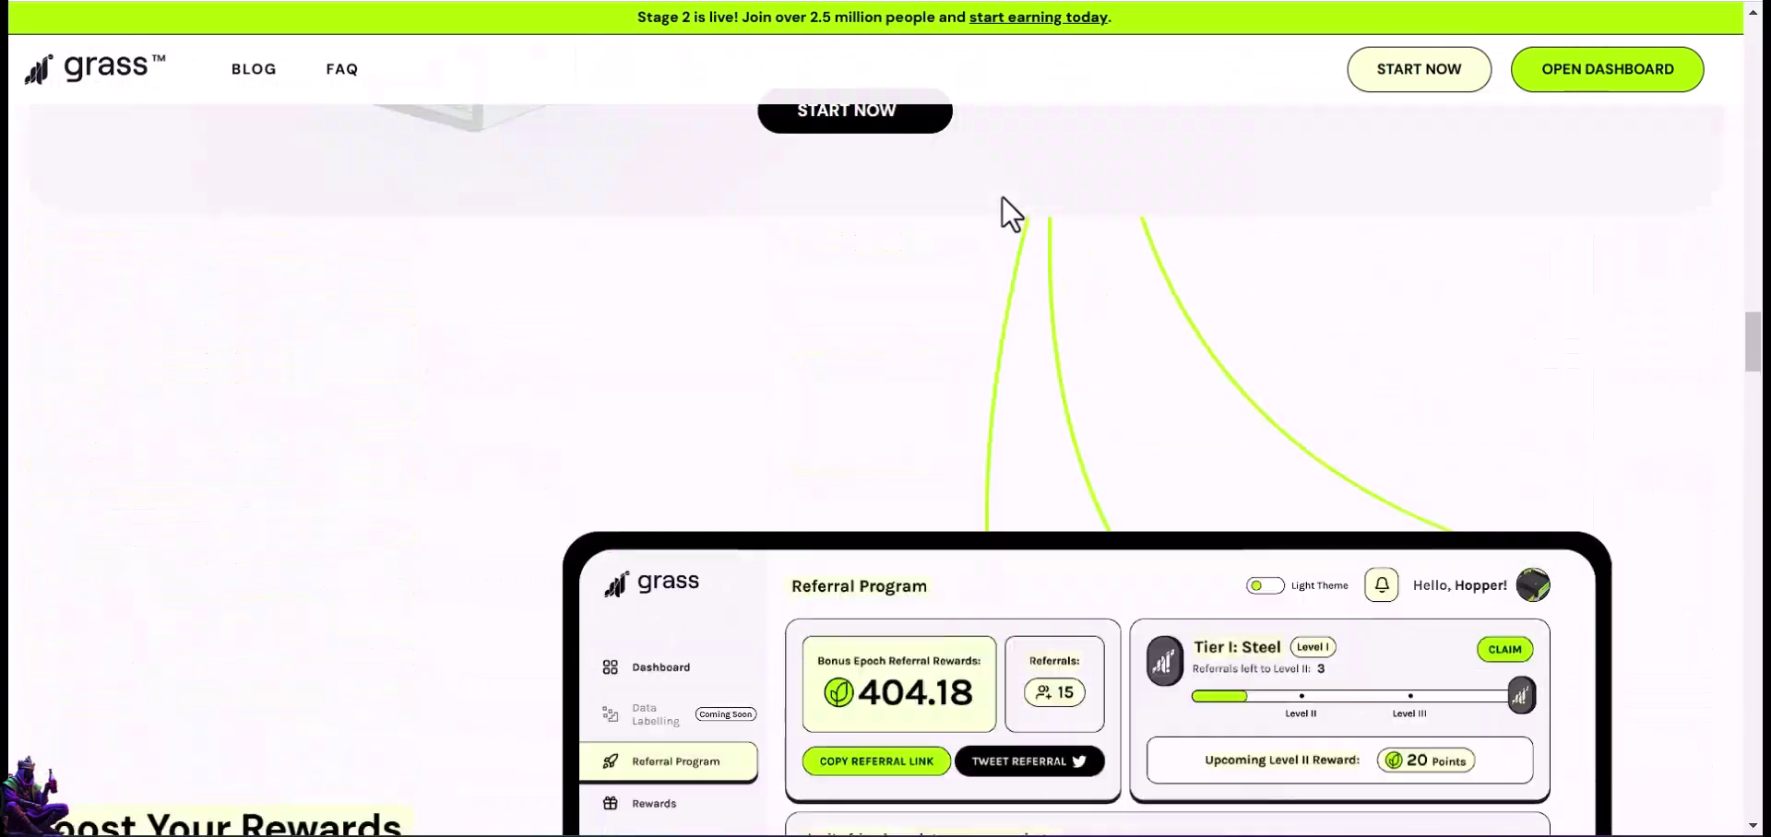
scroll(1001, 197, up, 10)
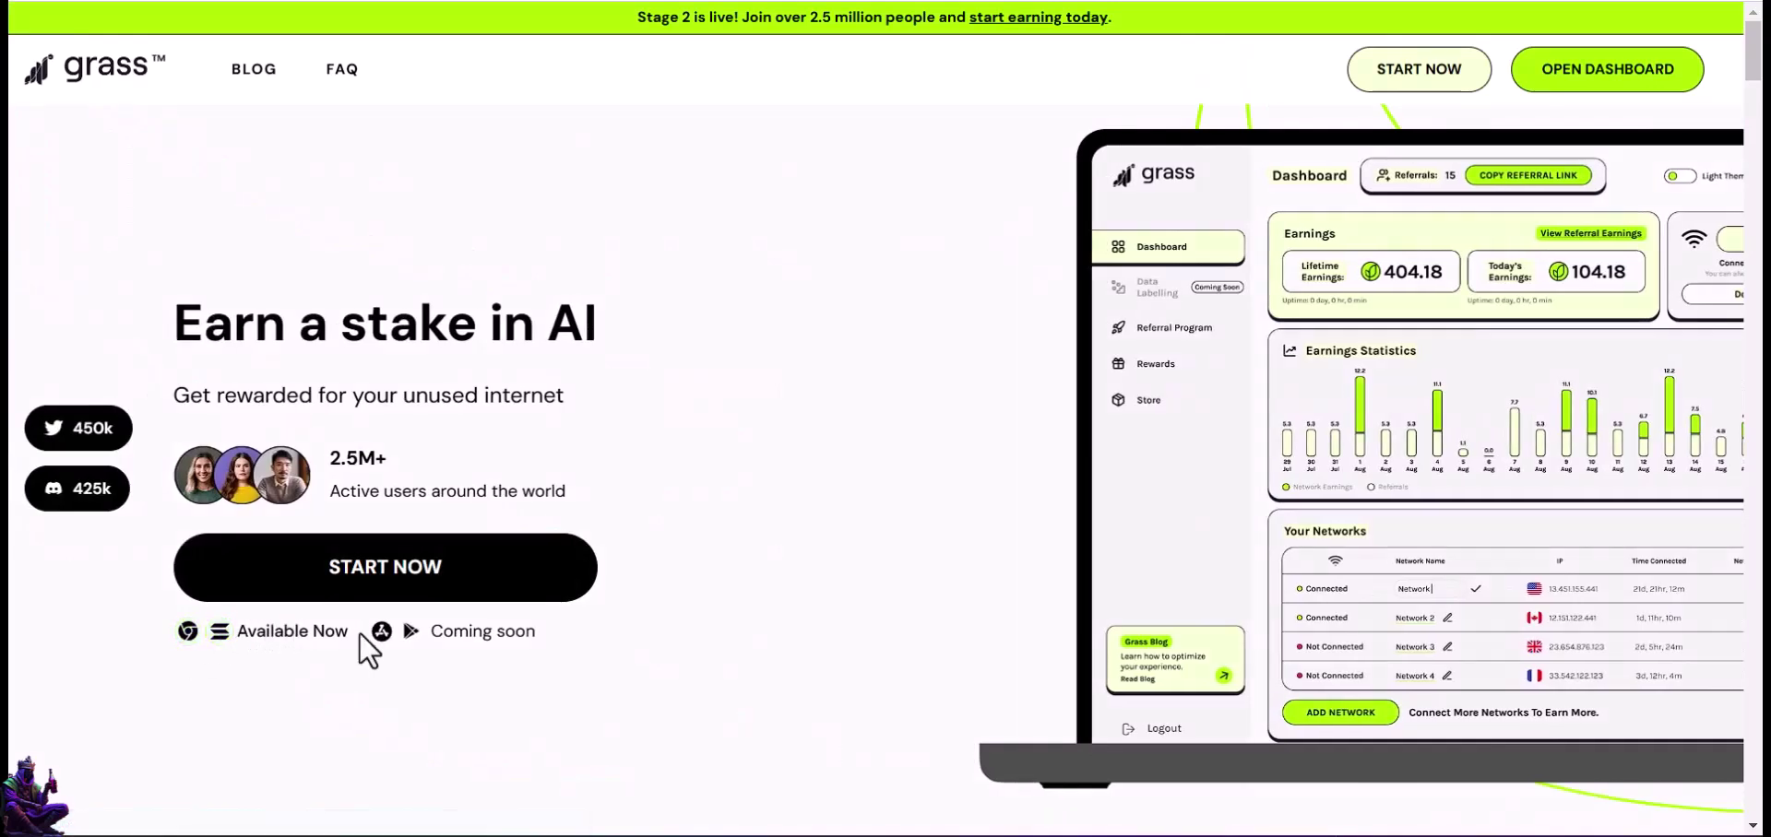
mouse_move(376, 631)
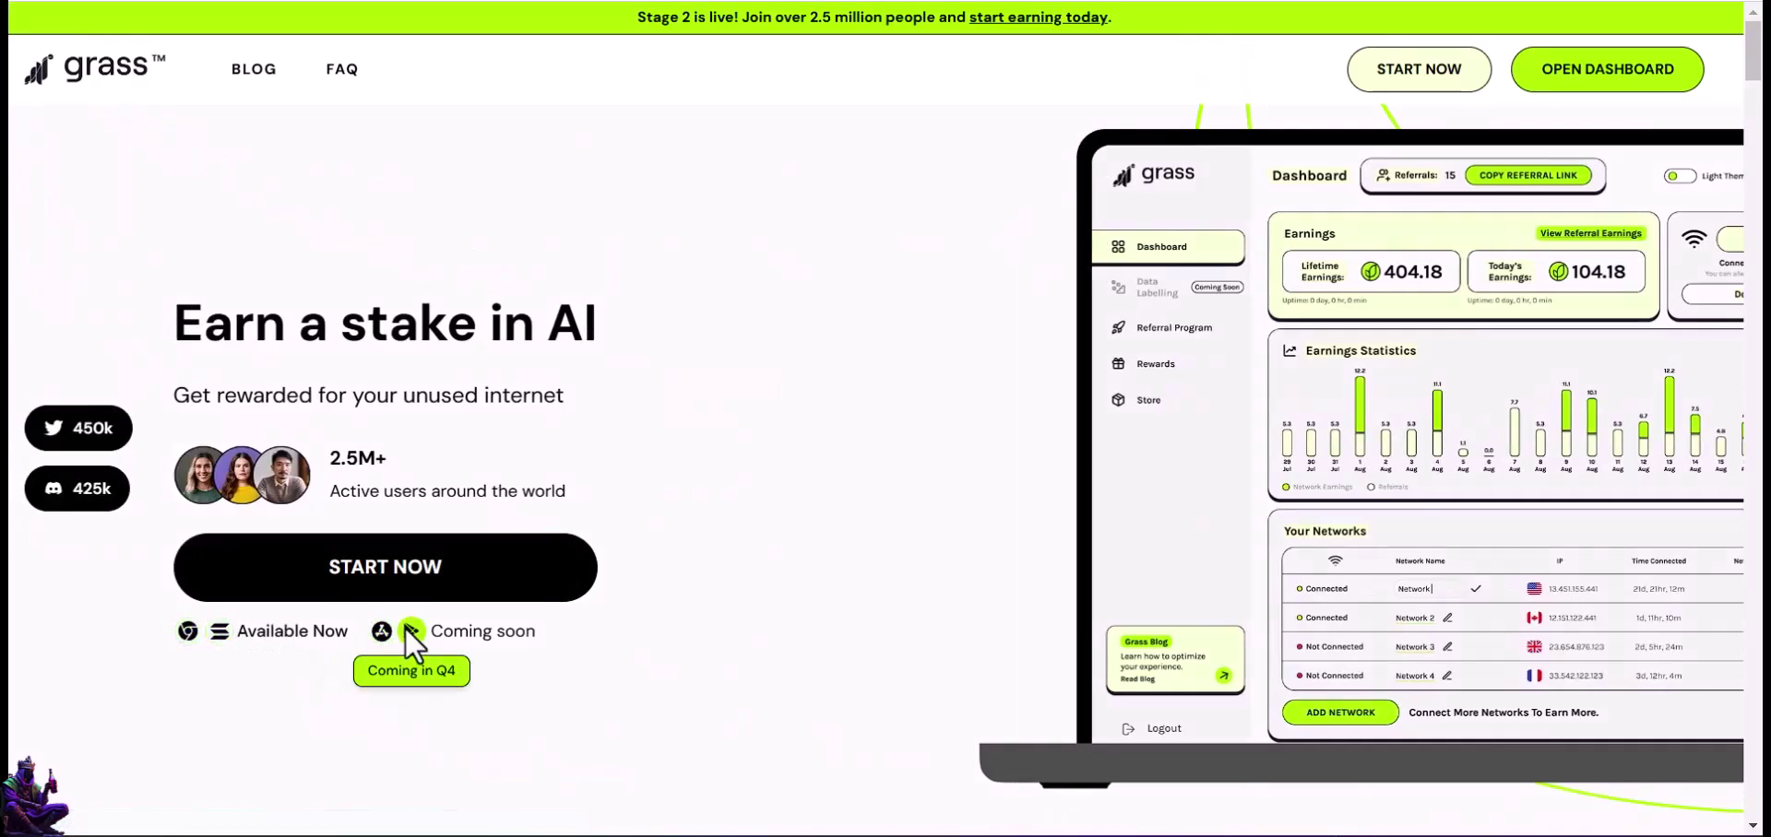
click(1527, 87)
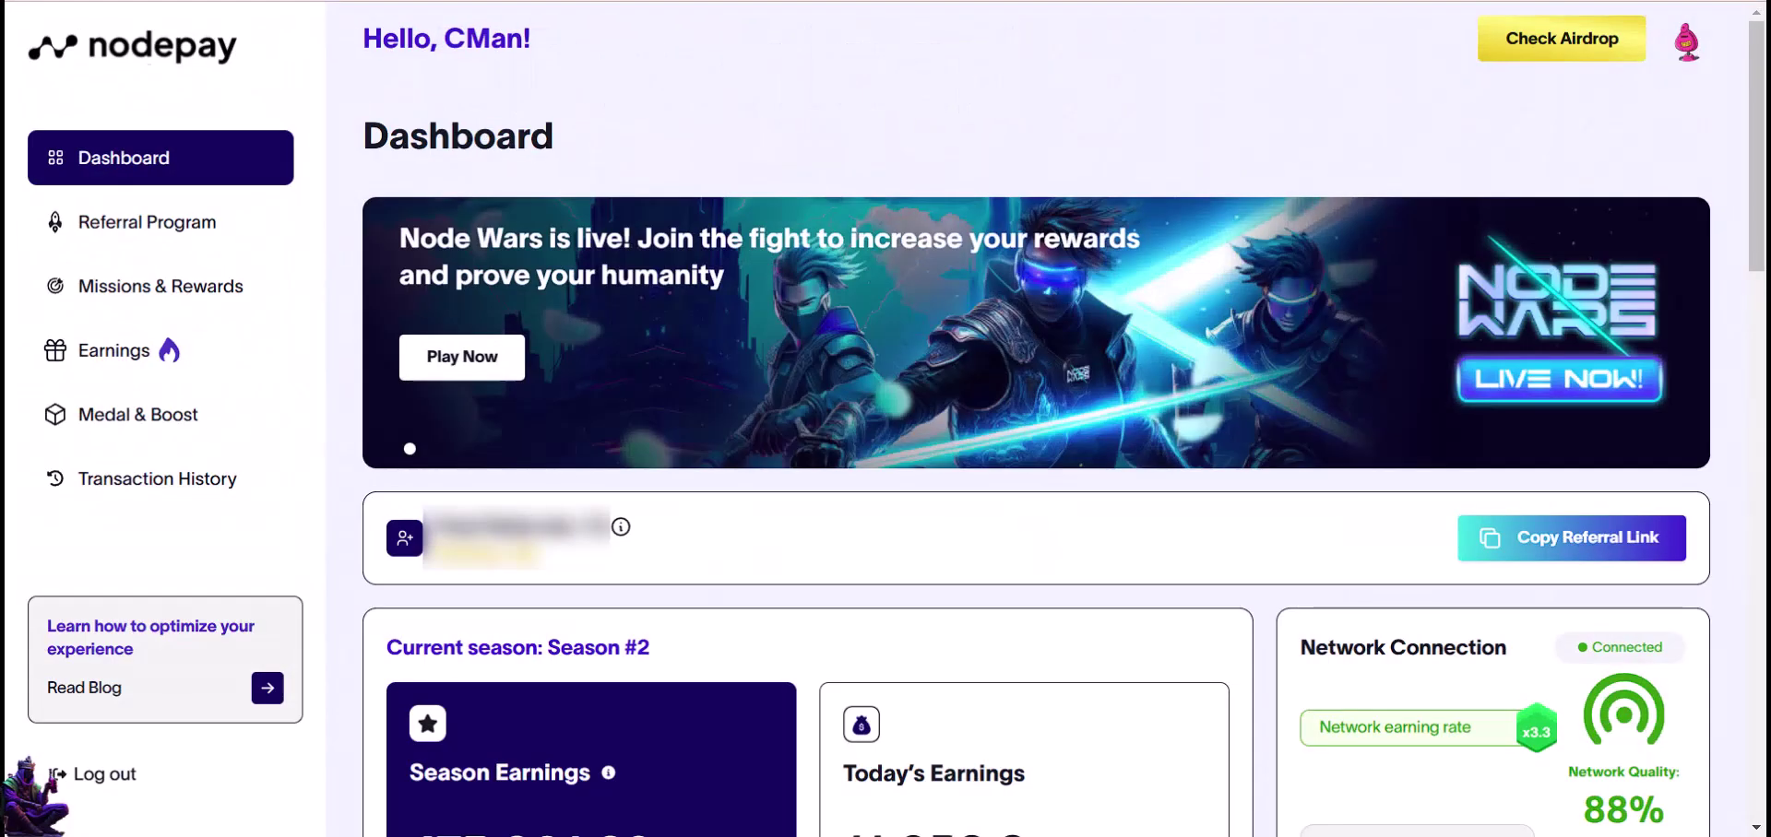
Step: Open Nodepay's Check Airdrop eligibility details listing the per-season amounts
click(1543, 74)
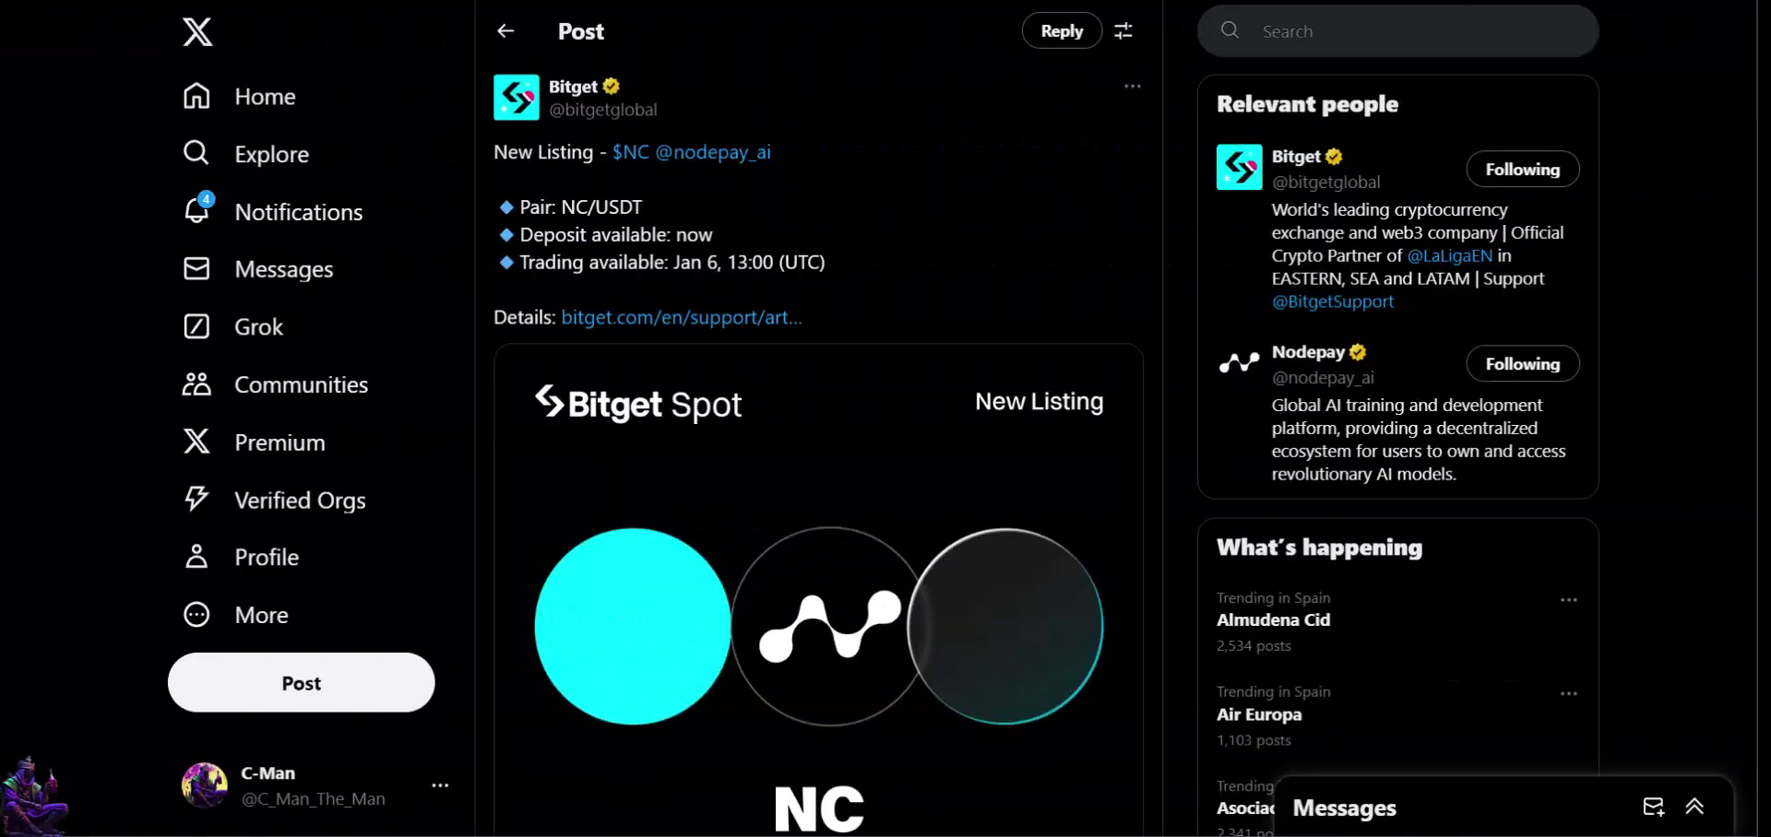
Step: Scroll through Bitget's X post about the NC/USDT listing toward its details link
scroll(818, 461, down, 2)
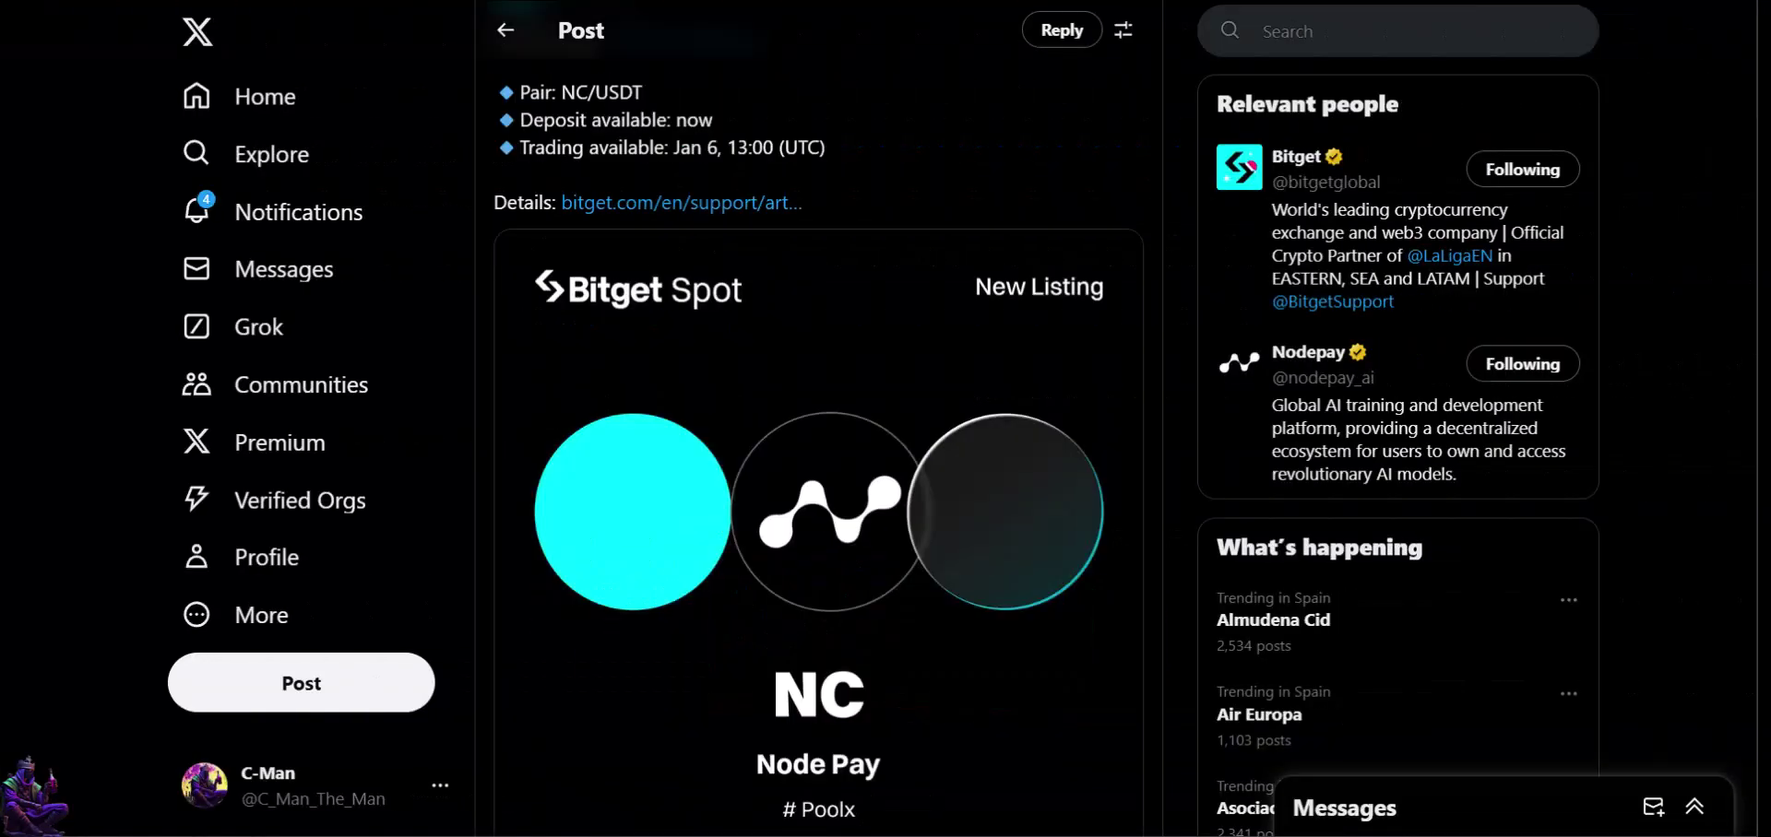
scroll(818, 461, down, 2)
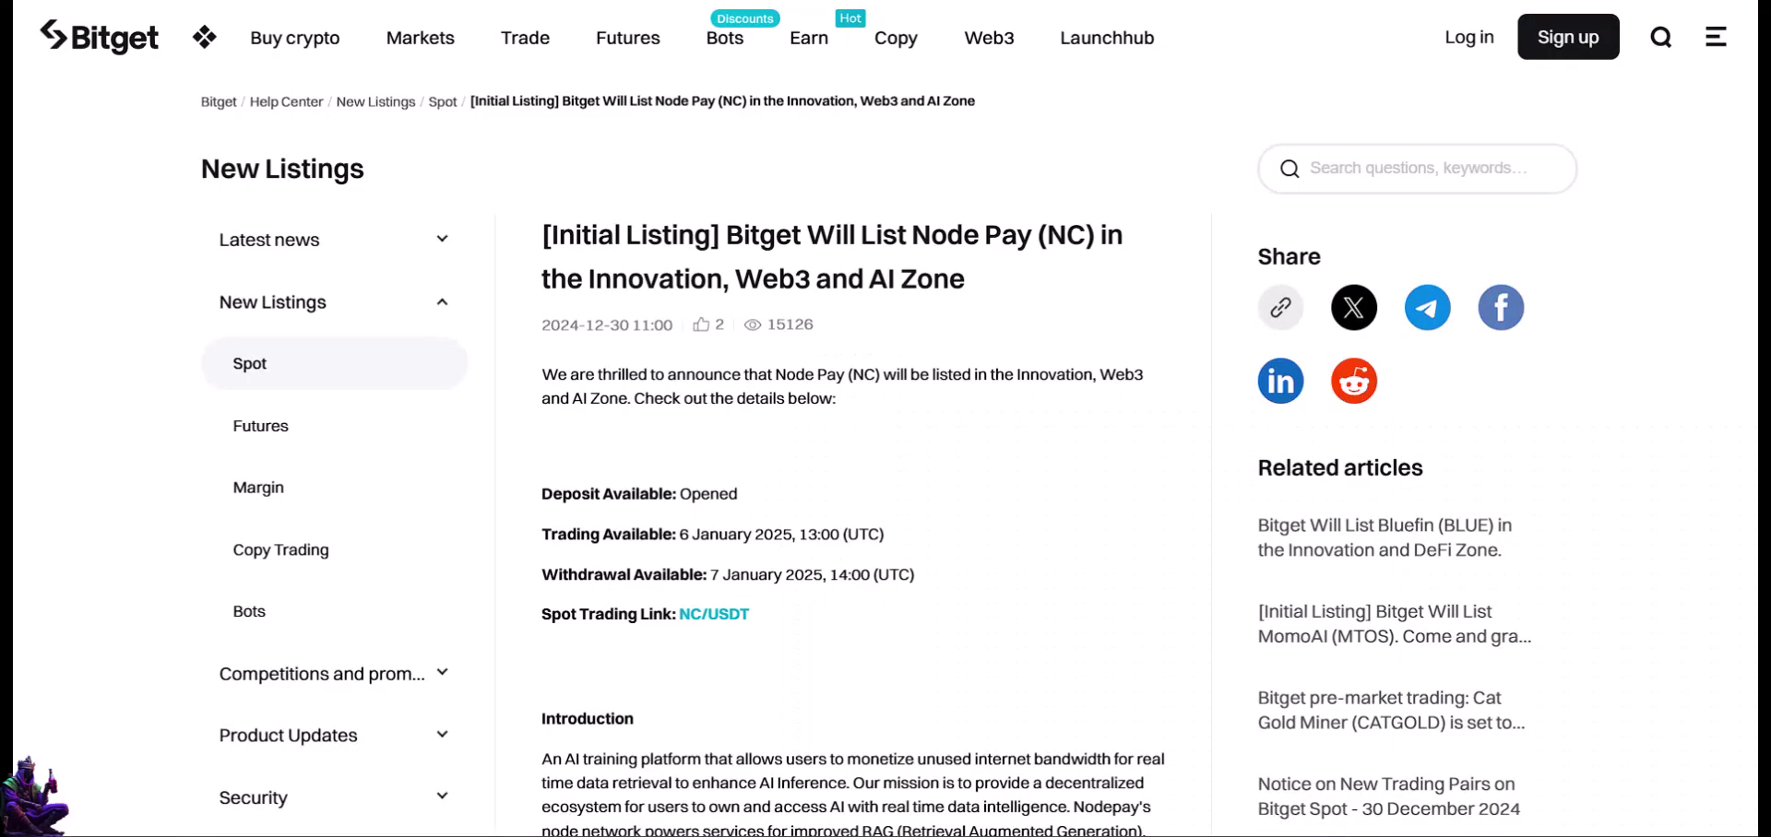
scroll(885, 452, down, 3)
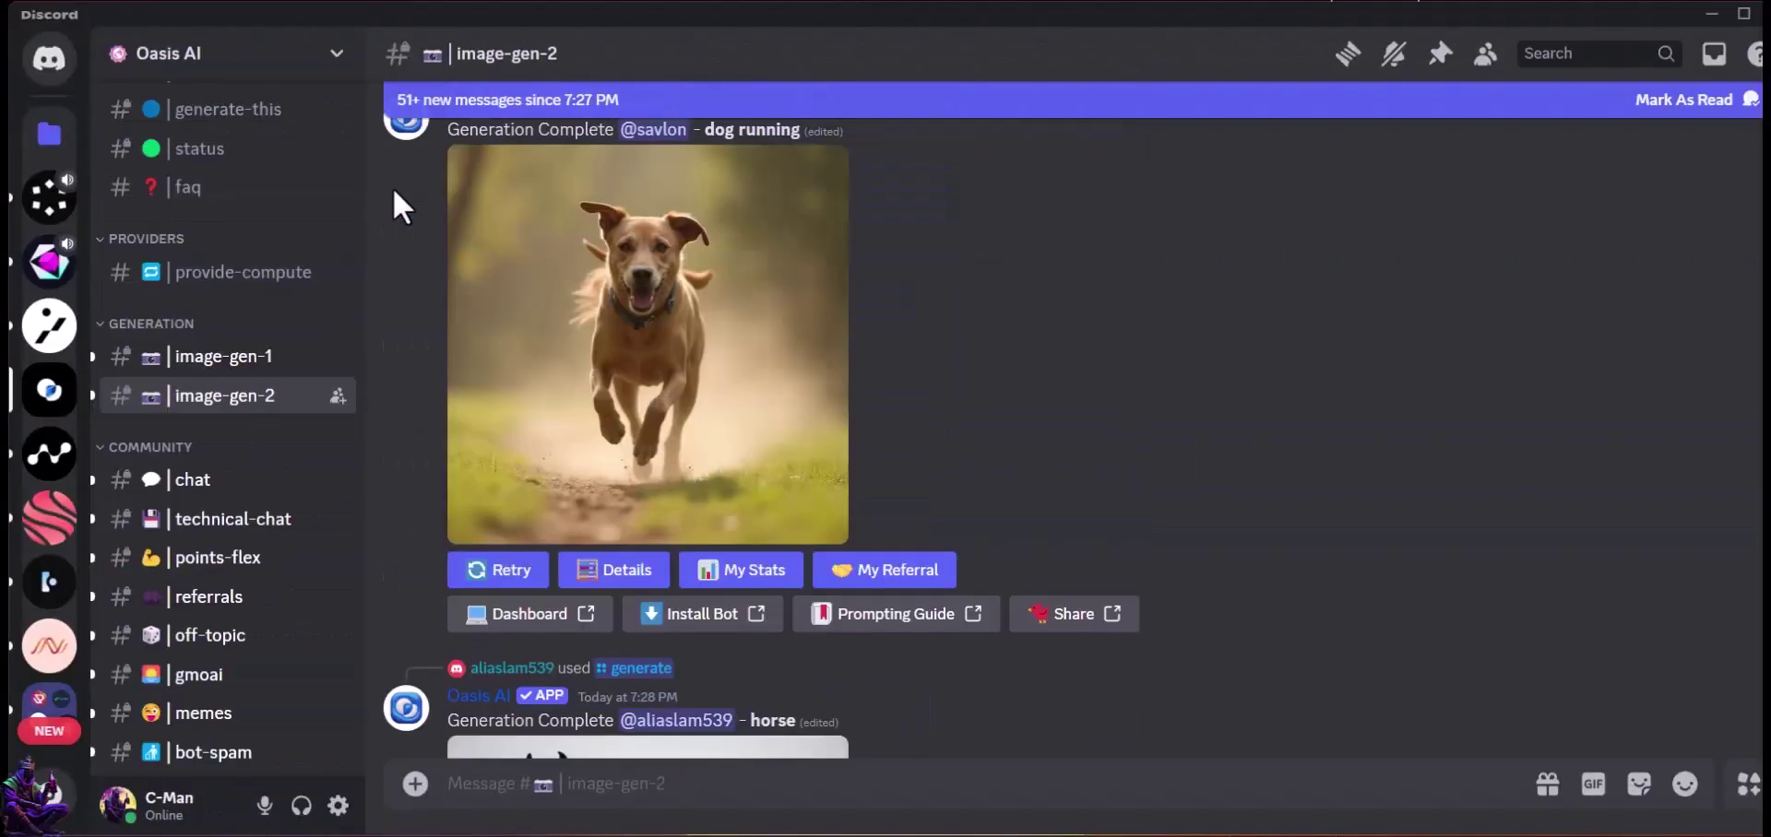
Step: Scroll down the Oasis AI Discord image-gen-2 channel to the generated cow image
scroll(391, 186, down, 20)
scroll(392, 188, down, 5)
Step: Browse the bot's completed generations in the #image-gen-1 channel
key(alt+Up)
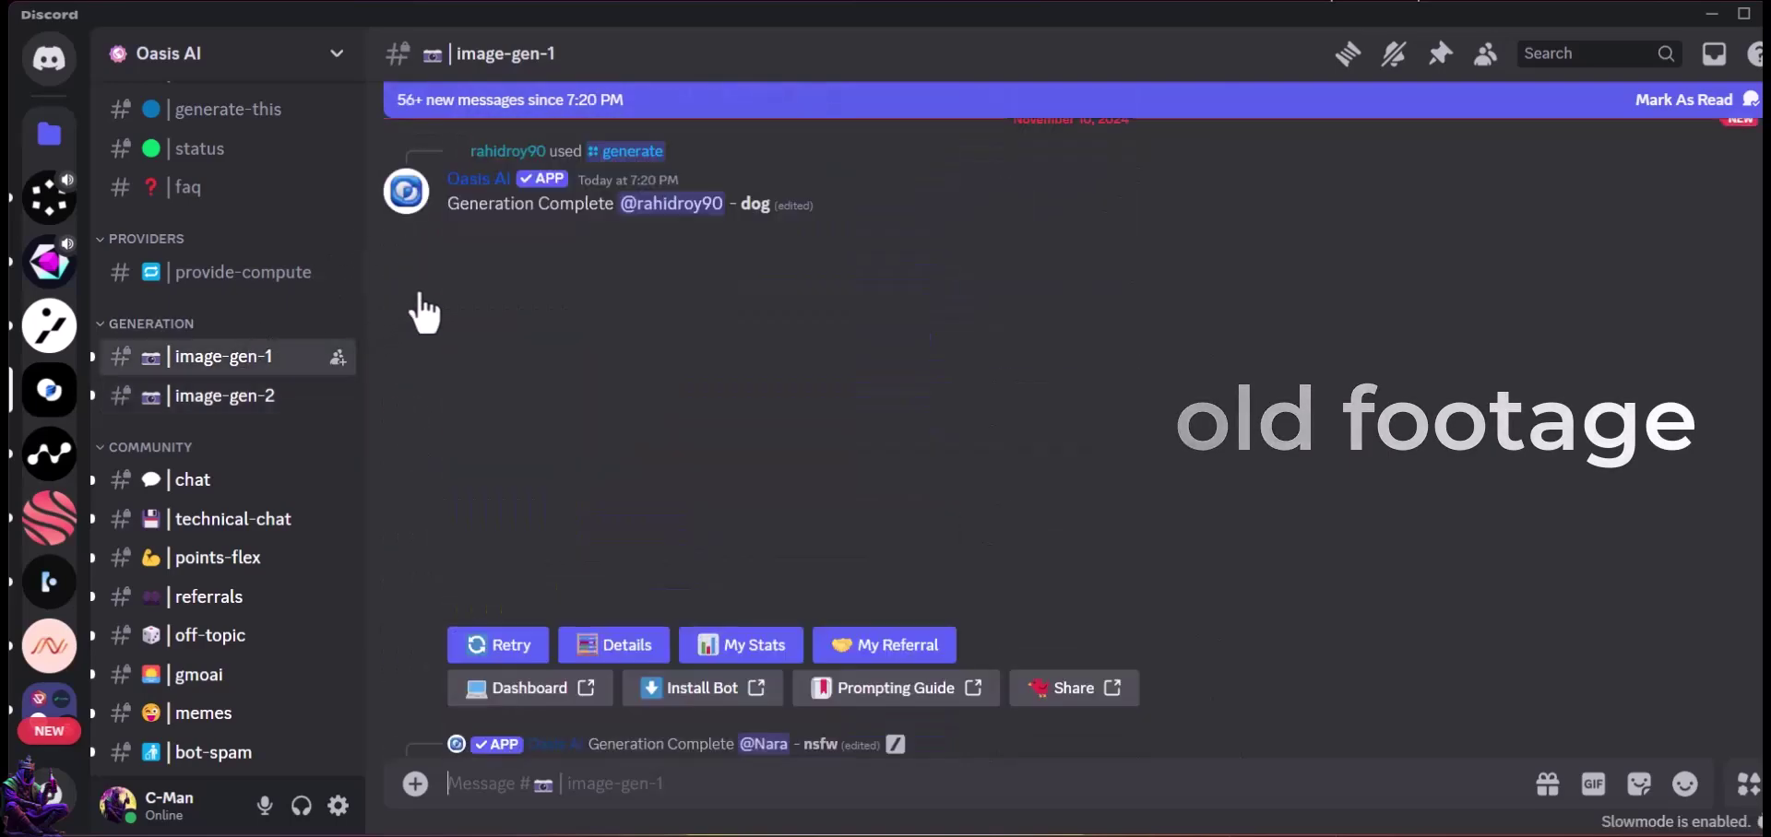
scroll(417, 295, down, 15)
scroll(420, 295, down, 20)
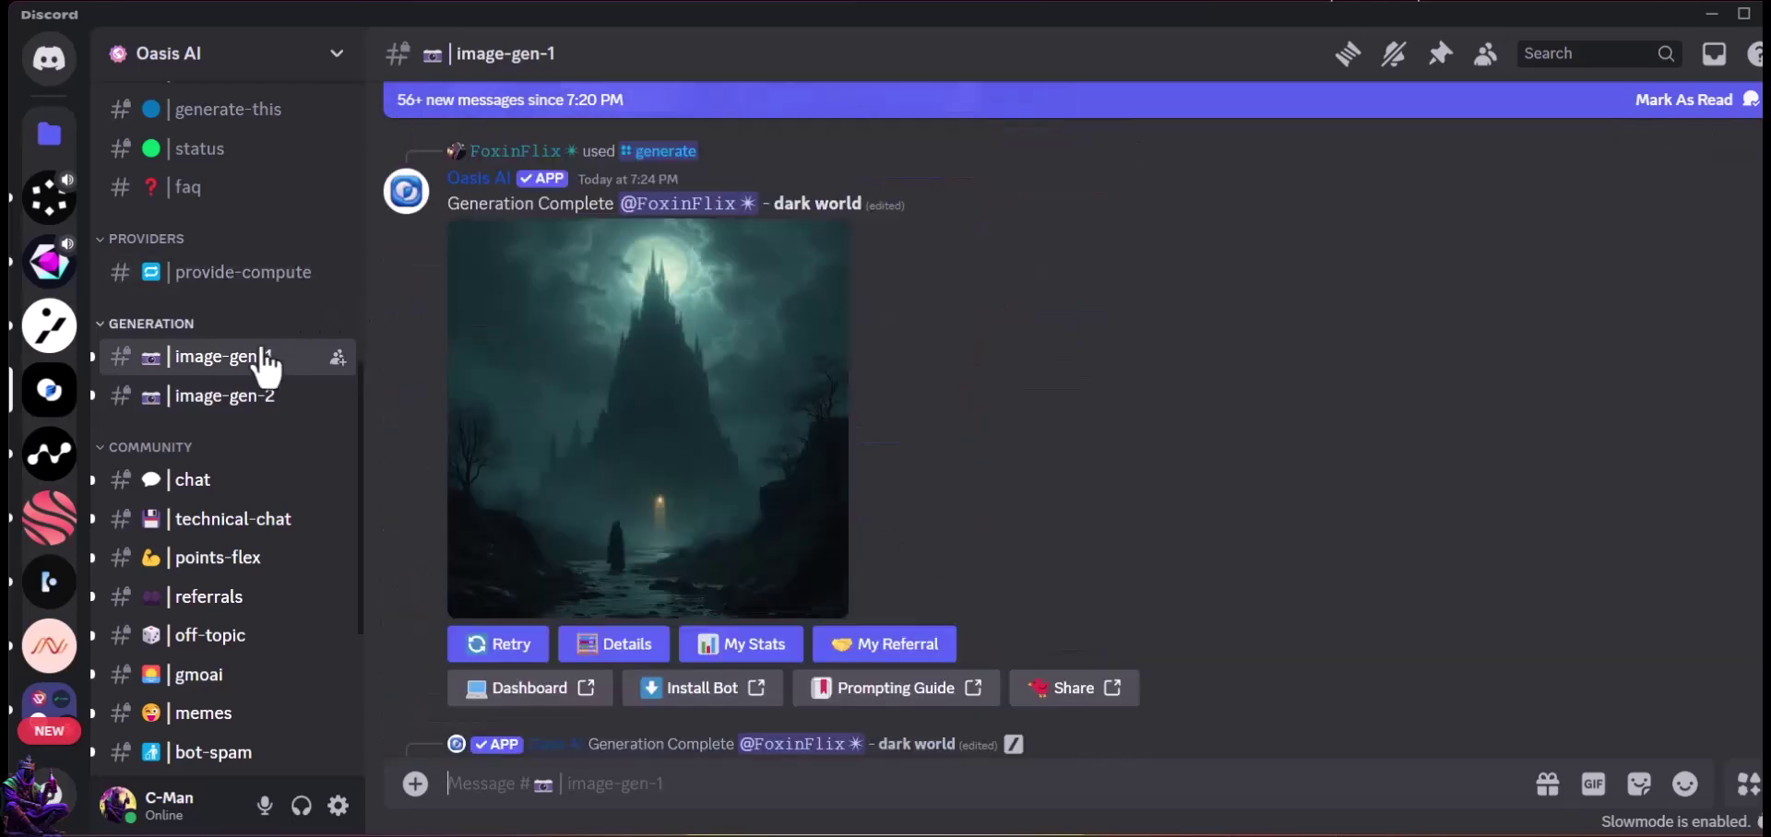
scroll(249, 367, up, 4)
Step: Read through the Oasis AI #announcements channel
click(241, 336)
scroll(1230, 439, down, 2)
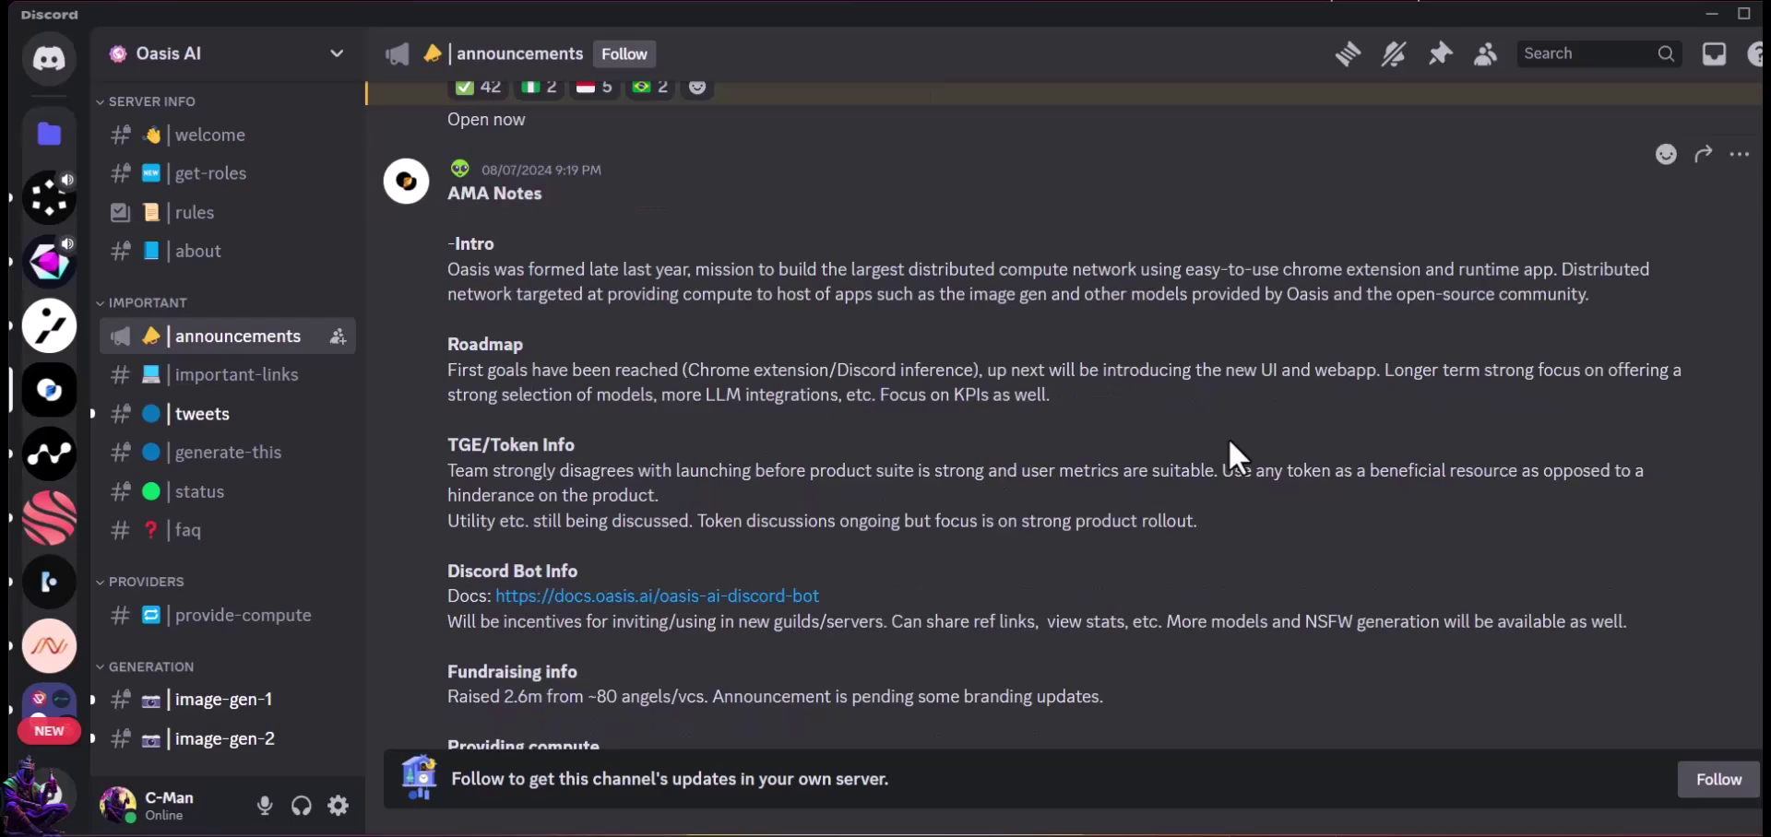
scroll(1227, 435, up, 5)
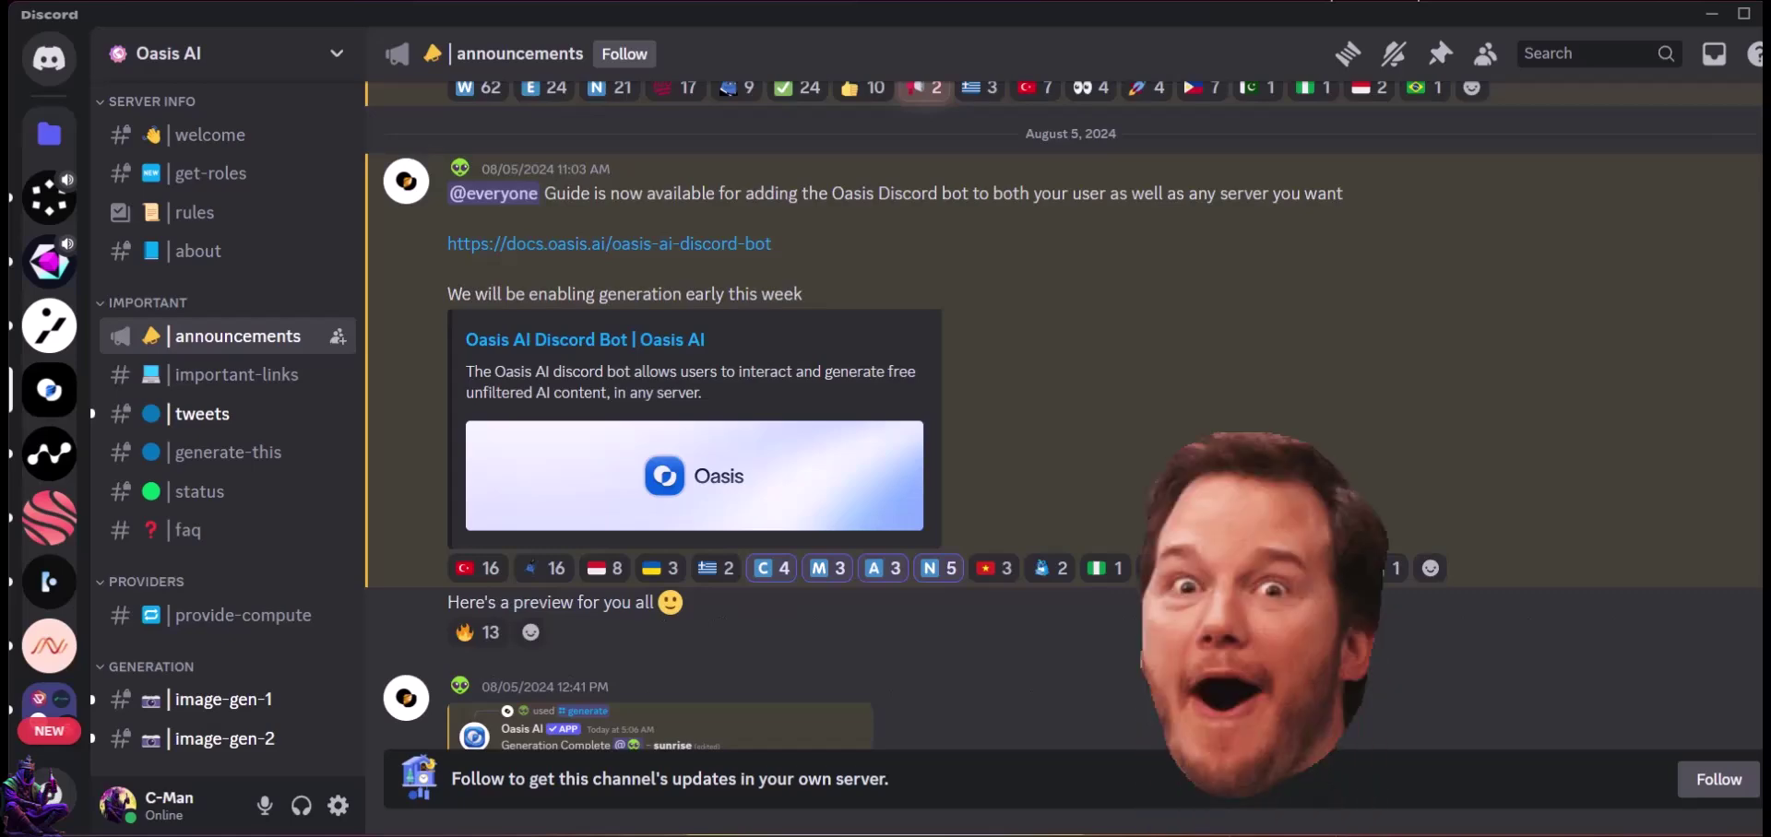
scroll(1249, 433, down, 3)
scroll(1248, 433, down, 5)
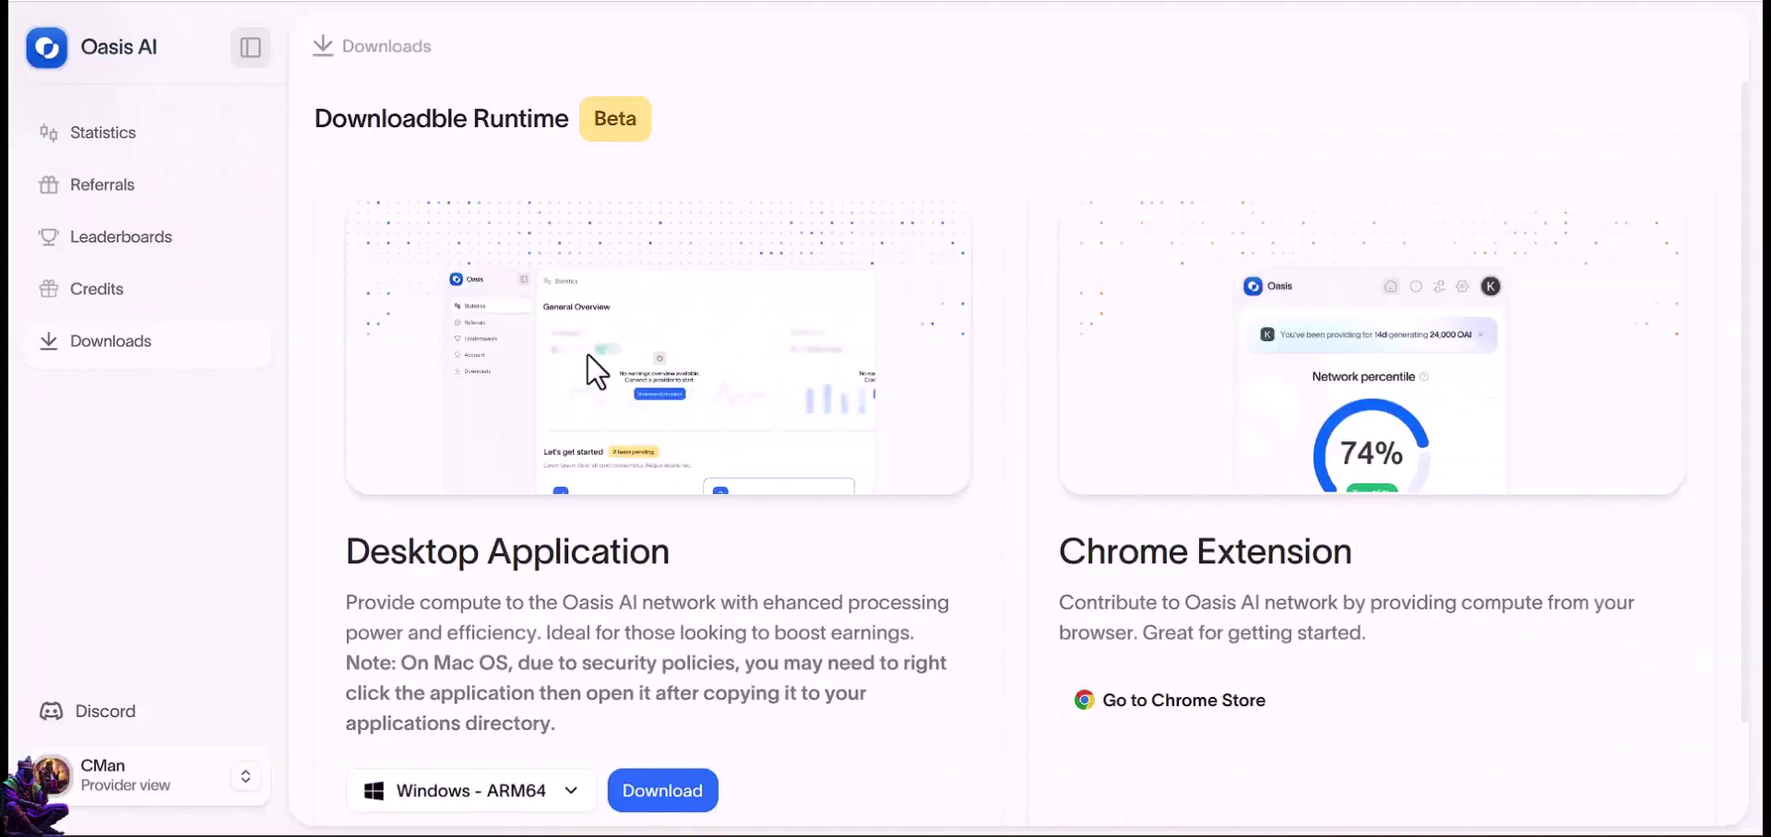
Step: Check the desktop app's supported operating systems, then view Credits and the Statistics overview
scroll(588, 354, down, 2)
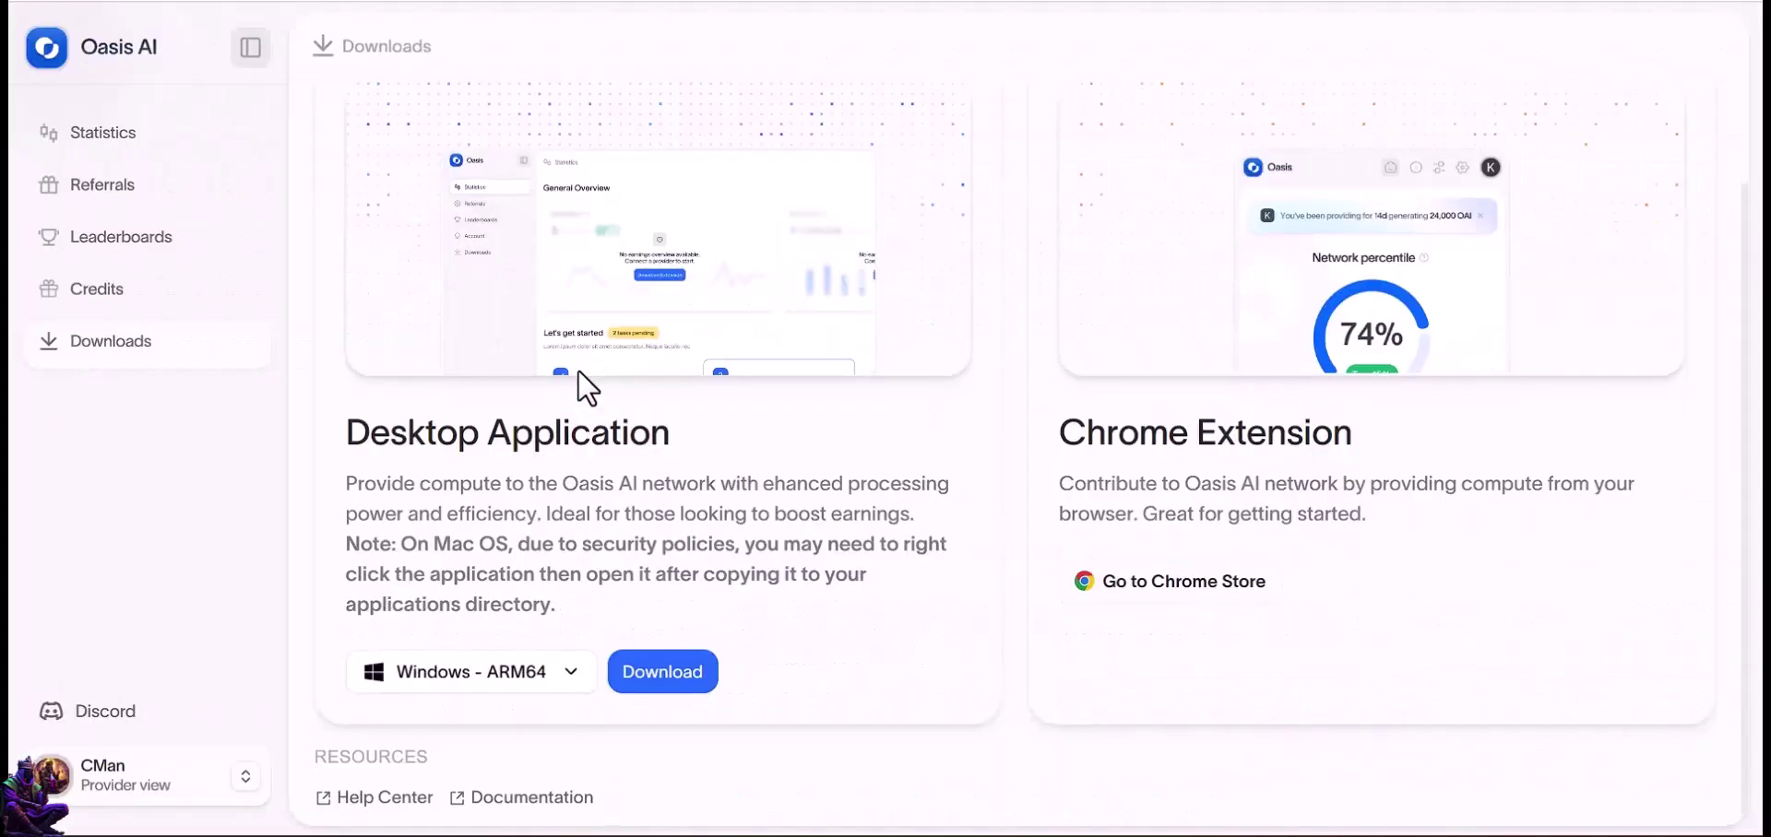
click(572, 672)
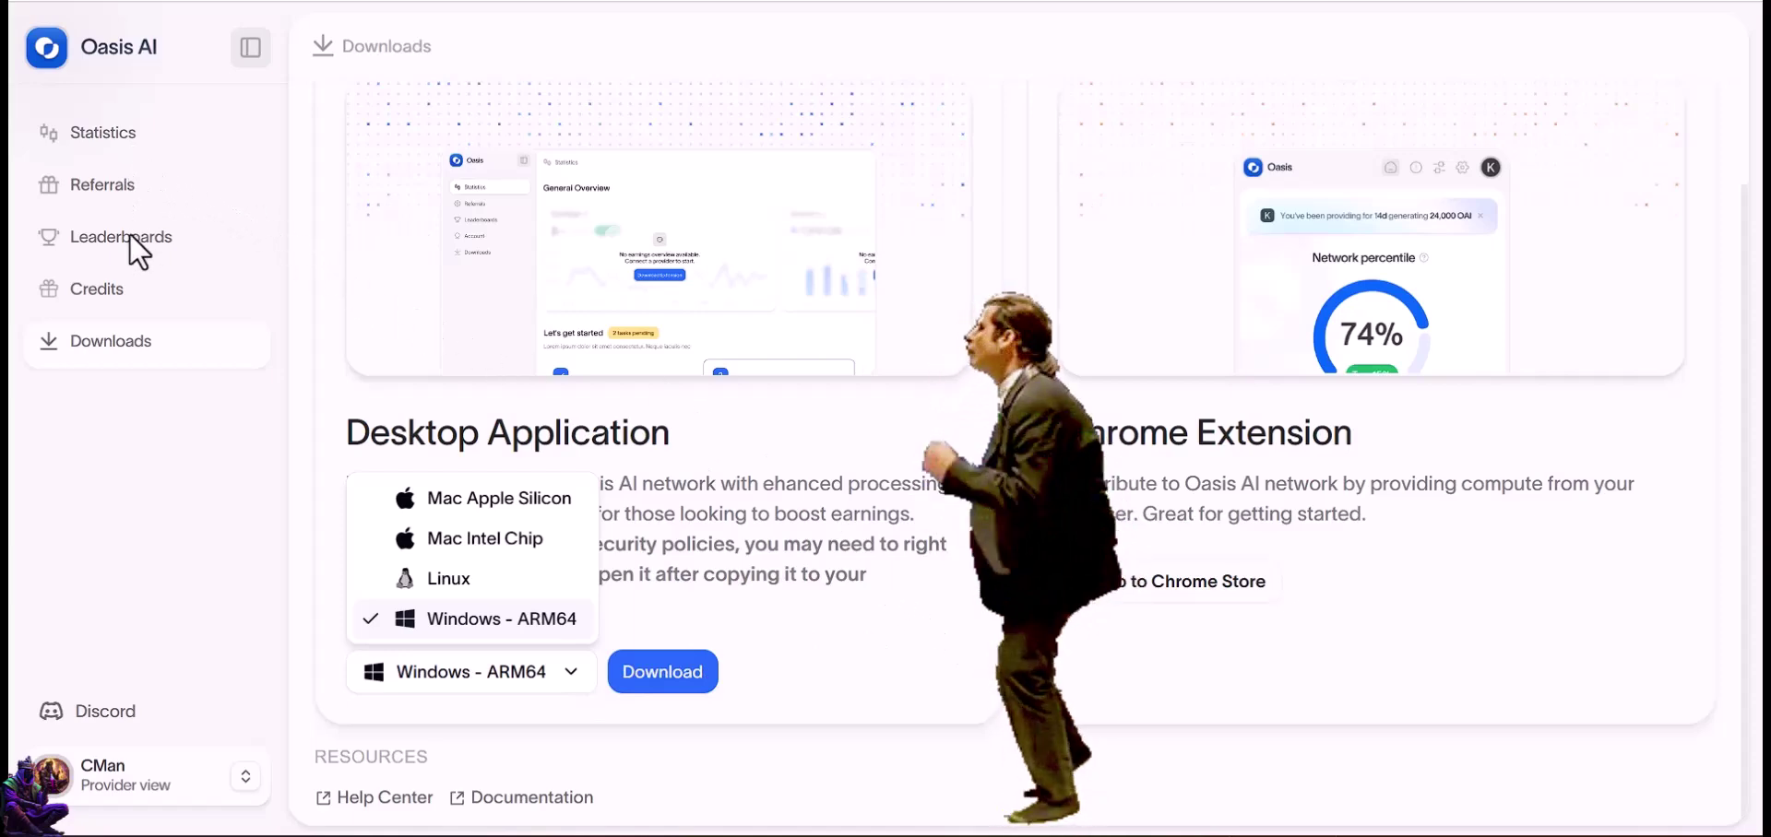
click(111, 293)
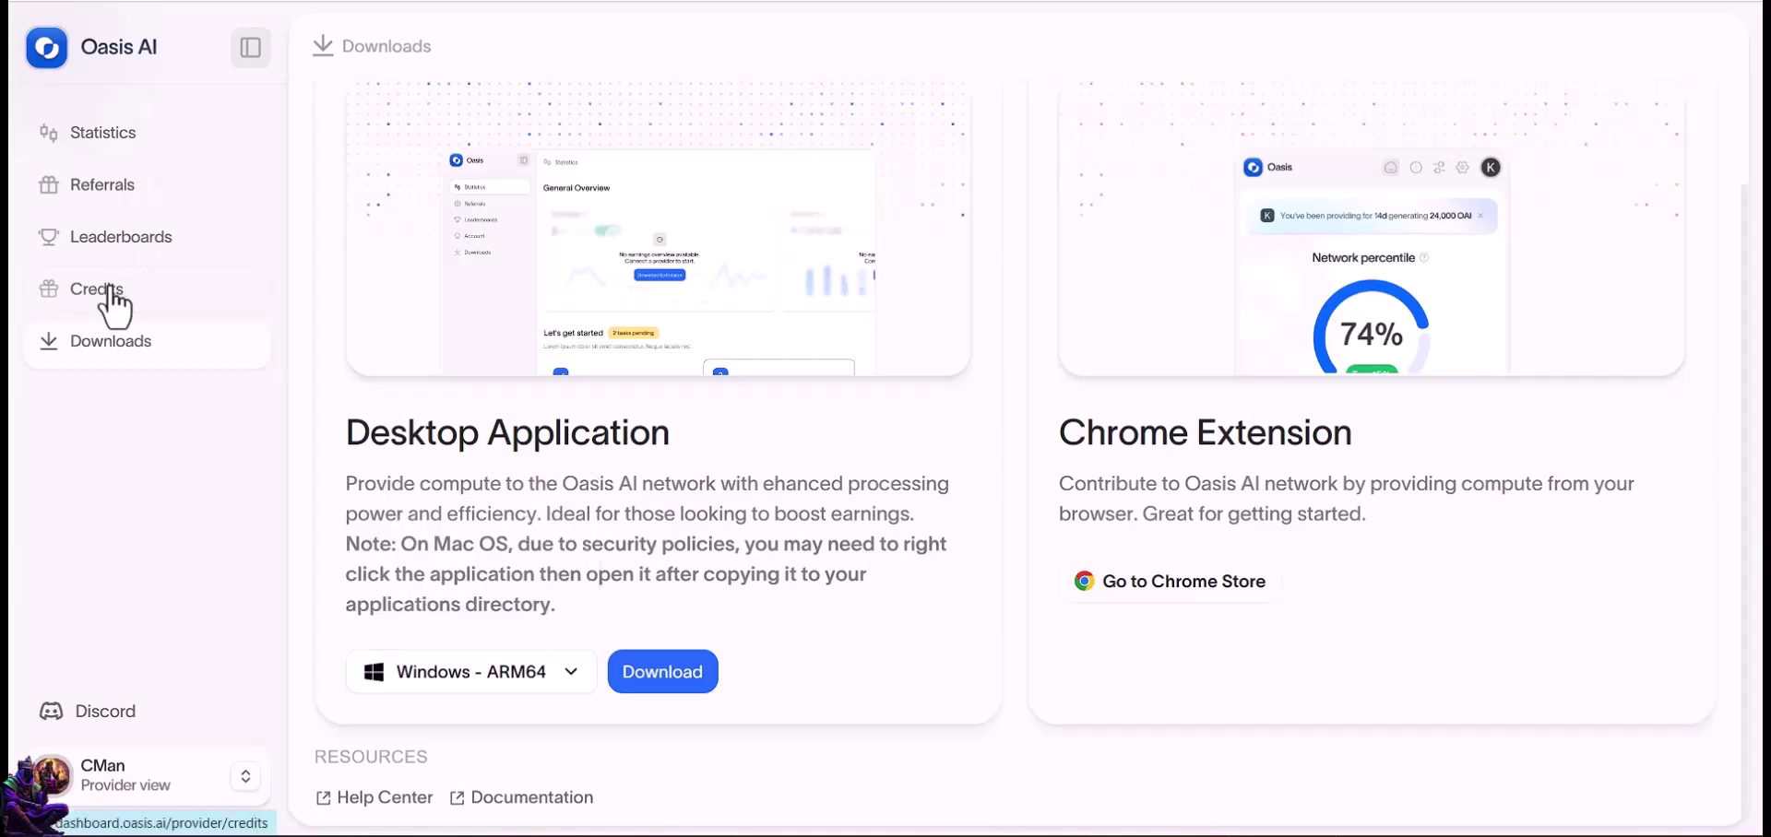
click(112, 293)
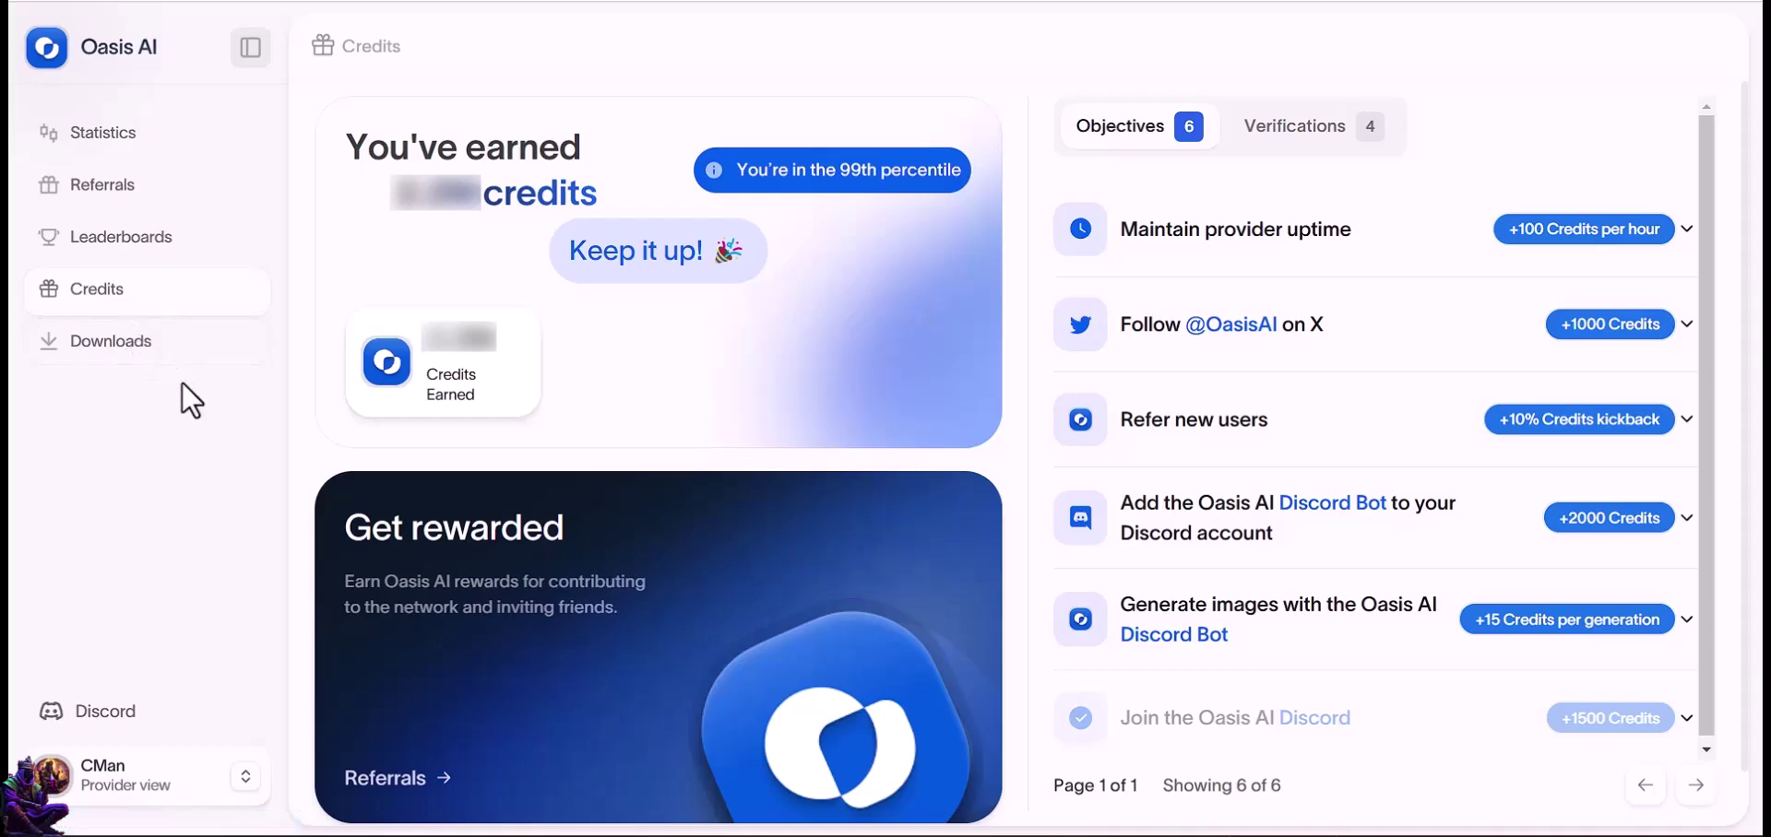
click(146, 146)
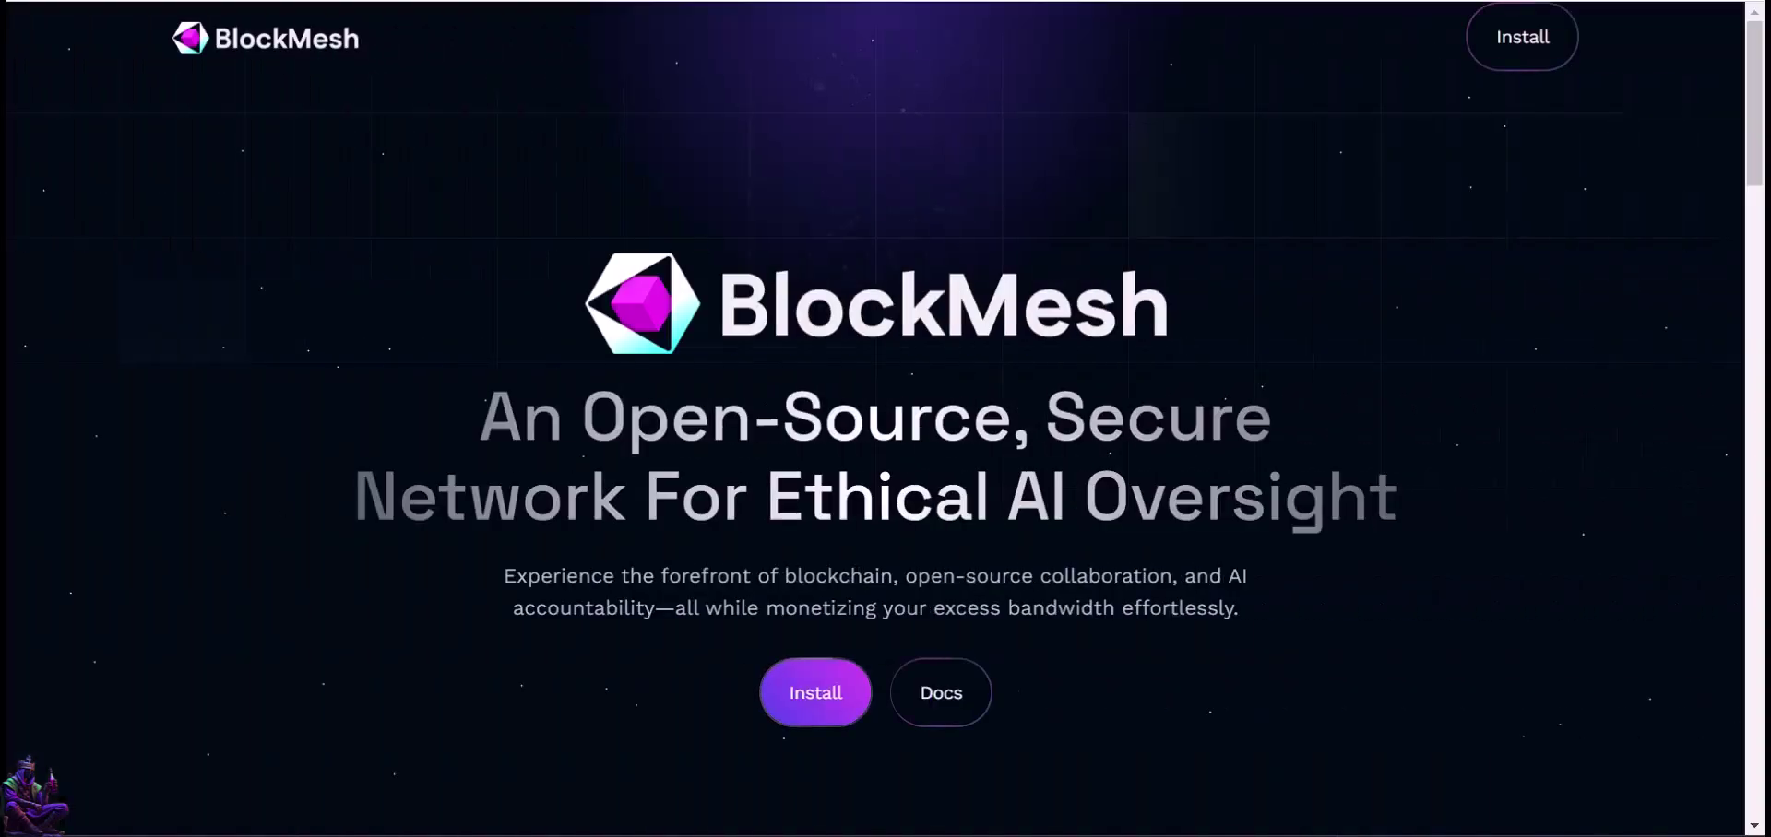
Step: Scroll through the BlockMesh landing page's feature sections
scroll(885, 418, down, 8)
scroll(885, 418, down, 5)
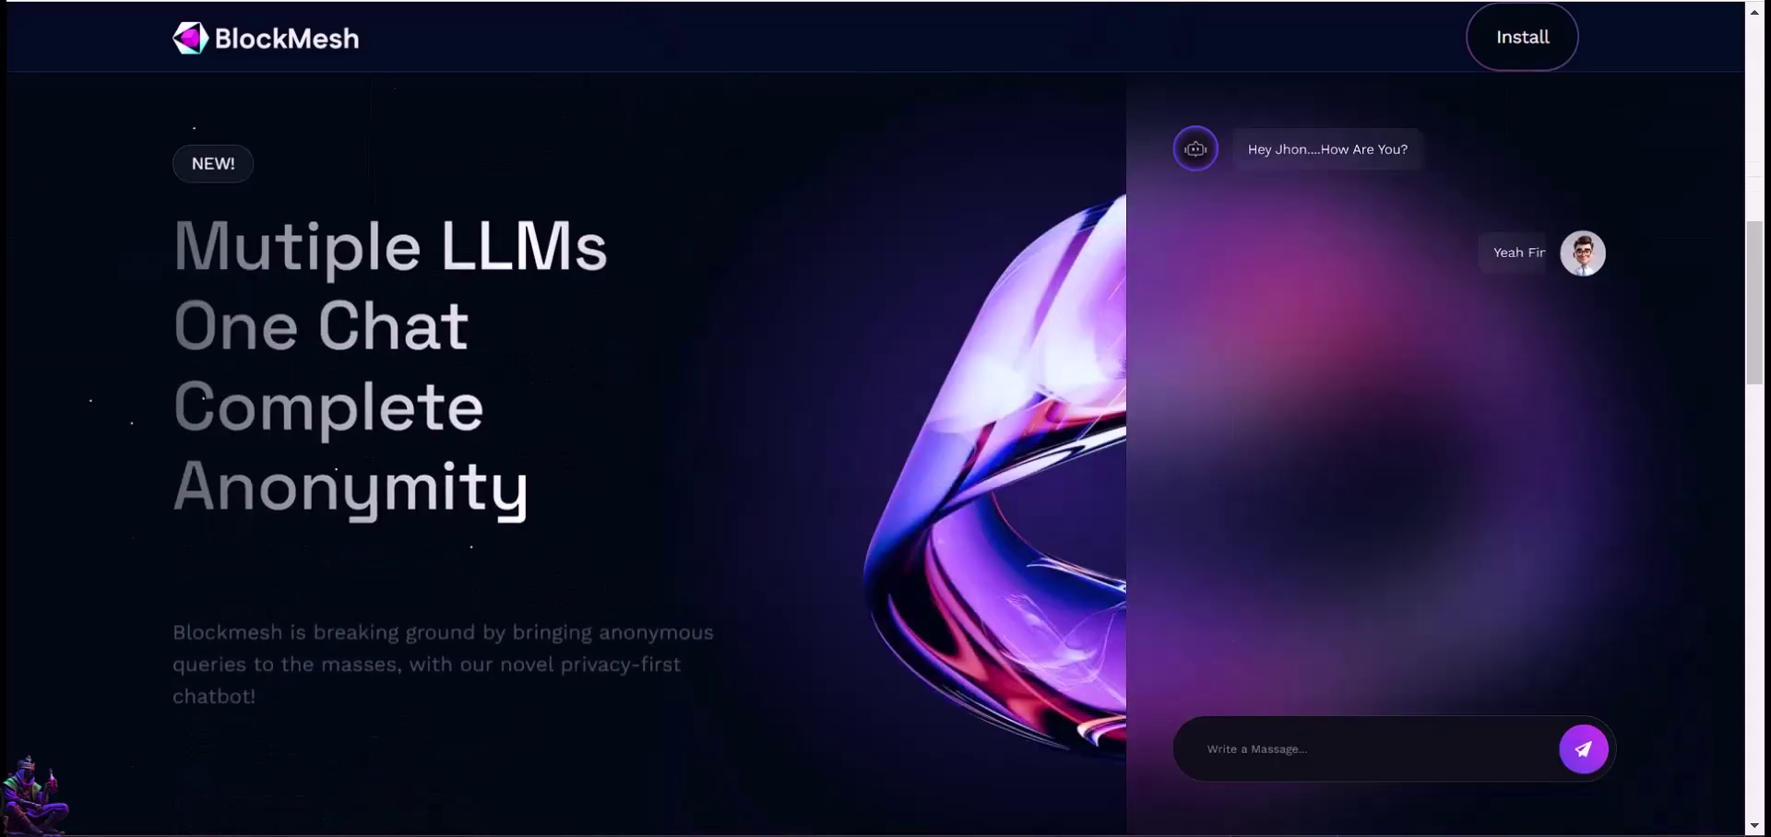
scroll(885, 418, down, 6)
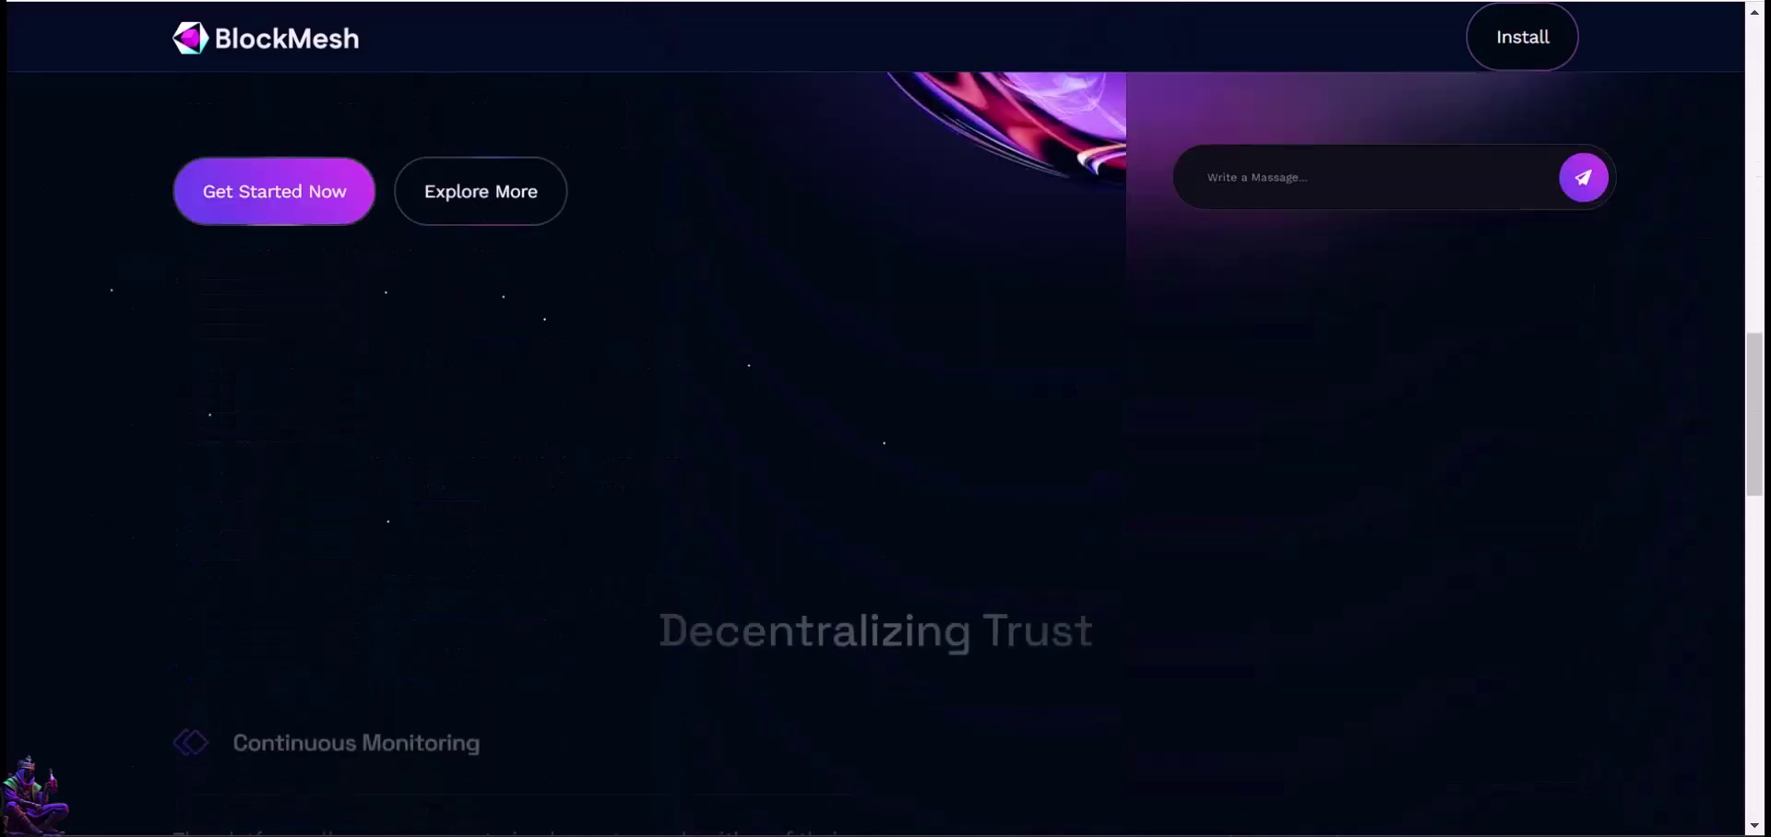
scroll(885, 419, down, 2)
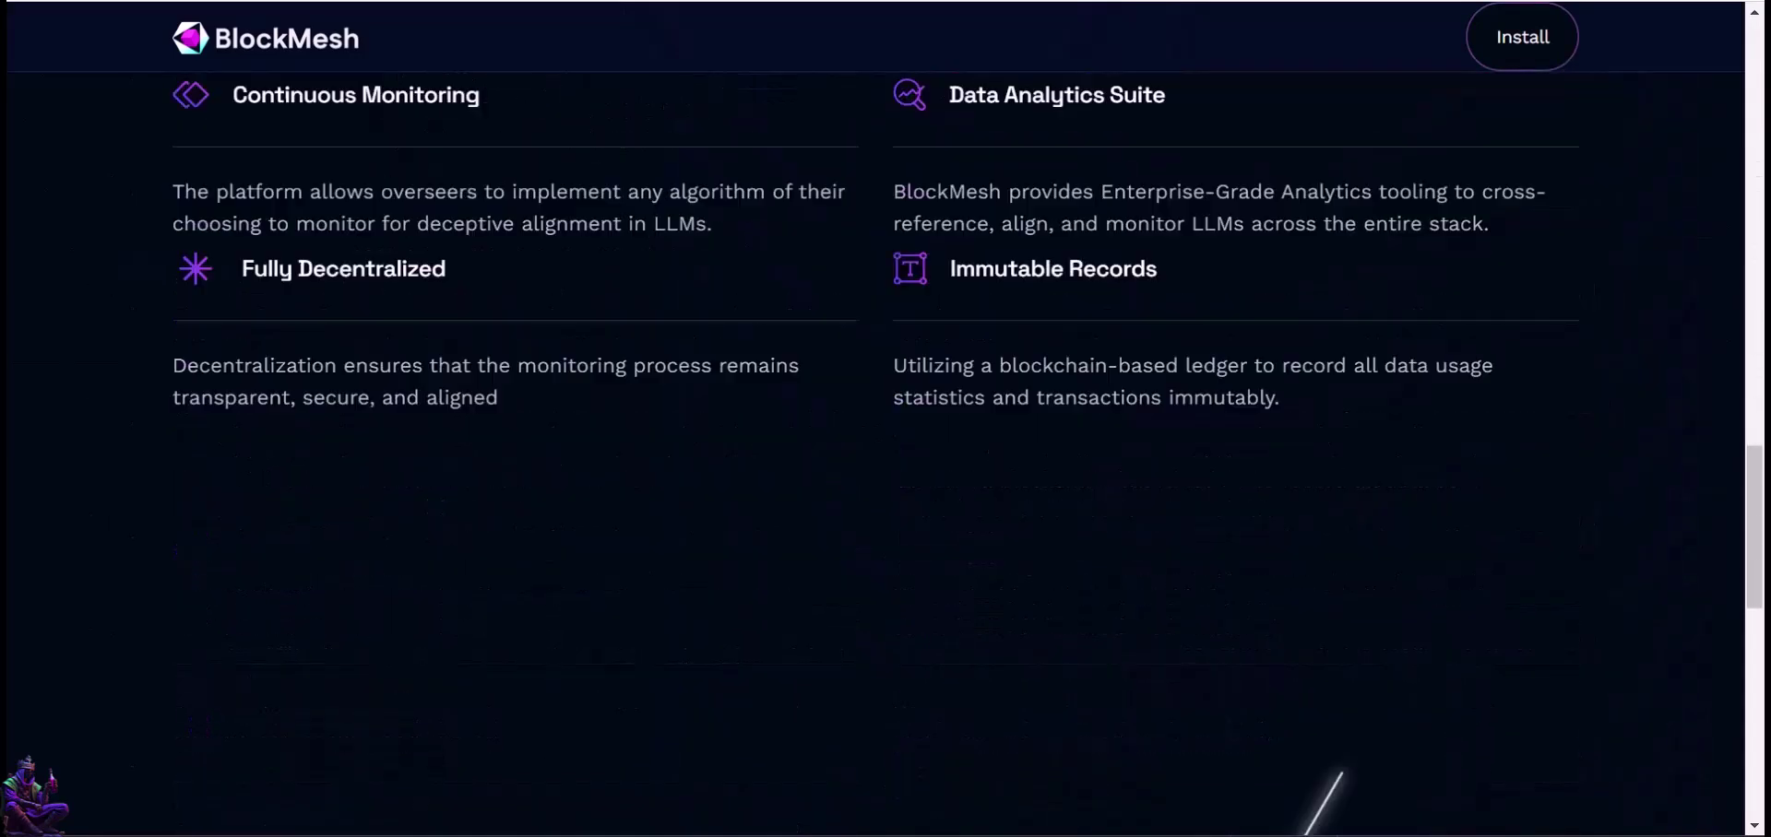
scroll(885, 461, down, 3)
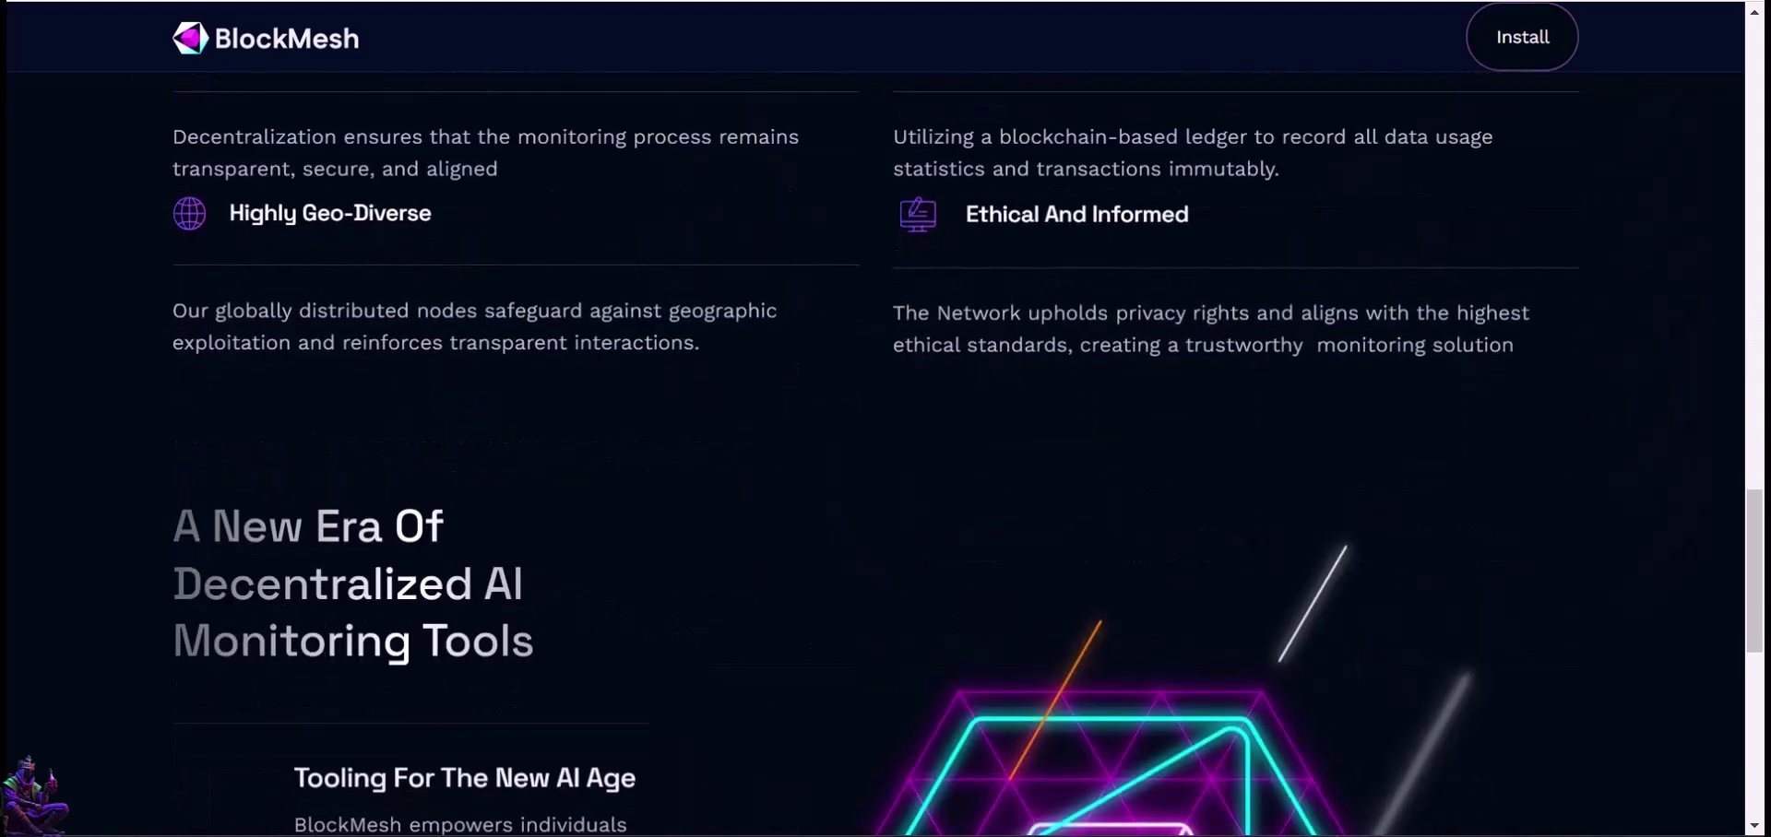
scroll(886, 461, down, 3)
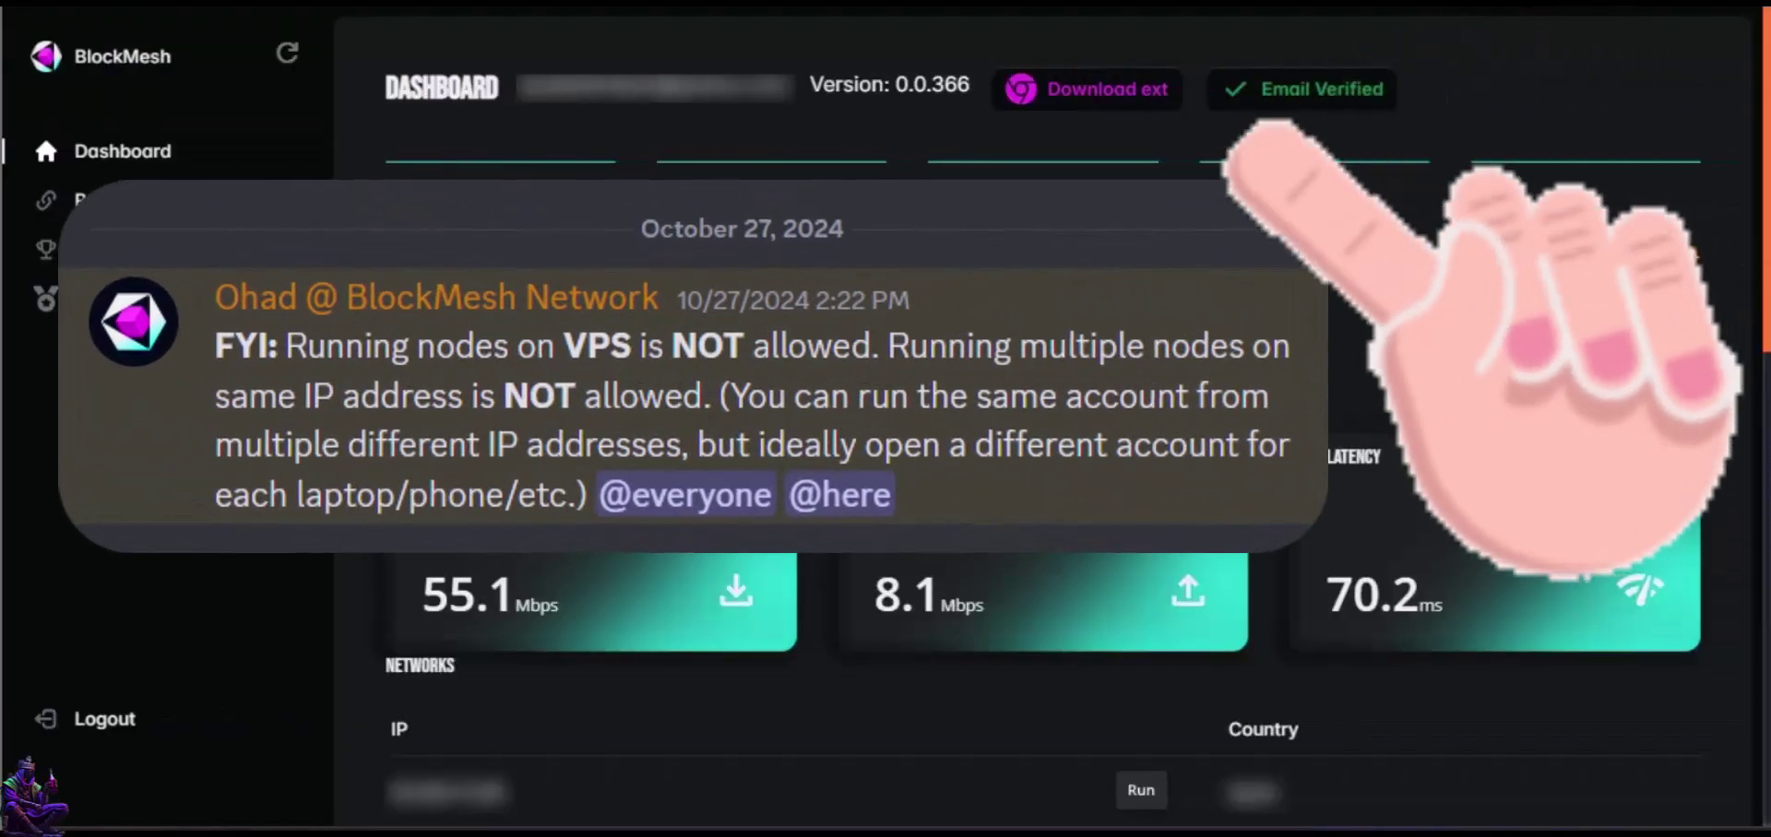
Step: View the BlockMesh Referrals list, then the Perks page
click(46, 199)
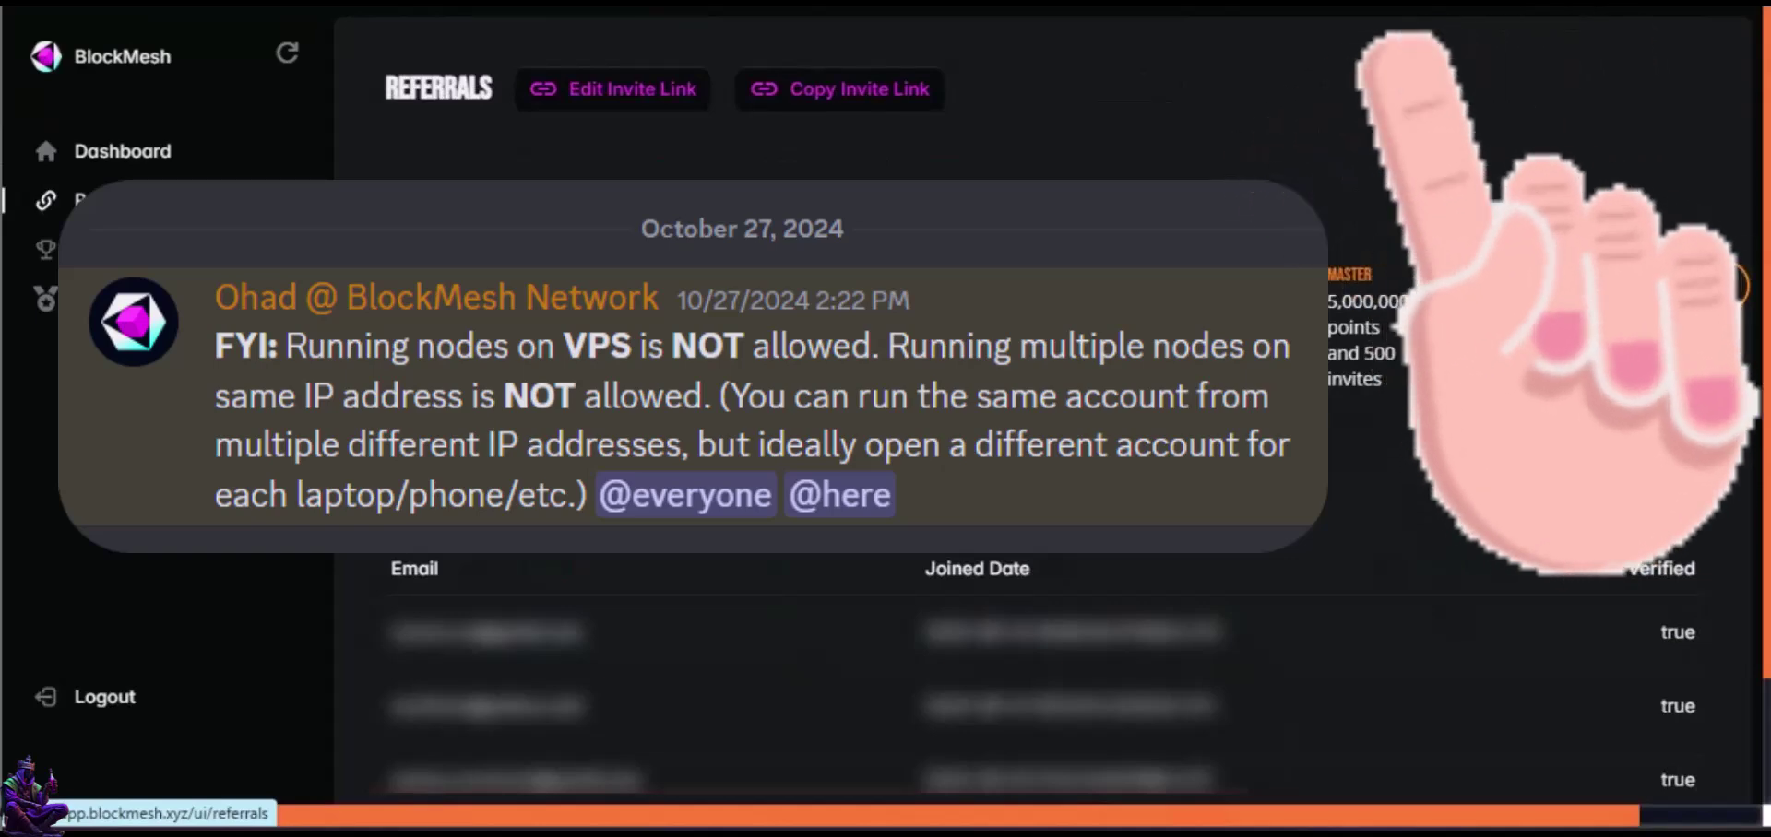
click(46, 249)
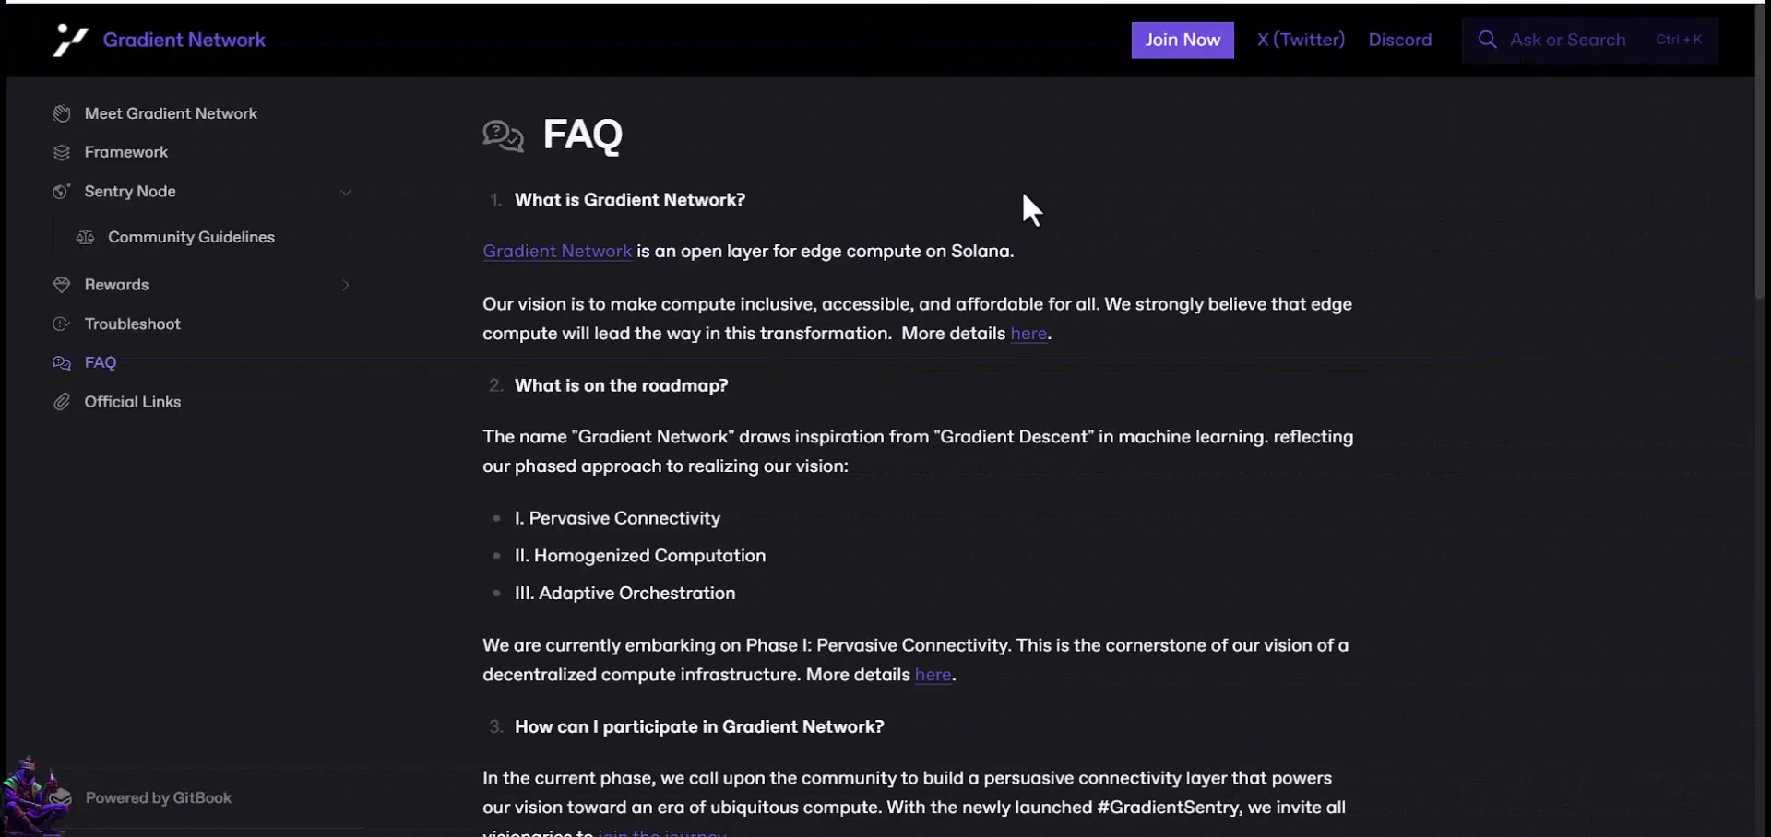
Step: Read the Gradient GitBook docs' Meet Gradient Network introduction page
scroll(1023, 195, down, 3)
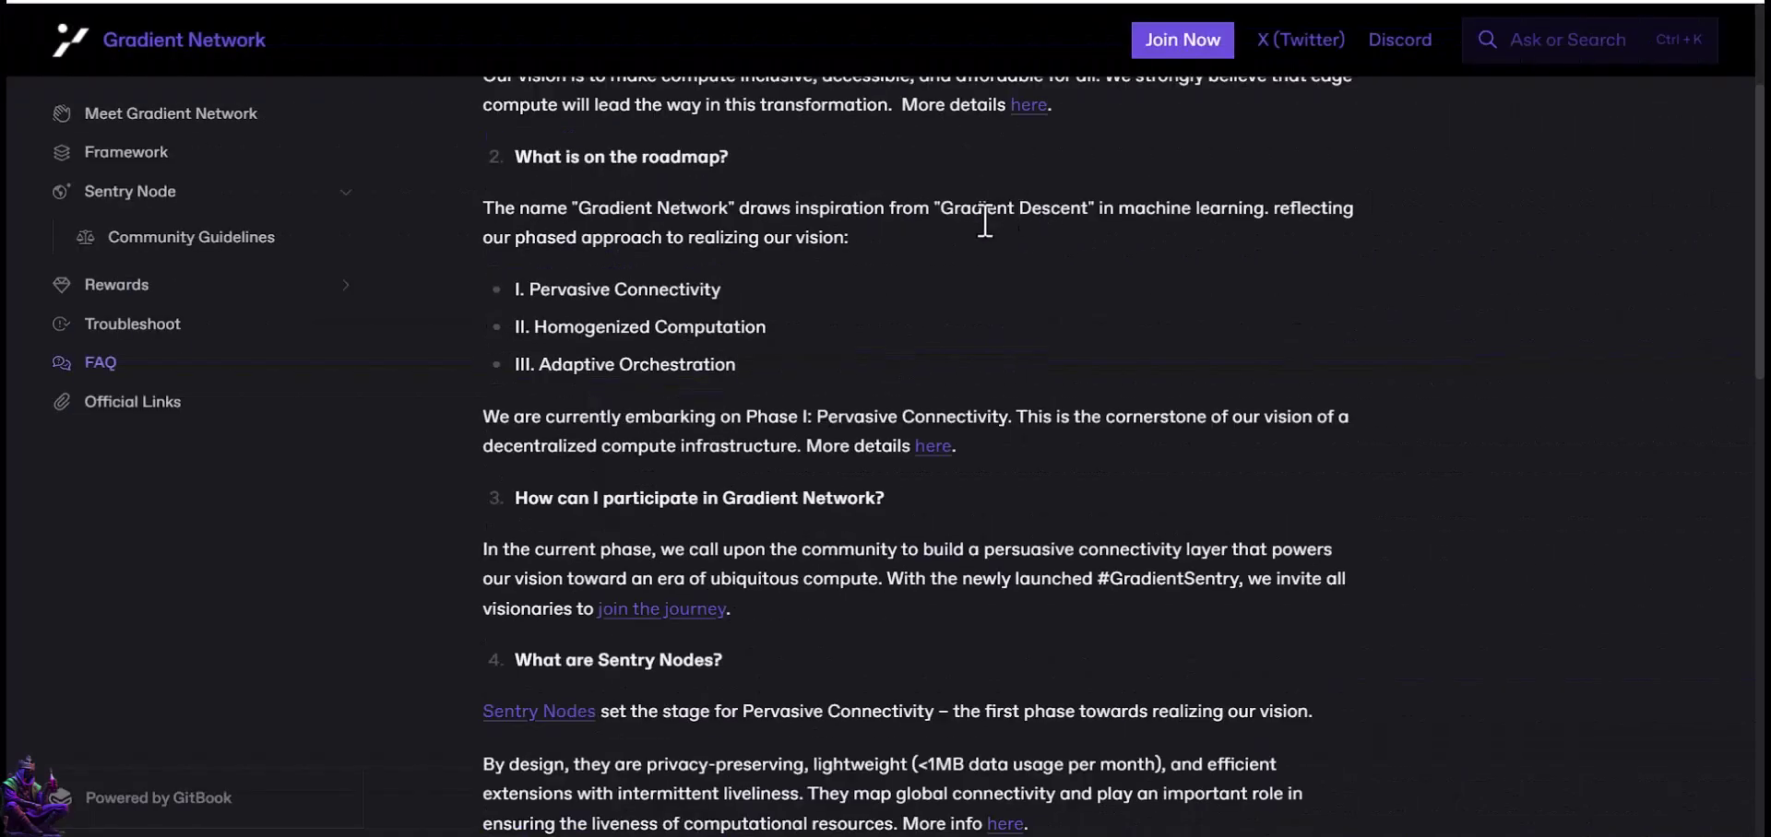
scroll(982, 245, down, 4)
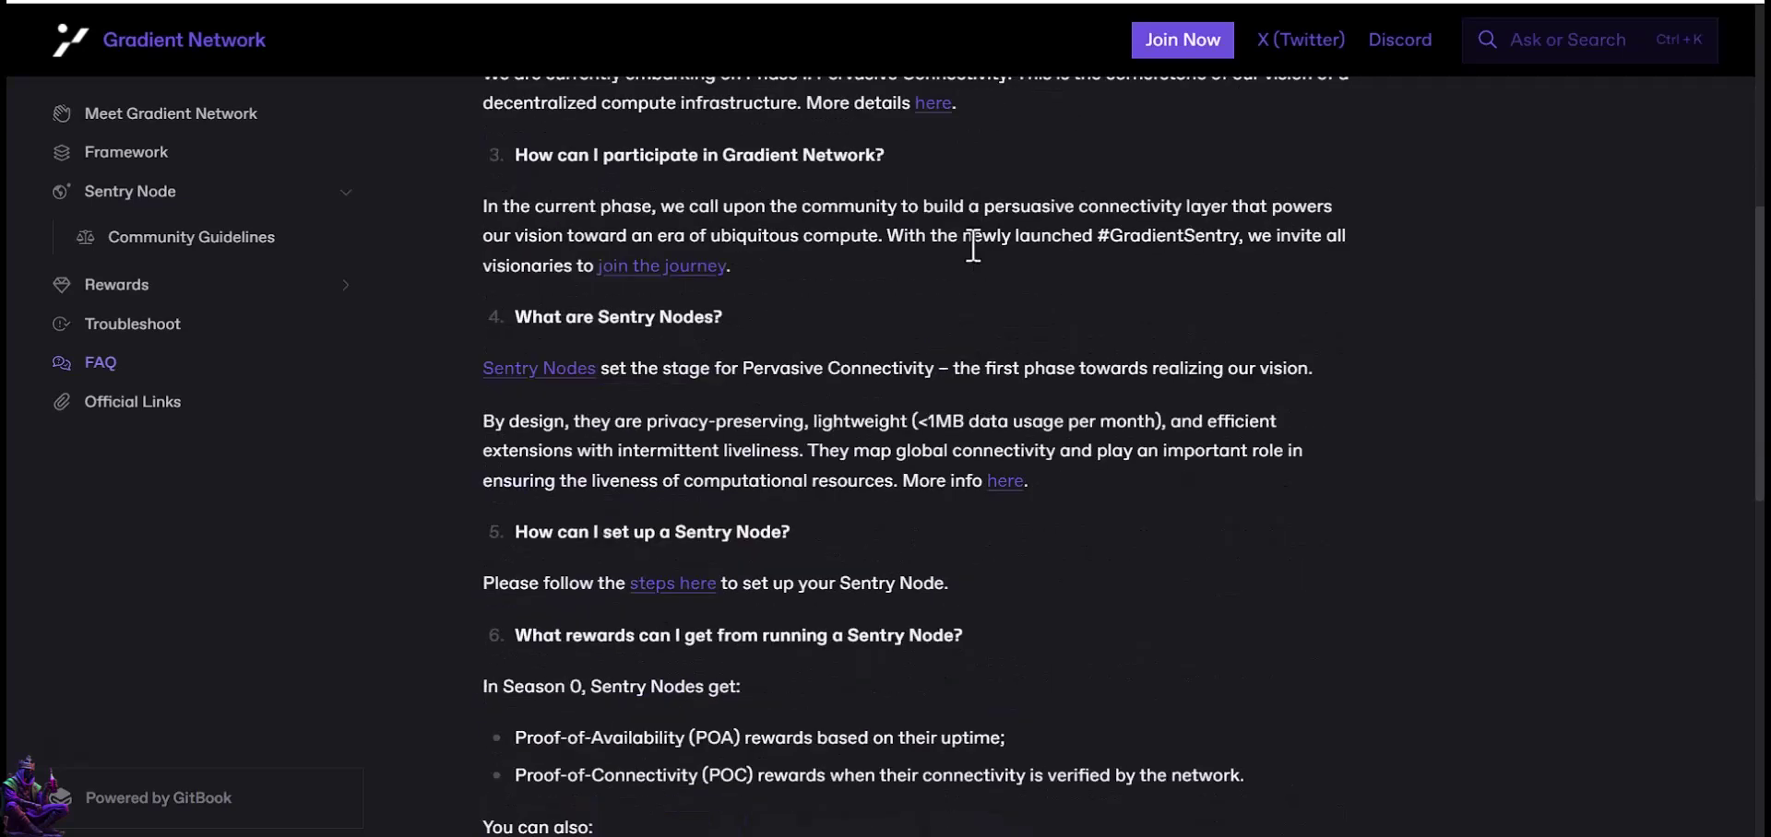
scroll(972, 254, down, 1)
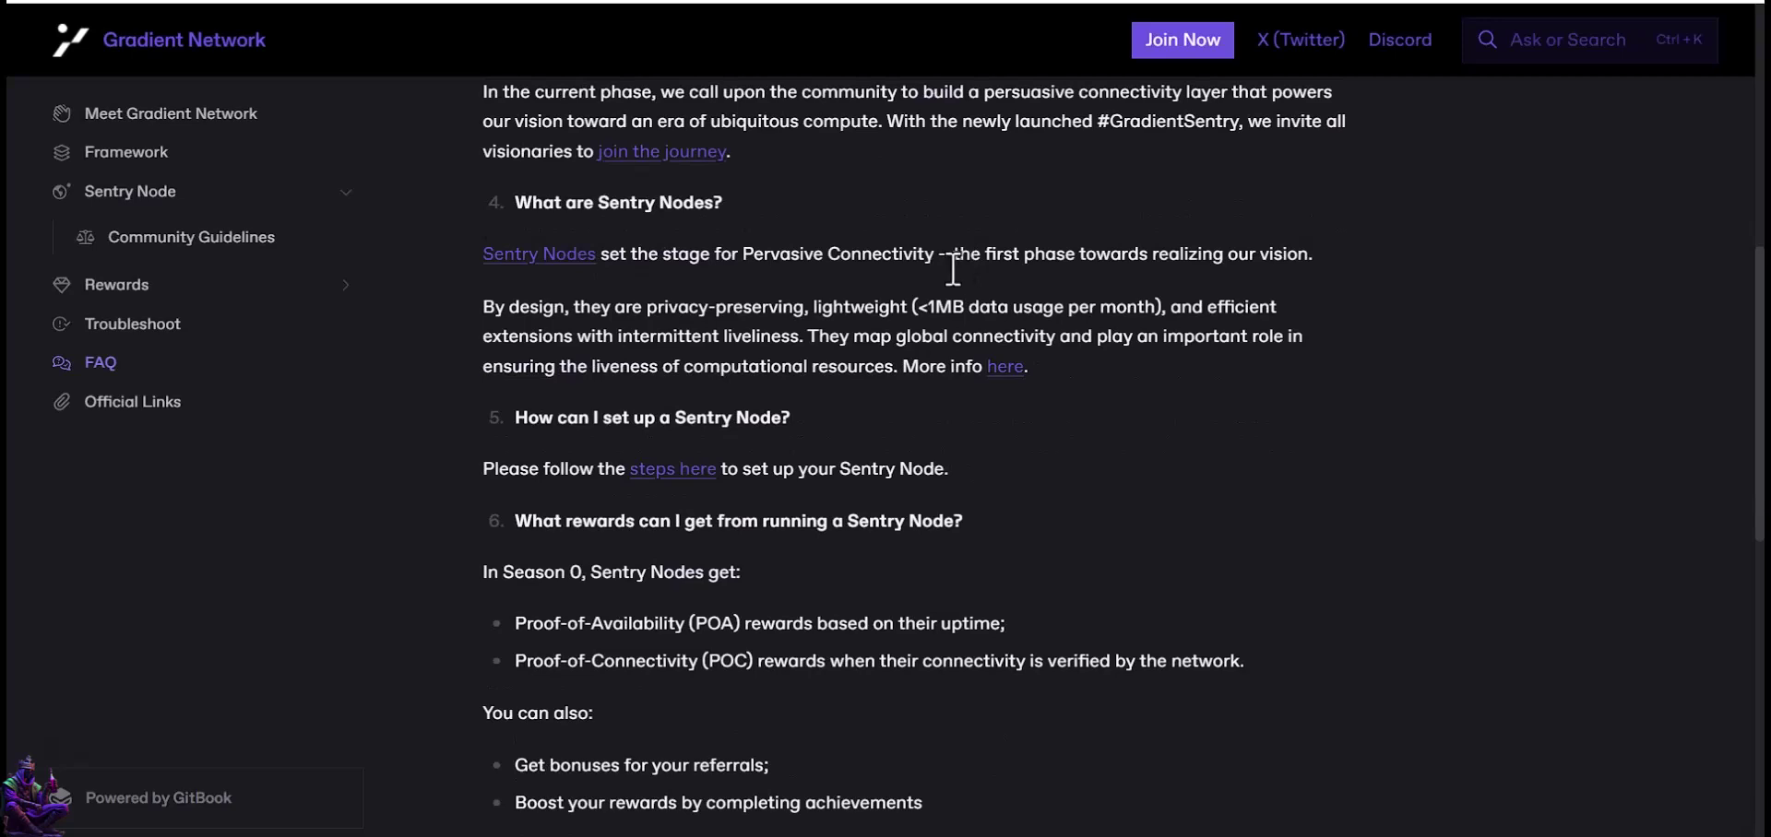
click(119, 117)
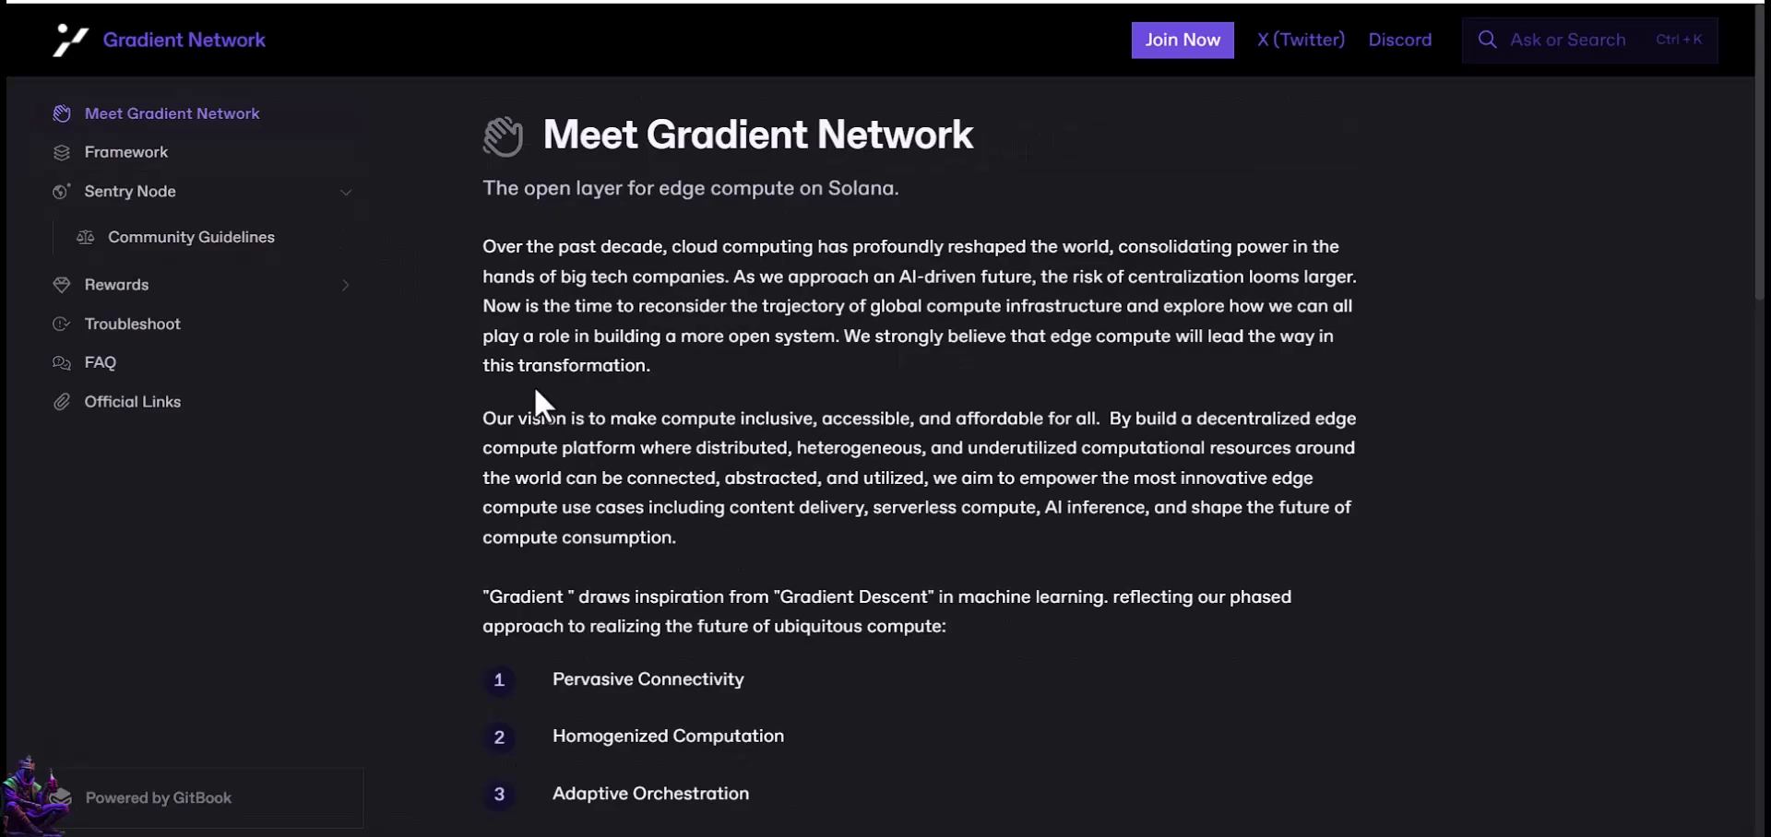
scroll(535, 391, down, 2)
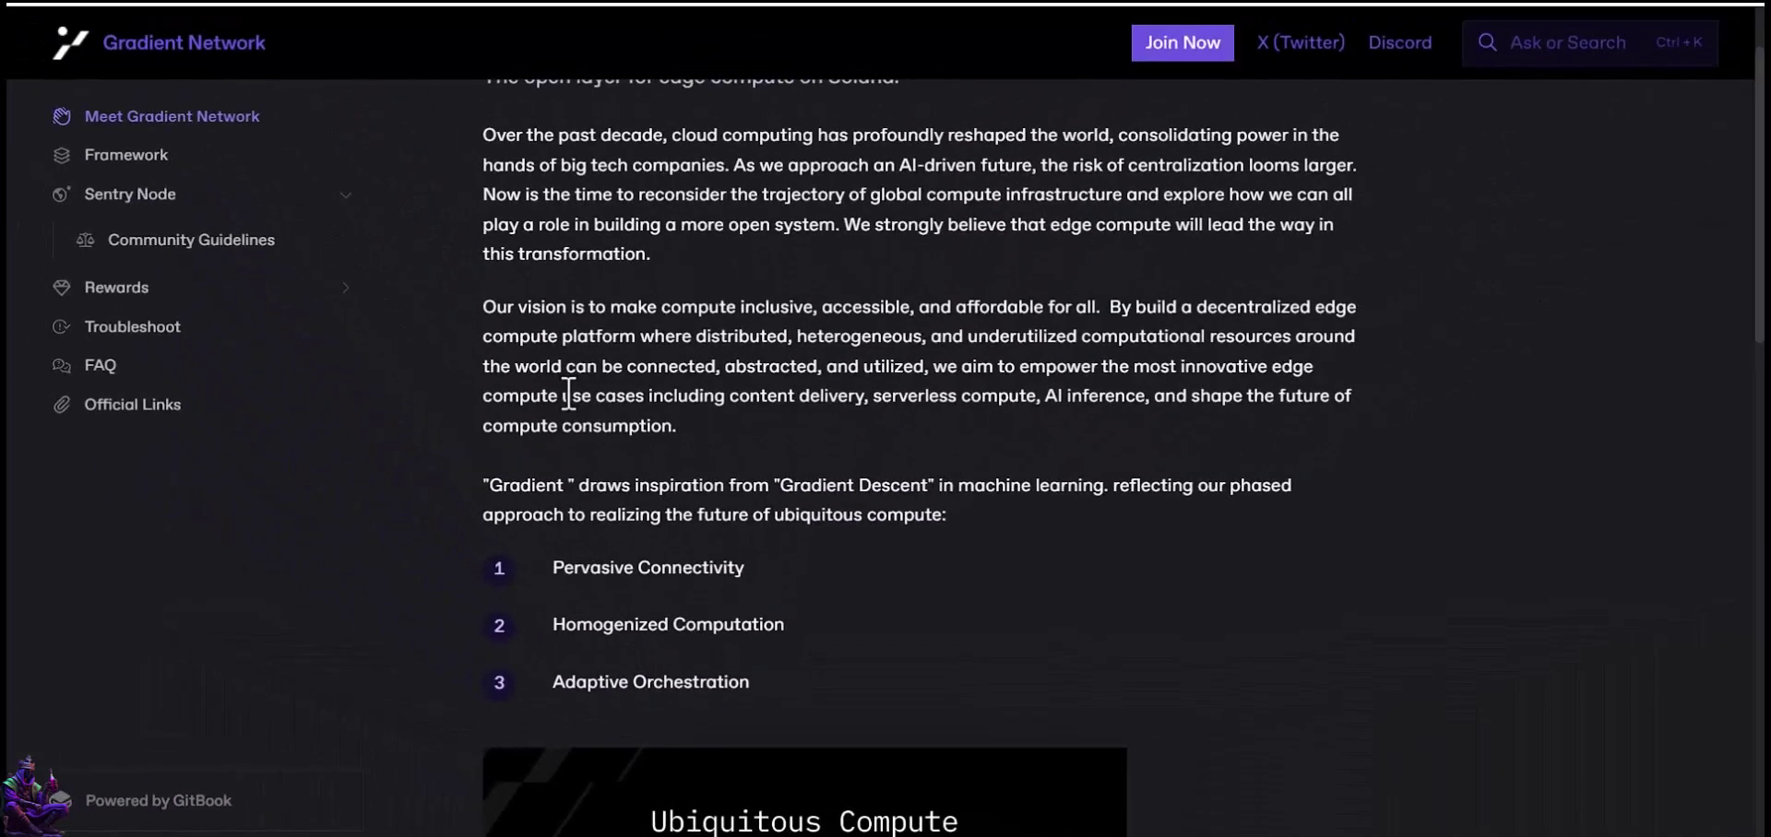
Step: Read the Rewards page of the Gradient documentation
click(83, 286)
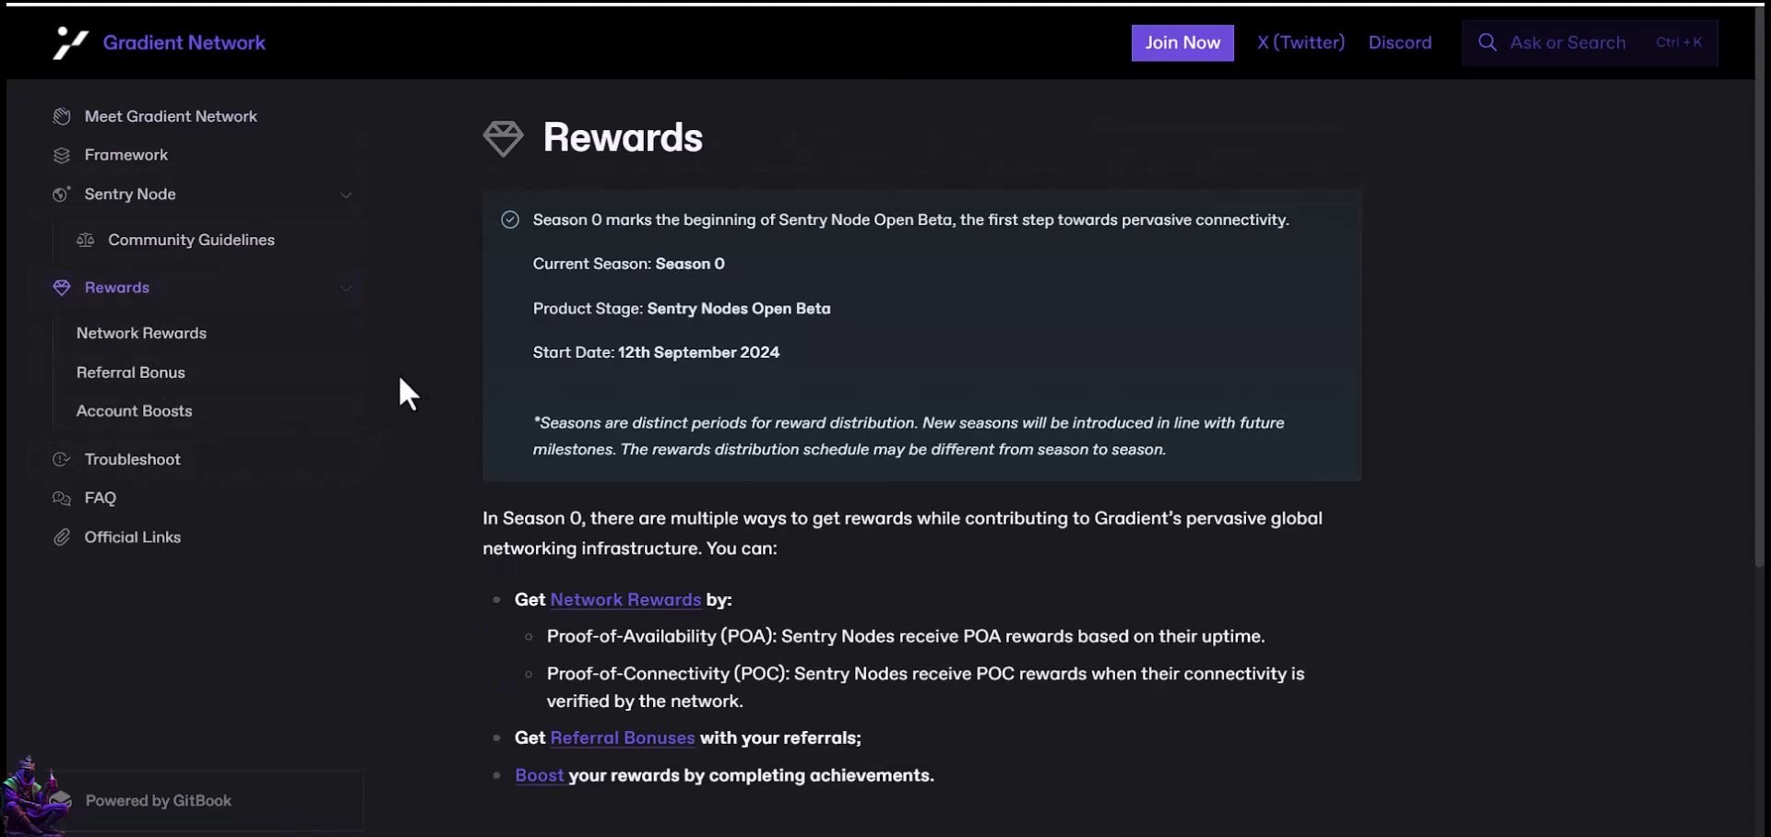
scroll(397, 381, down, 1)
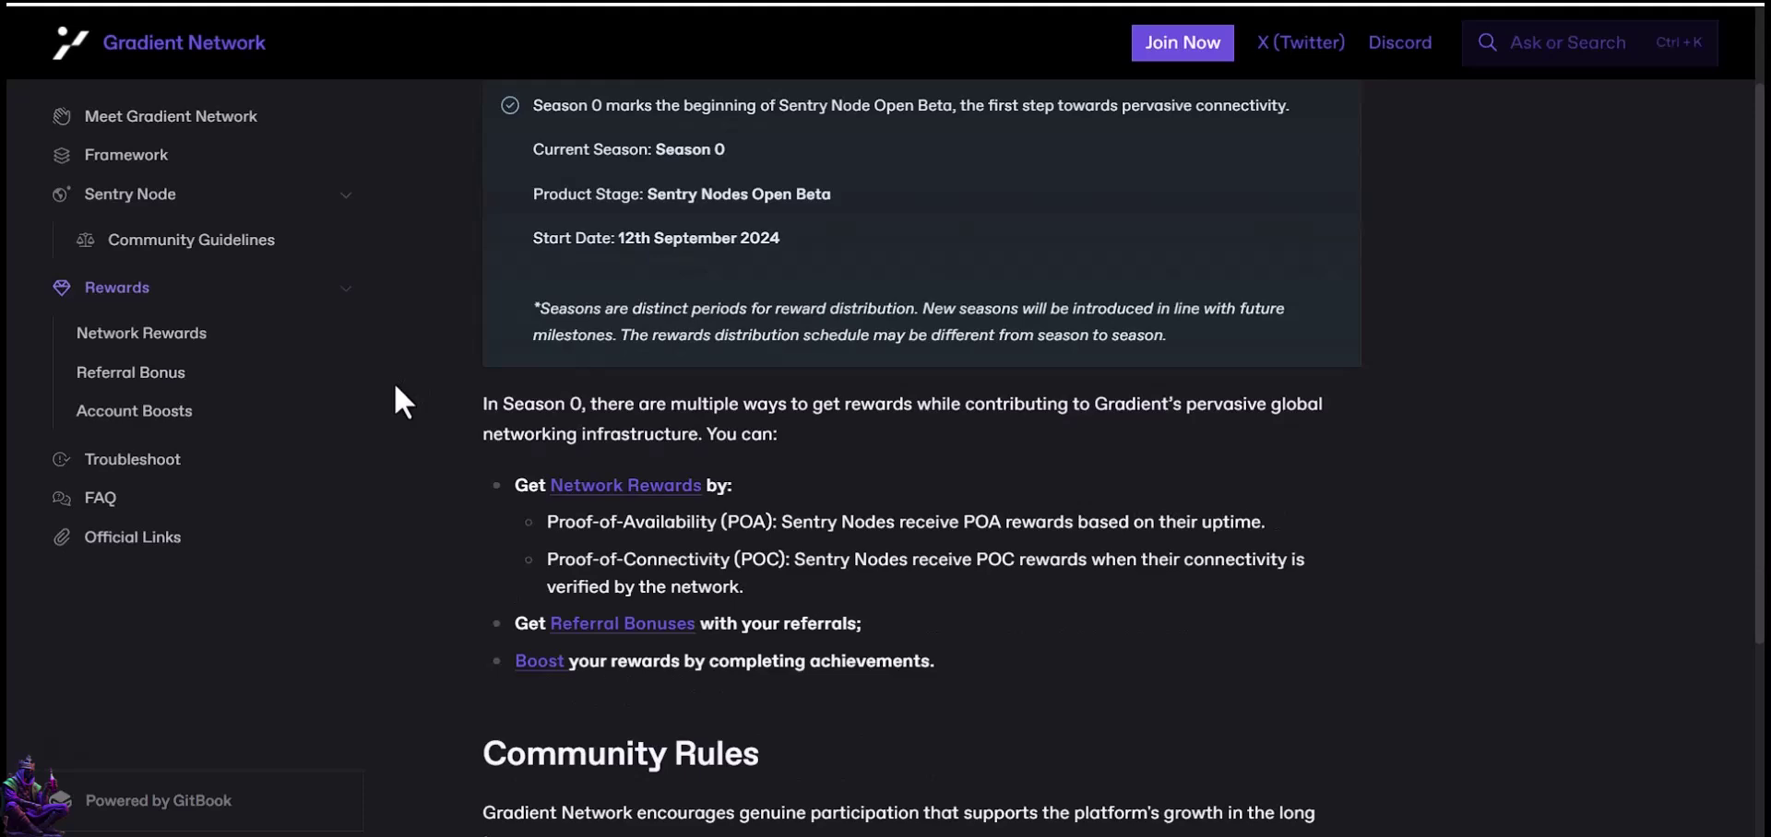
scroll(393, 380, down, 1)
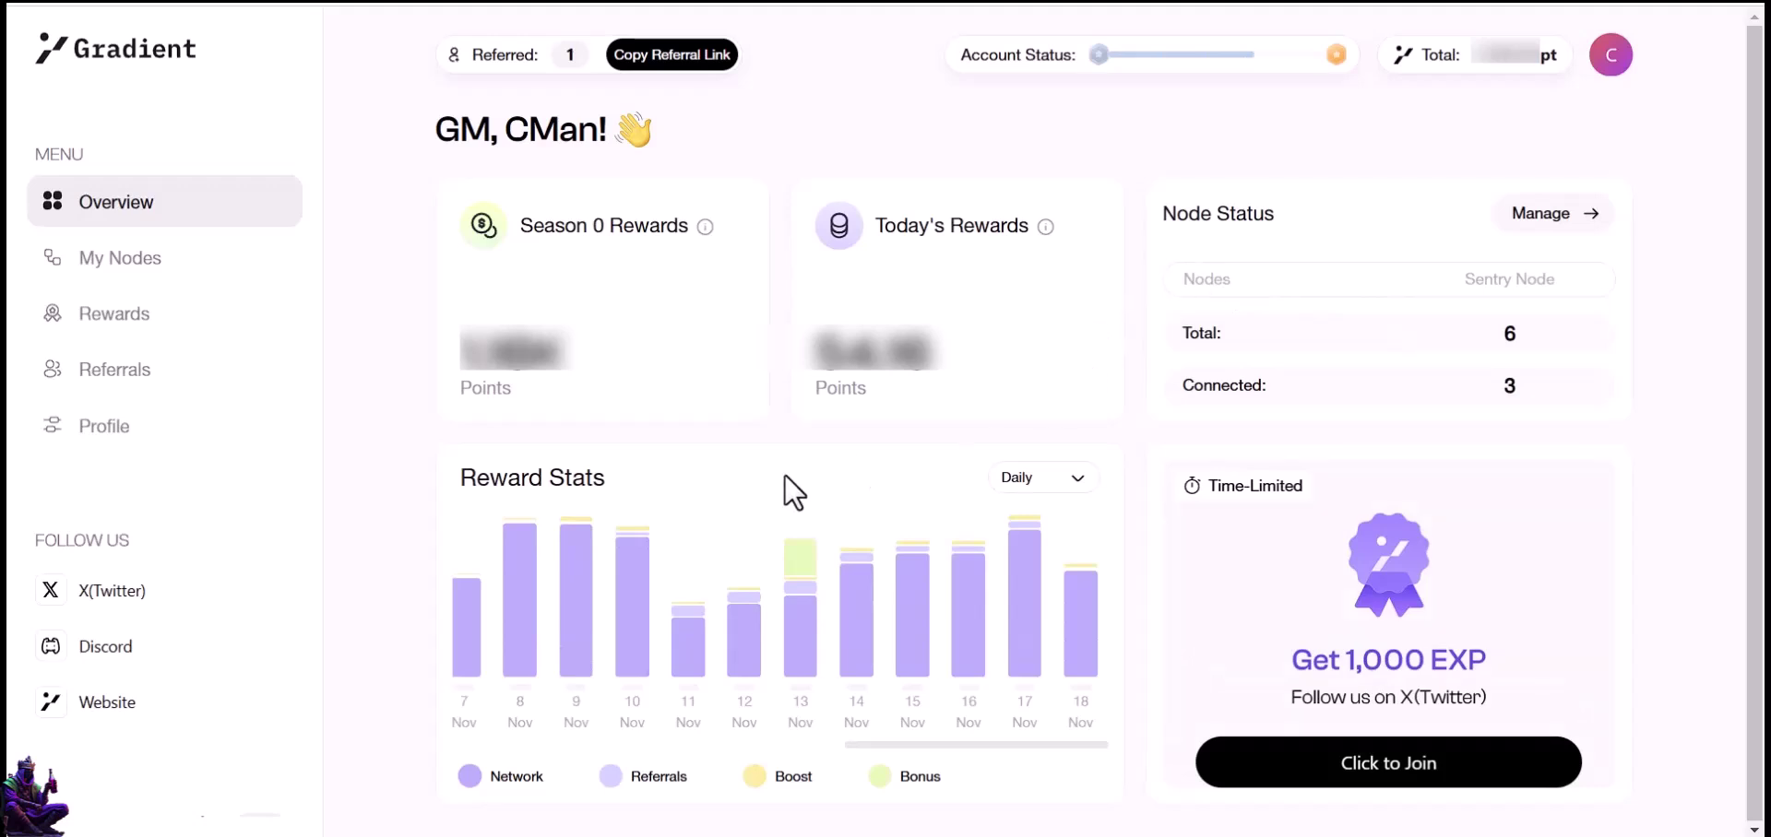
Step: Open Gradient's Rewards view with the daily reward stats chart and achievements list
click(118, 321)
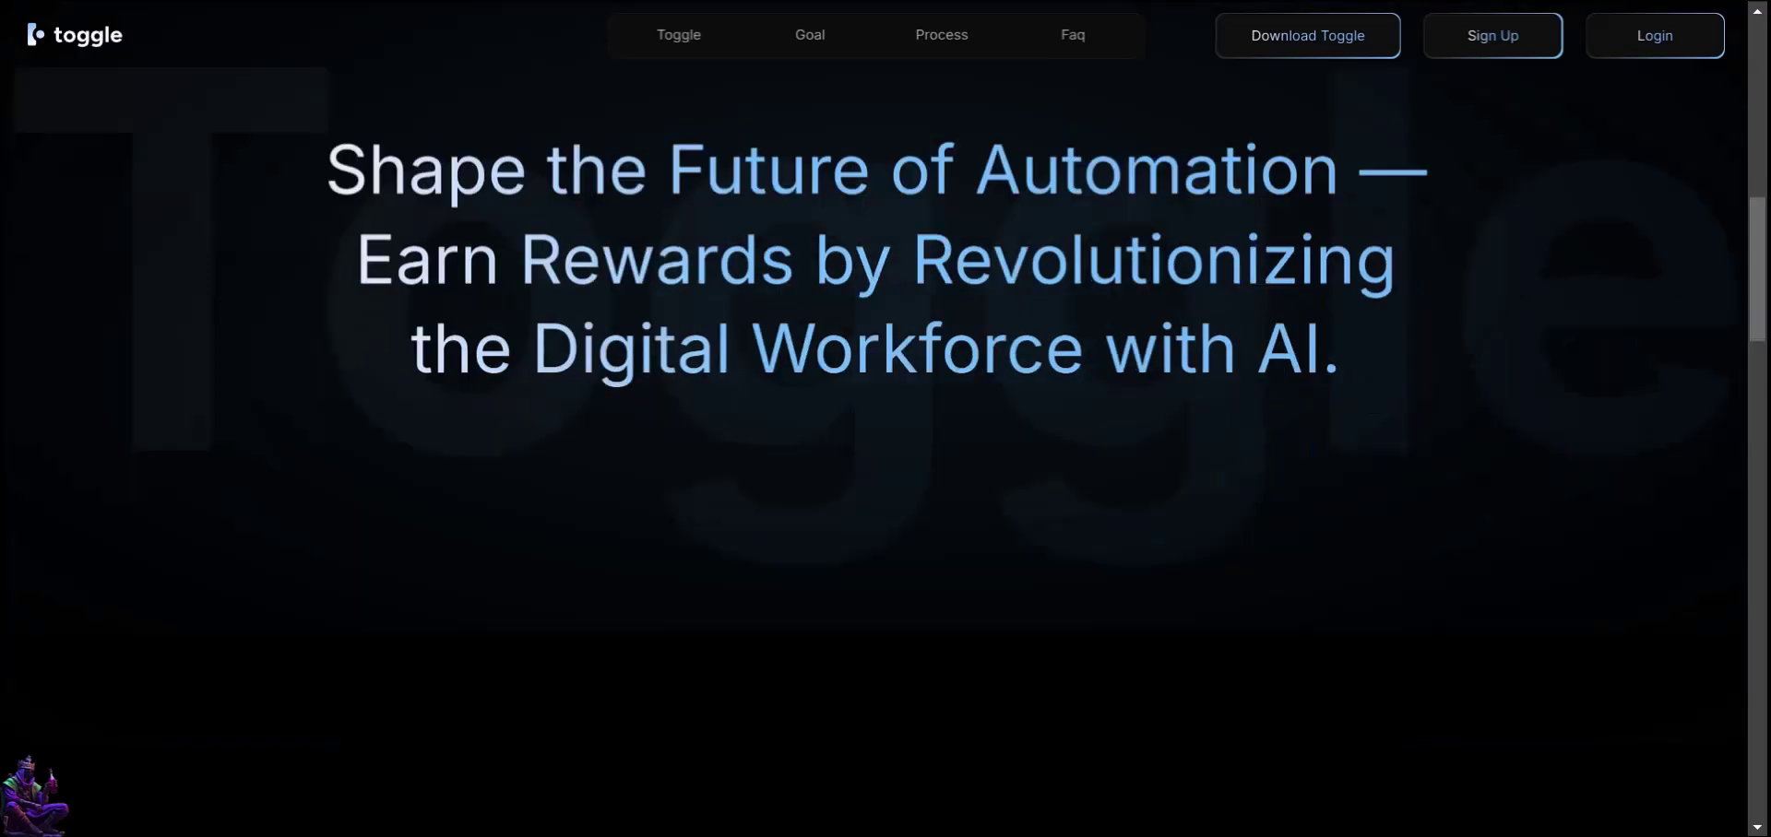
Step: Expand Toggle's FAQ answers to 'What is Toggle?' and the personal data security question
scroll(885, 415, down, 3)
scroll(885, 415, down, 2)
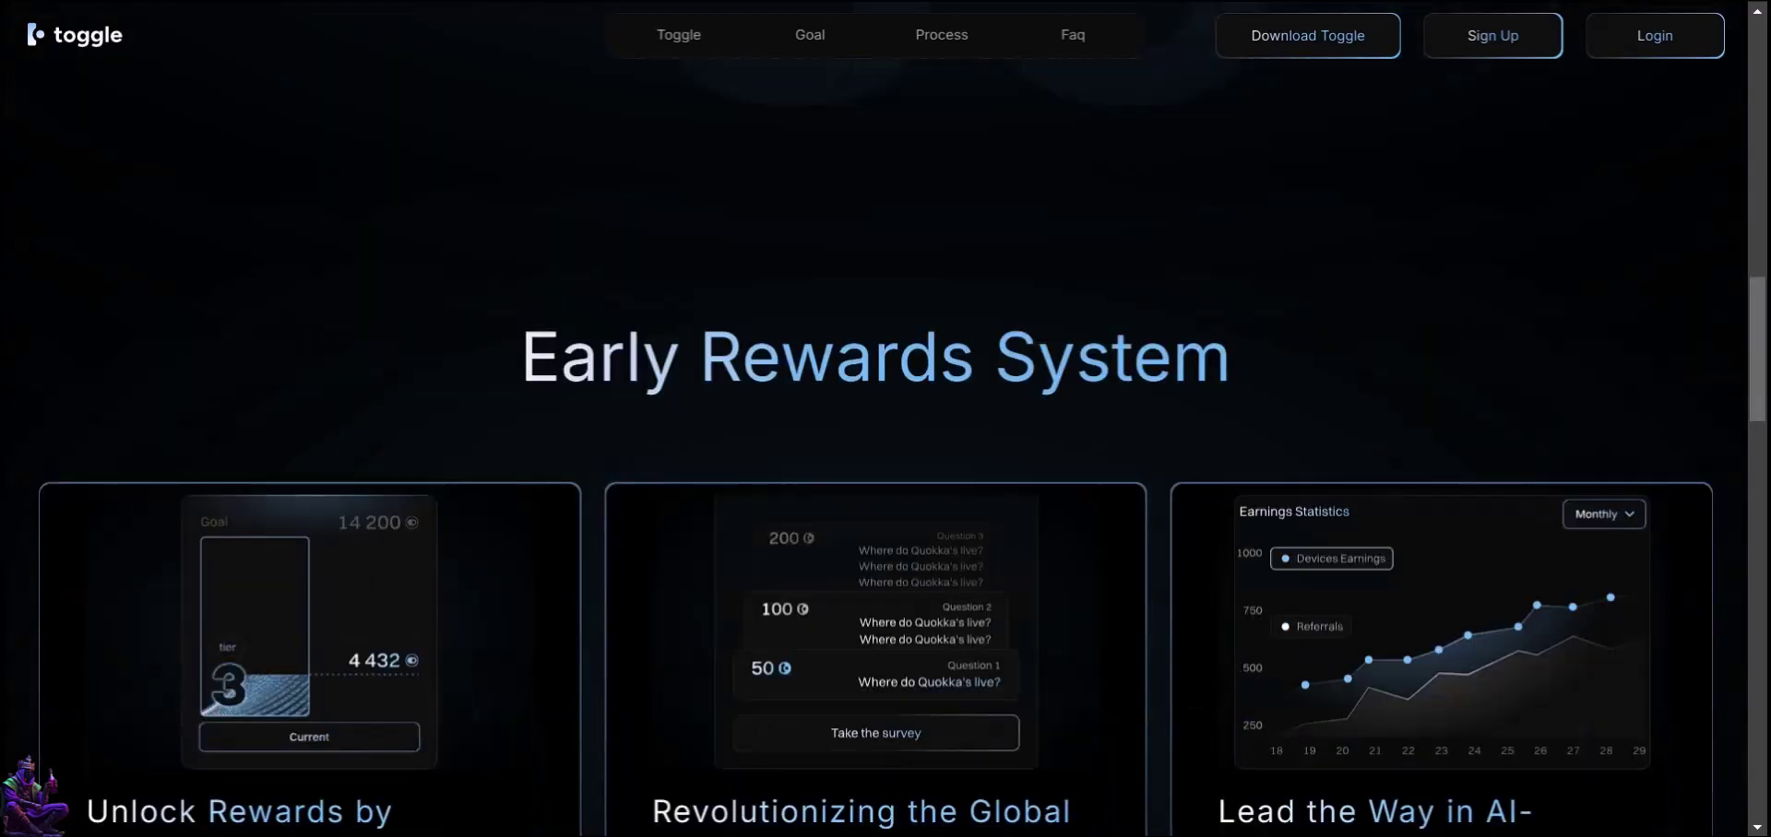
scroll(411, 189, down, 1)
scroll(410, 189, down, 2)
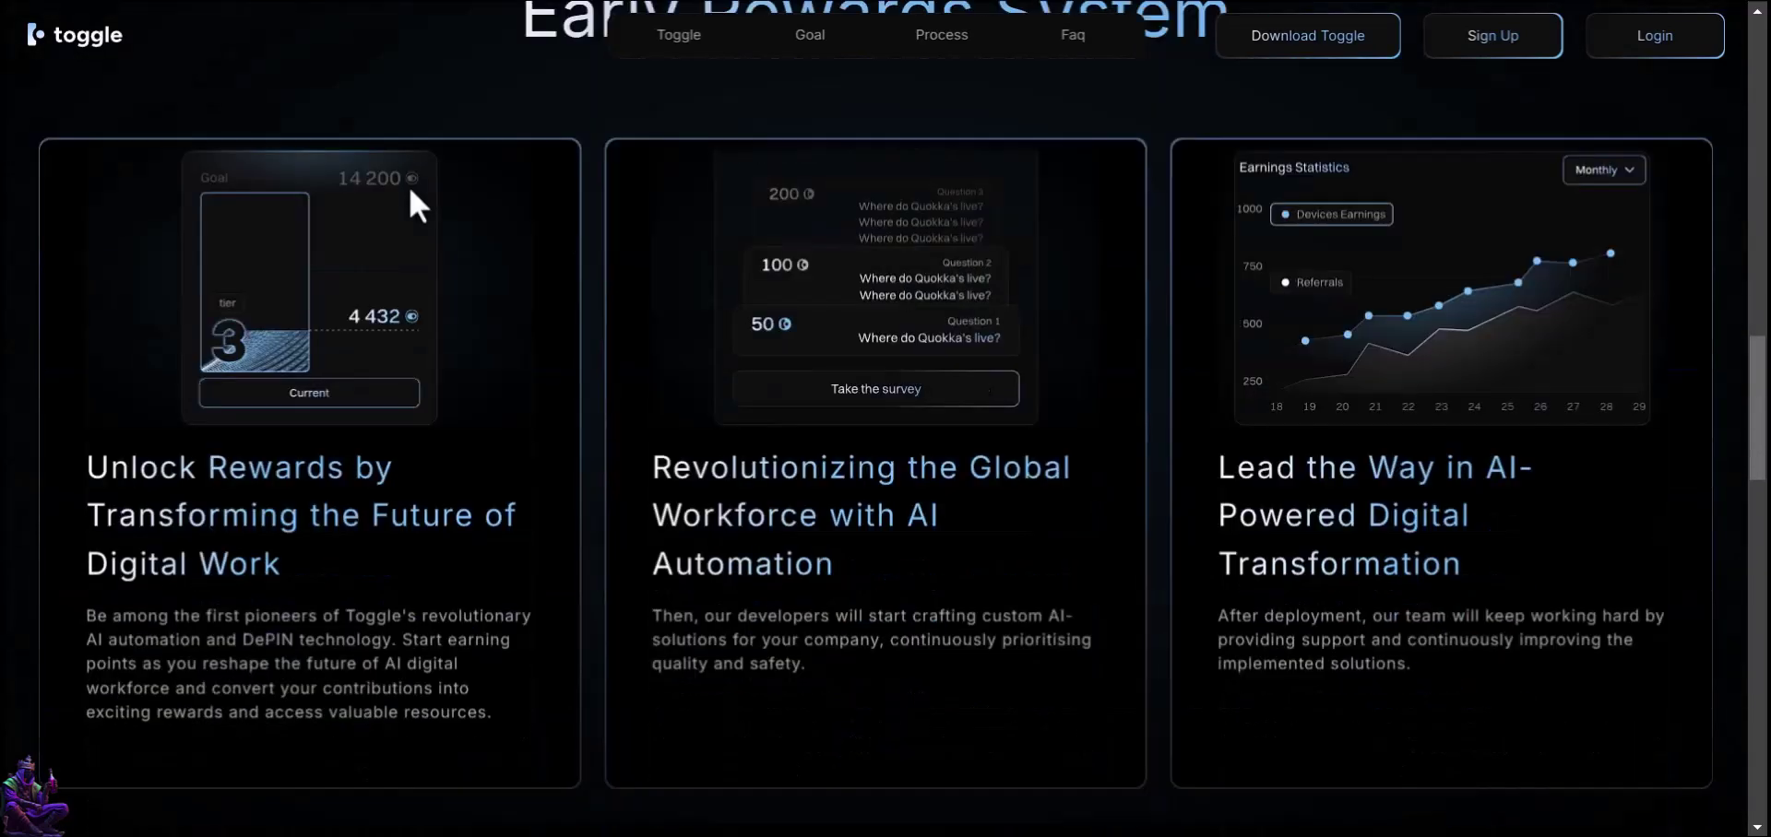
scroll(462, 215, down, 5)
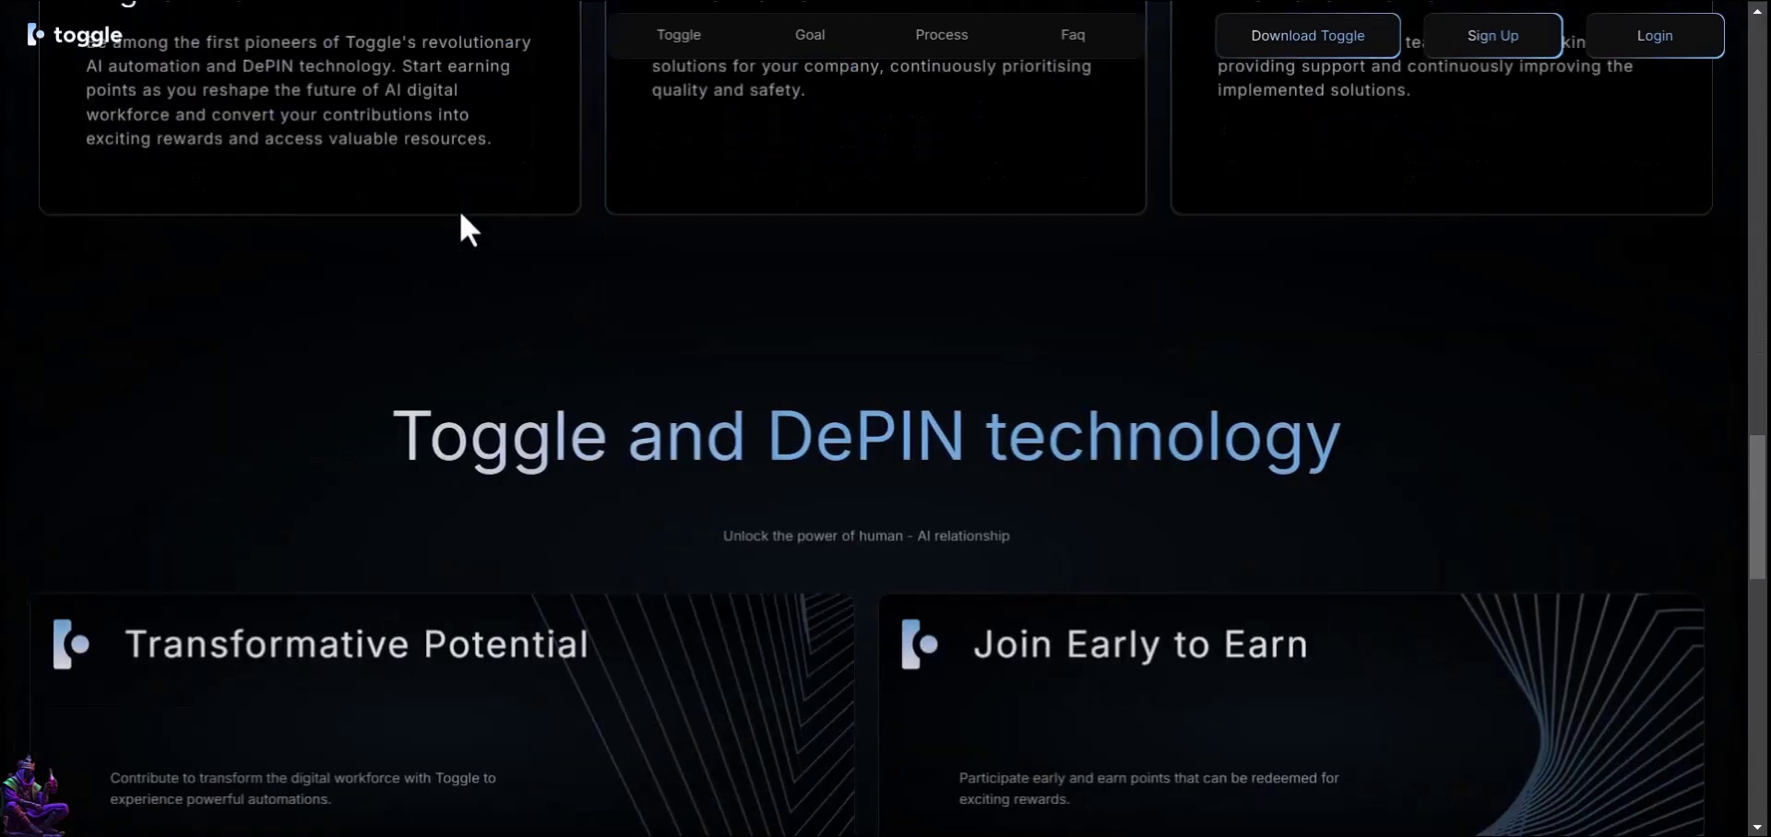
scroll(461, 215, down, 1)
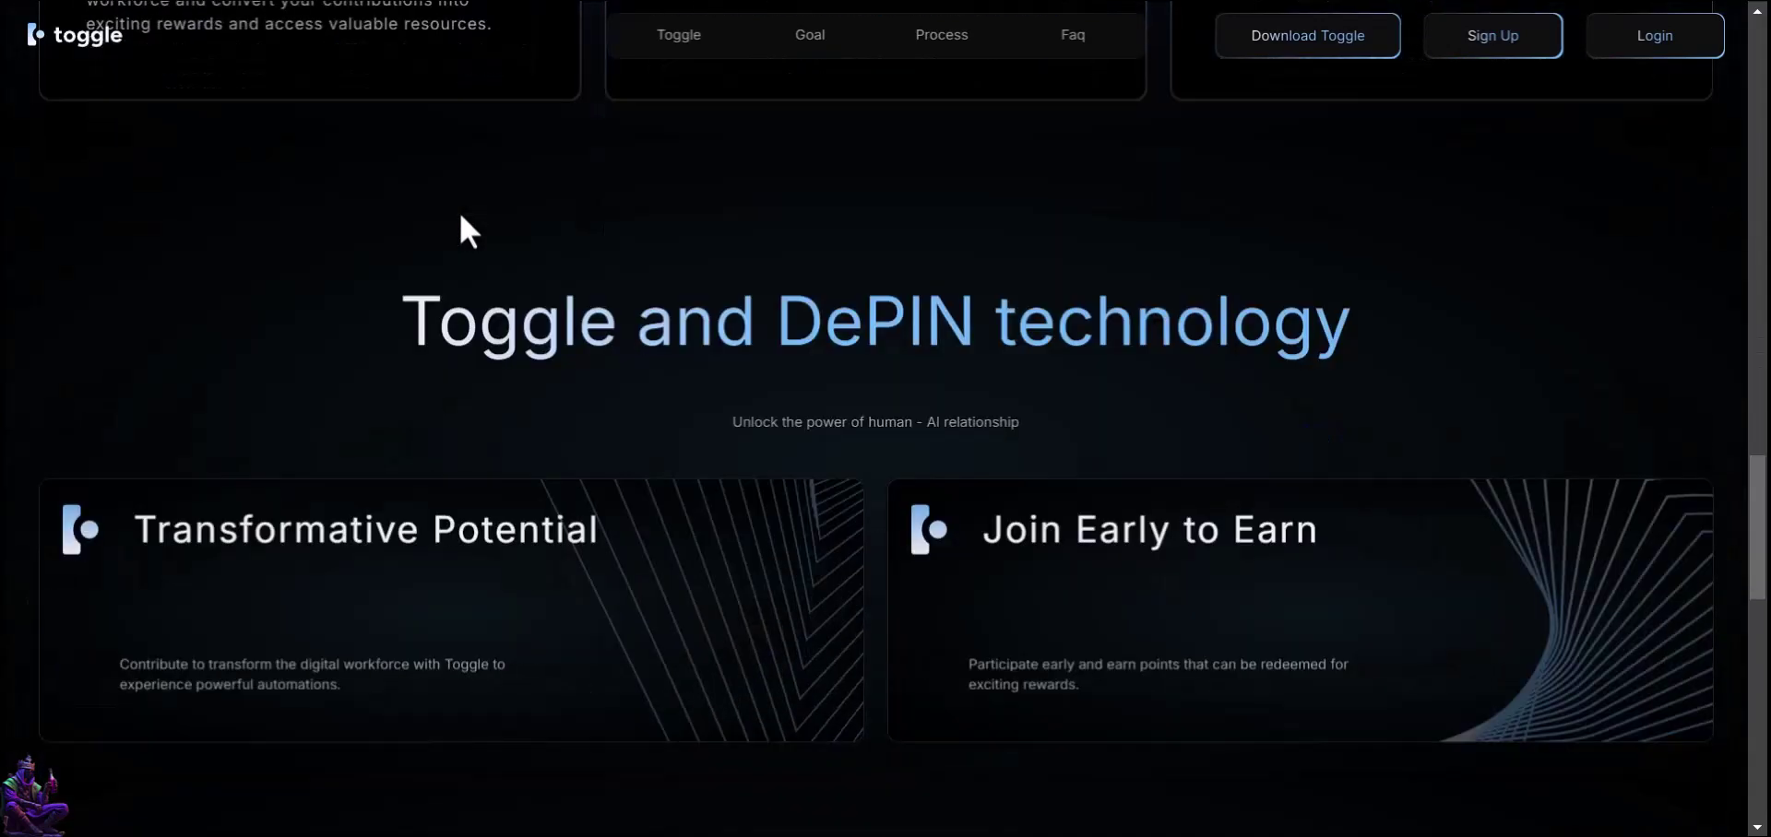
scroll(461, 215, down, 1)
scroll(460, 218, down, 1)
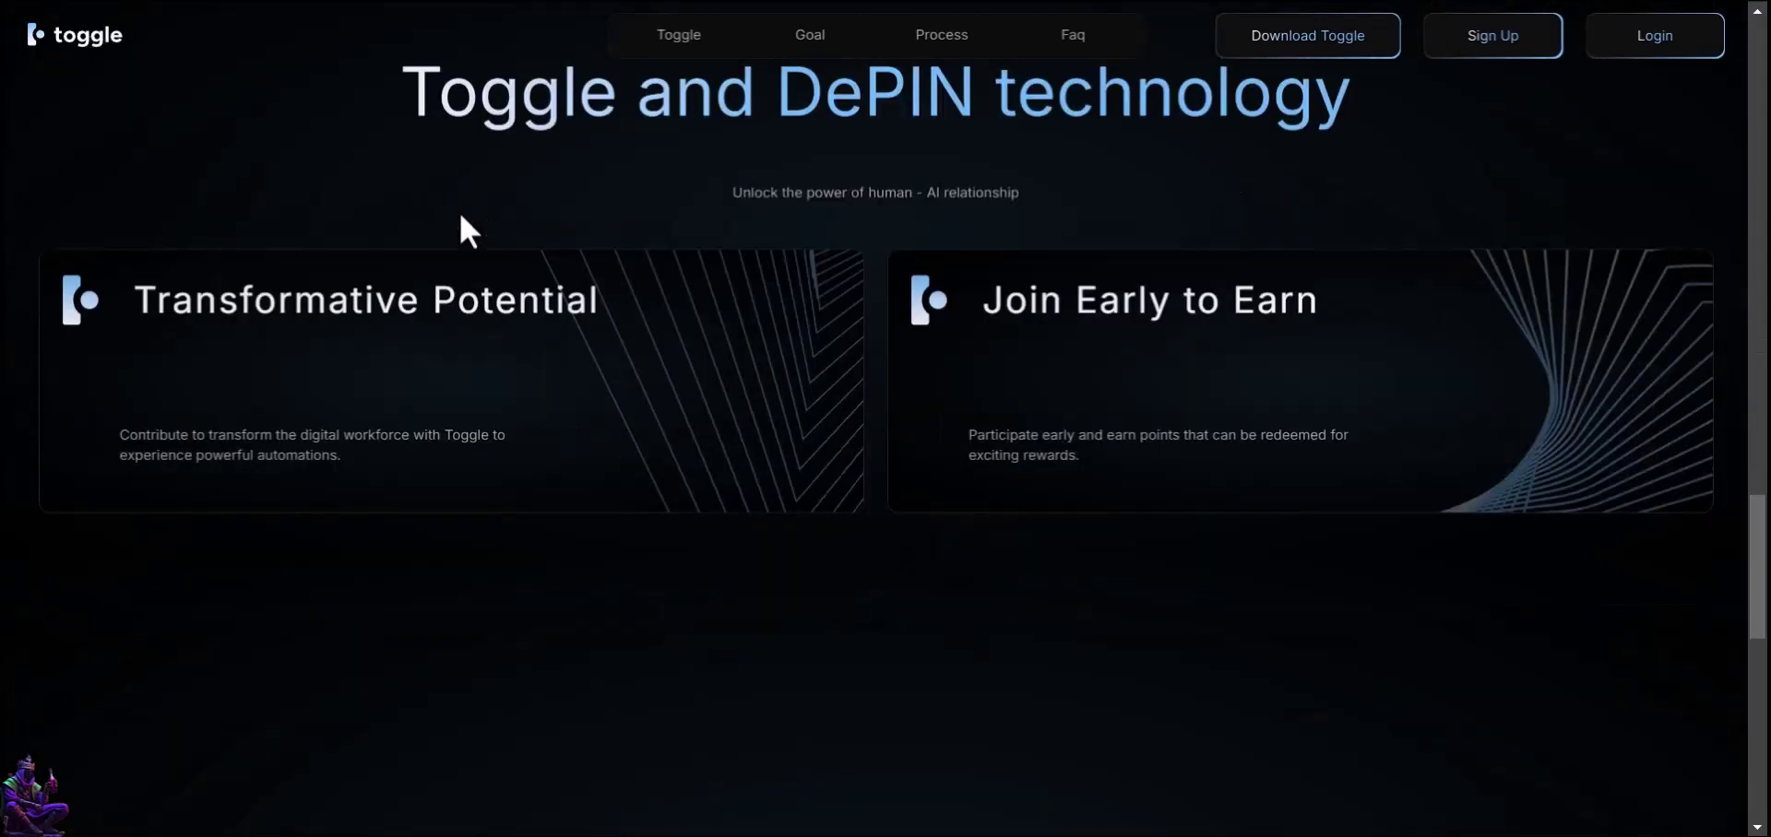
scroll(608, 222, down, 5)
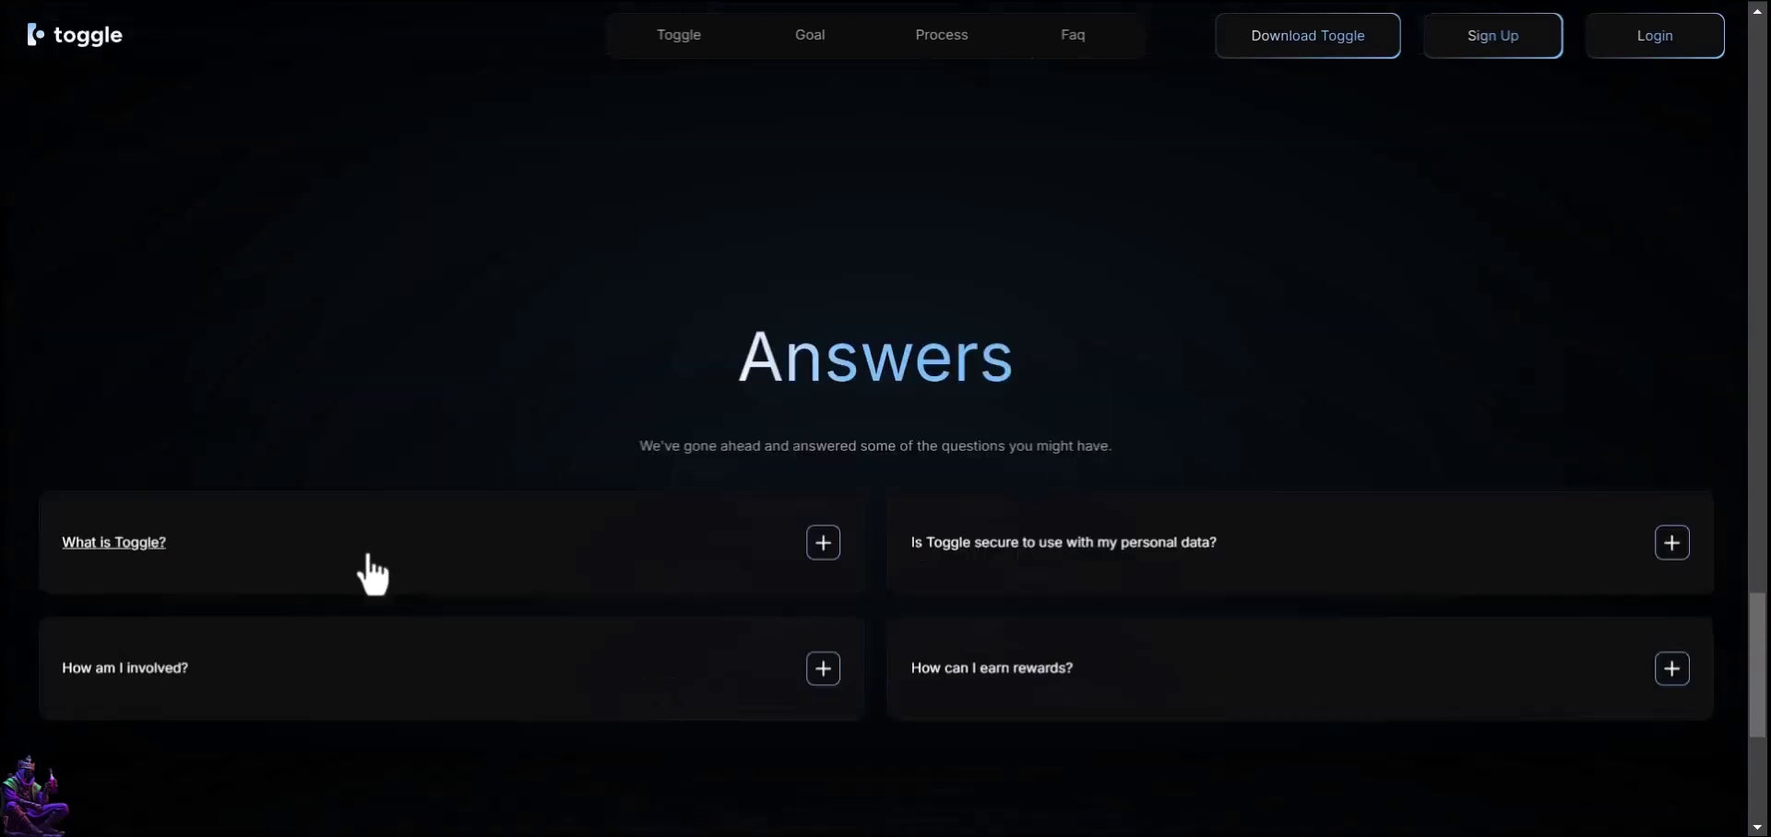
click(369, 552)
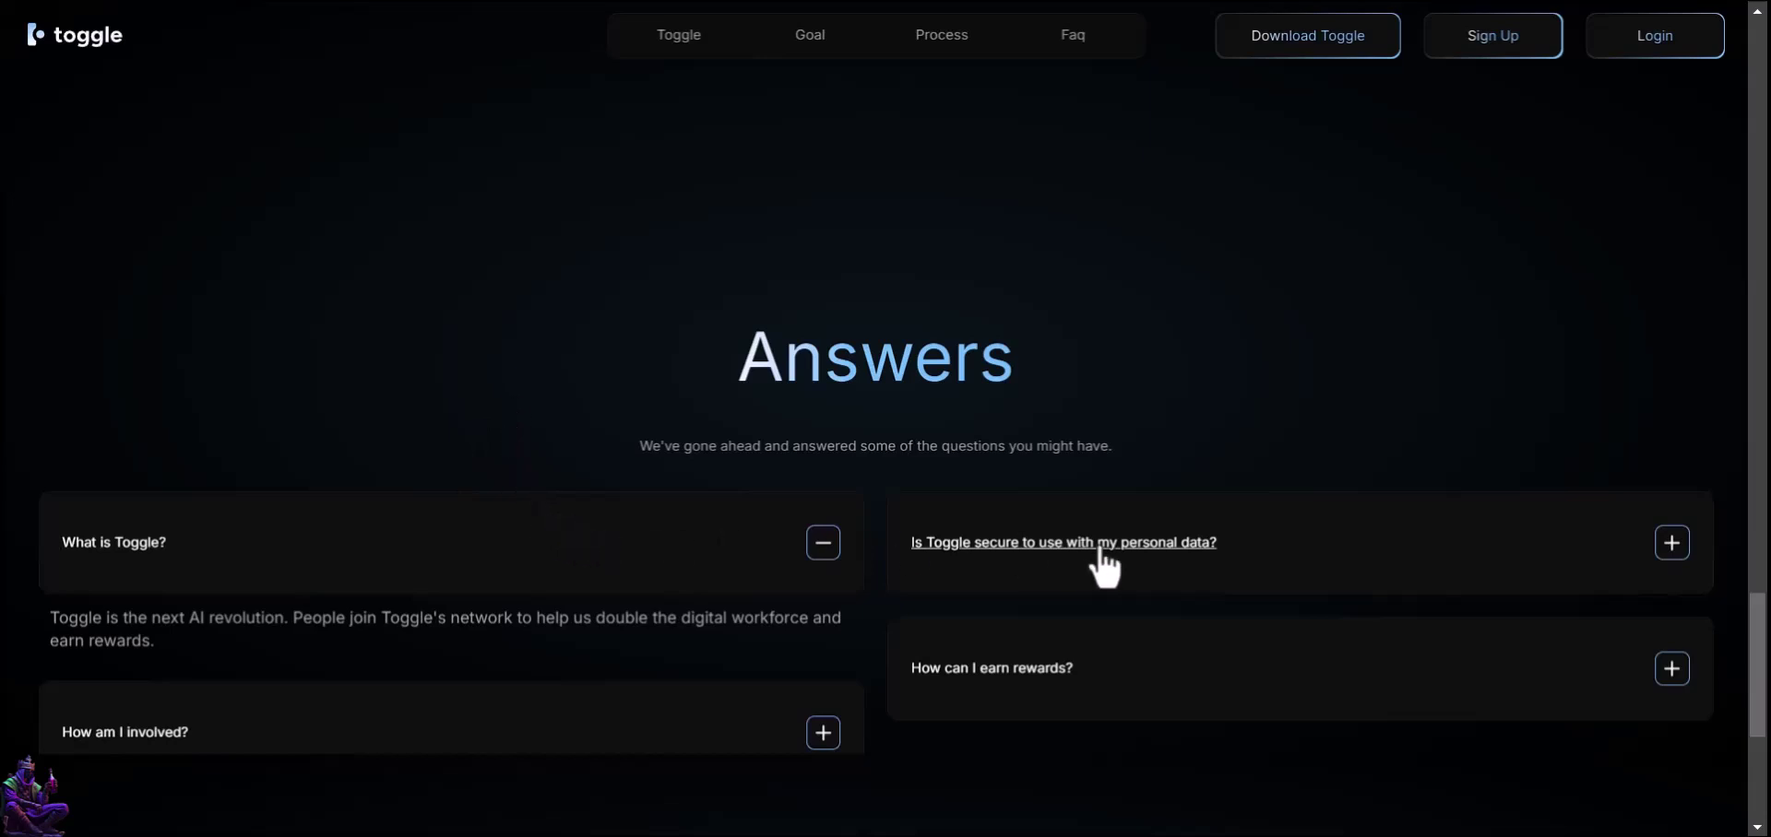
click(1356, 567)
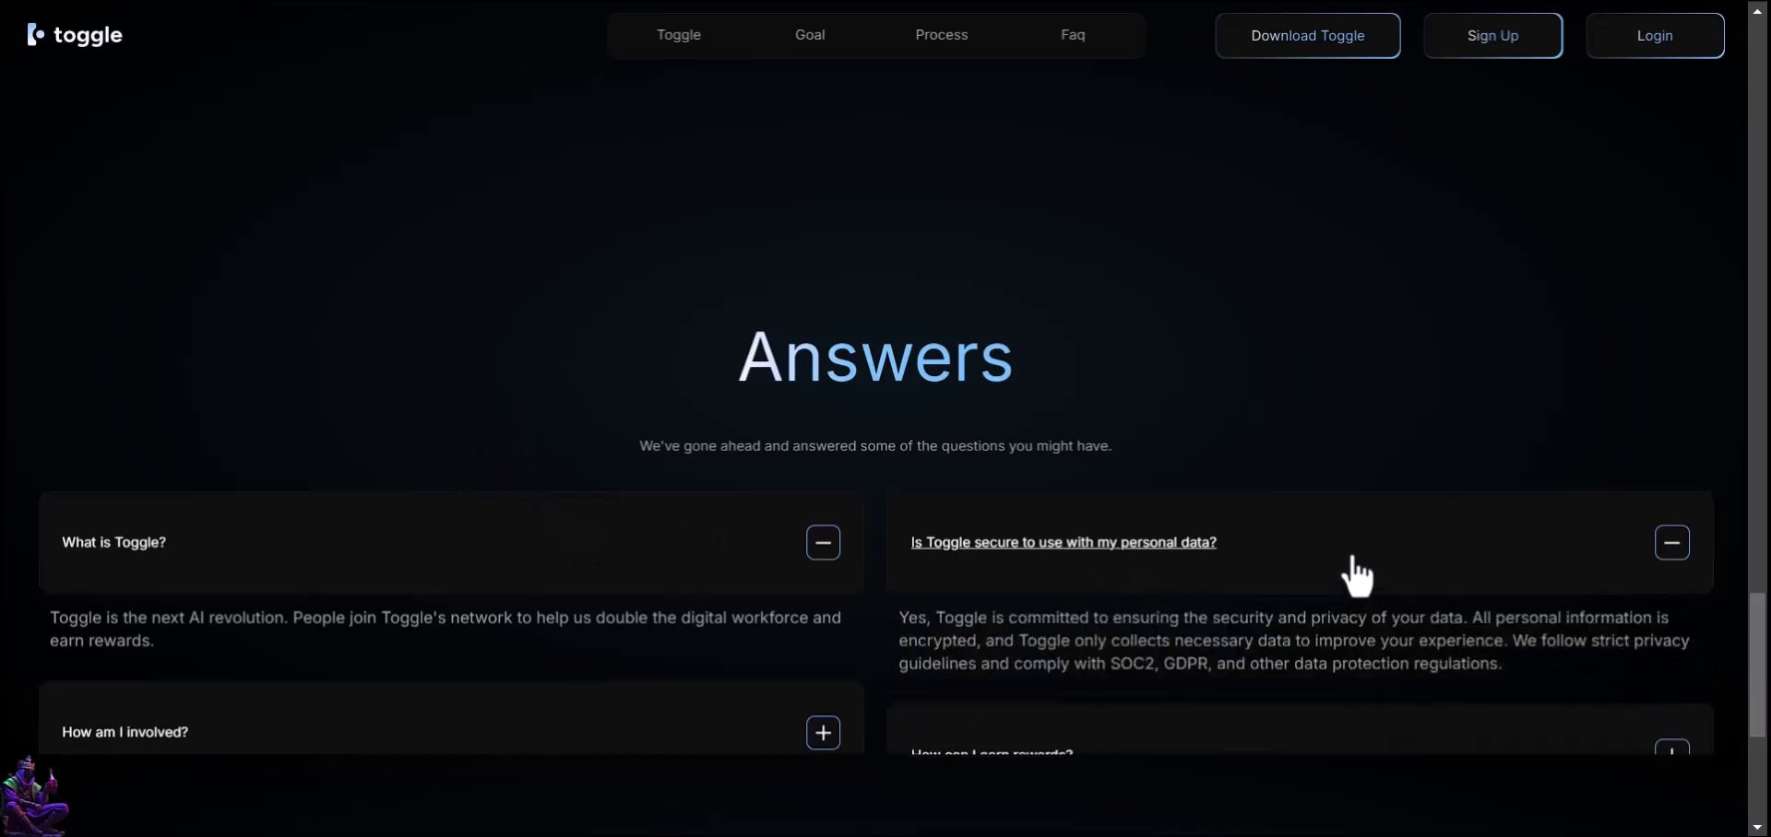
Step: Log in to Toggle from the Login page using the browser's saved credentials
click(1641, 55)
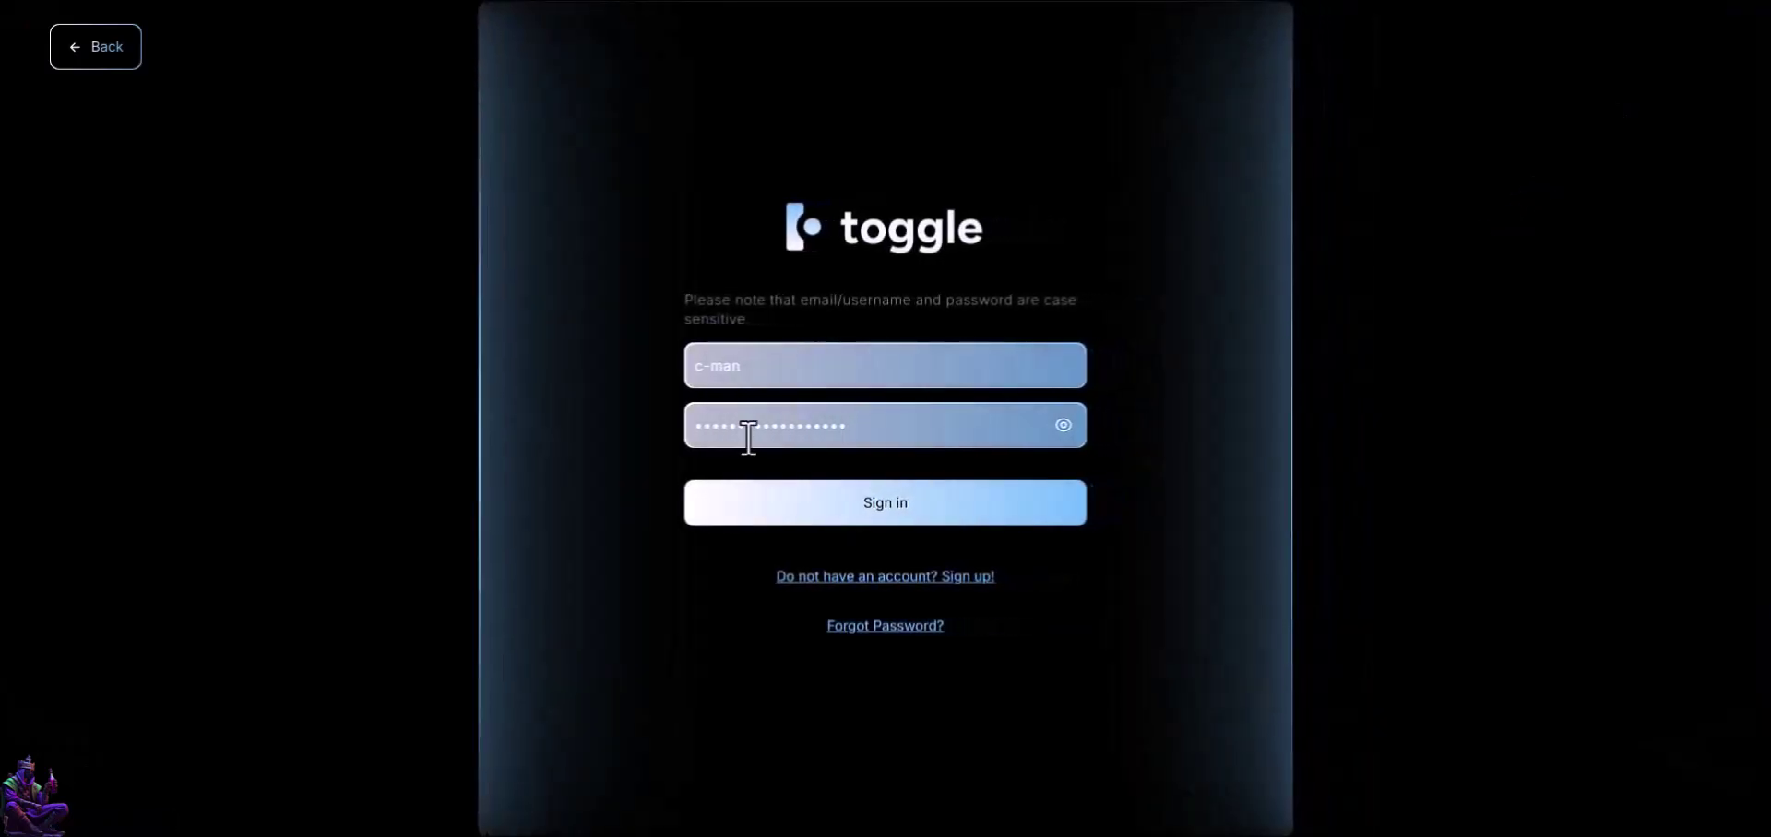
click(846, 519)
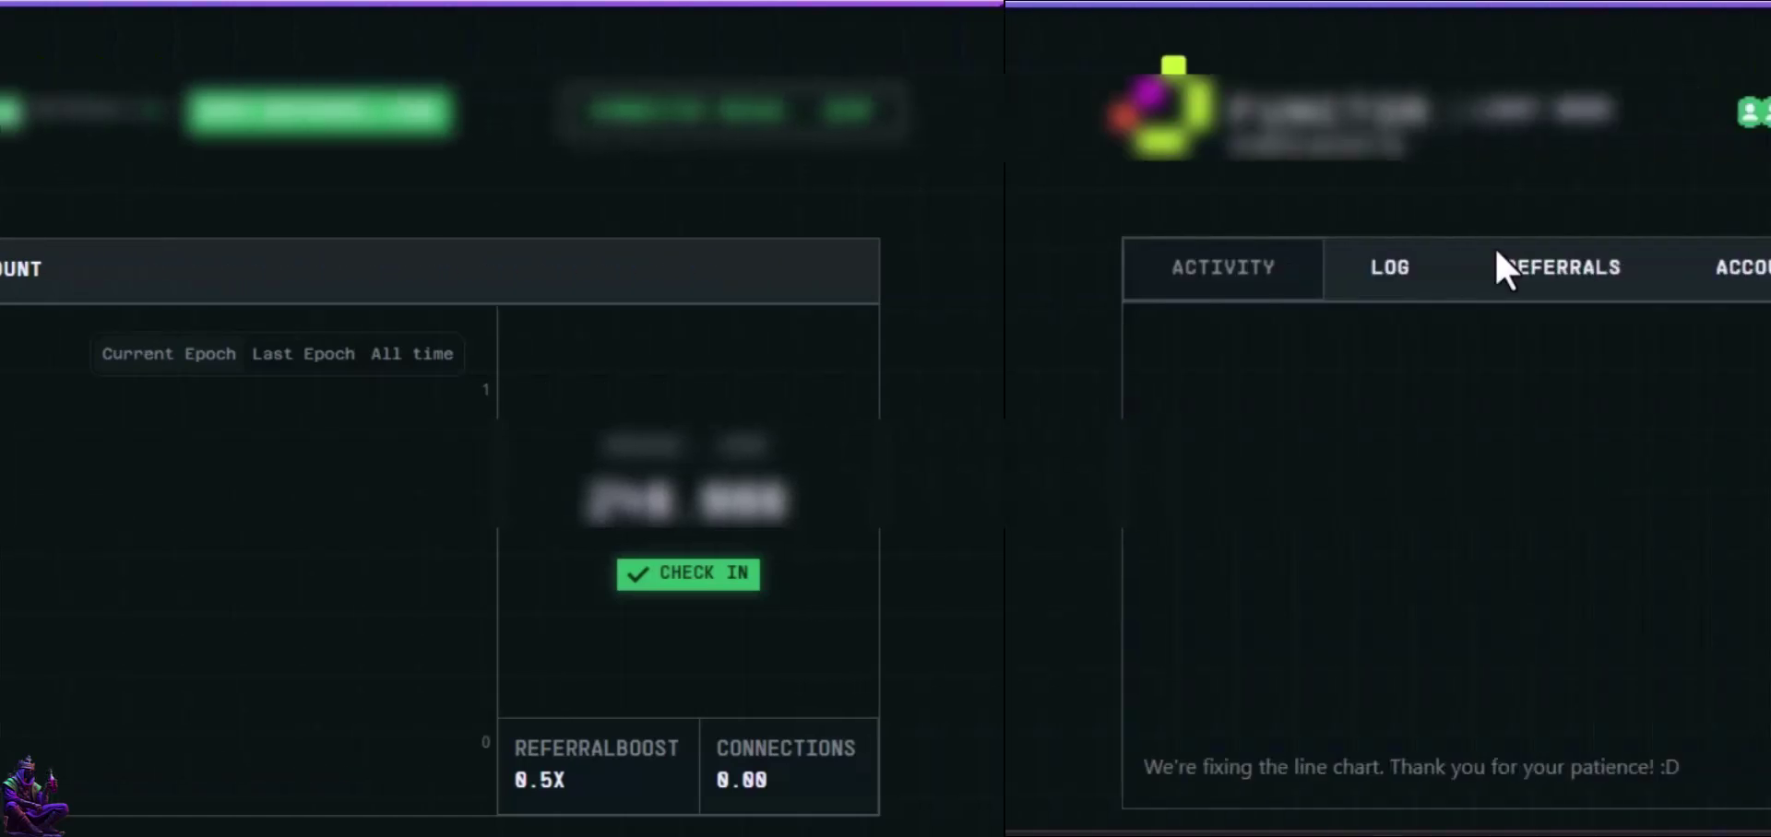
Step: View the Referrals, Log and Activity tabs, complete the daily CHECK IN, and choose CONNECT WALLET
click(570, 355)
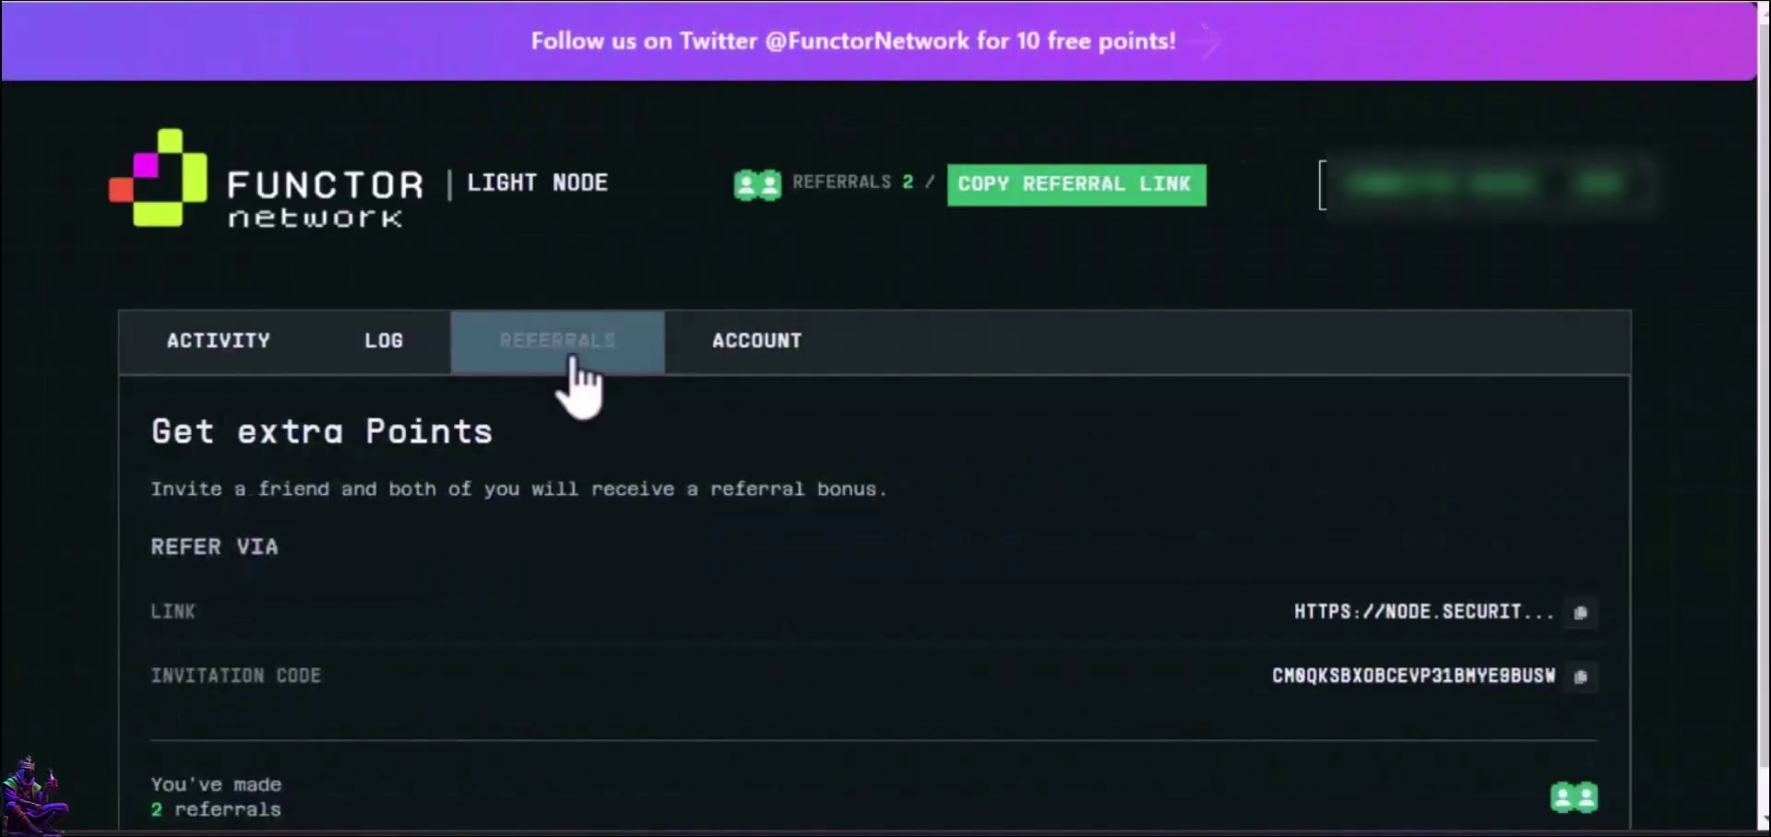
click(402, 353)
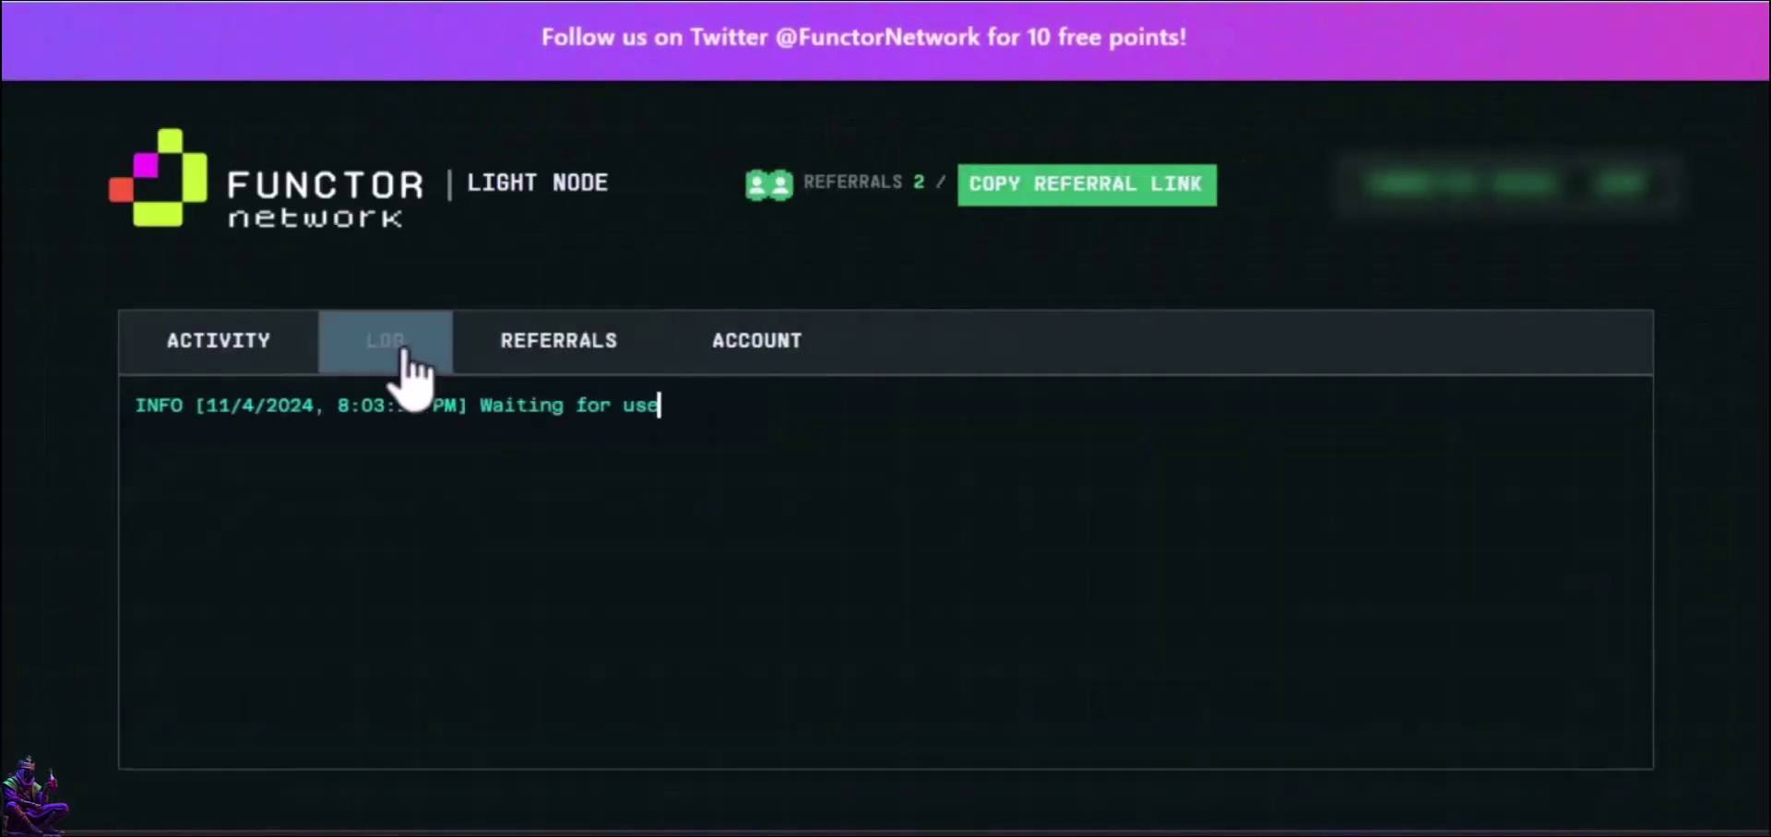
click(219, 364)
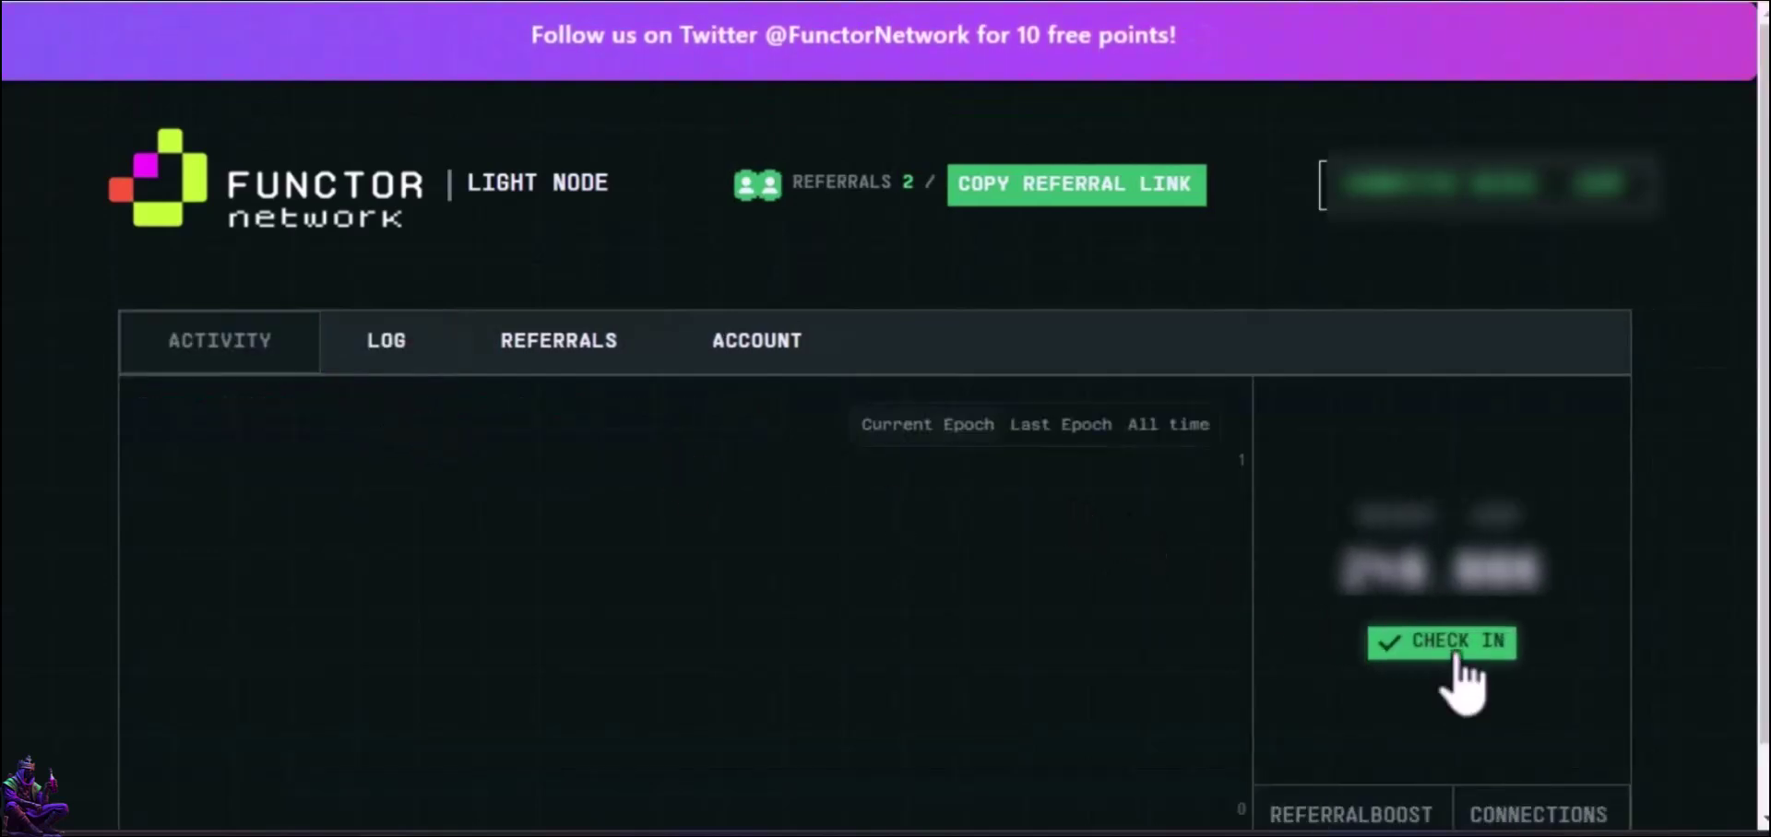
click(1455, 655)
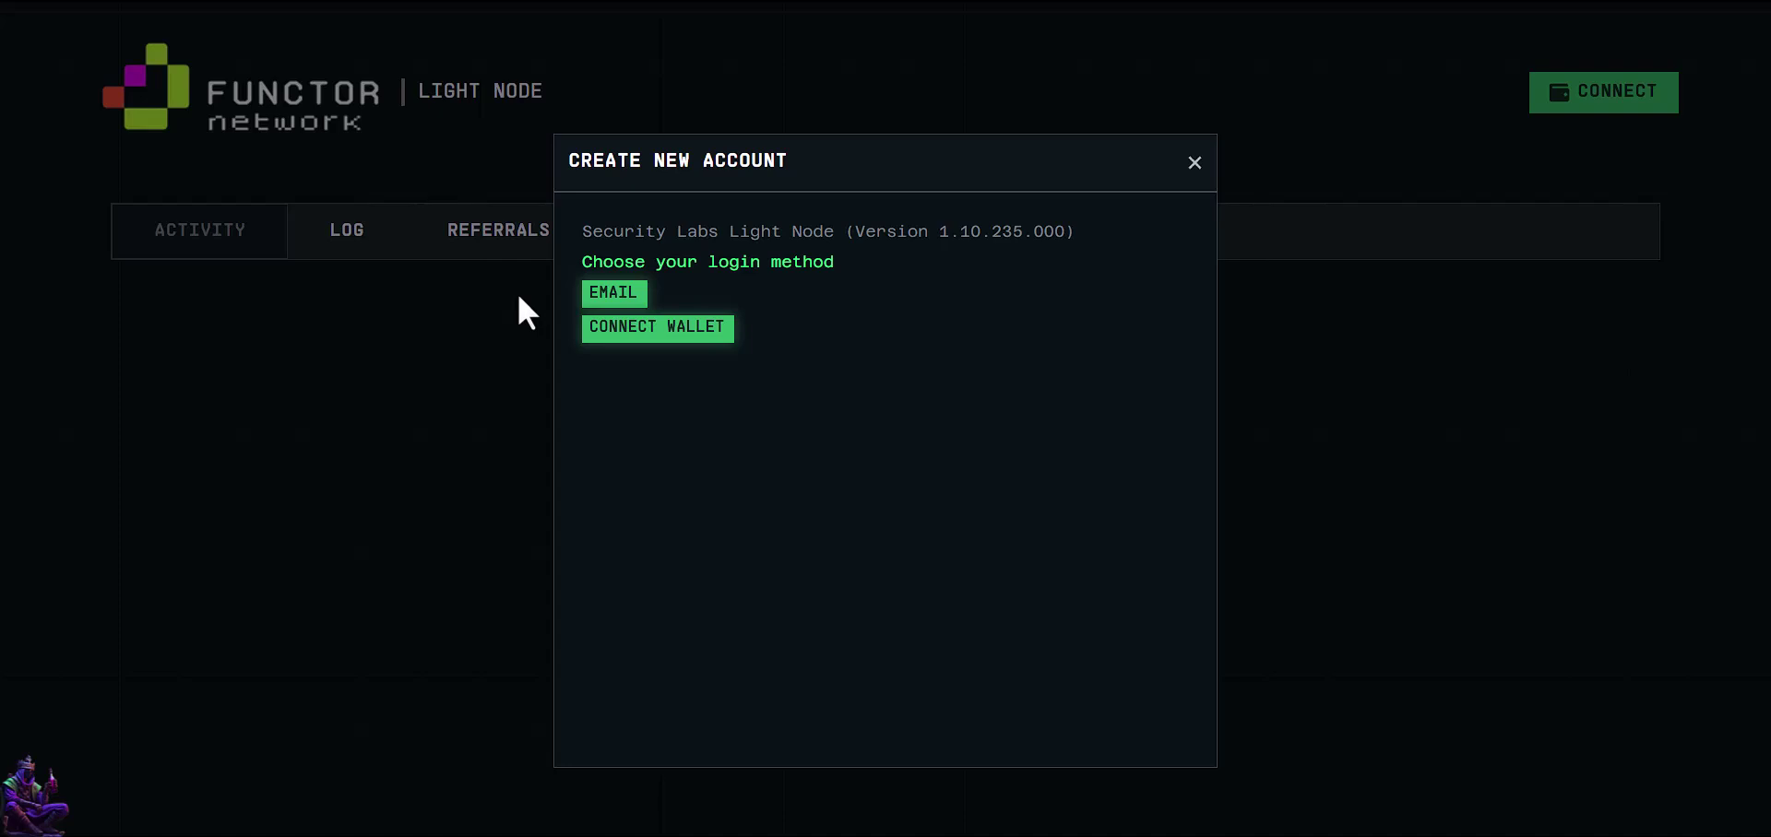
click(622, 332)
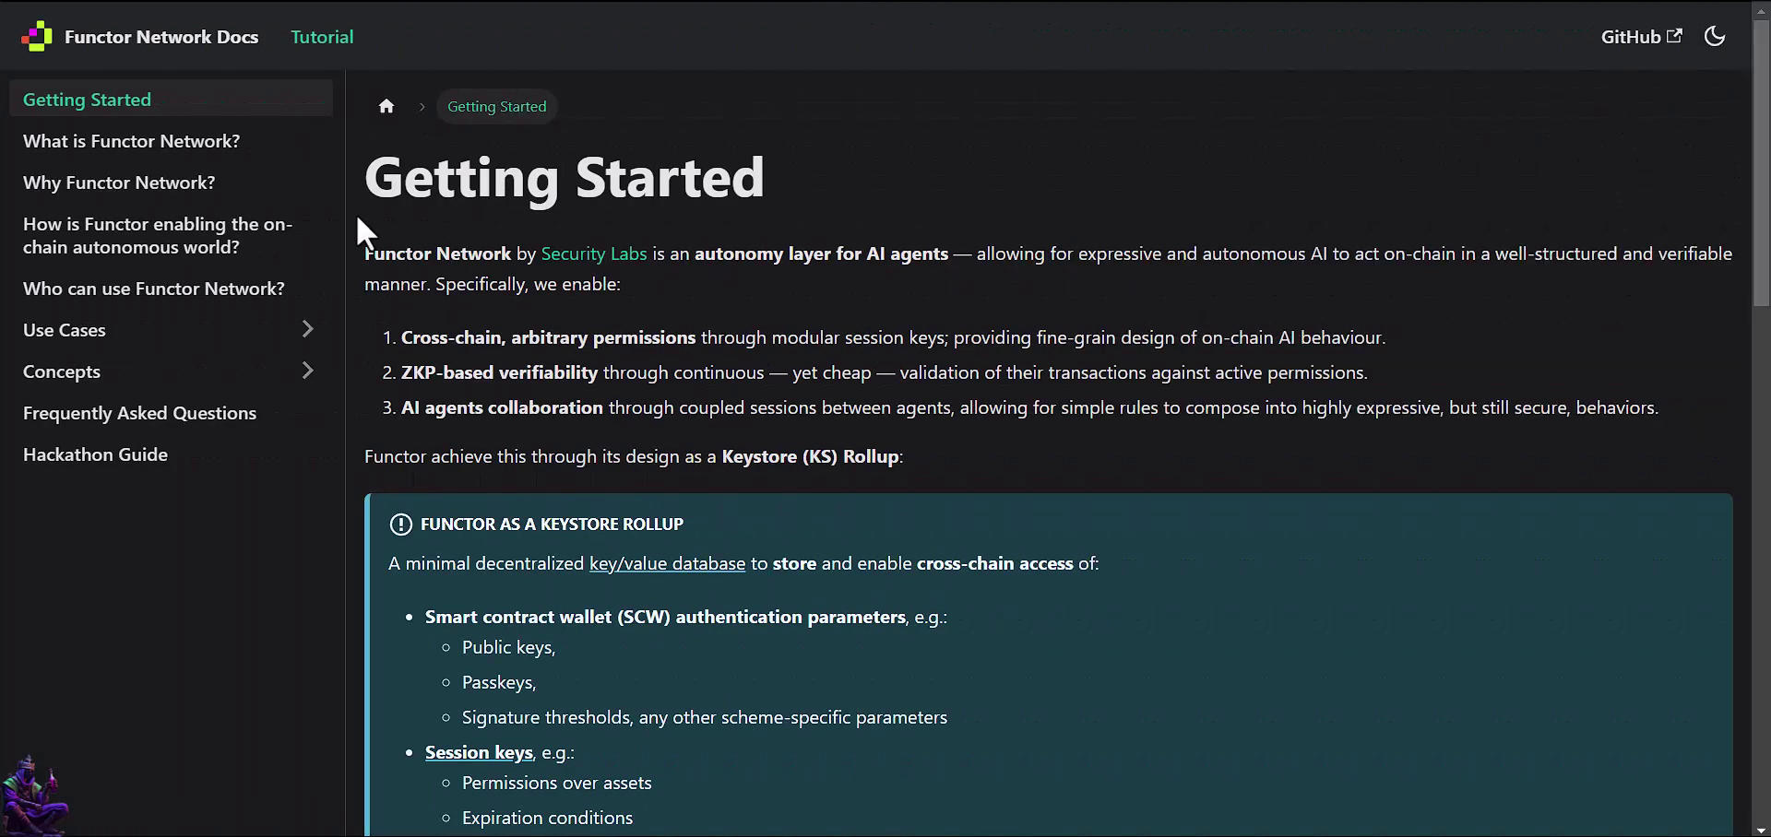
Step: Read the 'What is Functor Network?', 'Why Functor Network?' and on-chain autonomous world docs pages
click(261, 145)
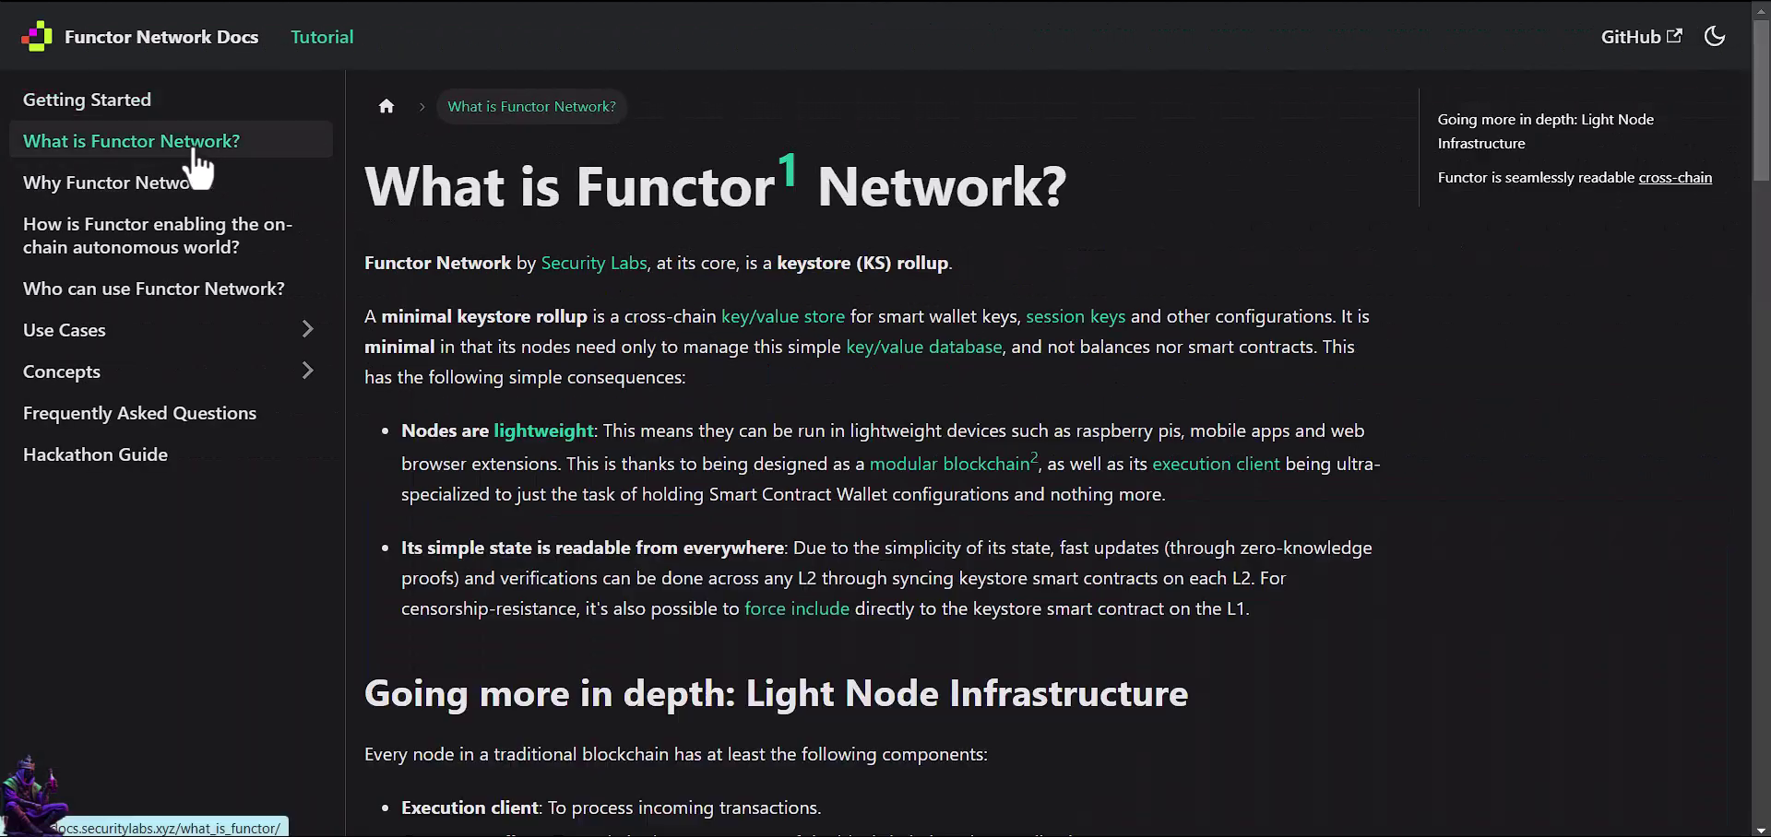
scroll(350, 247, down, 3)
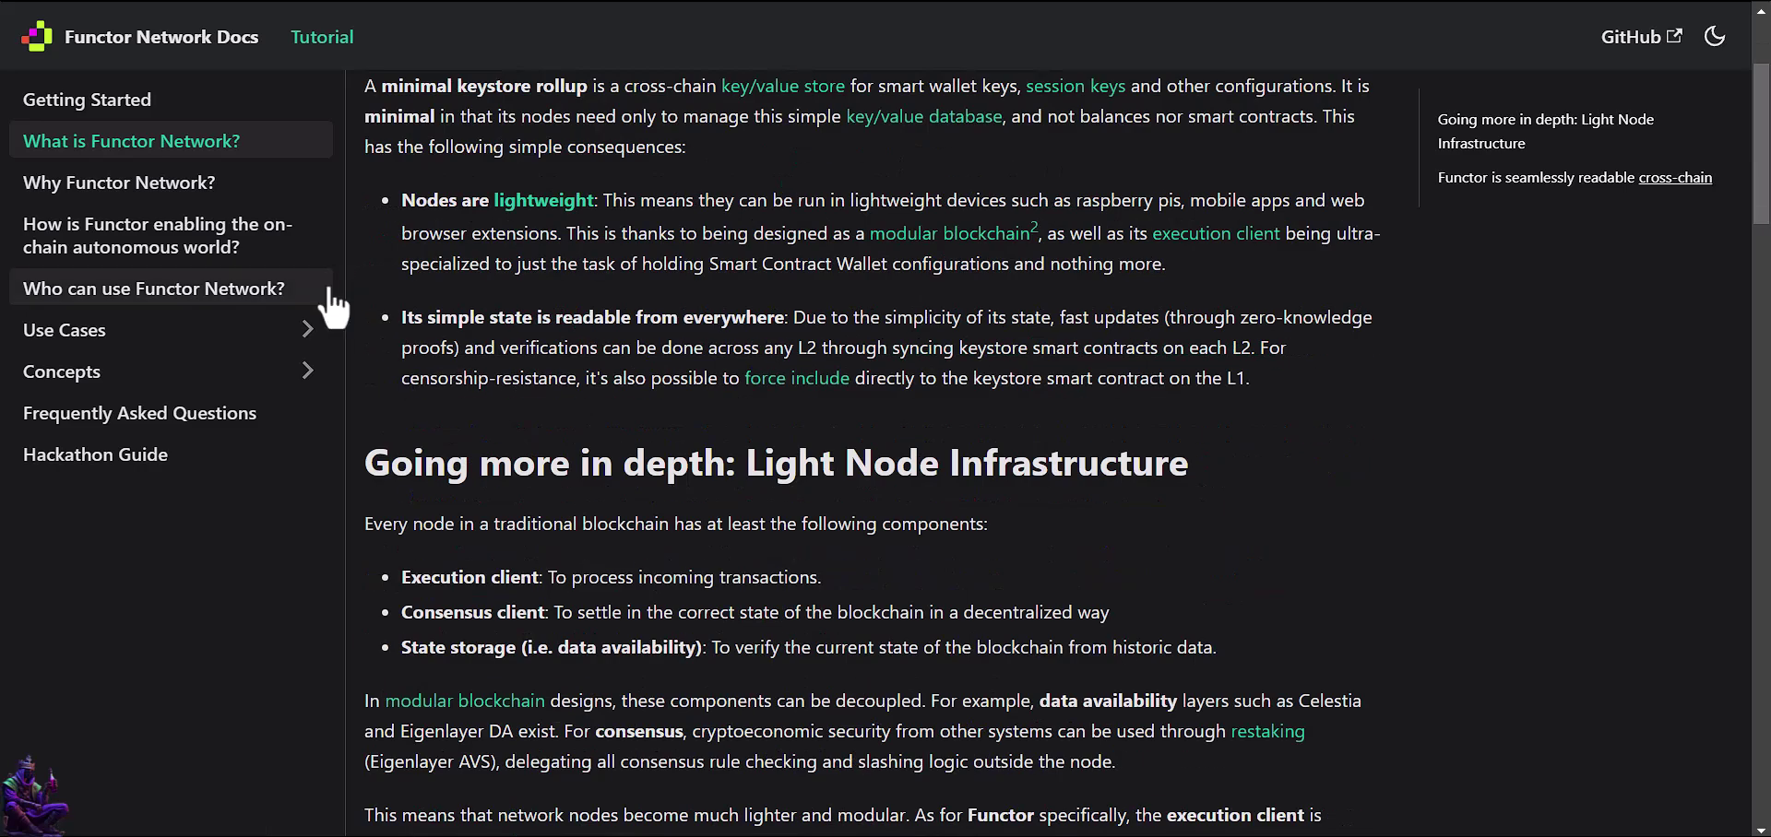
scroll(347, 325, down, 5)
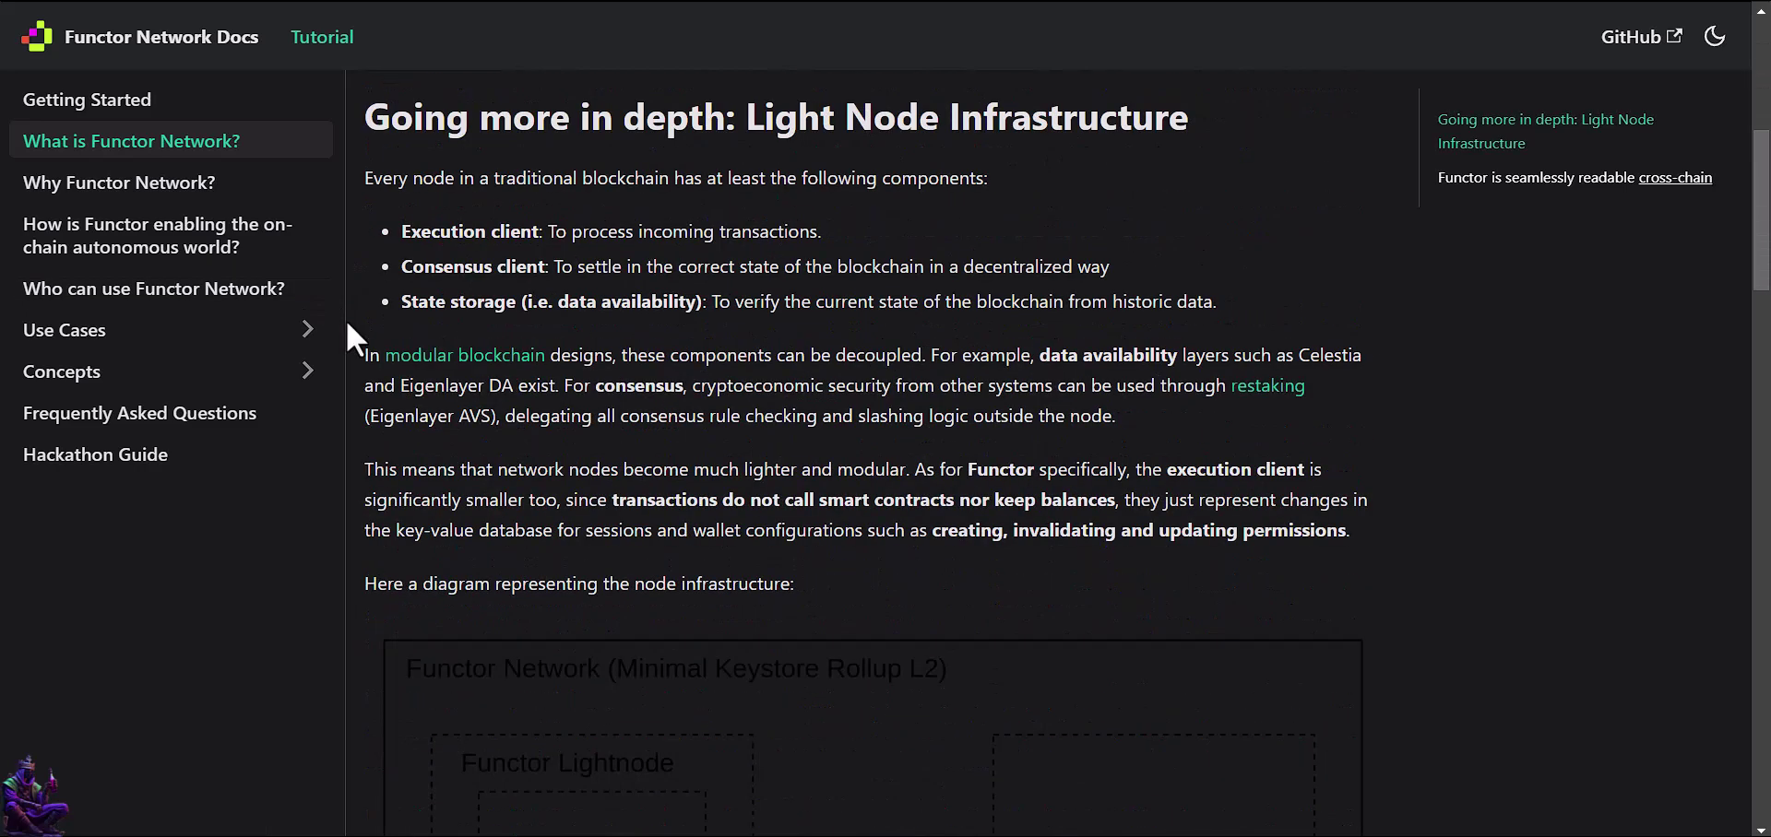
click(189, 184)
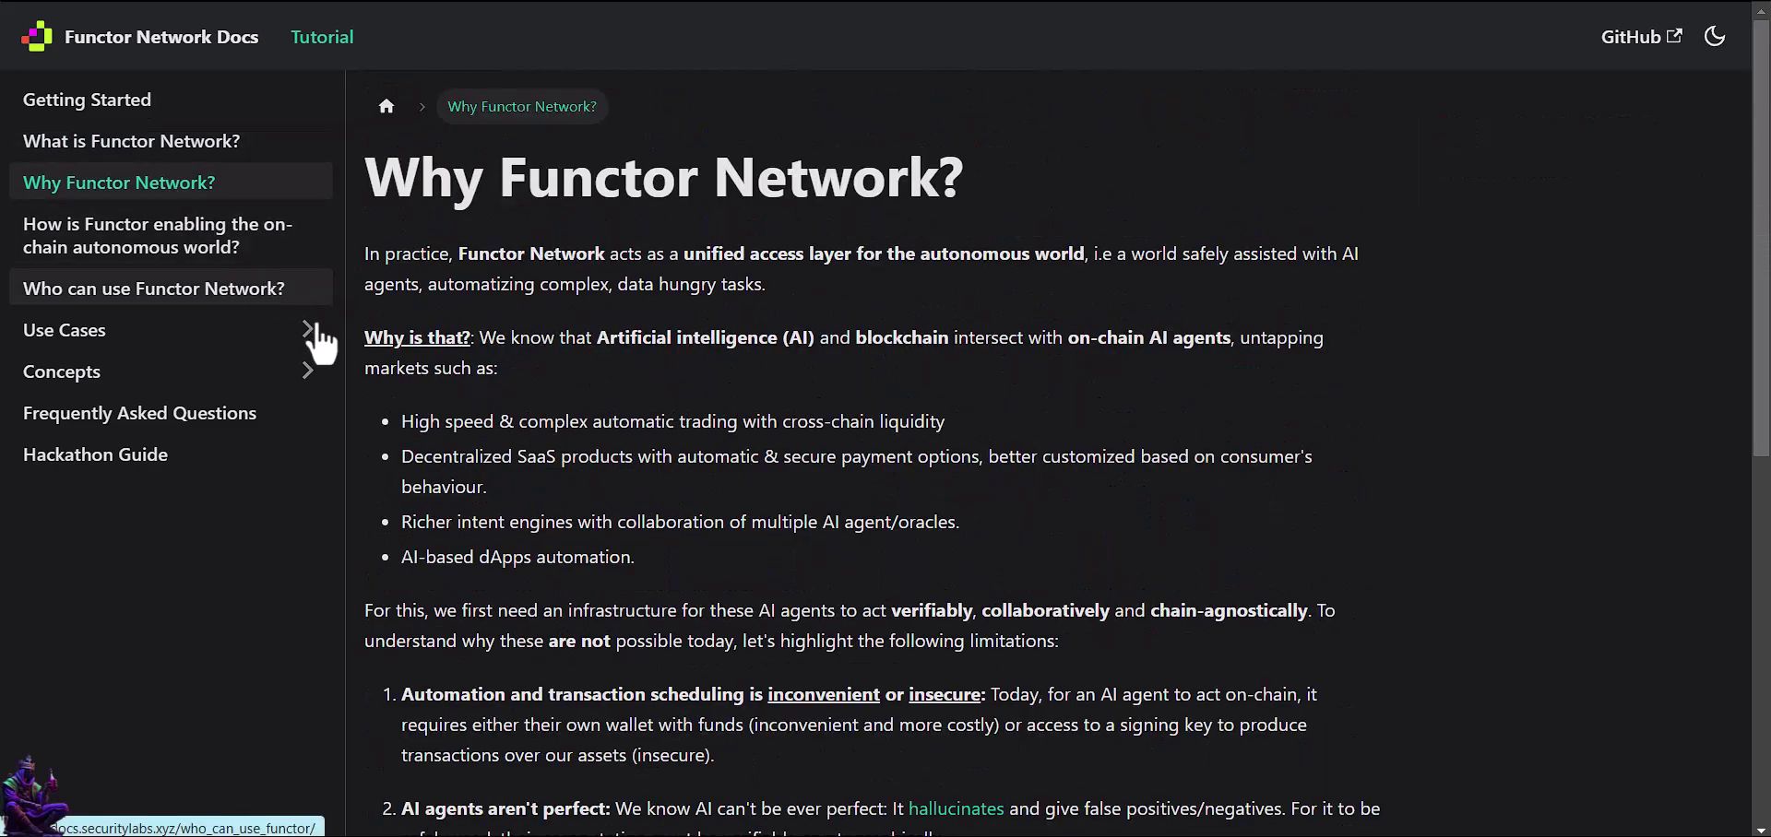
scroll(327, 431, down, 3)
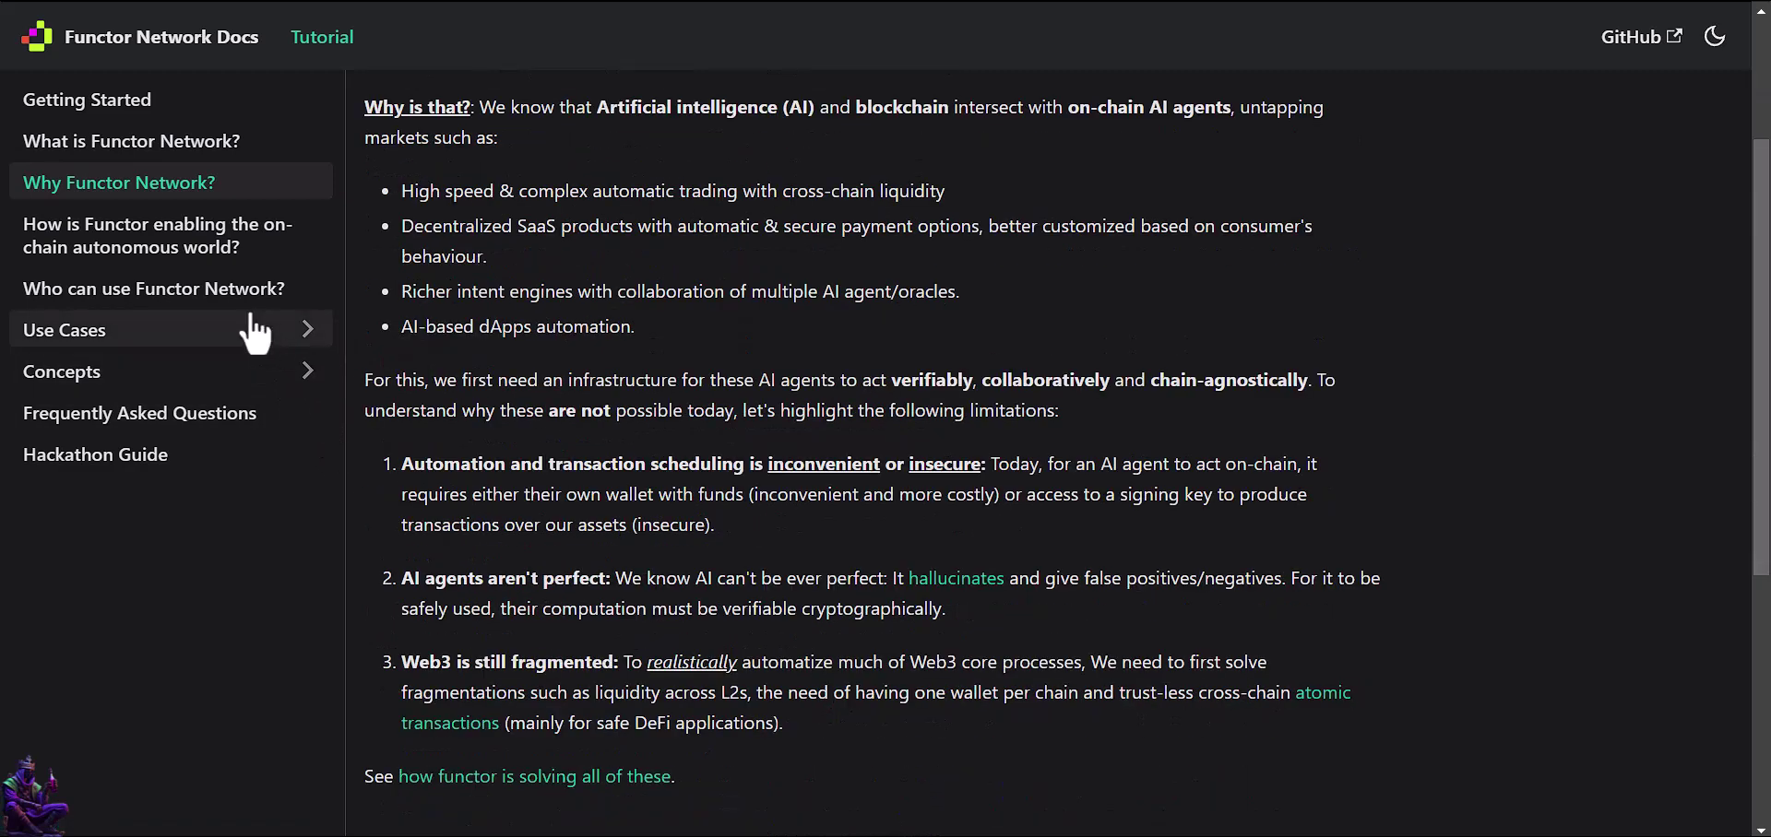
click(207, 238)
scroll(265, 545, down, 1)
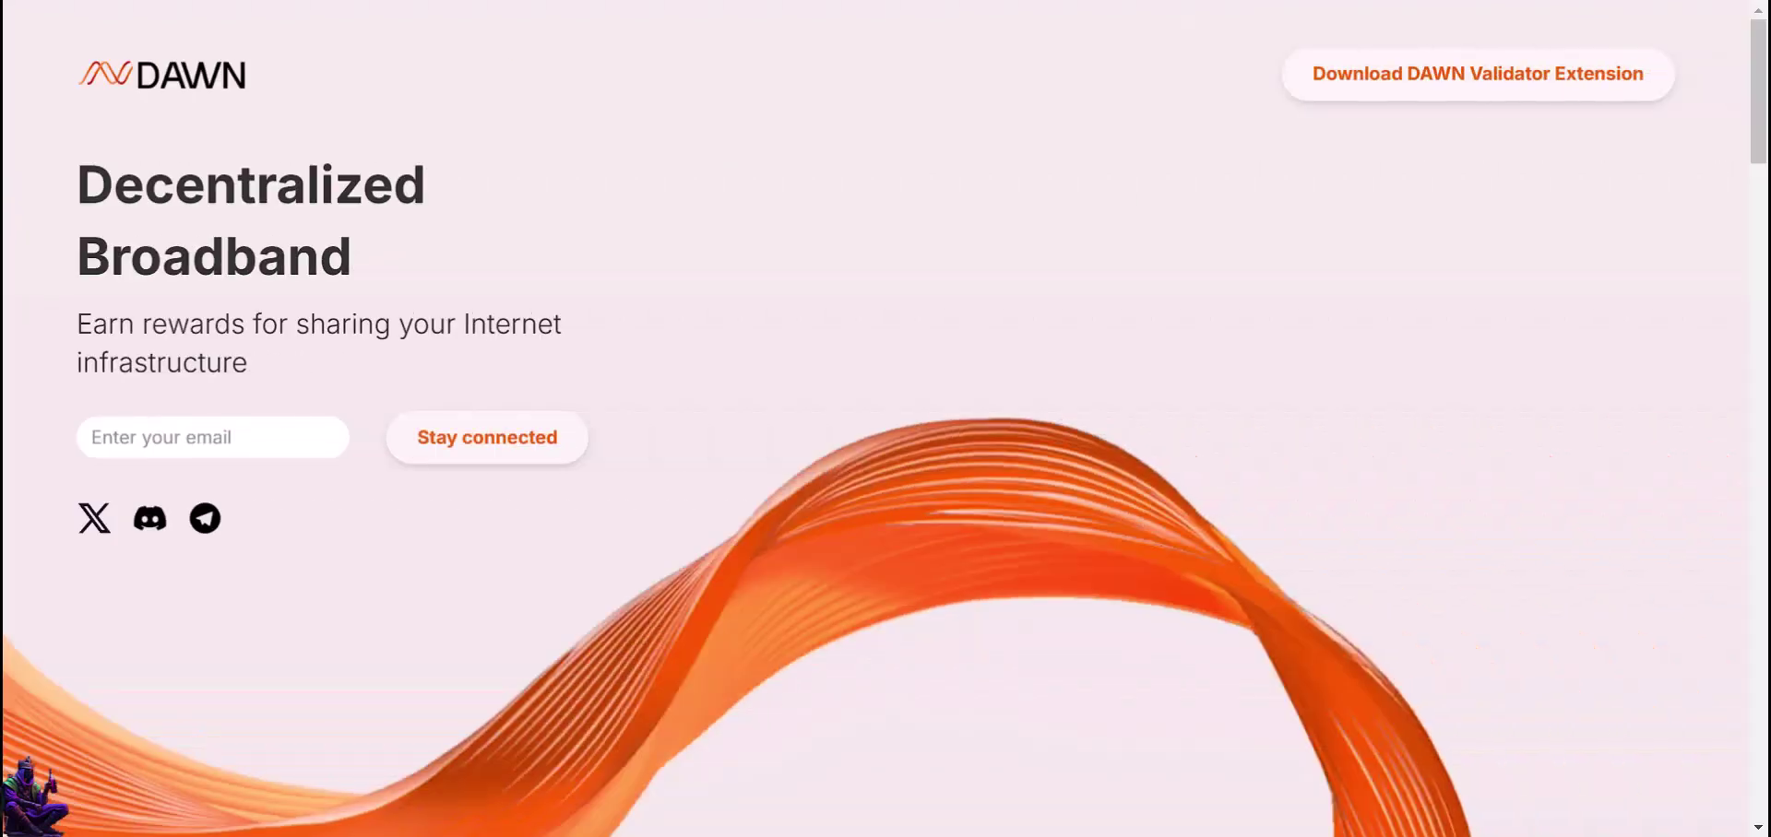
Step: Scroll the DAWN homepage down to the Research news section
scroll(886, 461, down, 3)
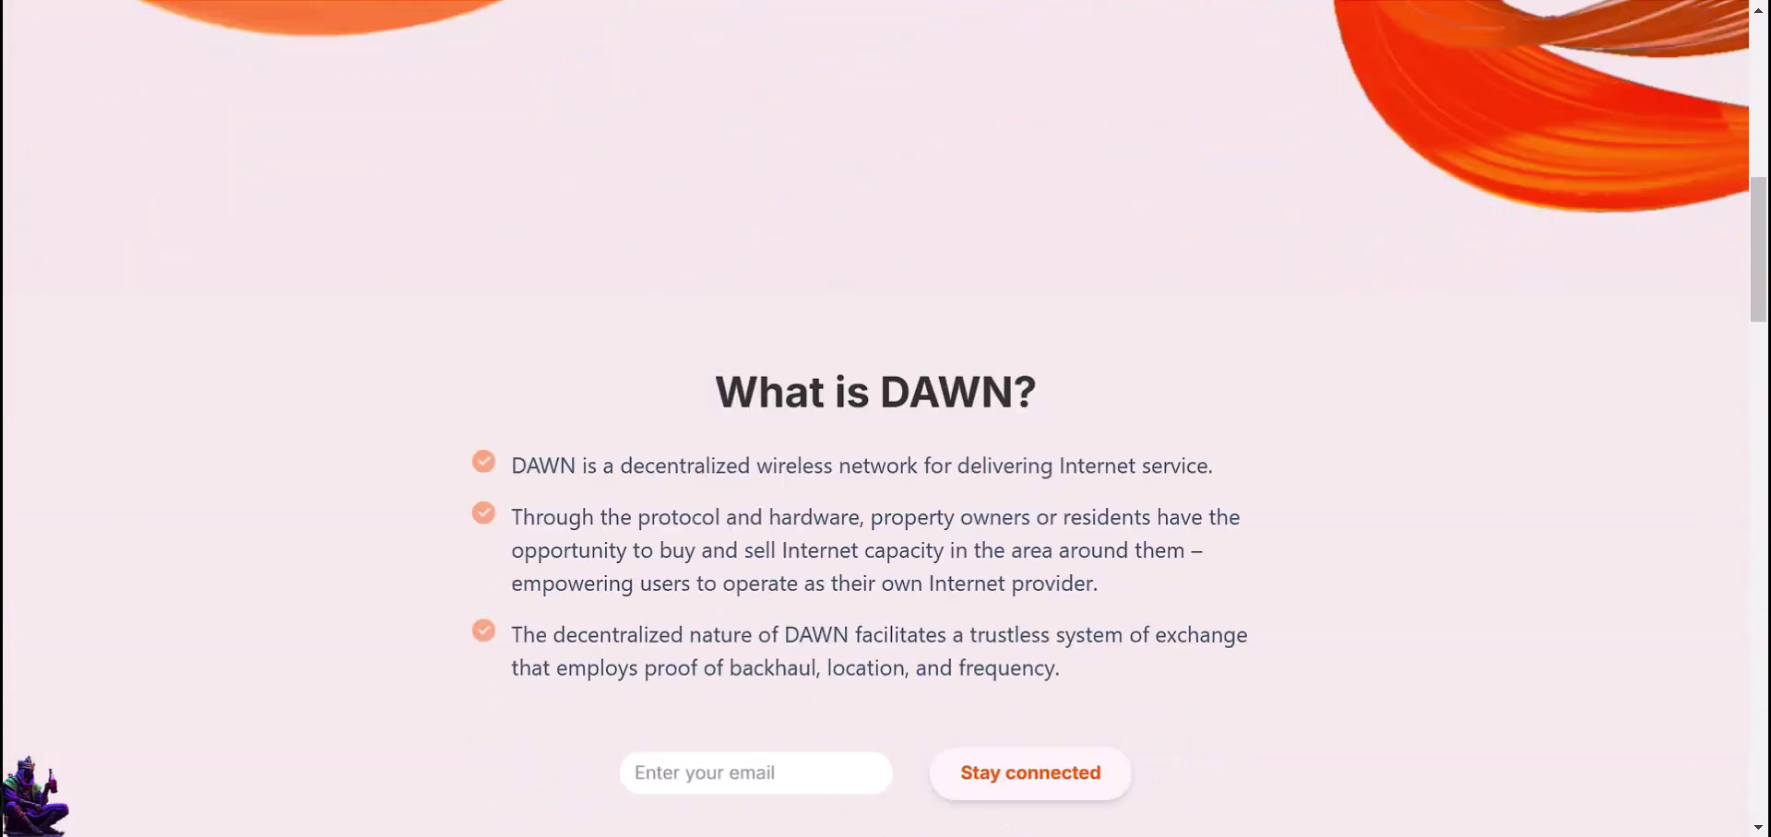
scroll(885, 461, down, 2)
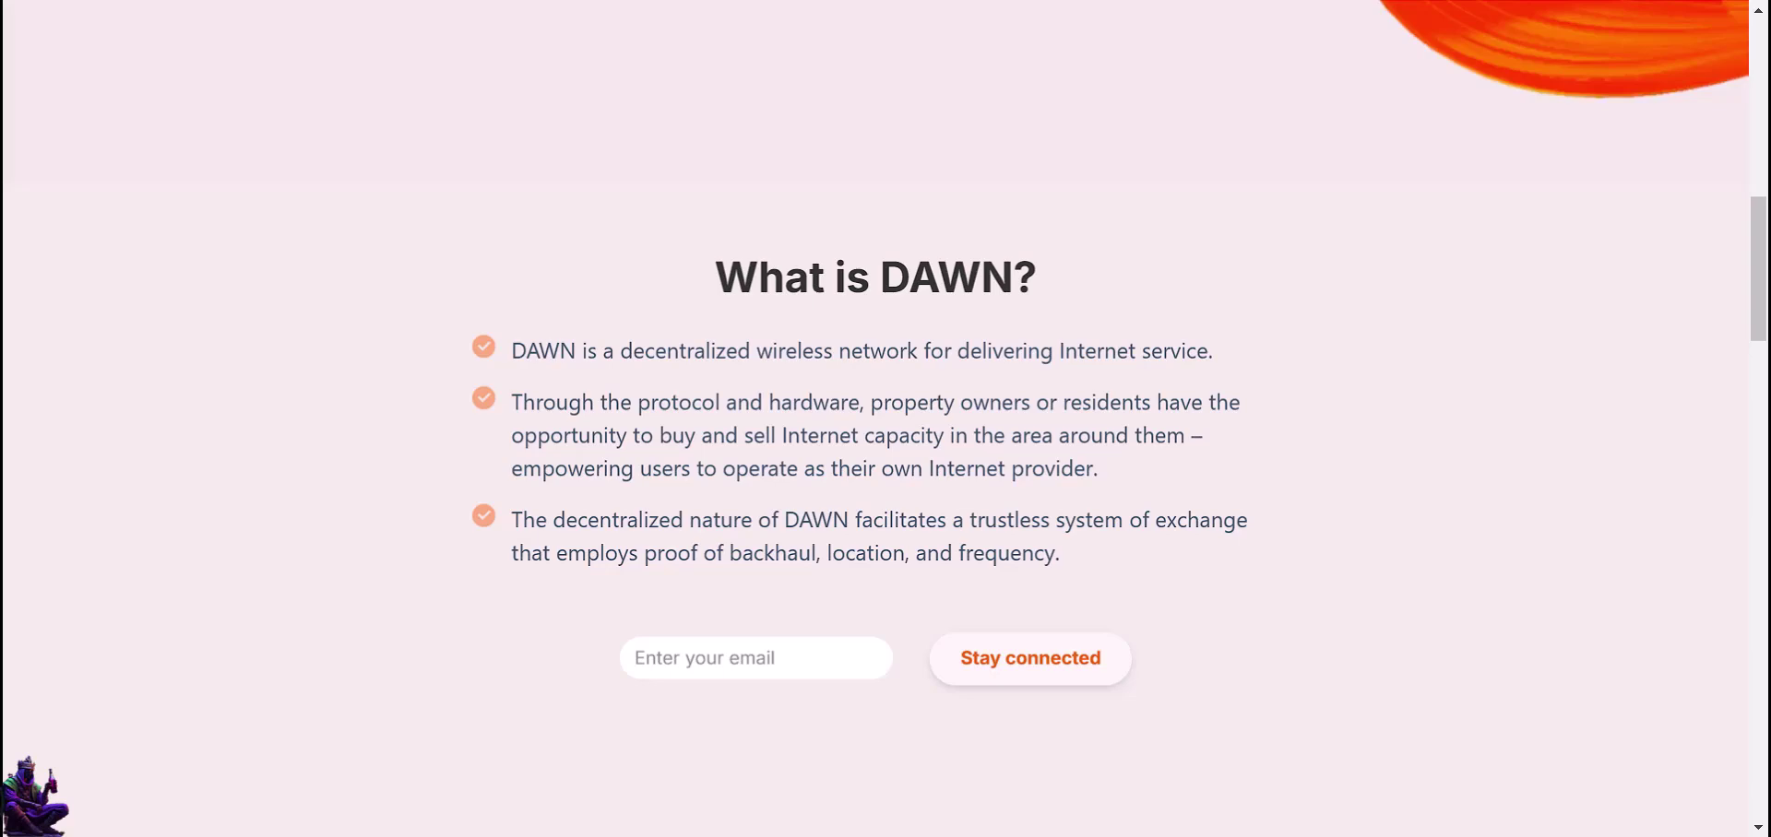
scroll(885, 419, down, 6)
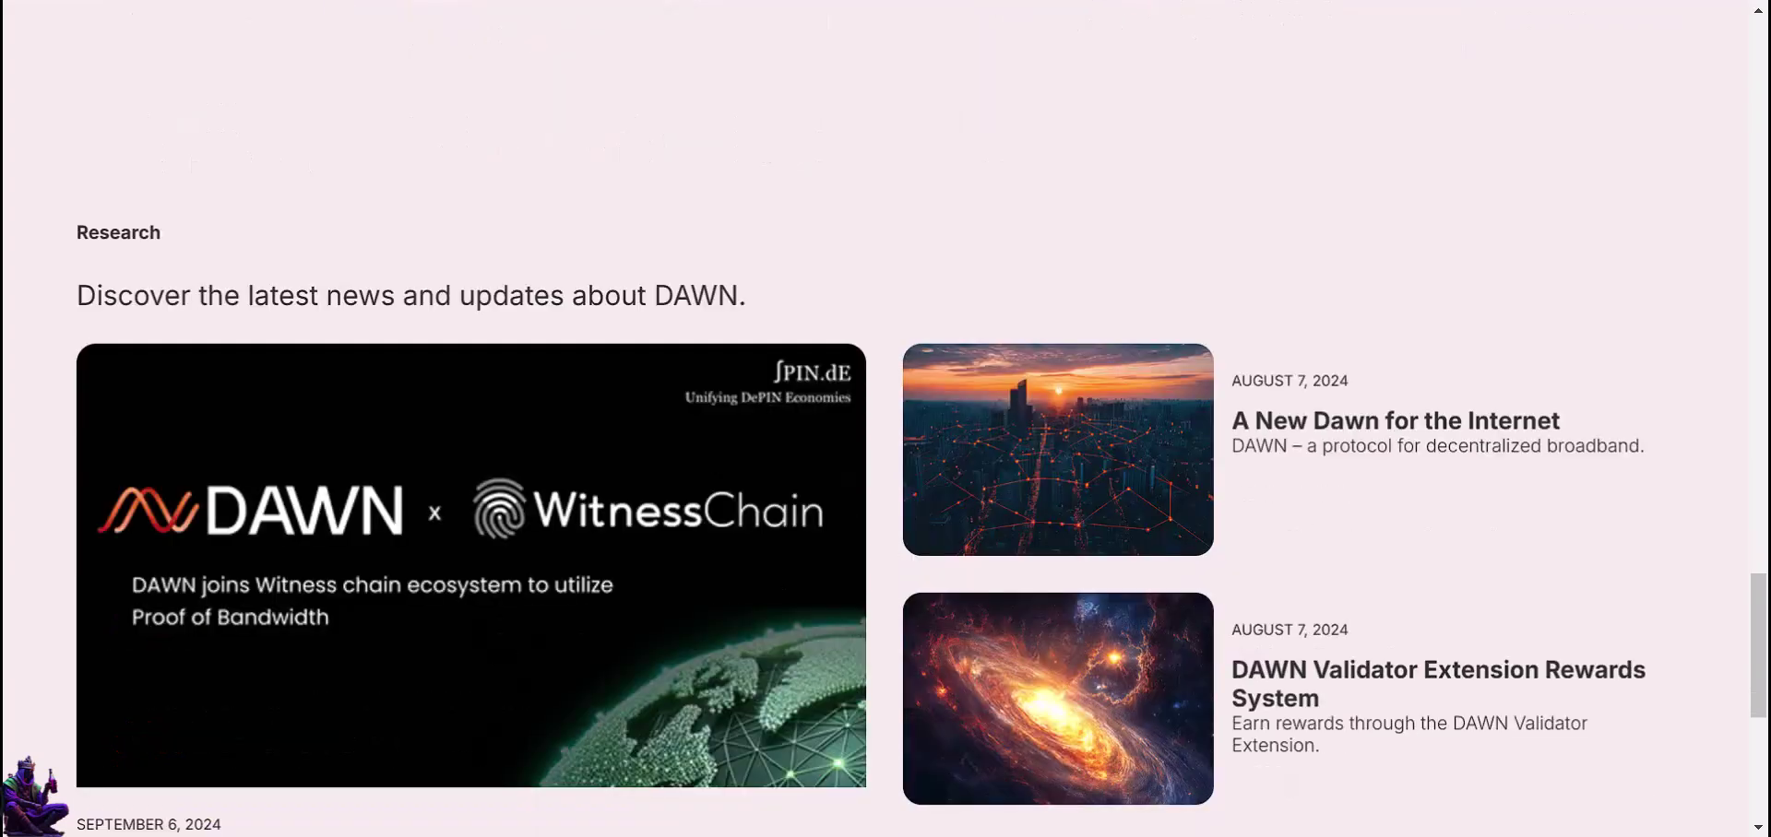
scroll(886, 419, down, 4)
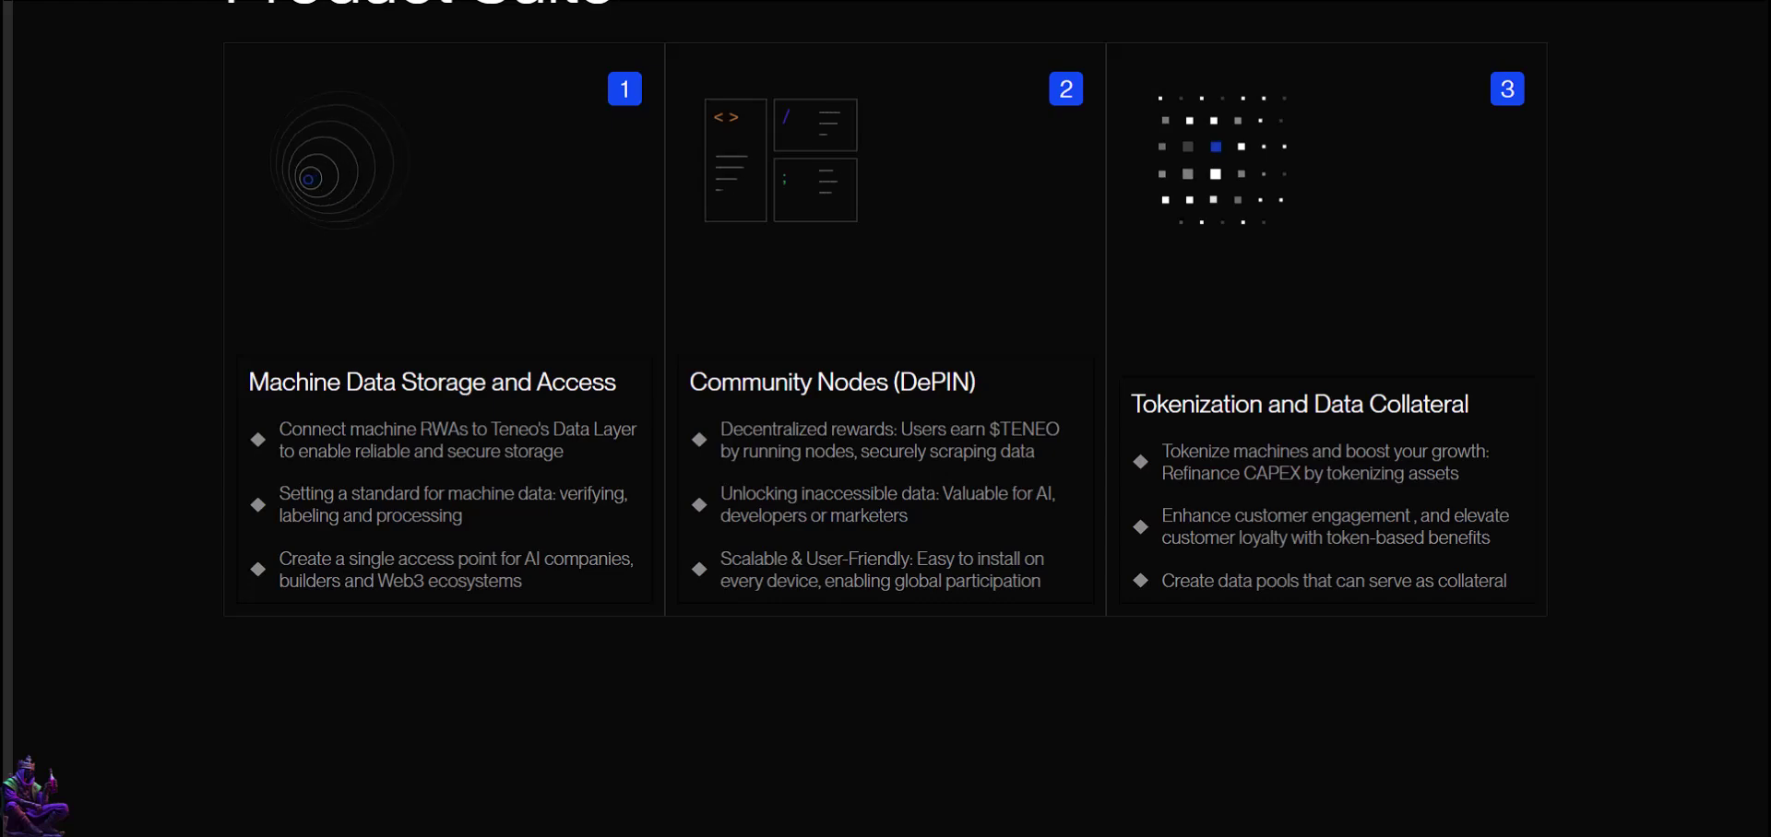
Step: Scroll the Teneo homepage past Product Suite to the Blog section
scroll(885, 415, down, 1)
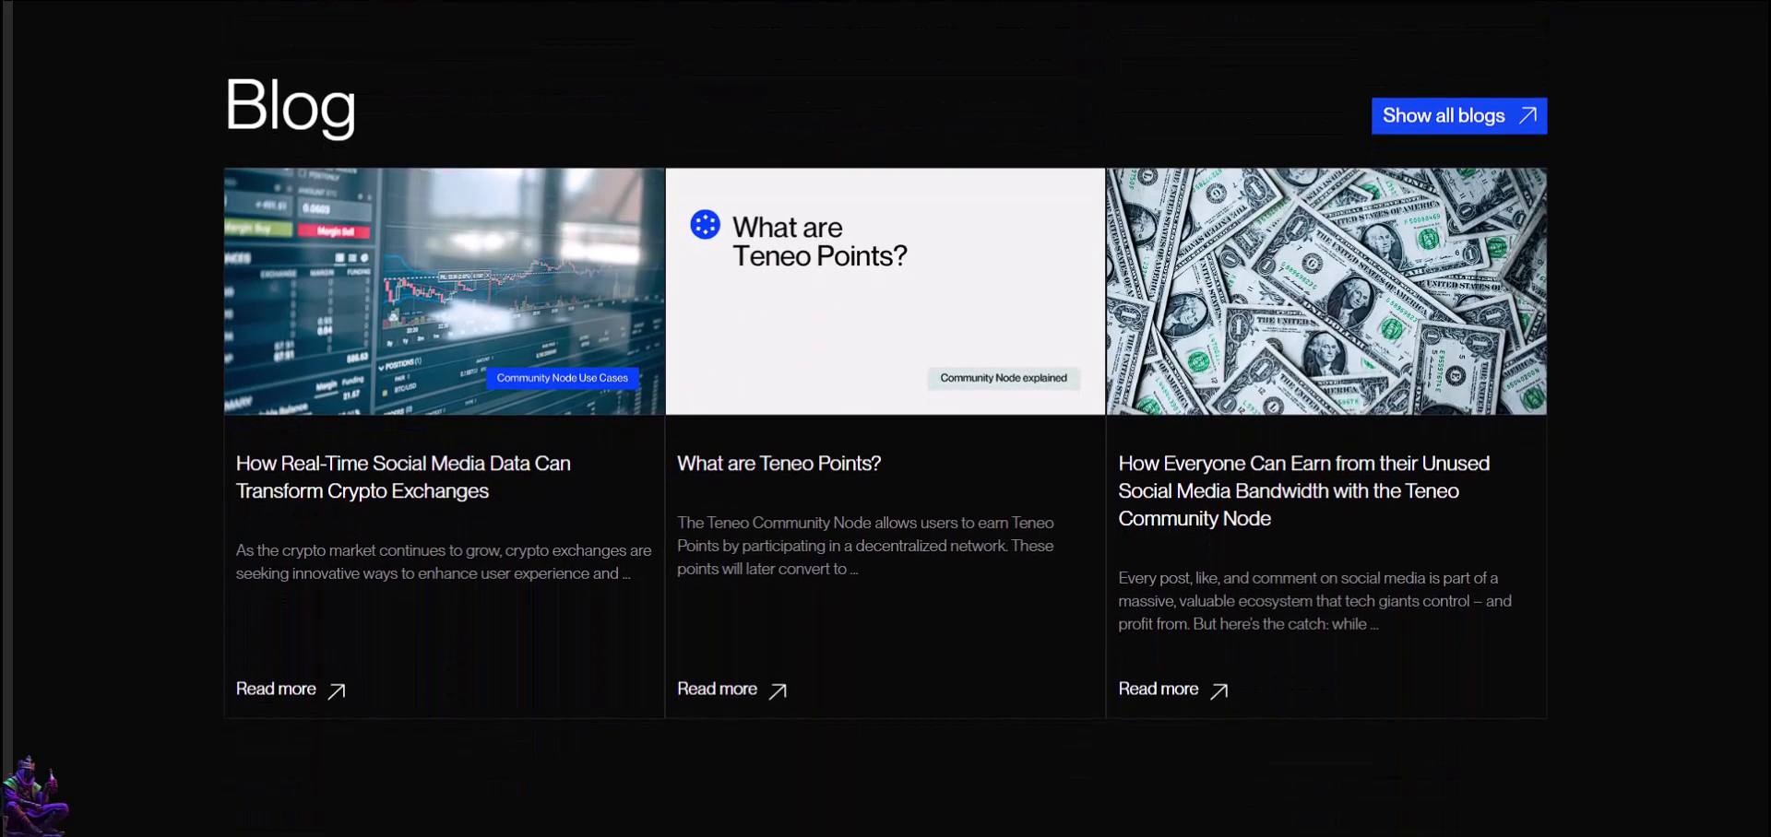
scroll(885, 415, down, 8)
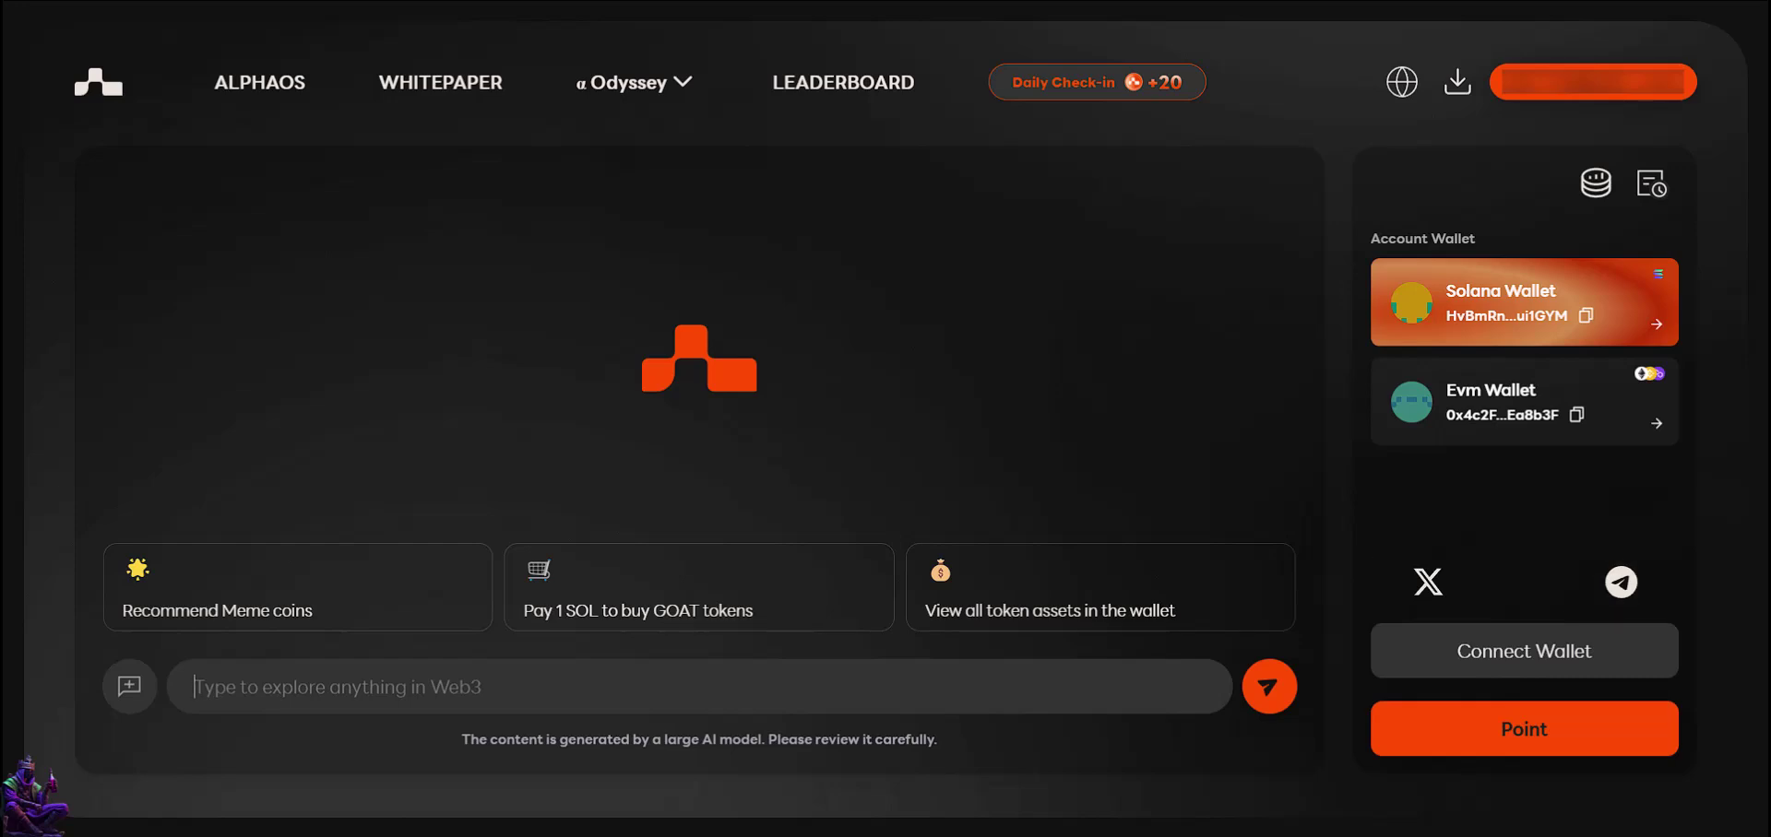
Step: On the AlphaOS popup's mining page, enable Automated Mining, dismiss the notice, and start mining
click(1605, 8)
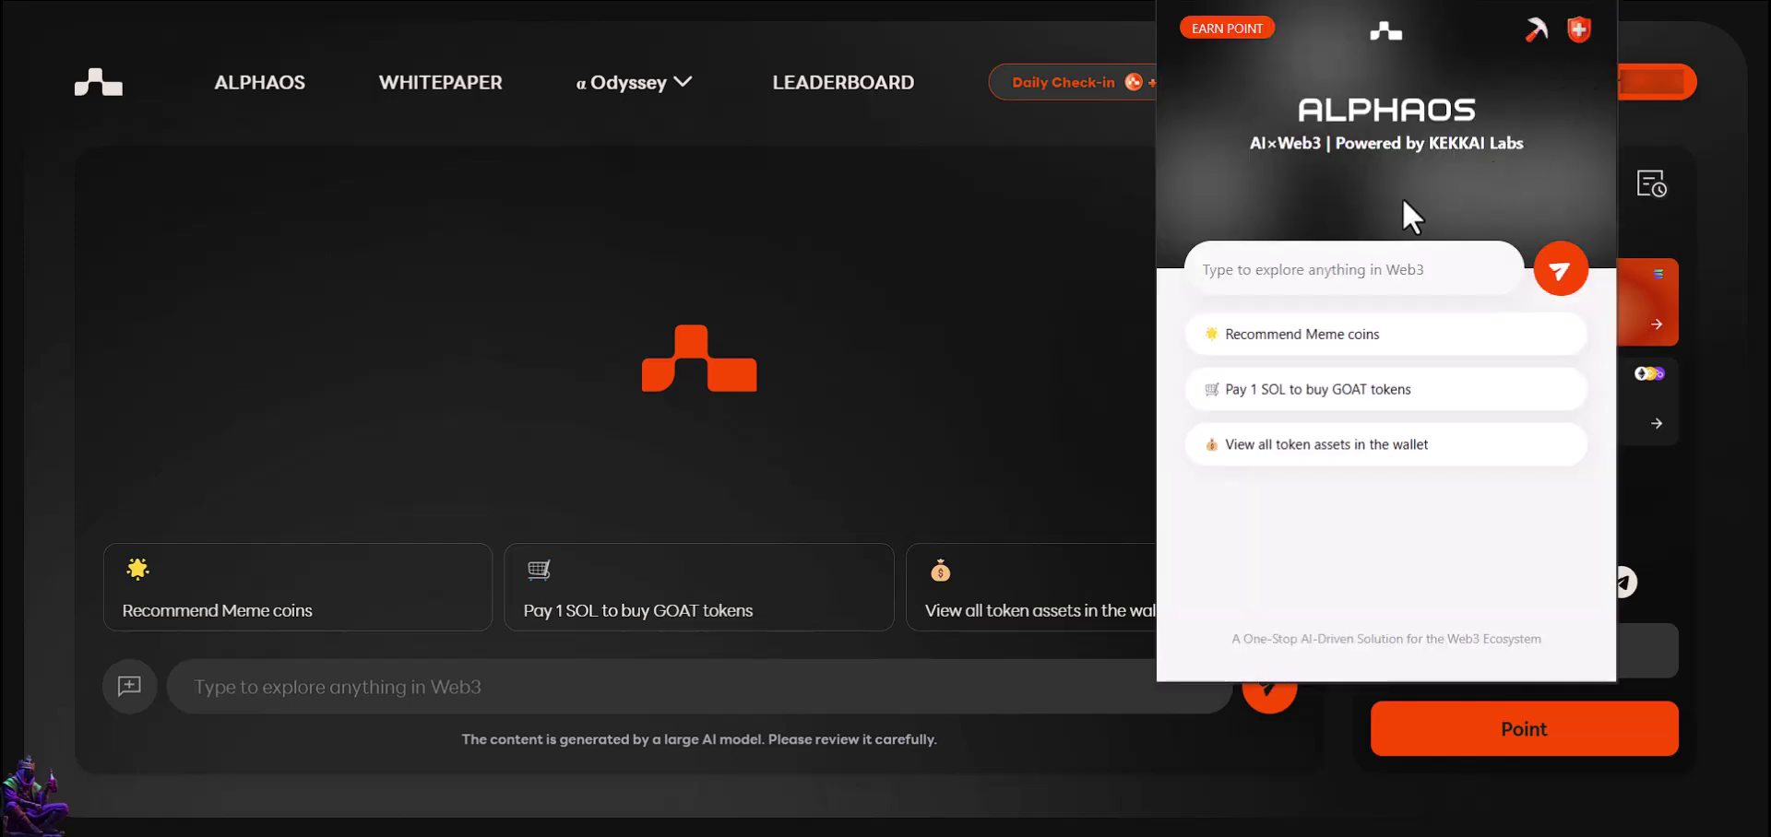
click(1547, 42)
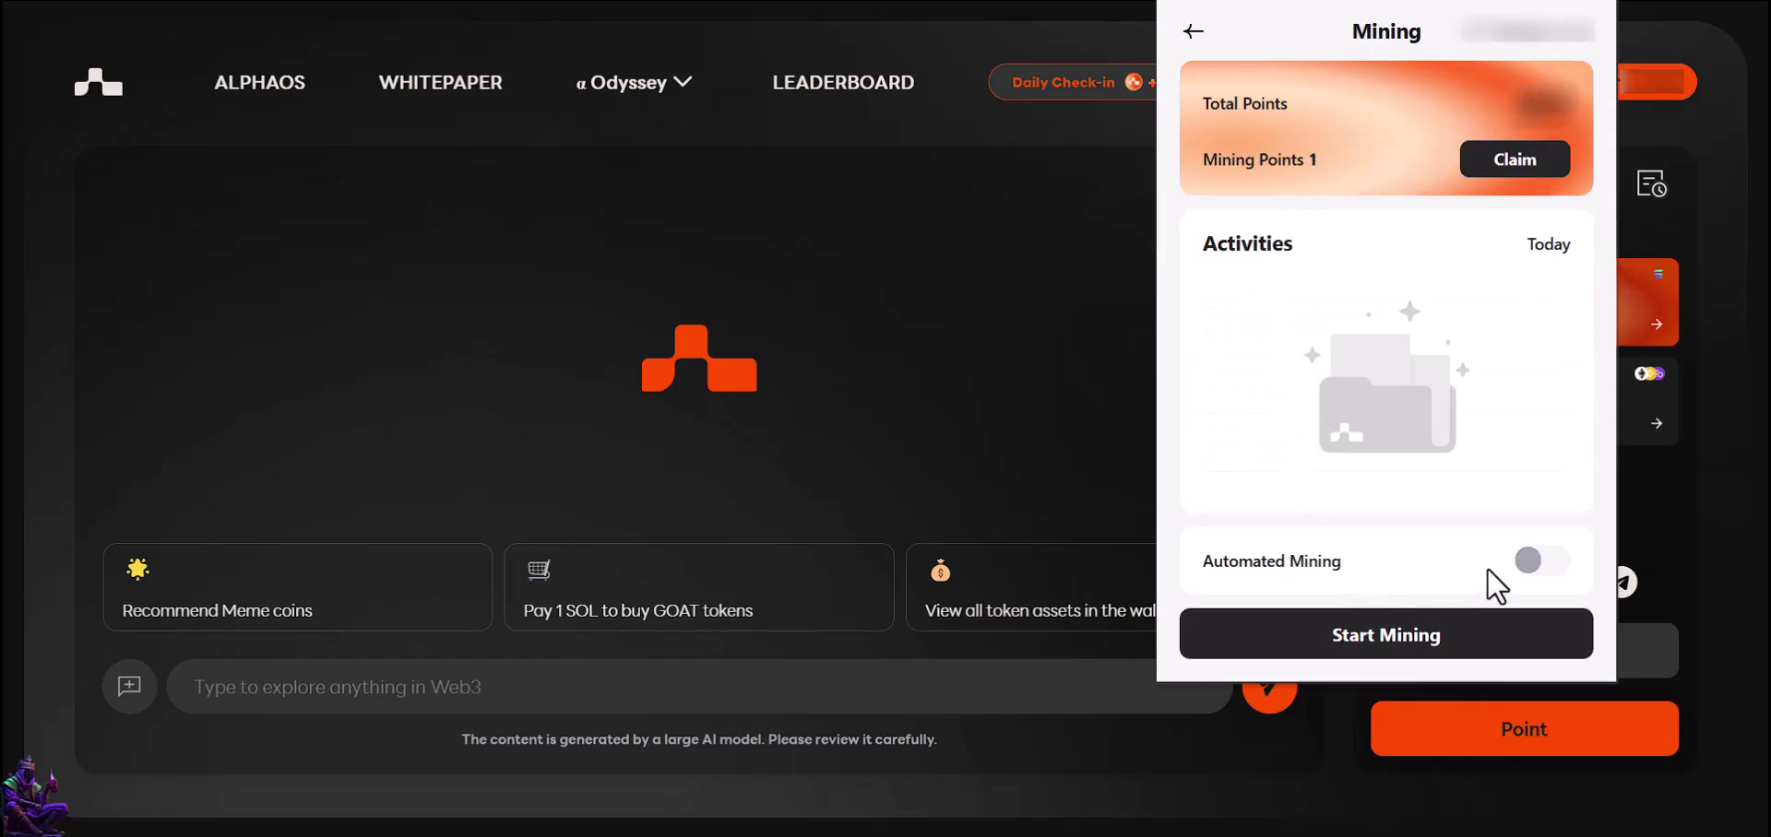
click(1531, 562)
click(1404, 463)
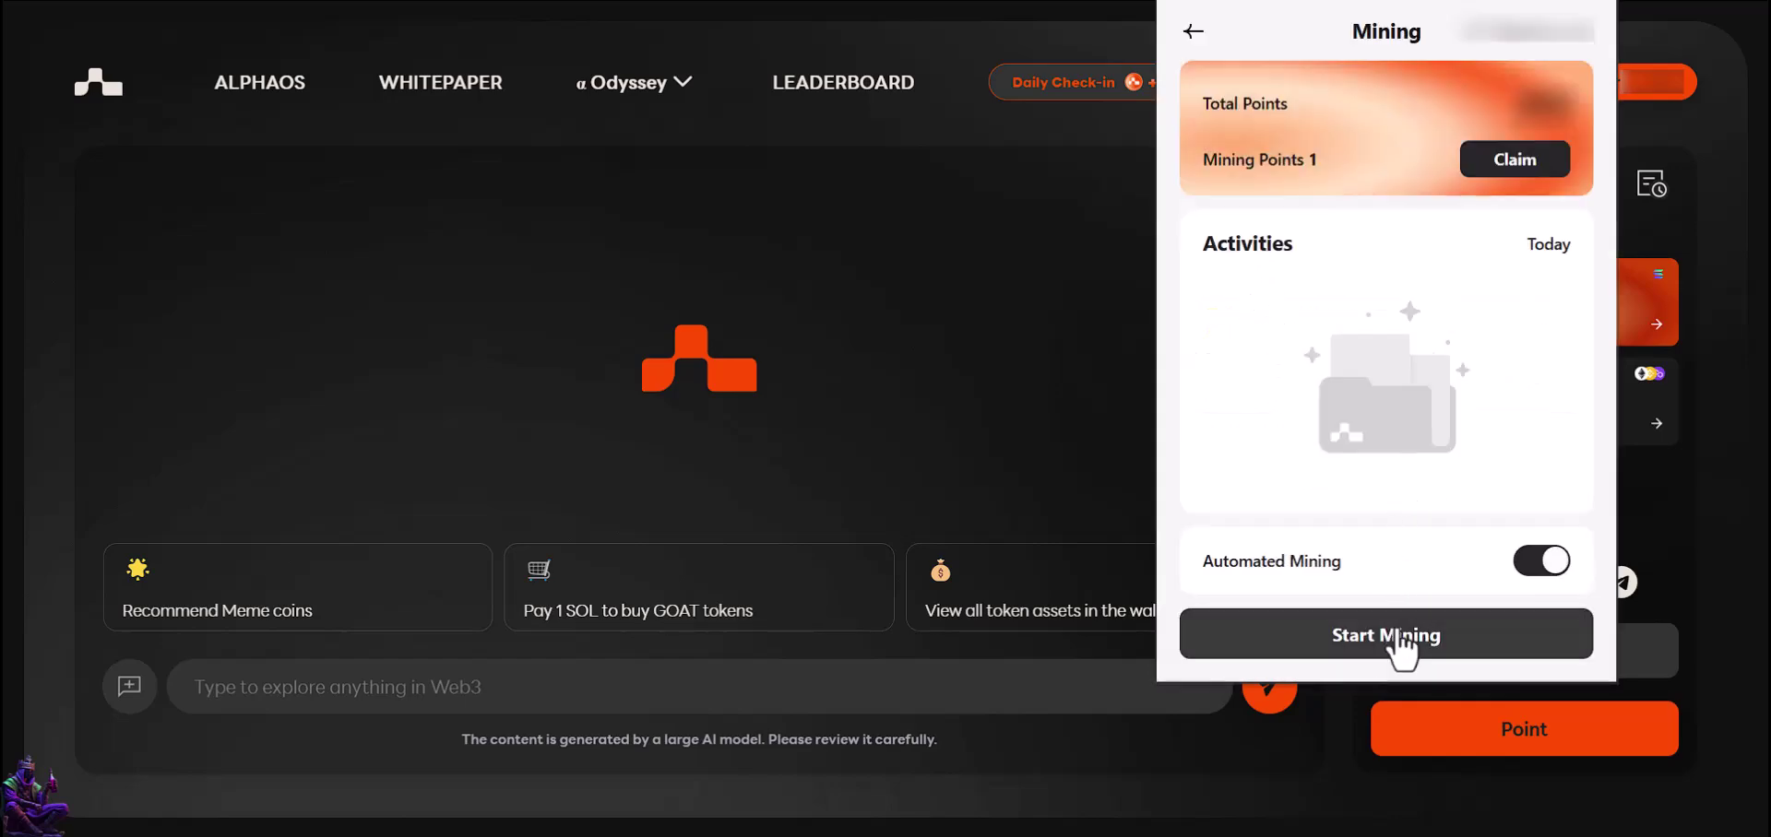
click(1396, 643)
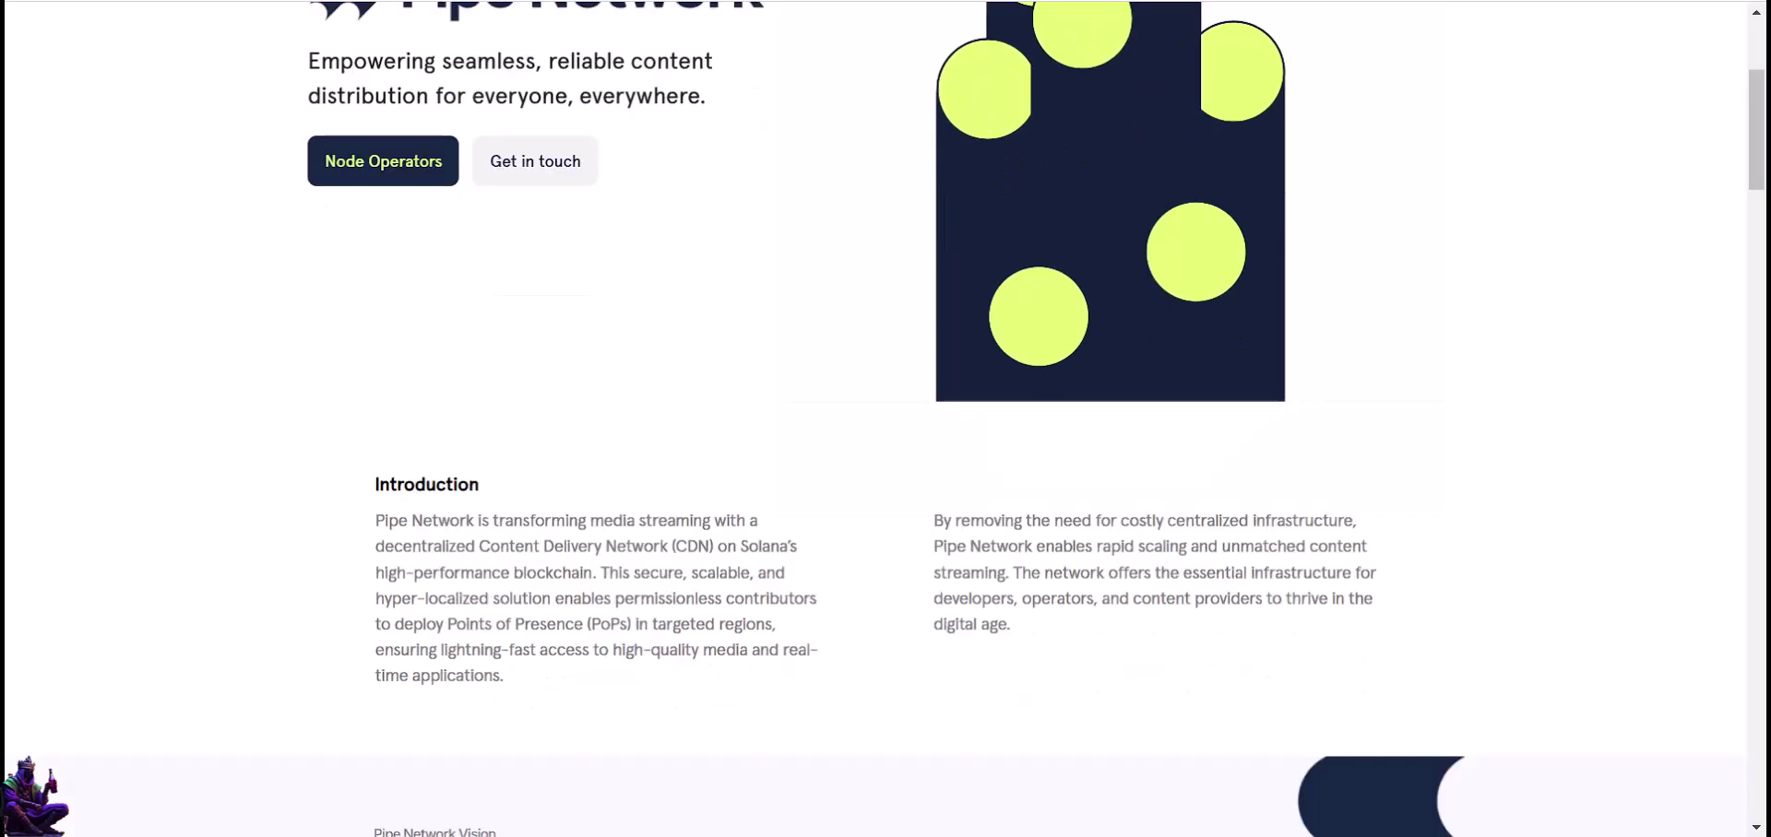
Step: Scroll the Pipe Network homepage down to The Technology section comparing WEB2 CDN with PIPE POPs
scroll(885, 419, down, 1)
scroll(885, 418, down, 2)
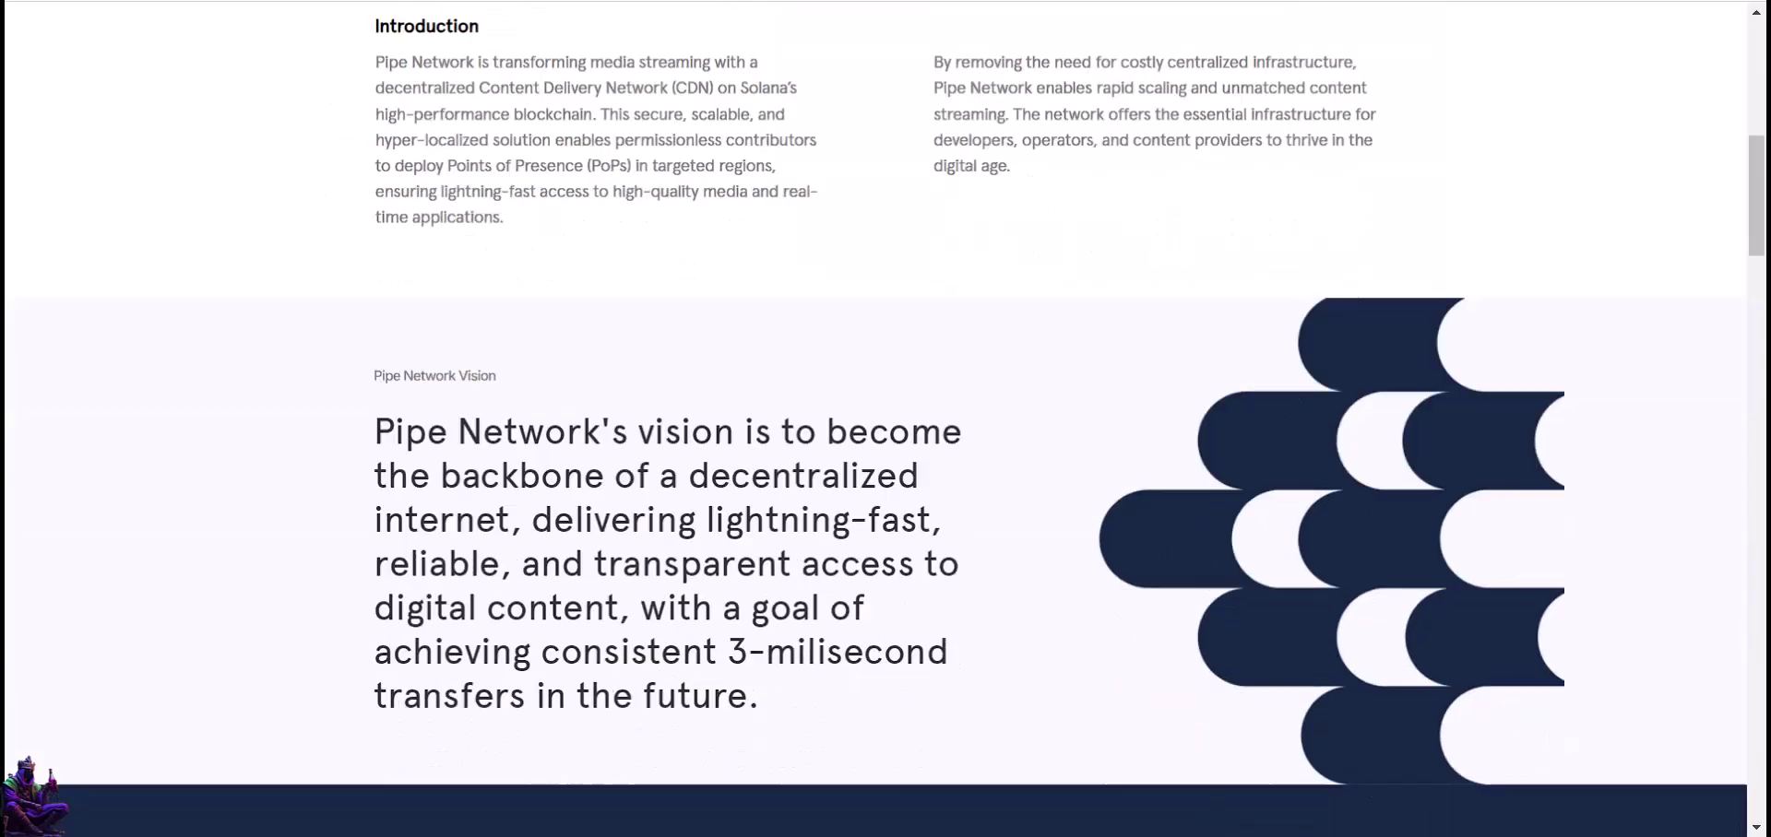
scroll(886, 419, down, 2)
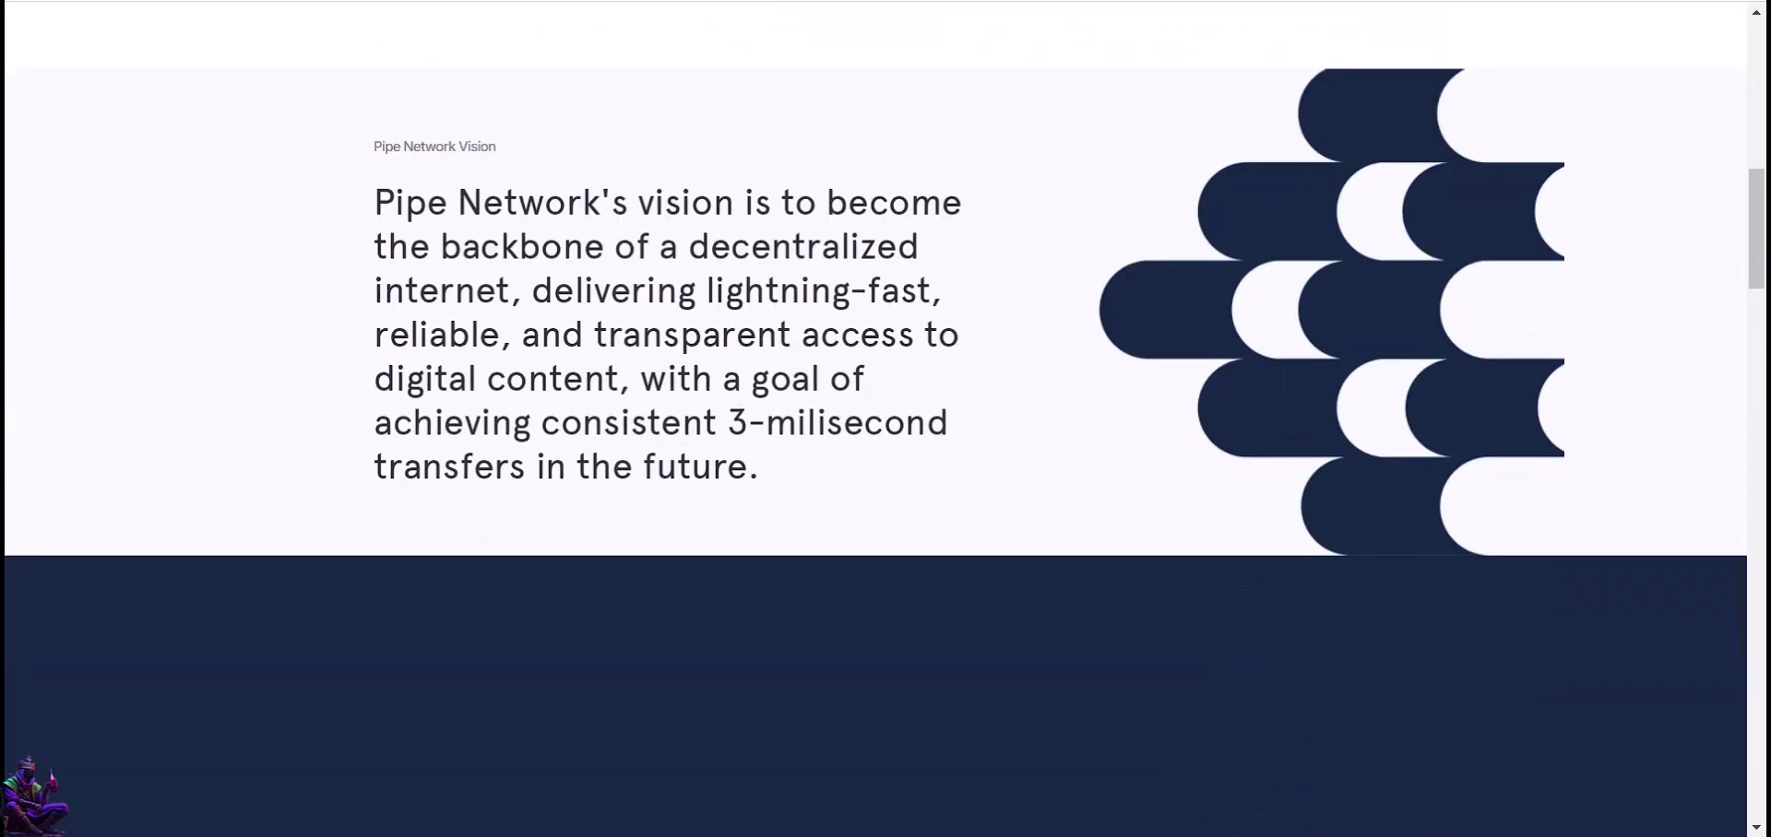
scroll(885, 419, down, 2)
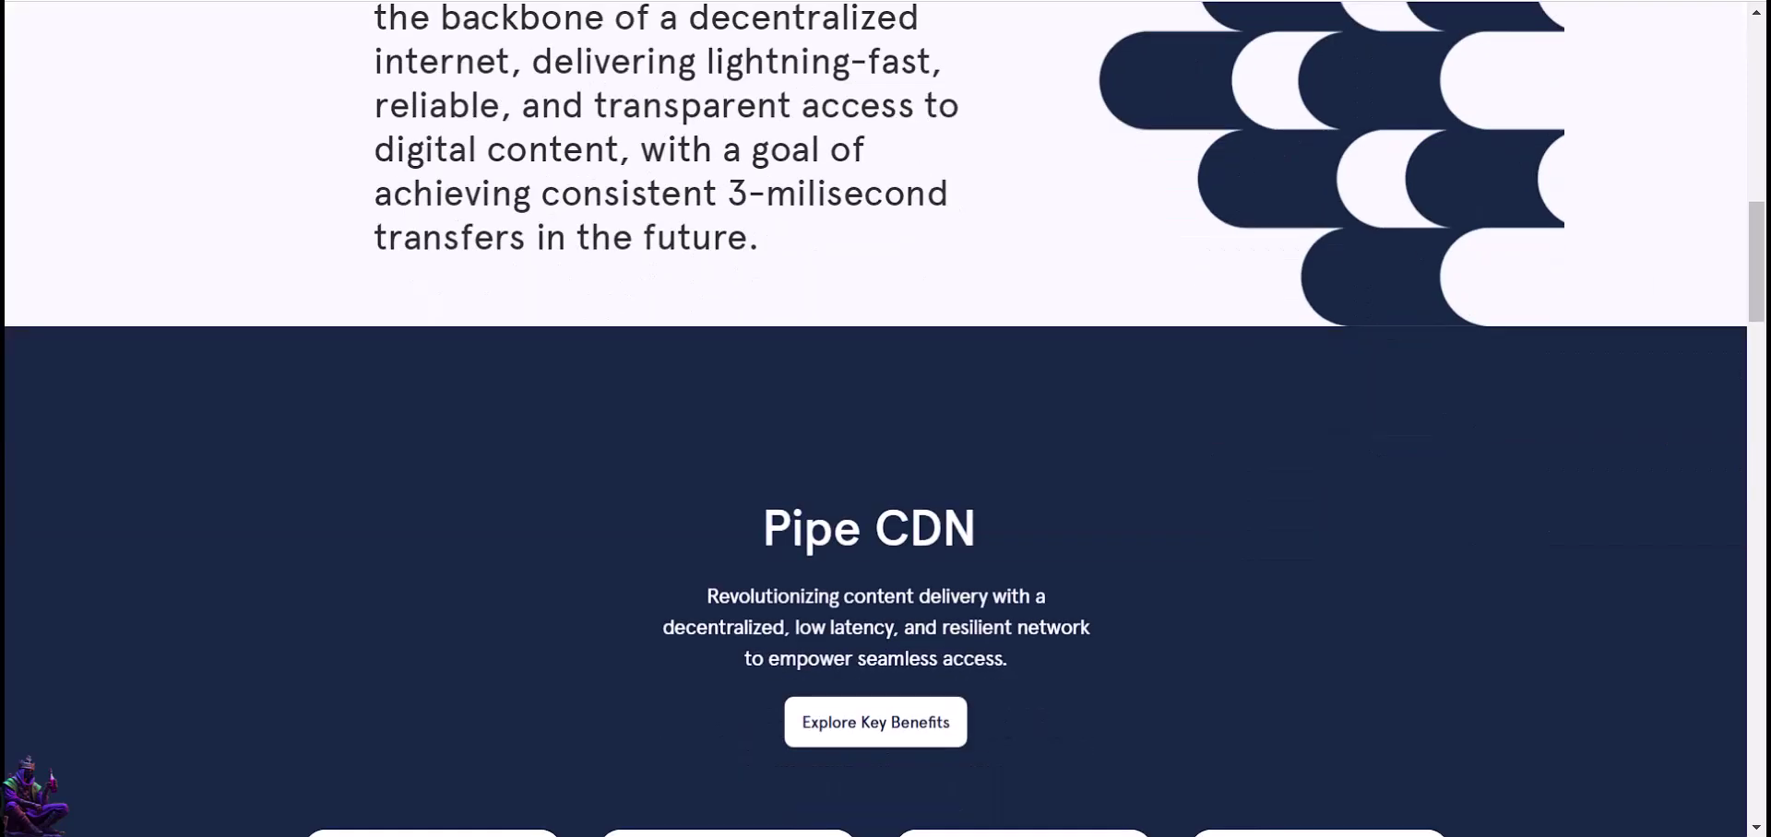
scroll(886, 419, down, 2)
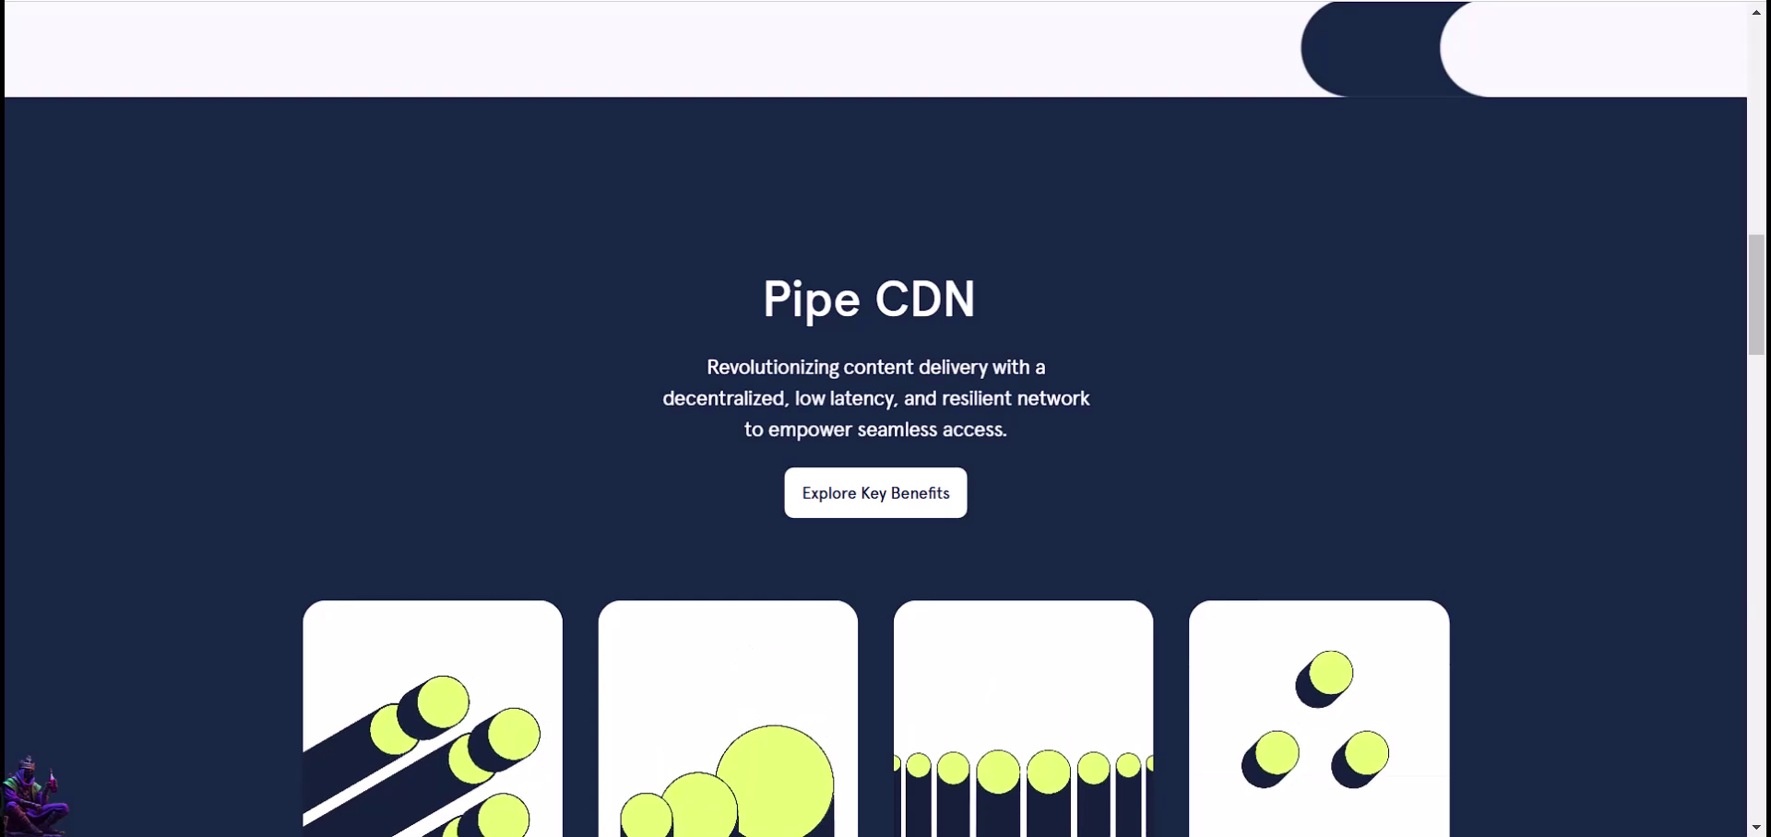
scroll(885, 419, down, 2)
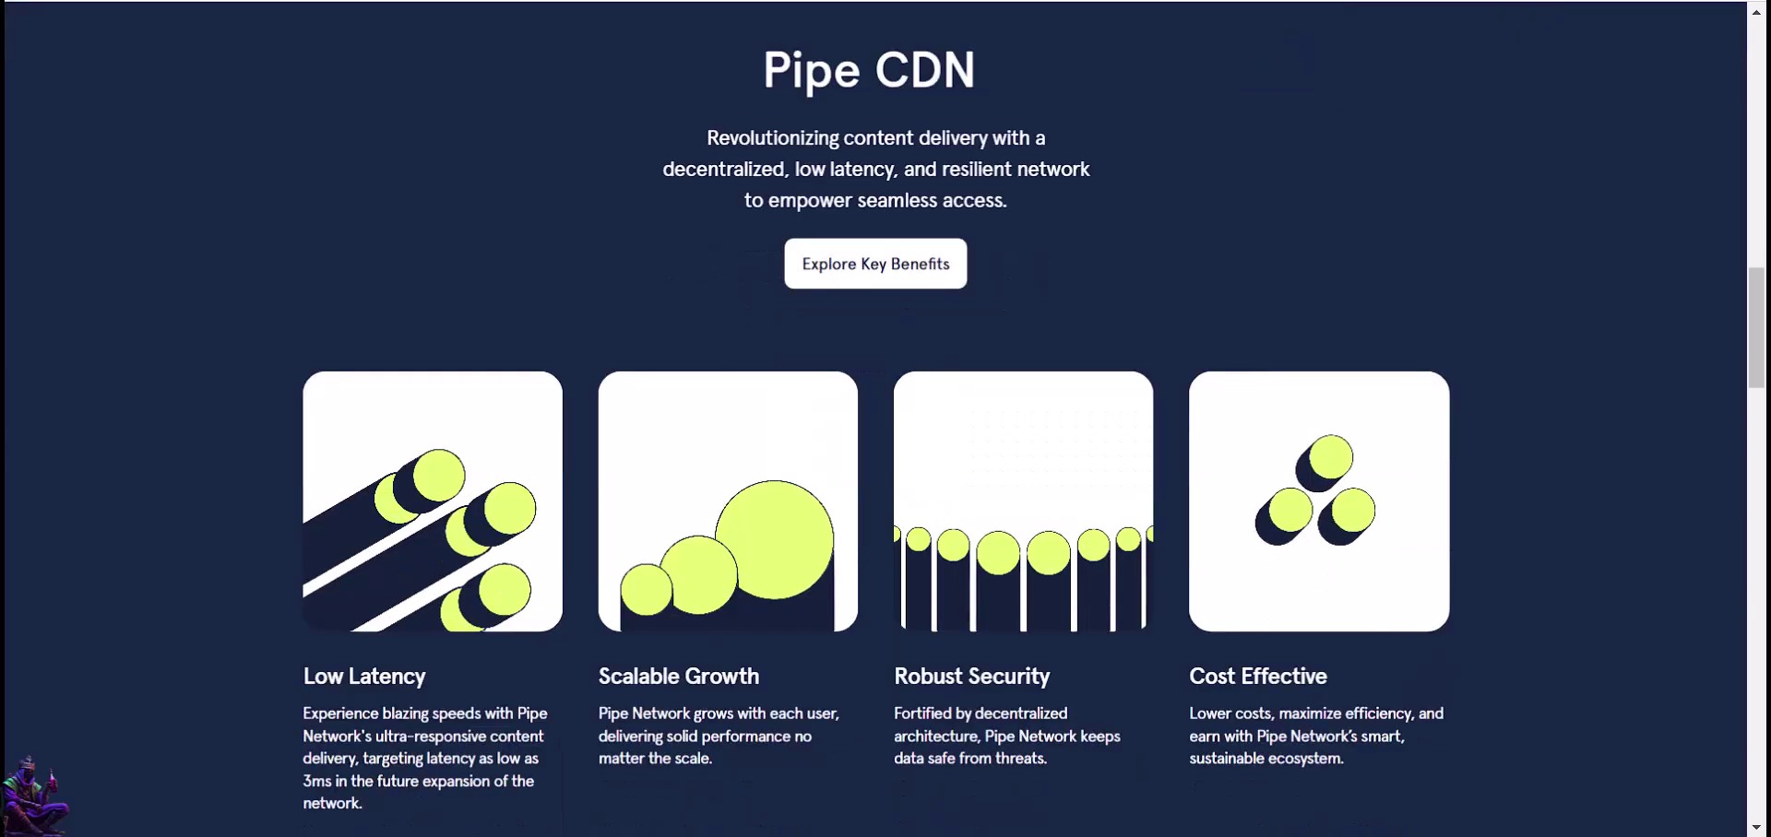
scroll(885, 418, down, 3)
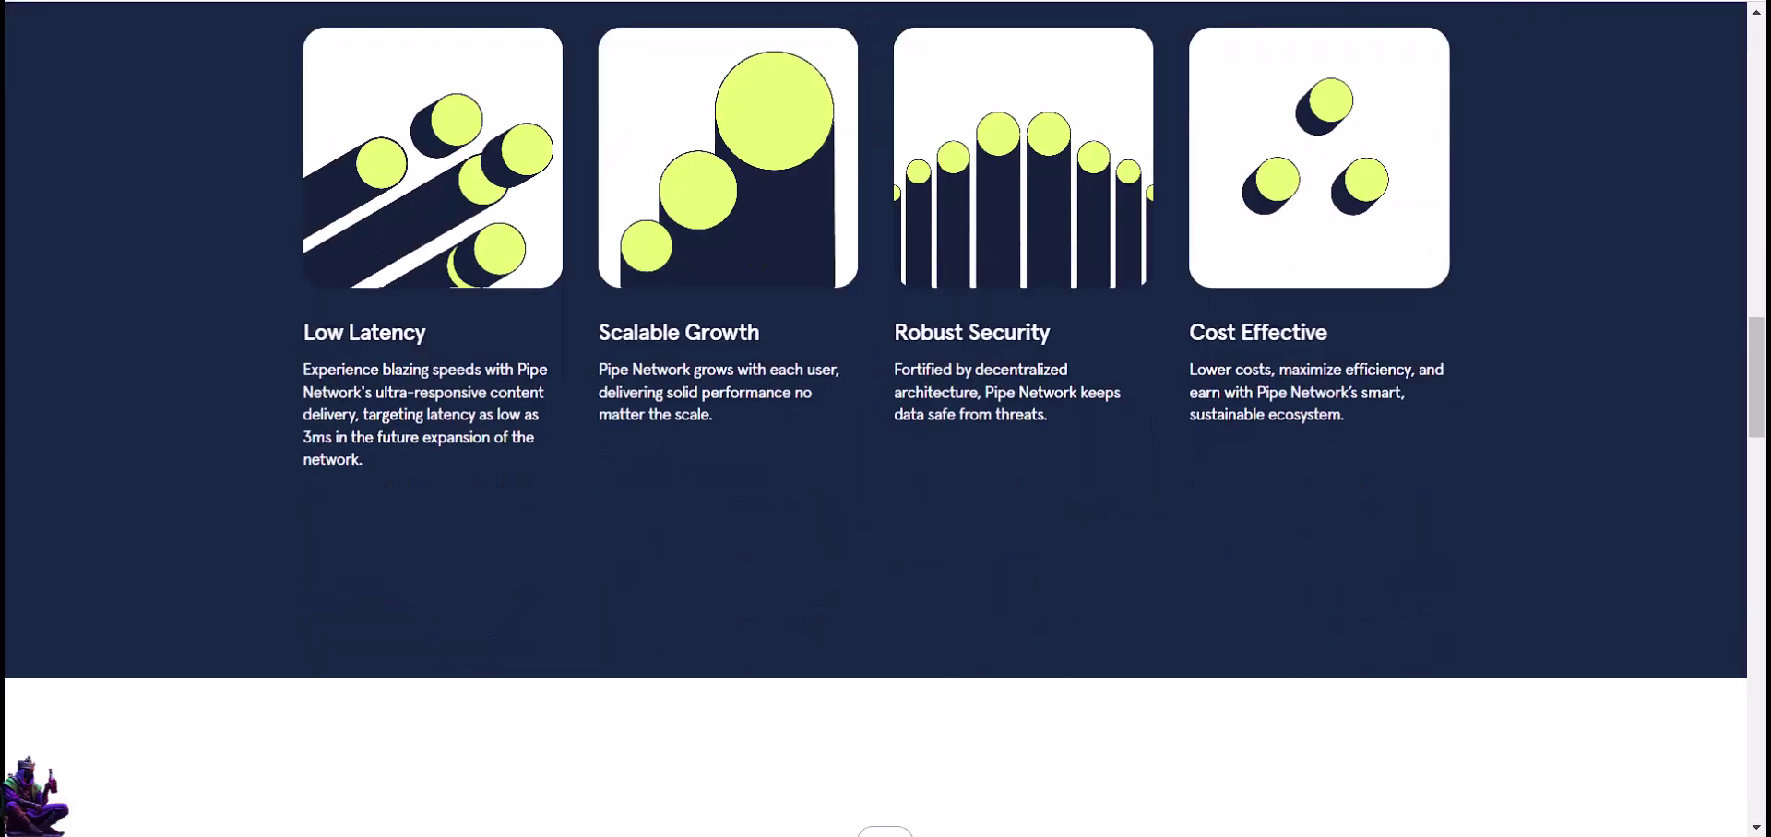
scroll(885, 419, down, 3)
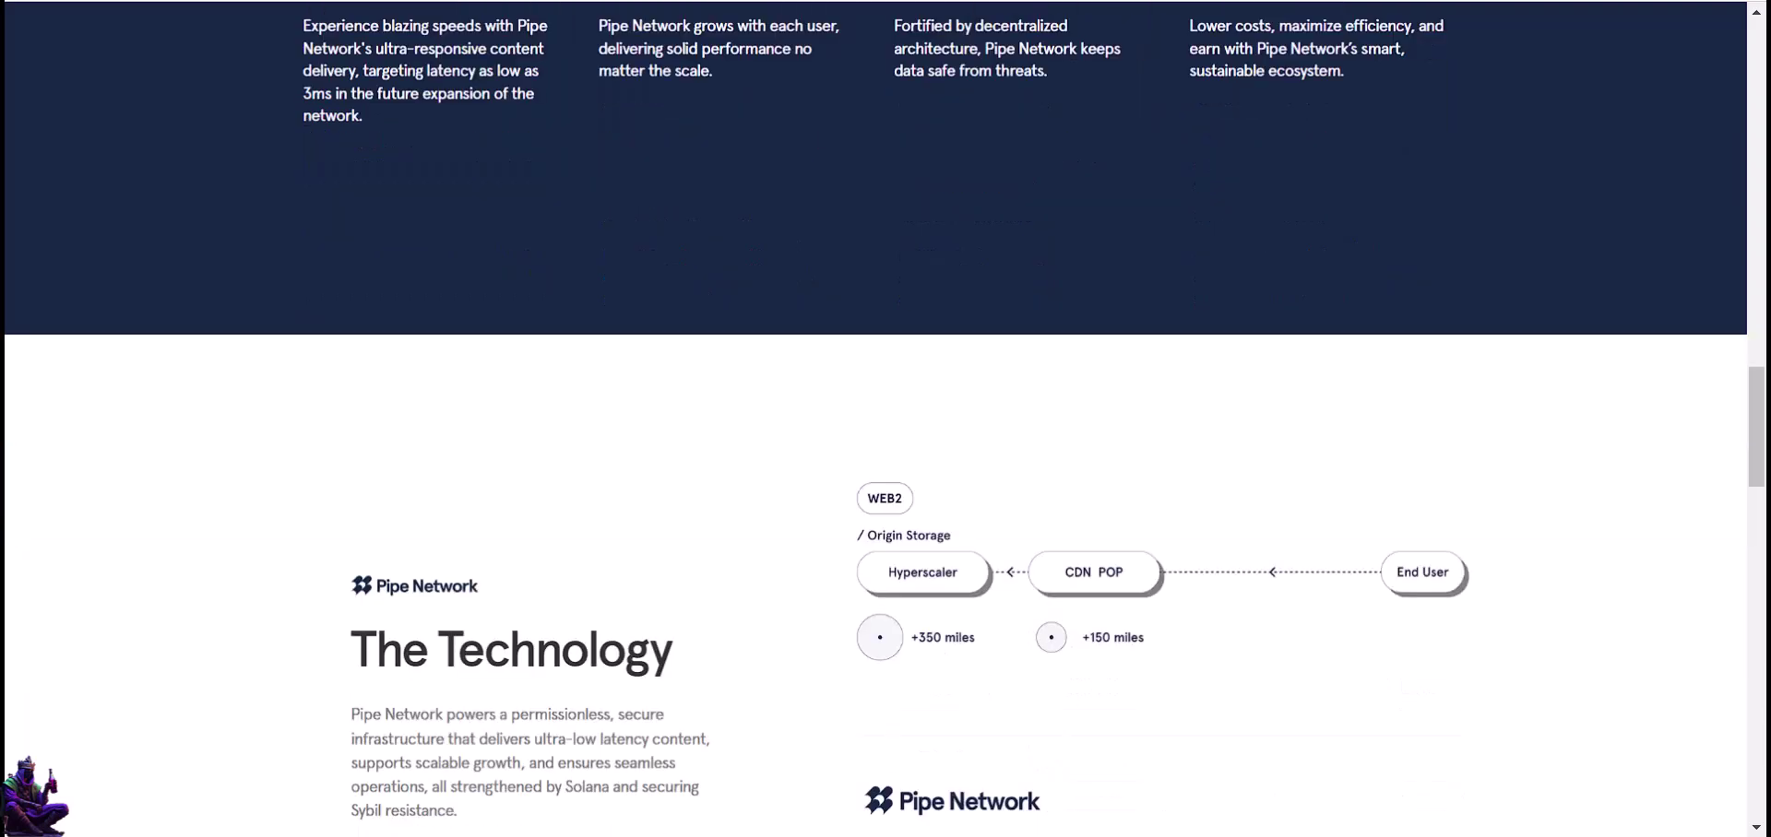
scroll(885, 419, down, 3)
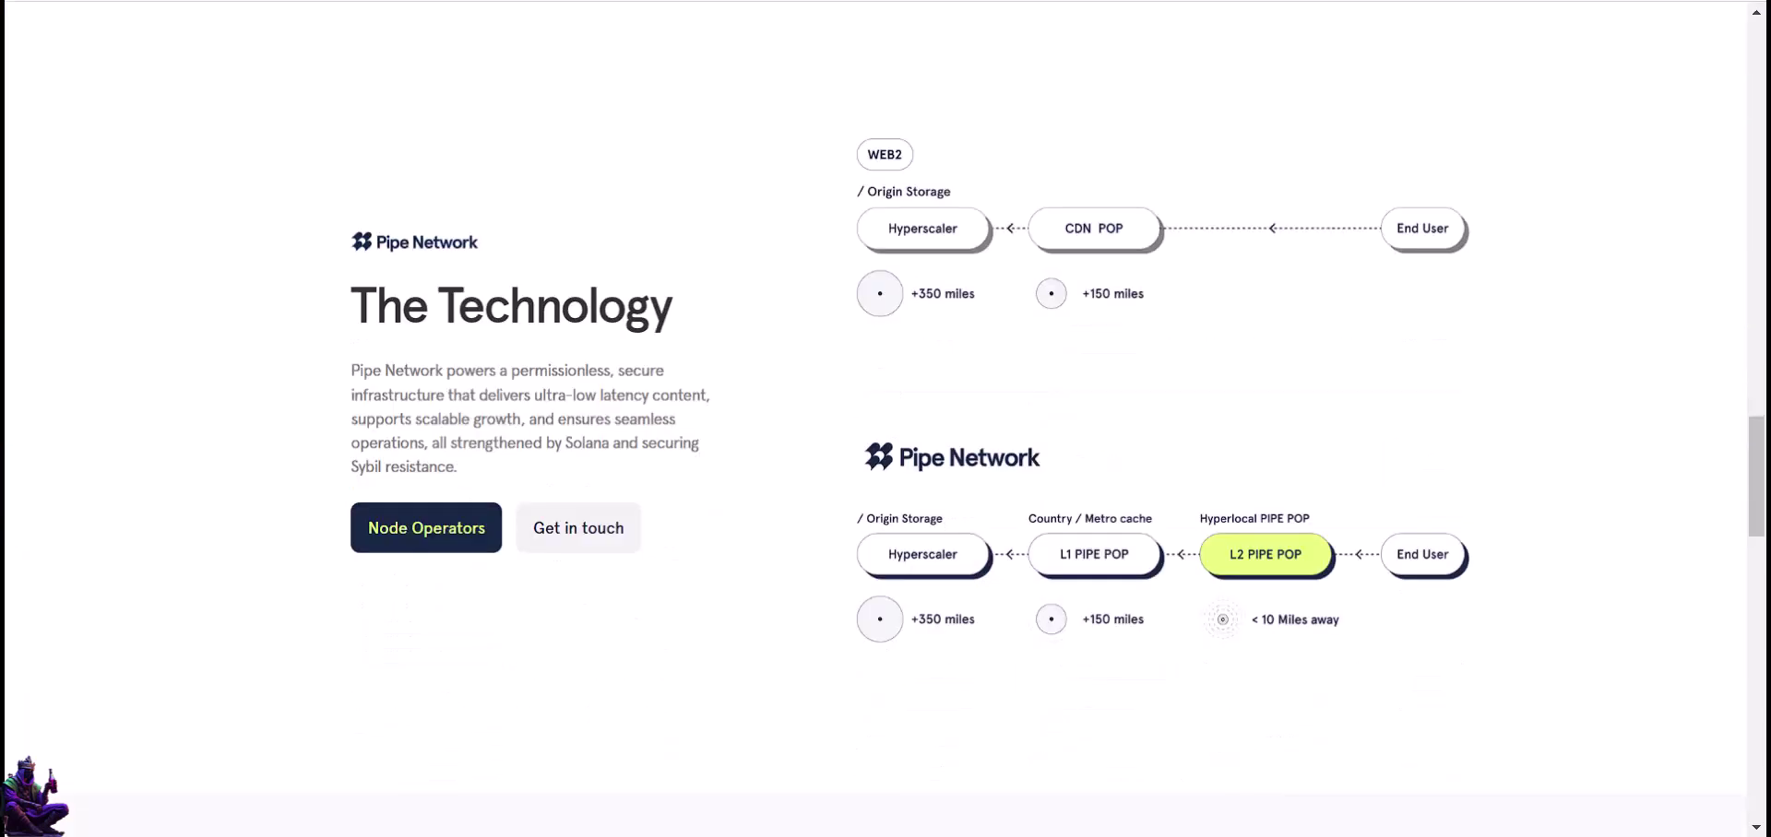
scroll(885, 419, down, 1)
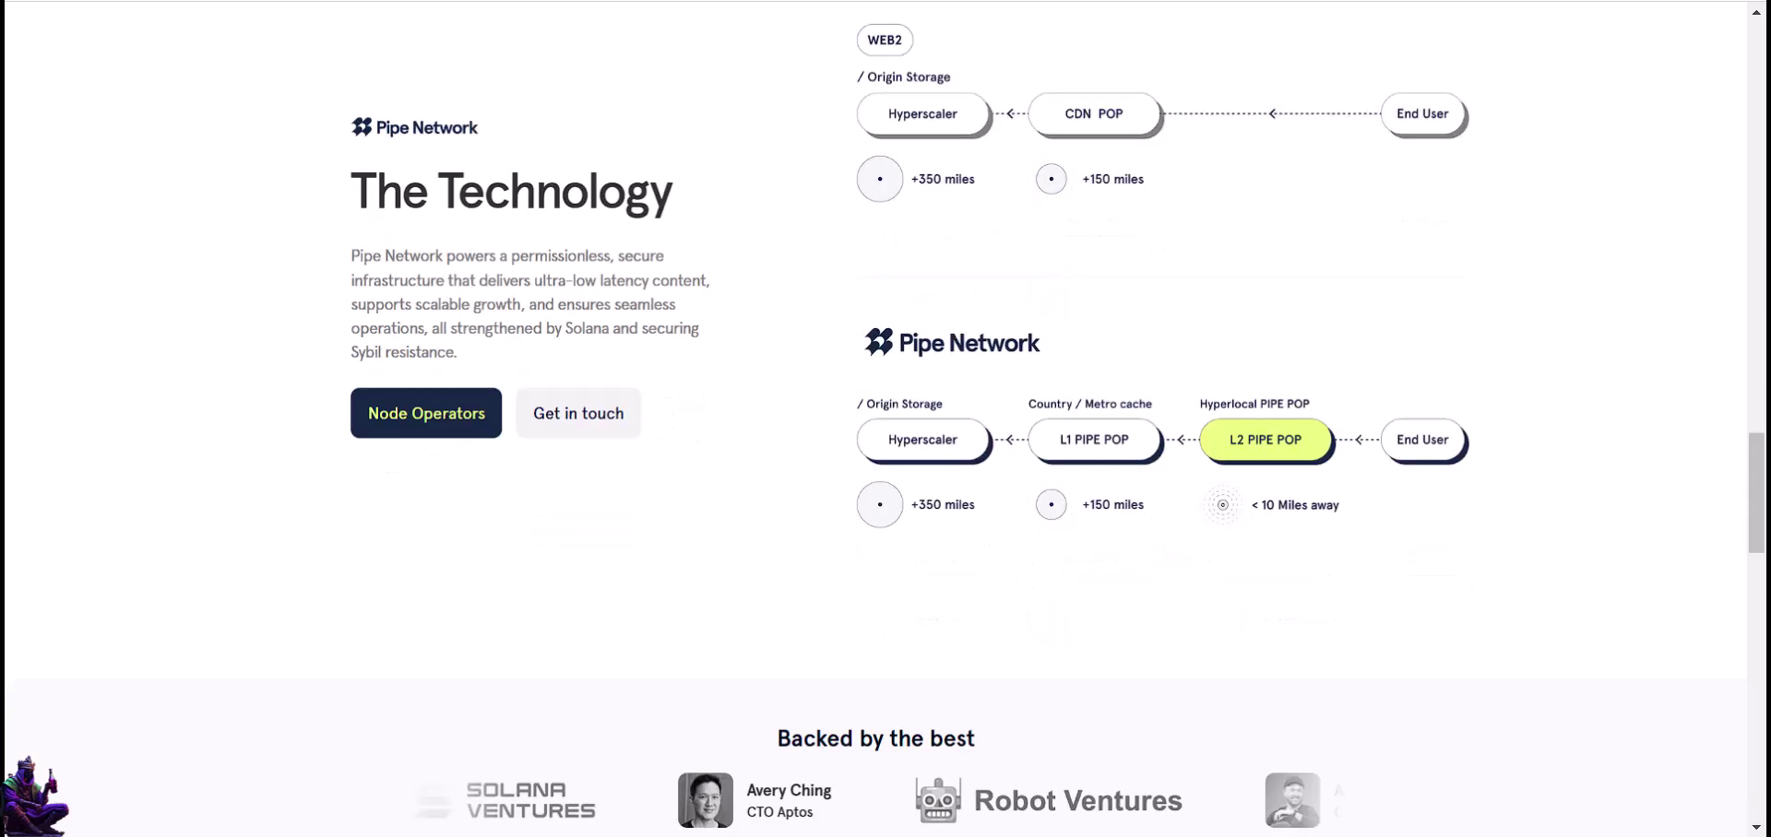
scroll(885, 419, down, 2)
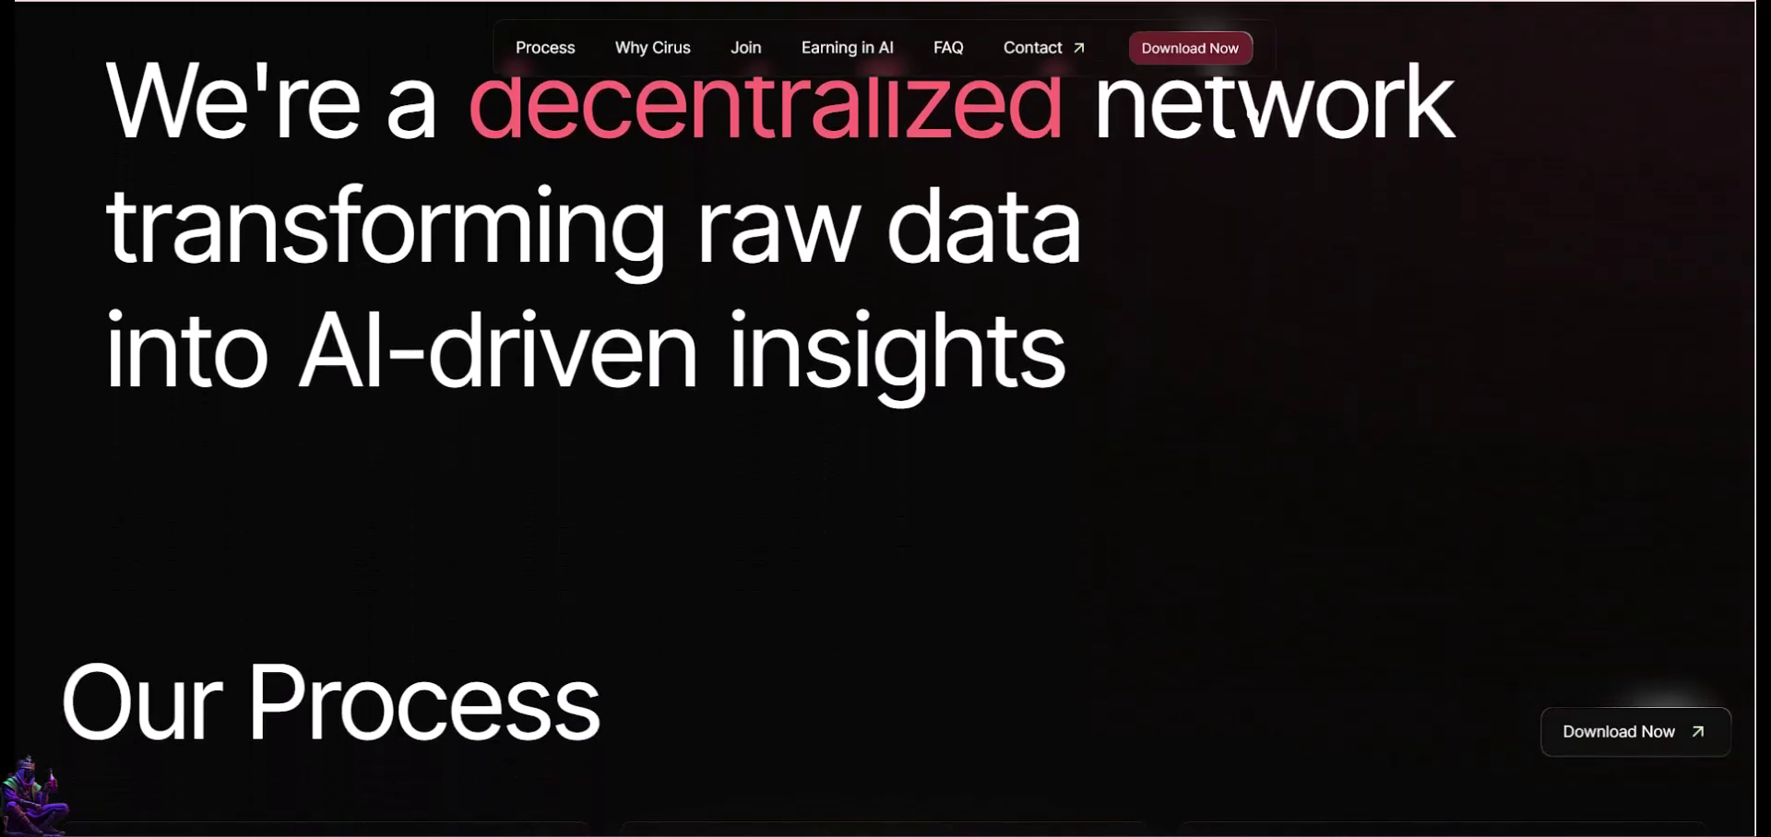
Step: Scroll the Cirus homepage down through the user testimonials toward the FAQ
scroll(1344, 220, down, 4)
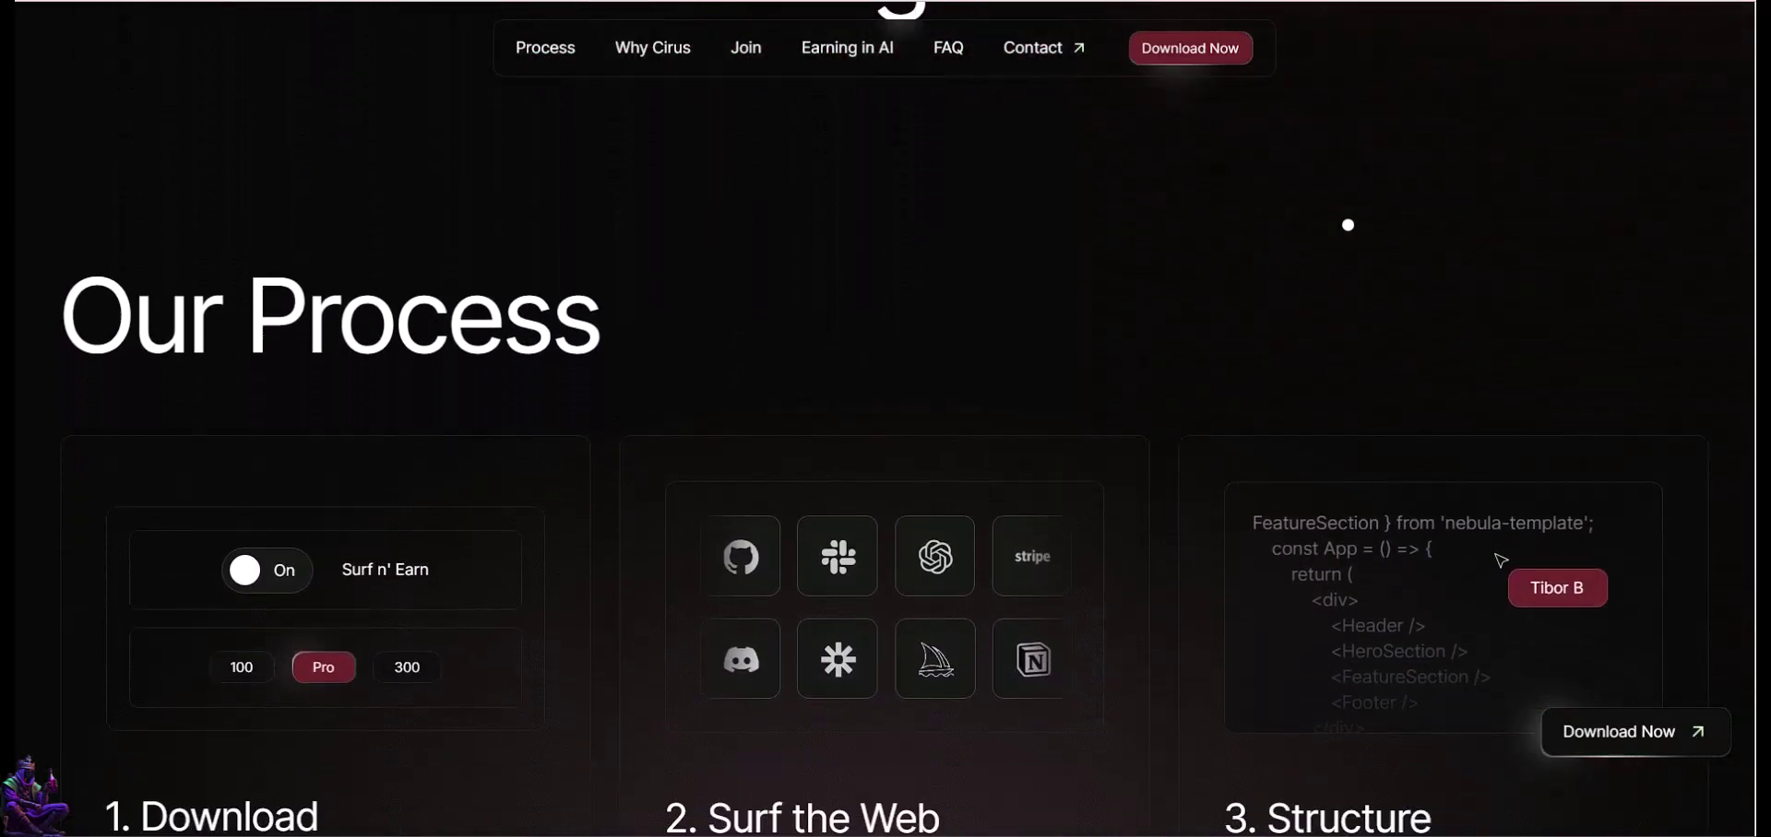
scroll(1255, 276, down, 2)
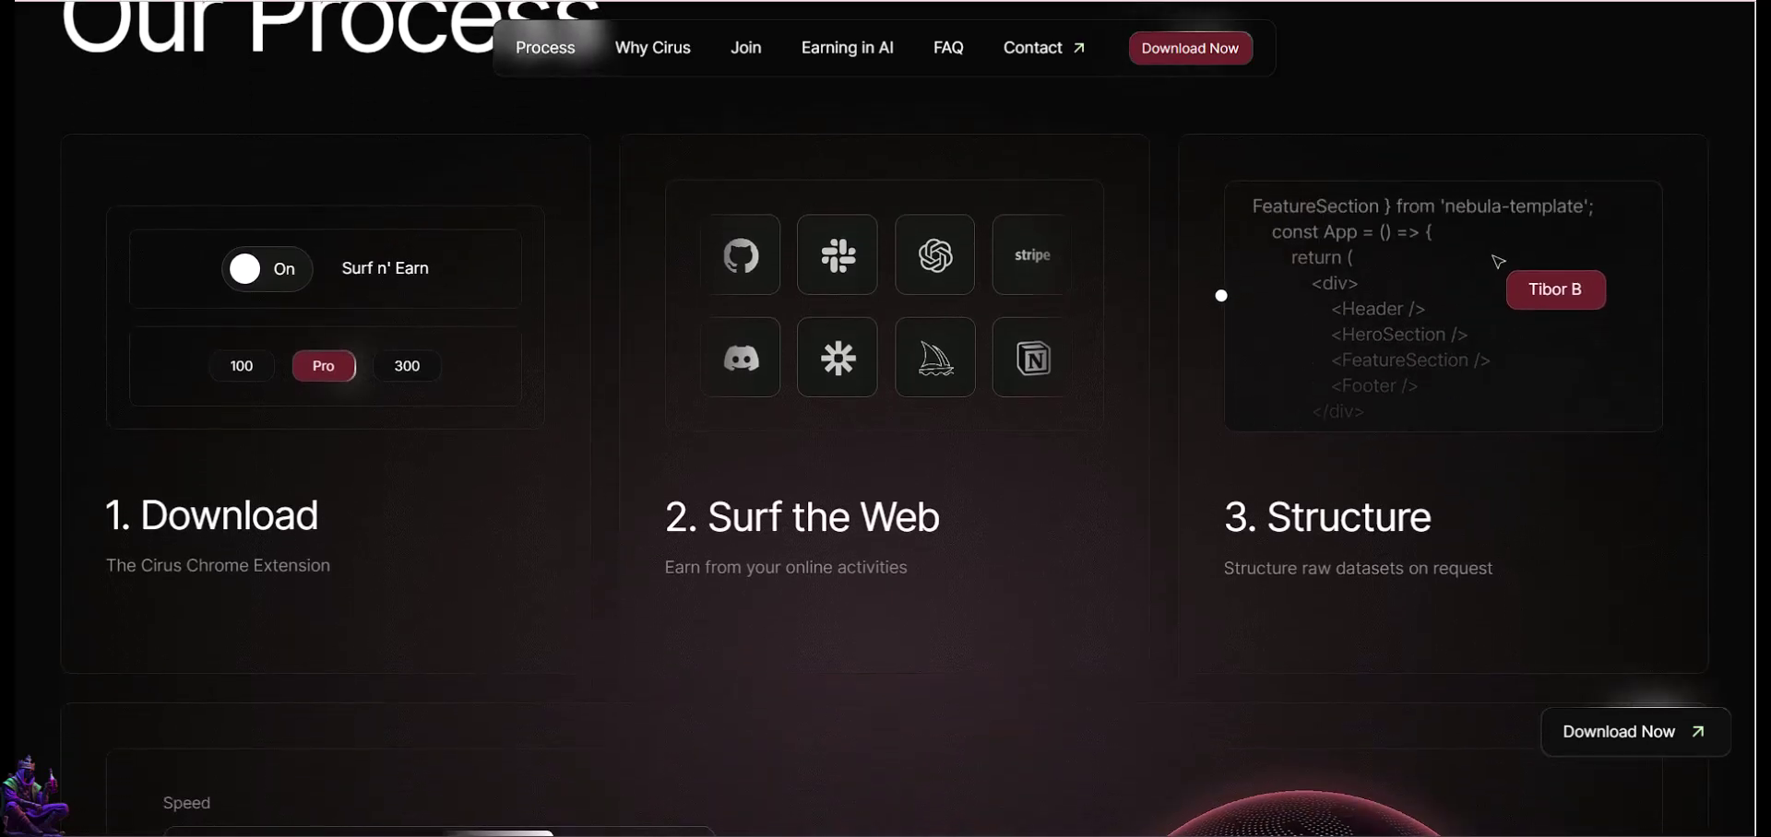
scroll(1214, 292, down, 1)
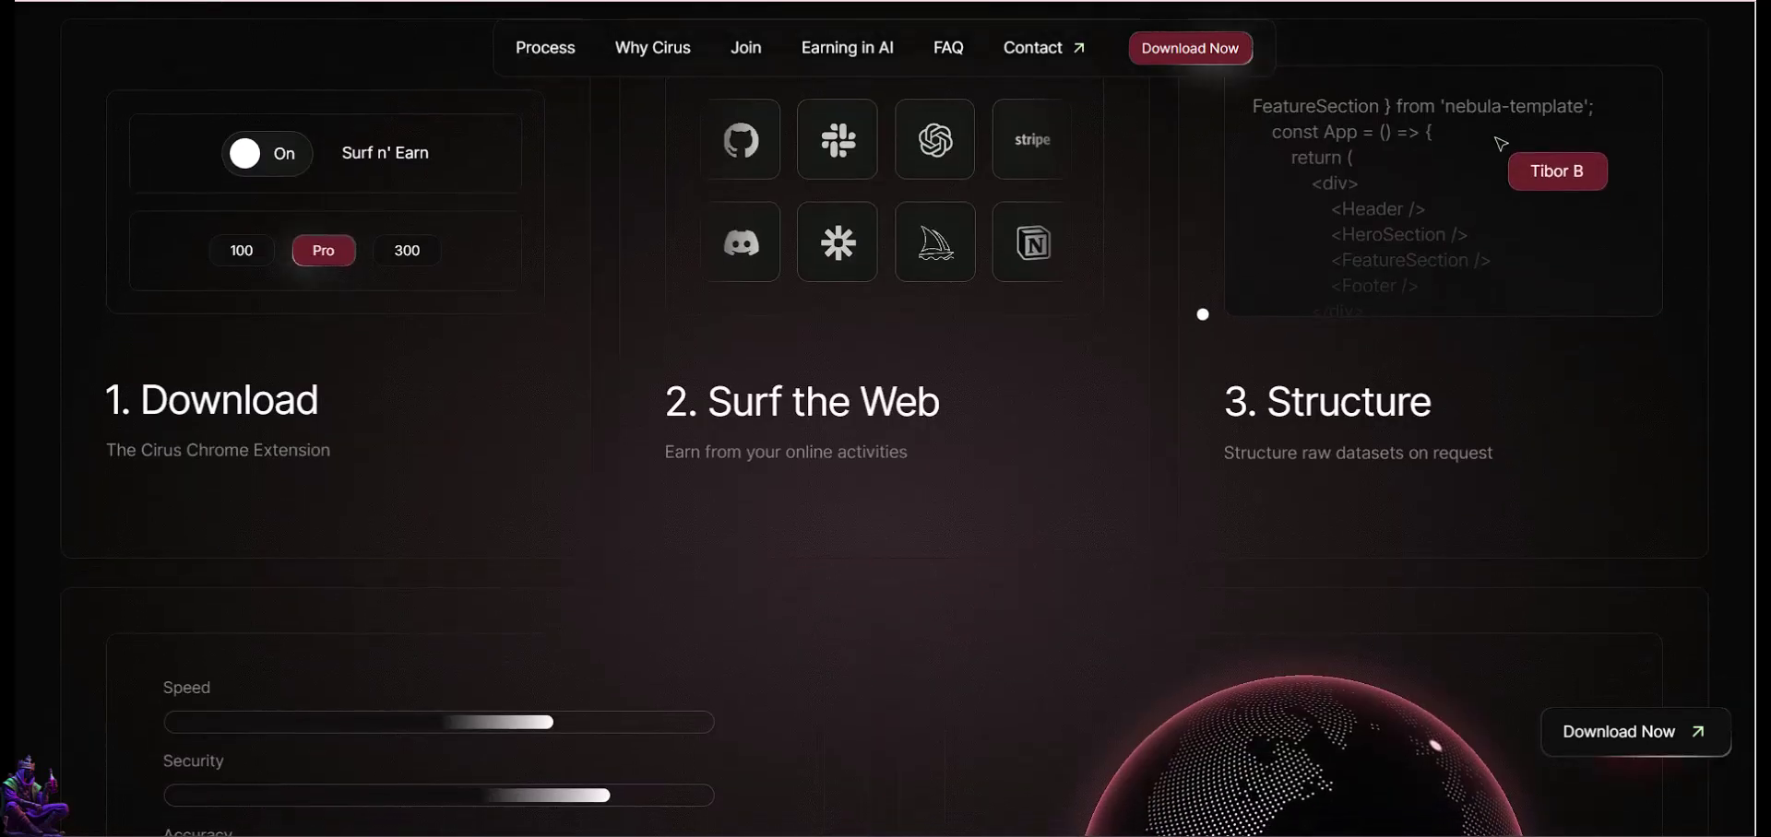
scroll(1203, 312, down, 1)
scroll(1203, 315, down, 2)
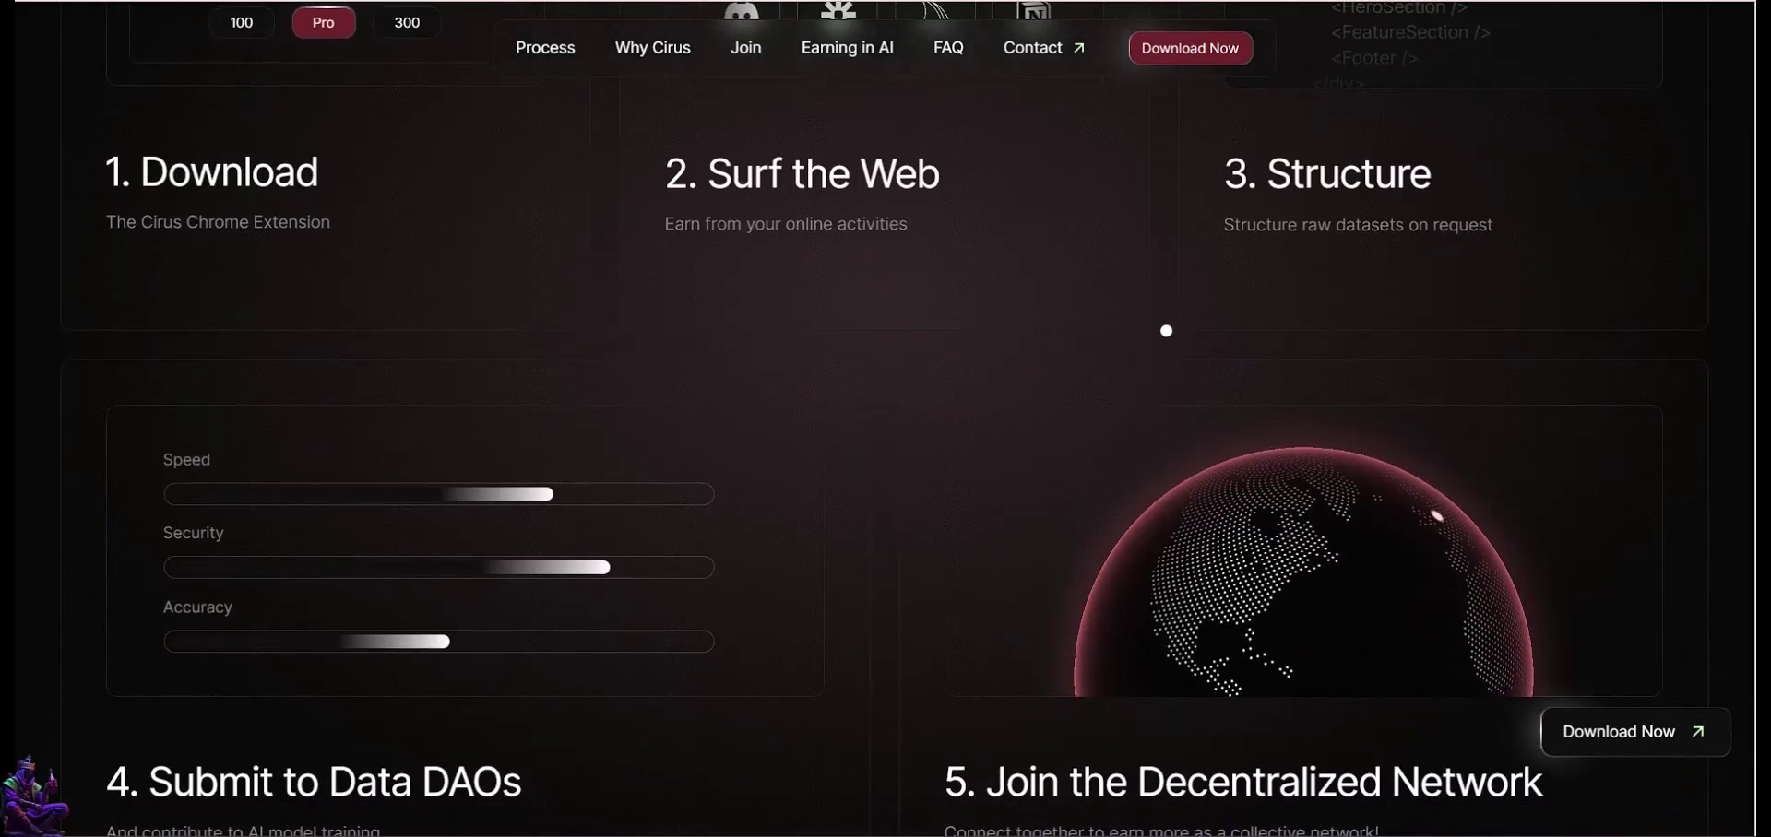
scroll(964, 373, down, 1)
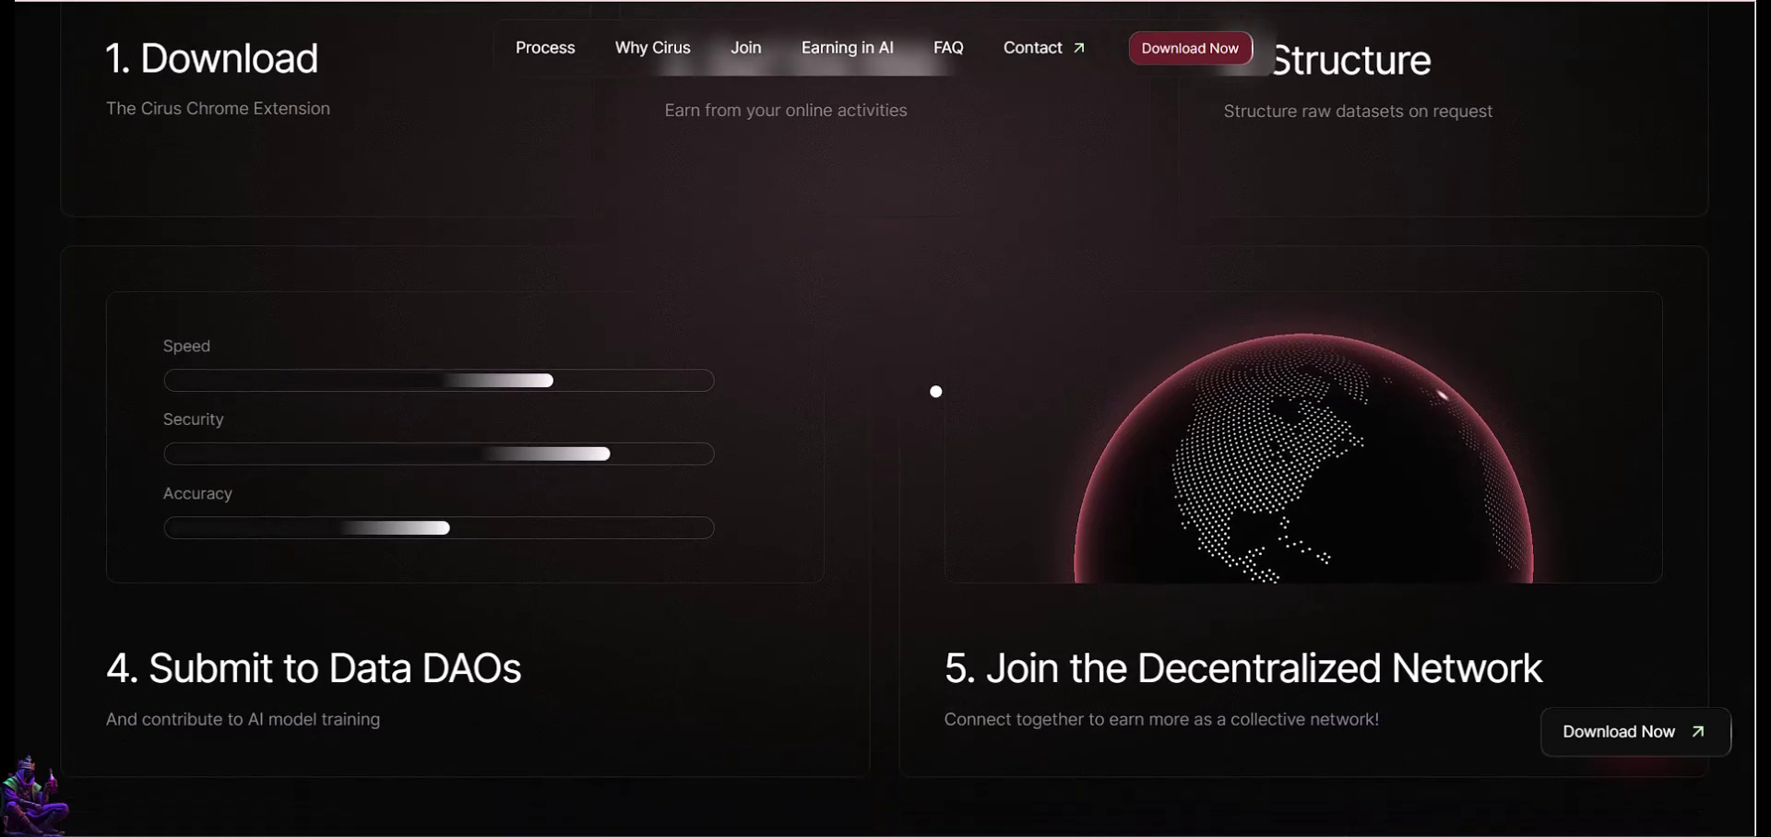
scroll(892, 393, down, 2)
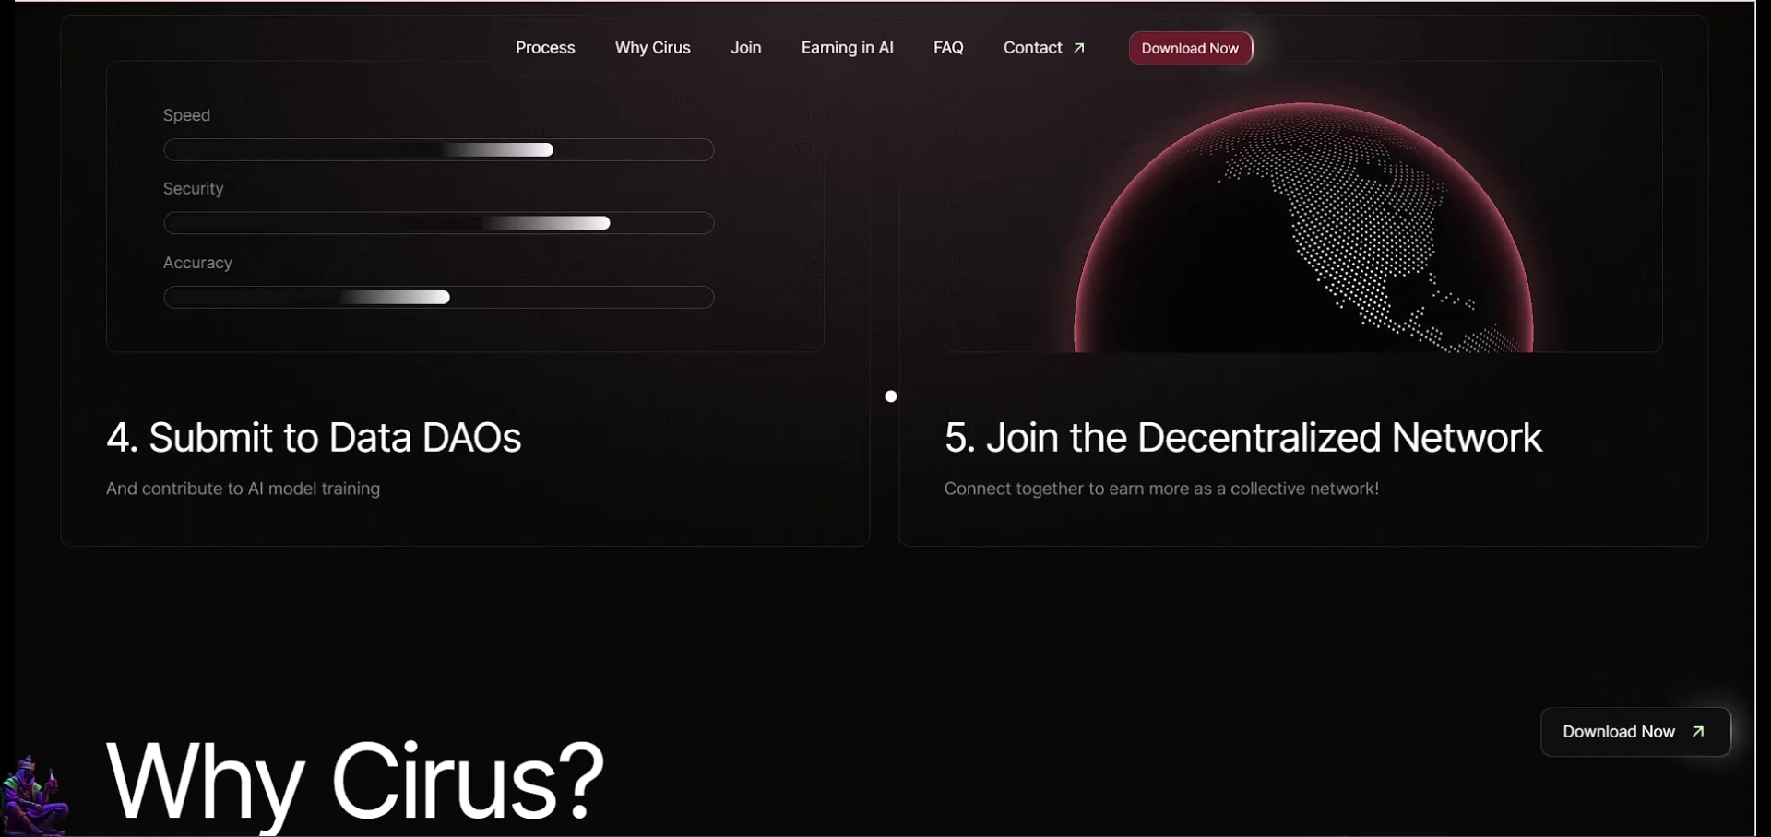
scroll(890, 397, down, 1)
scroll(890, 397, down, 4)
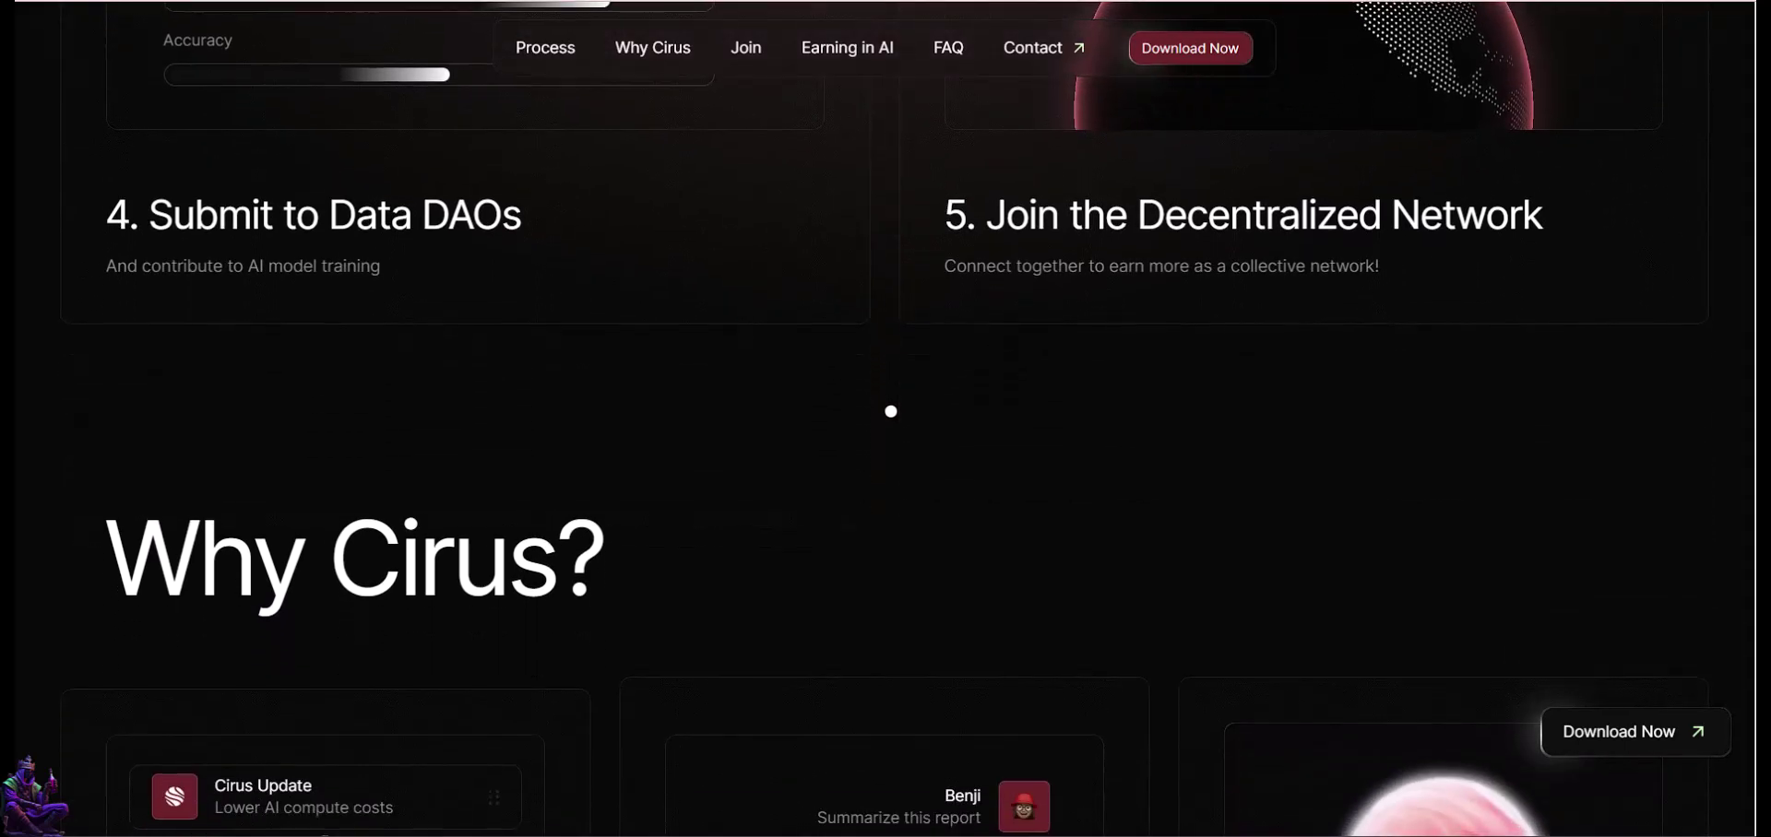
scroll(1078, 387, down, 1)
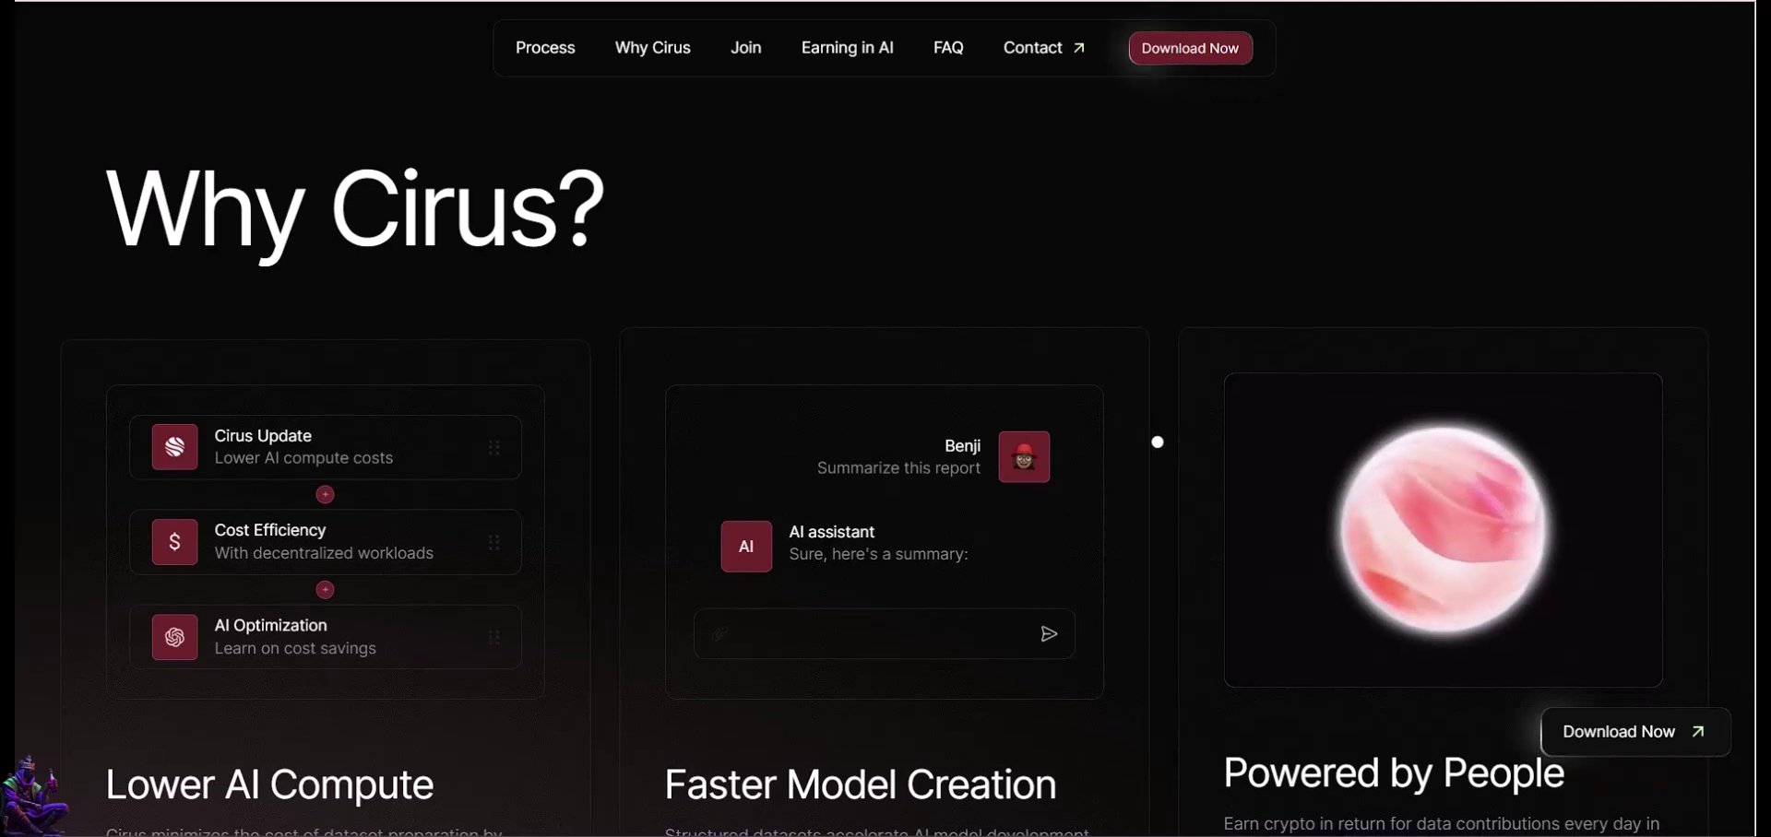
scroll(1156, 441, down, 1)
scroll(1157, 441, down, 1)
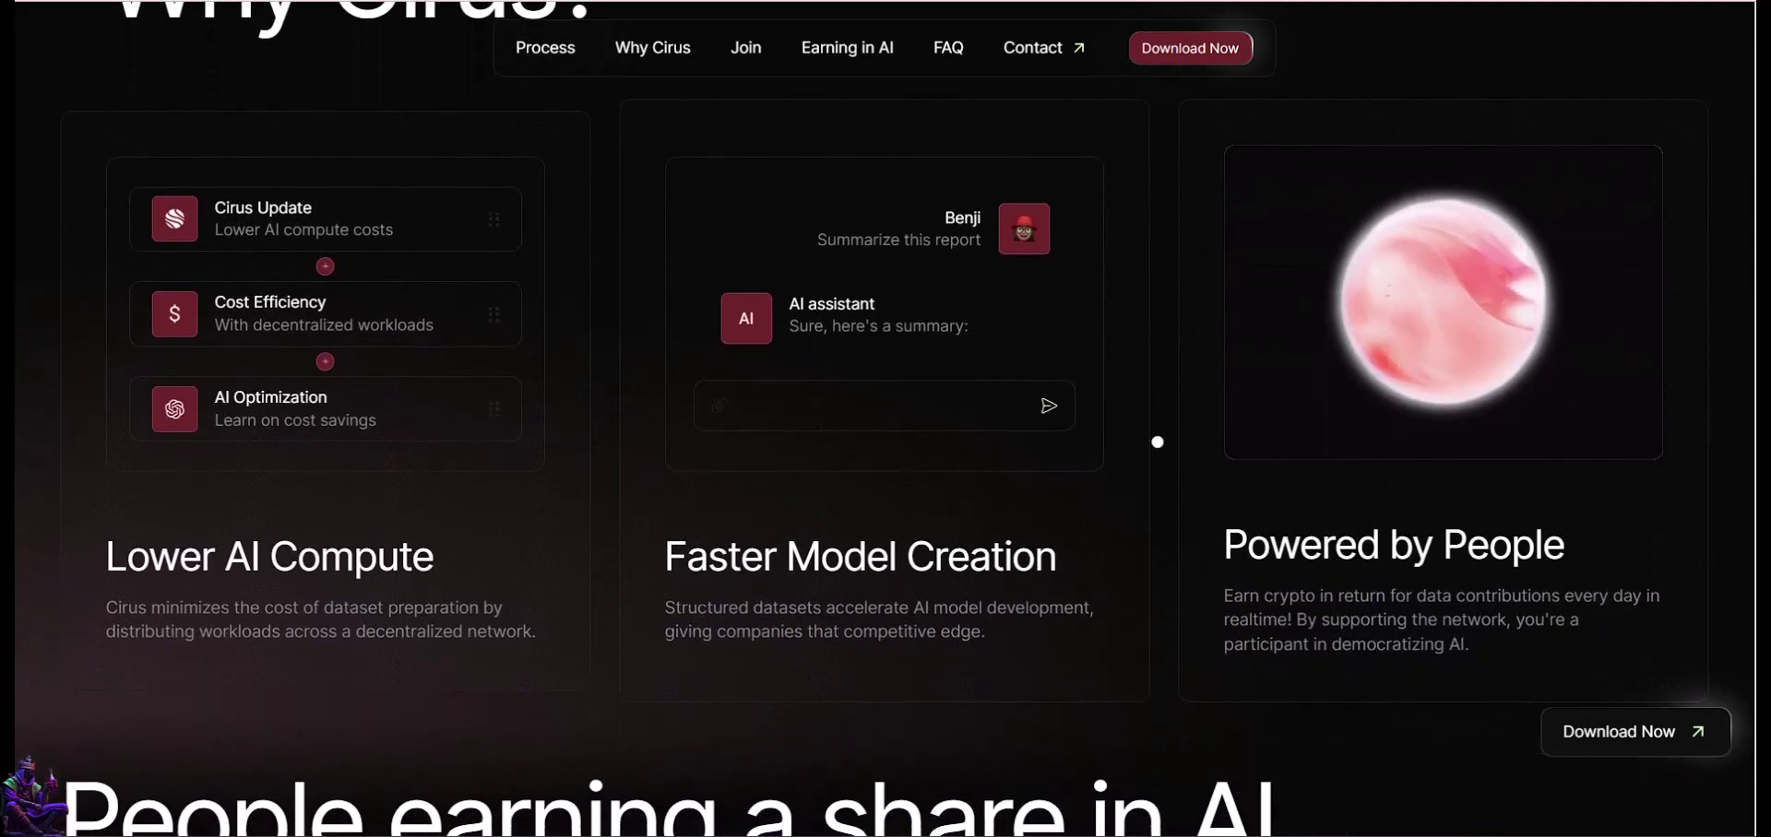
scroll(1158, 441, down, 1)
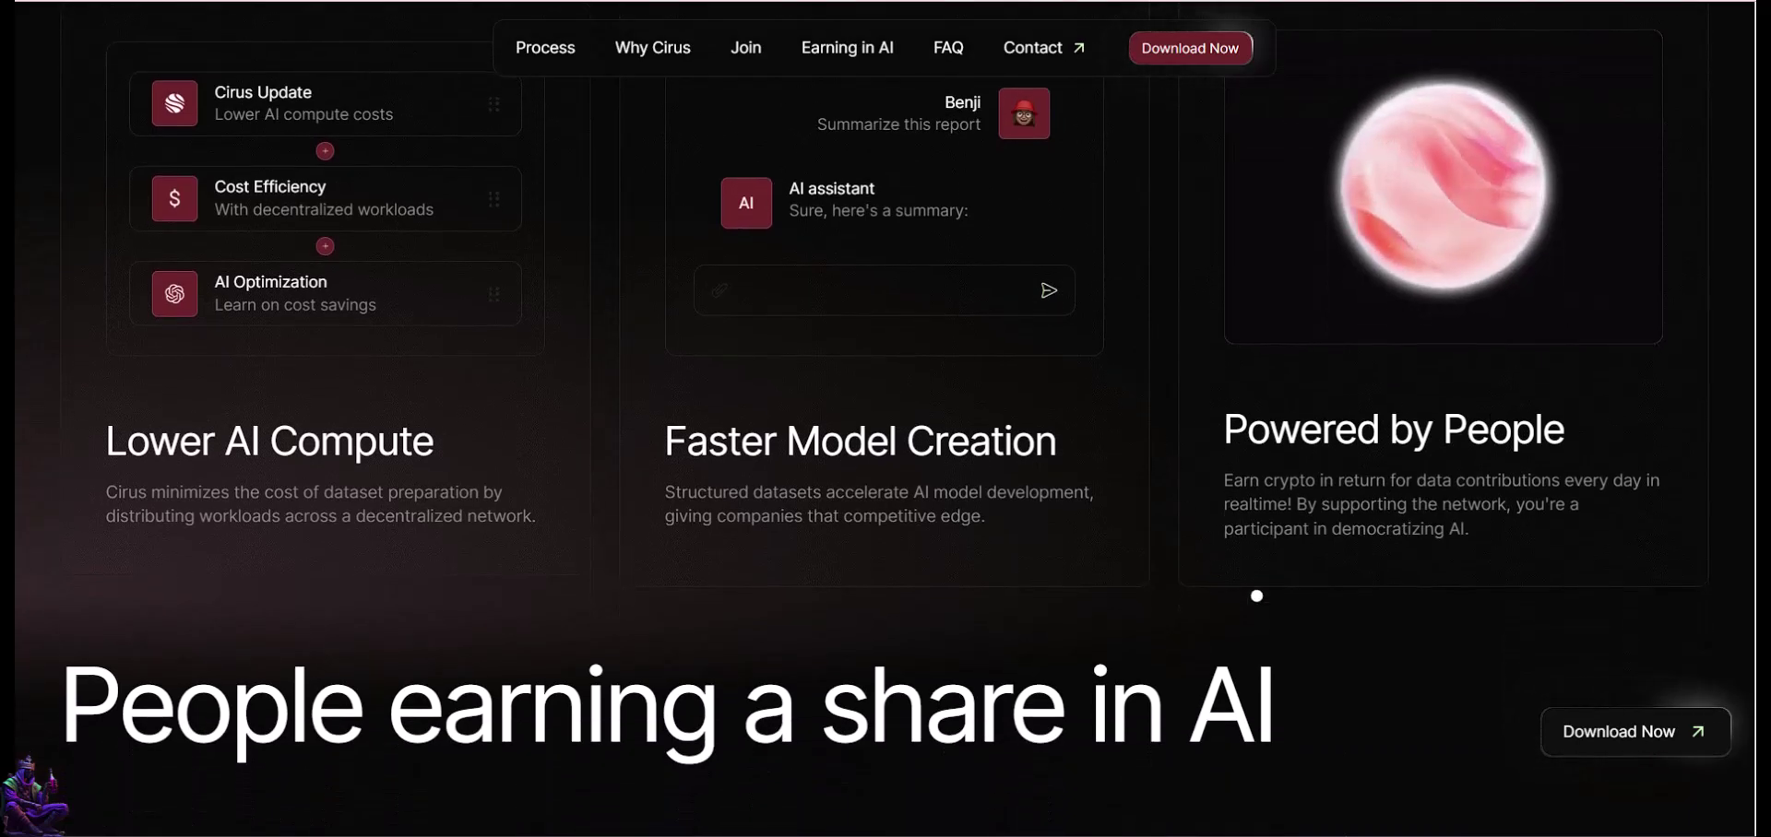
scroll(1273, 600, down, 3)
scroll(1301, 609, down, 1)
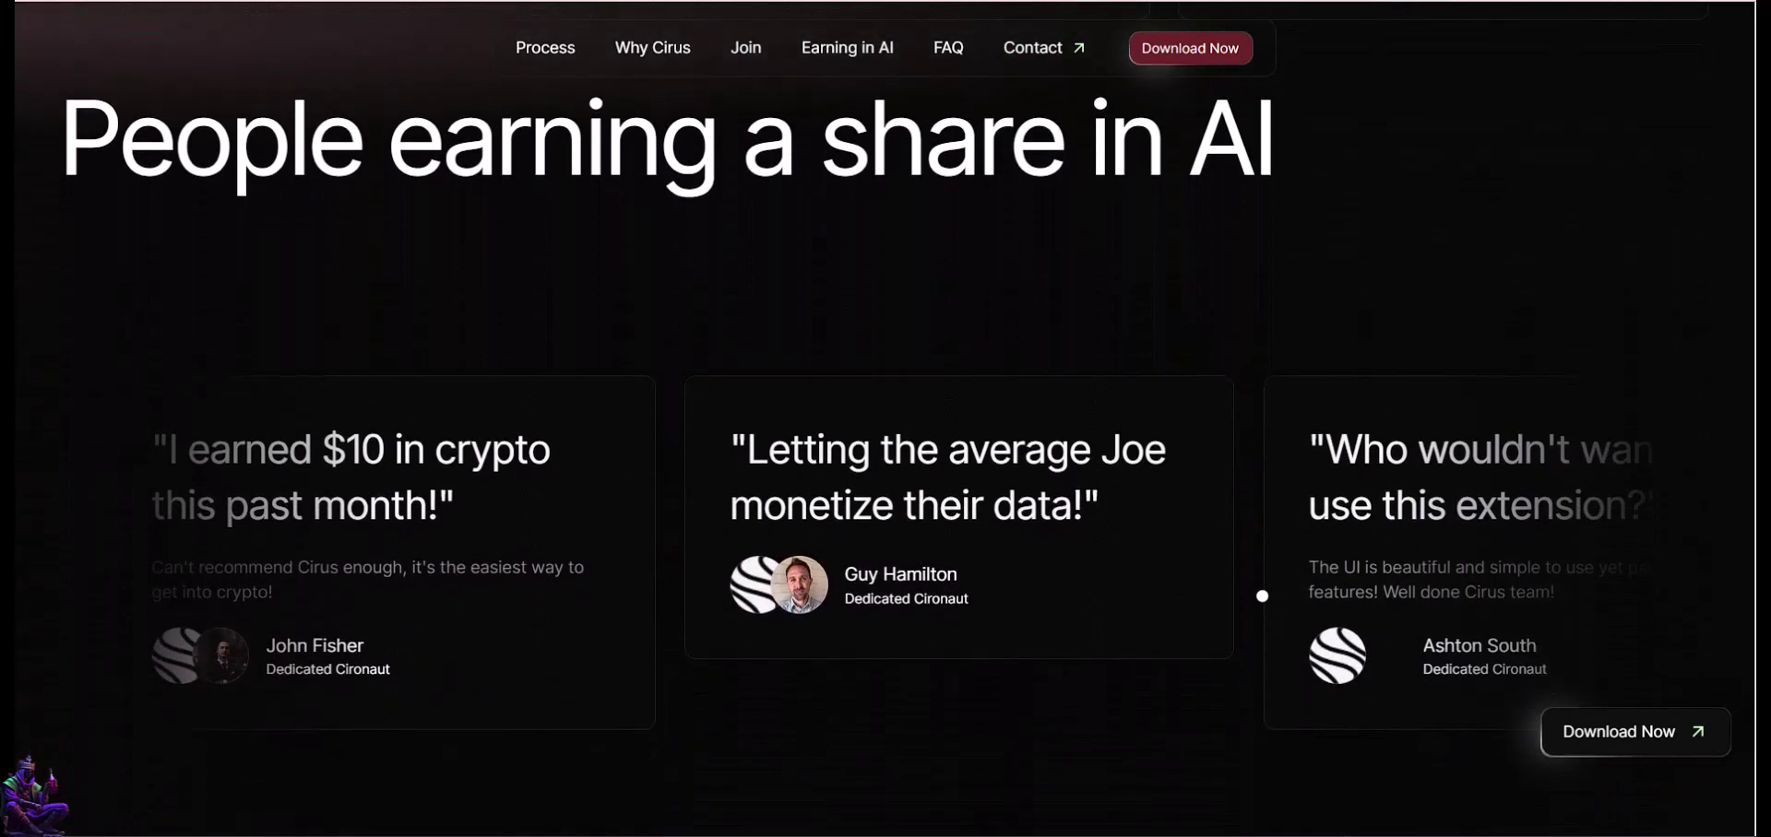
scroll(1262, 595, down, 3)
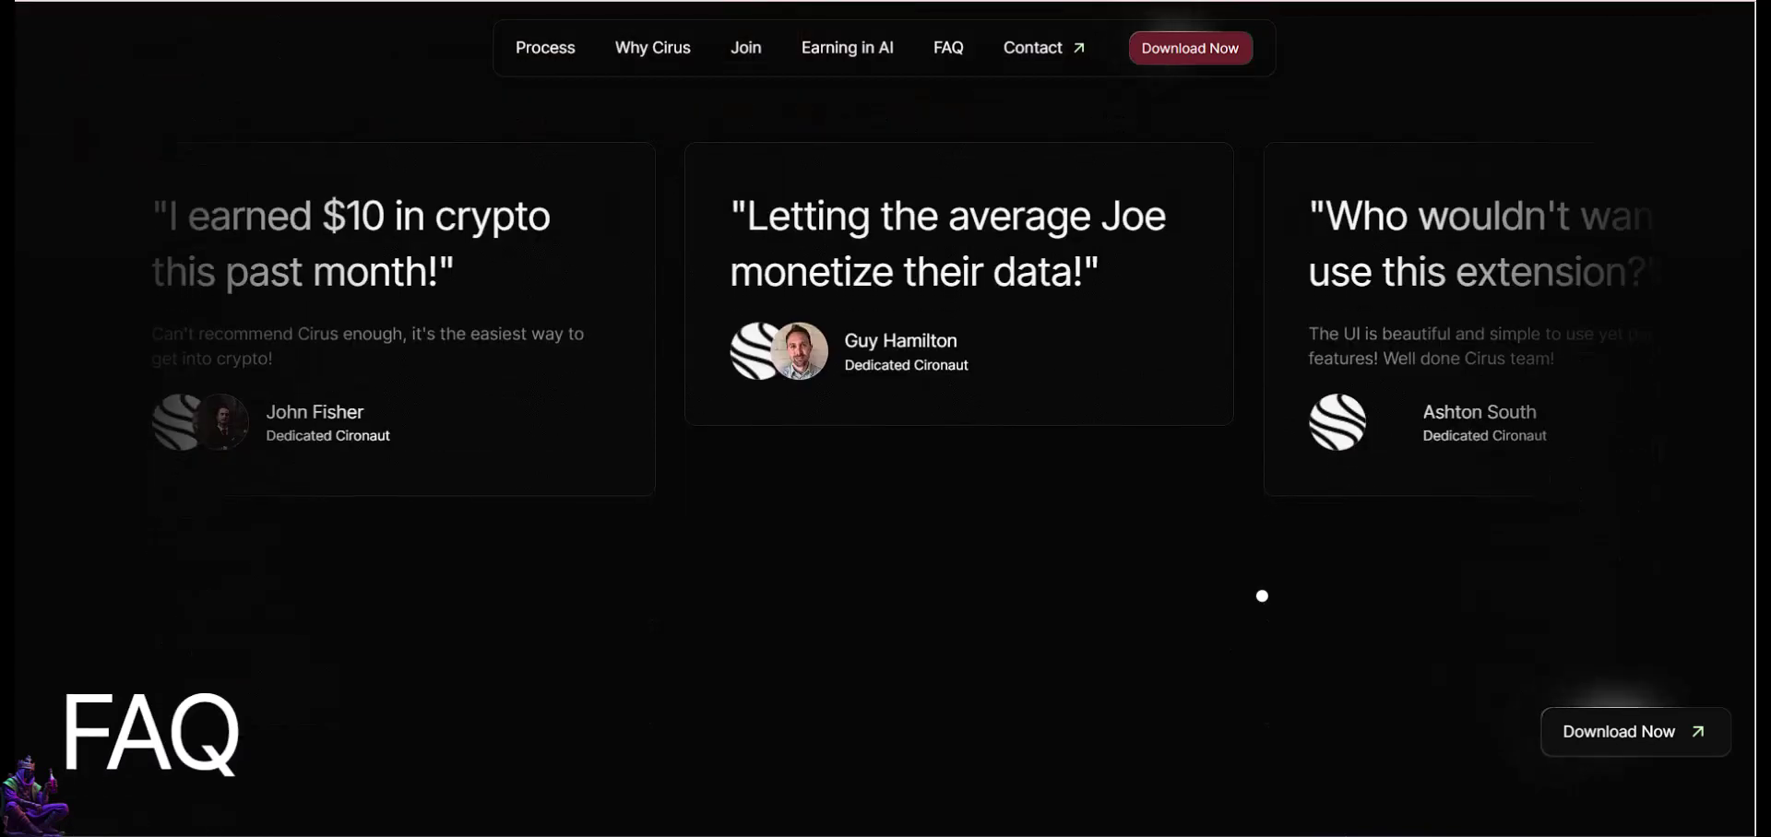
scroll(1261, 595, down, 1)
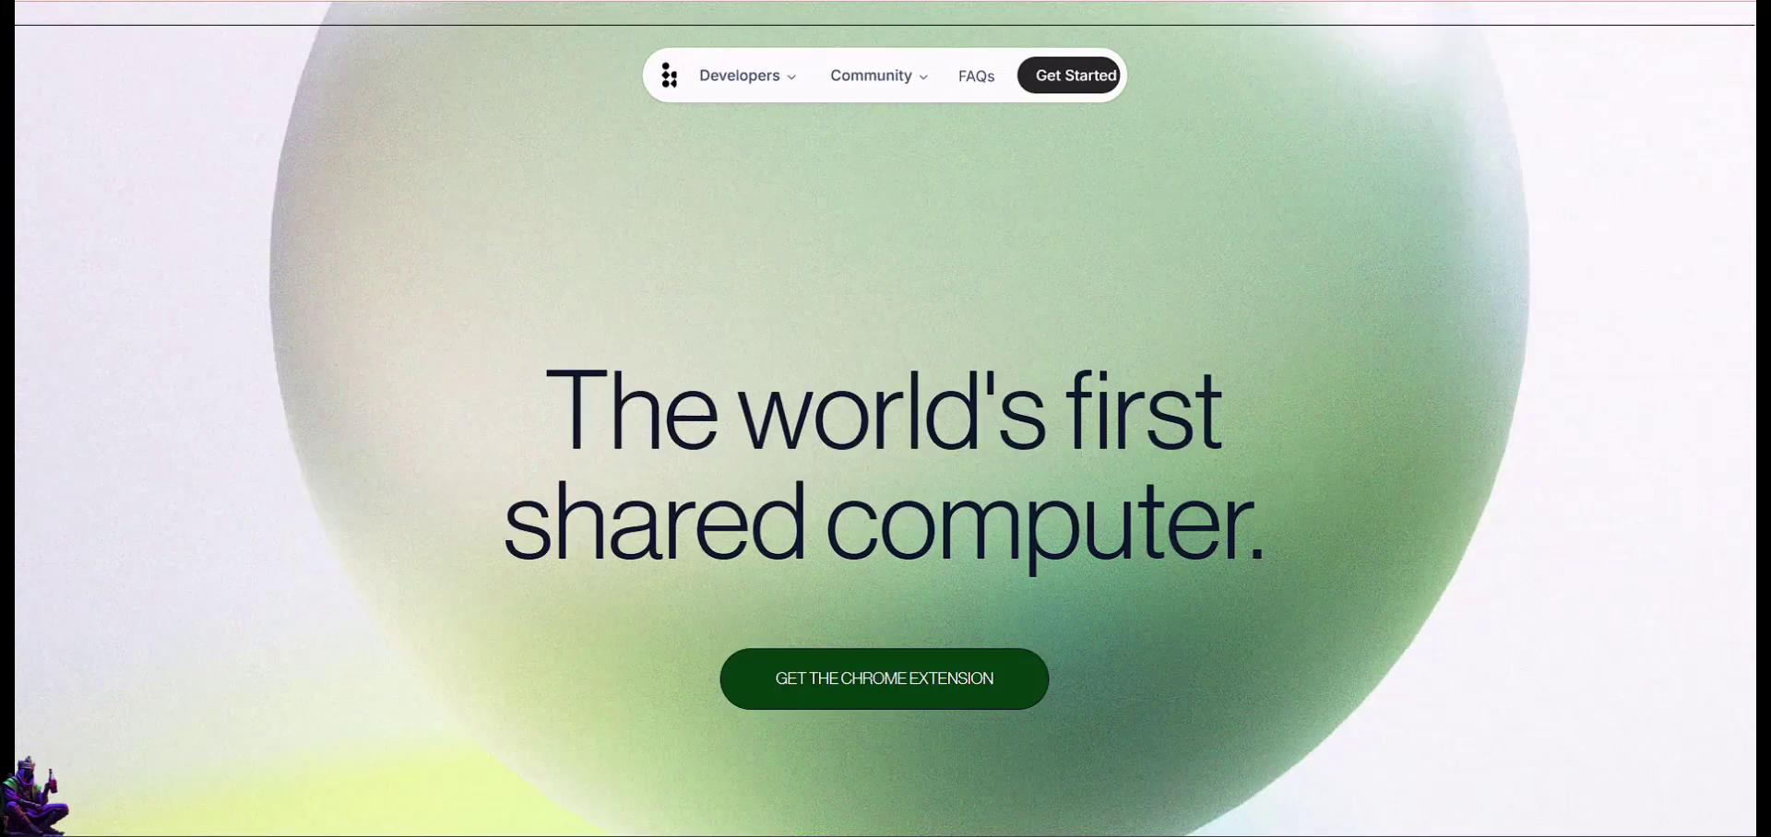
Step: Scroll the Bless homepage through How It Works Steps 1–3 down to Why Use Bless
scroll(1348, 130, down, 2)
scroll(1348, 129, down, 4)
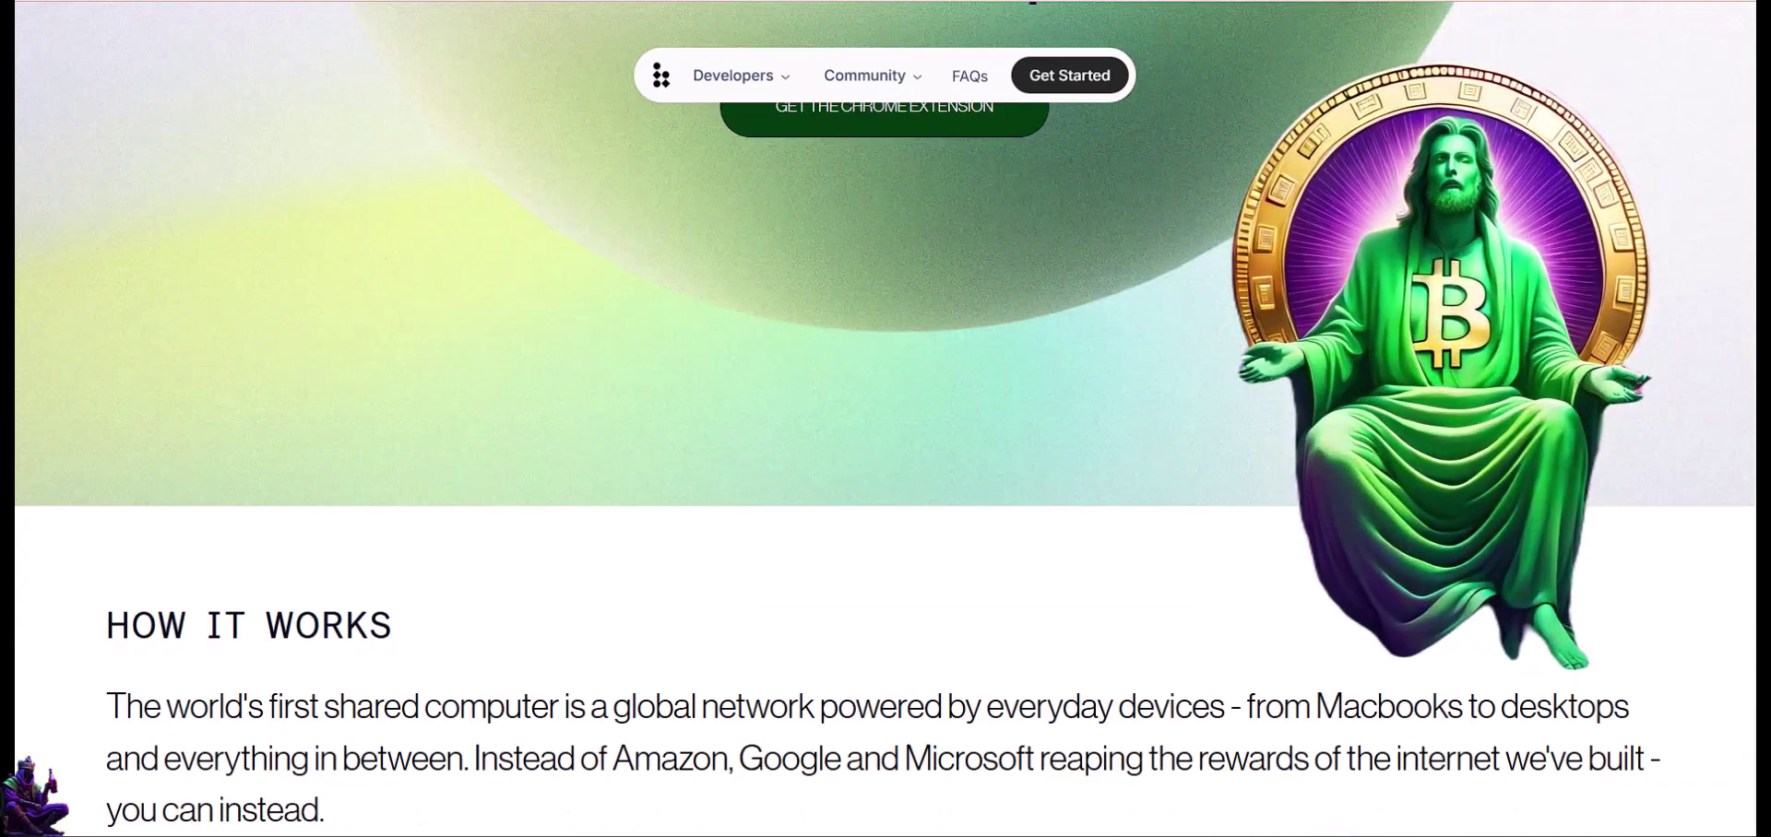
scroll(886, 419, down, 4)
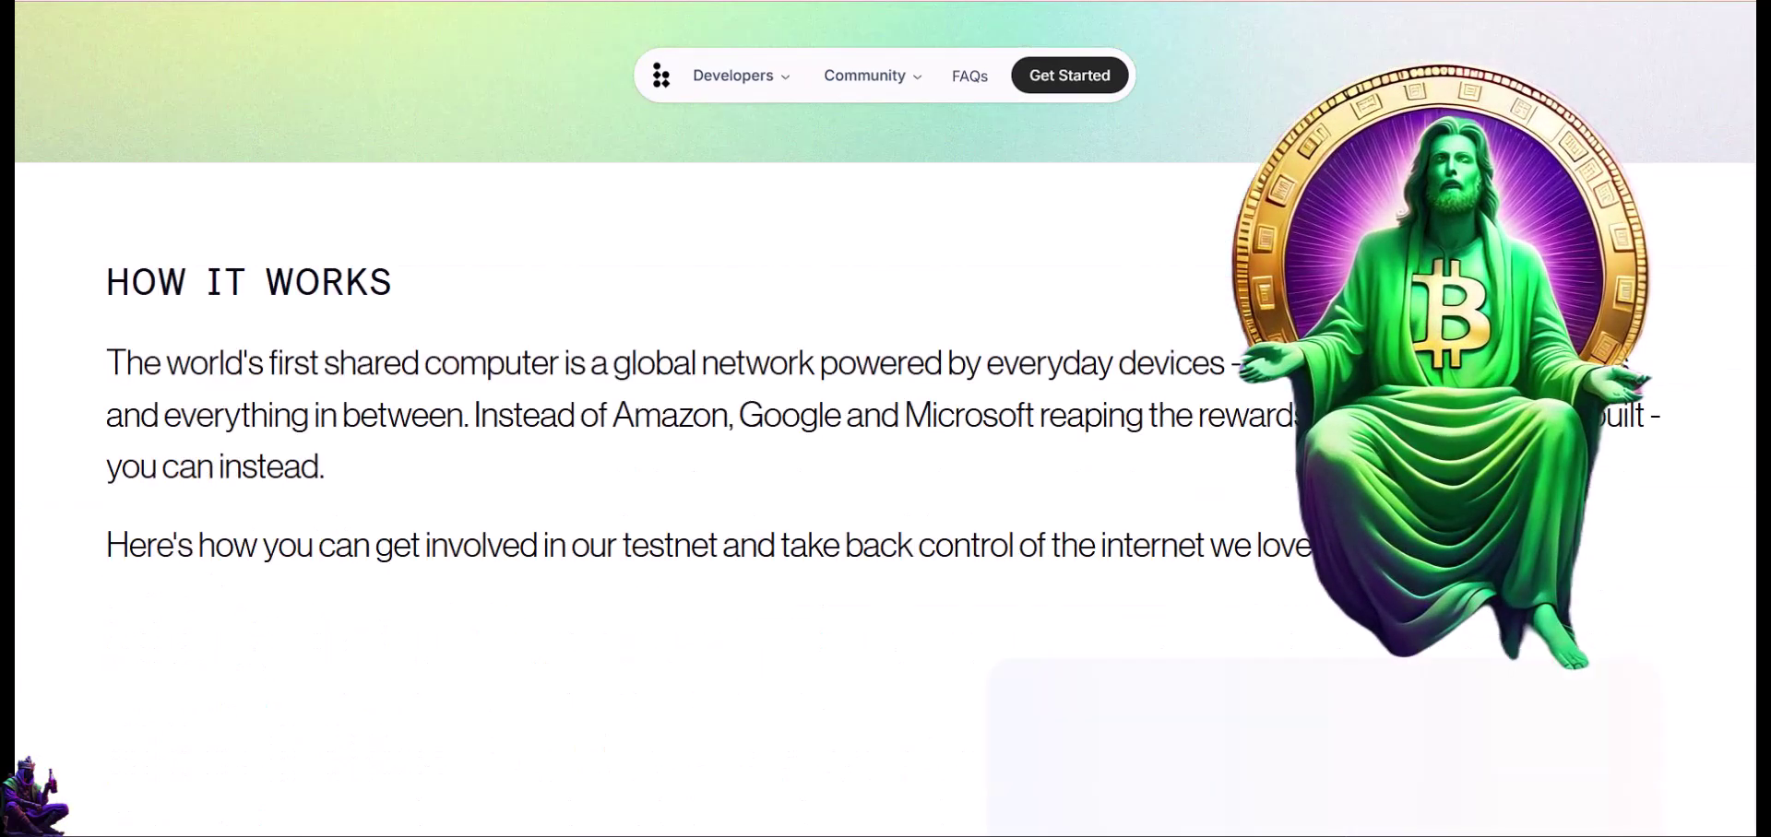
scroll(1052, 314, down, 4)
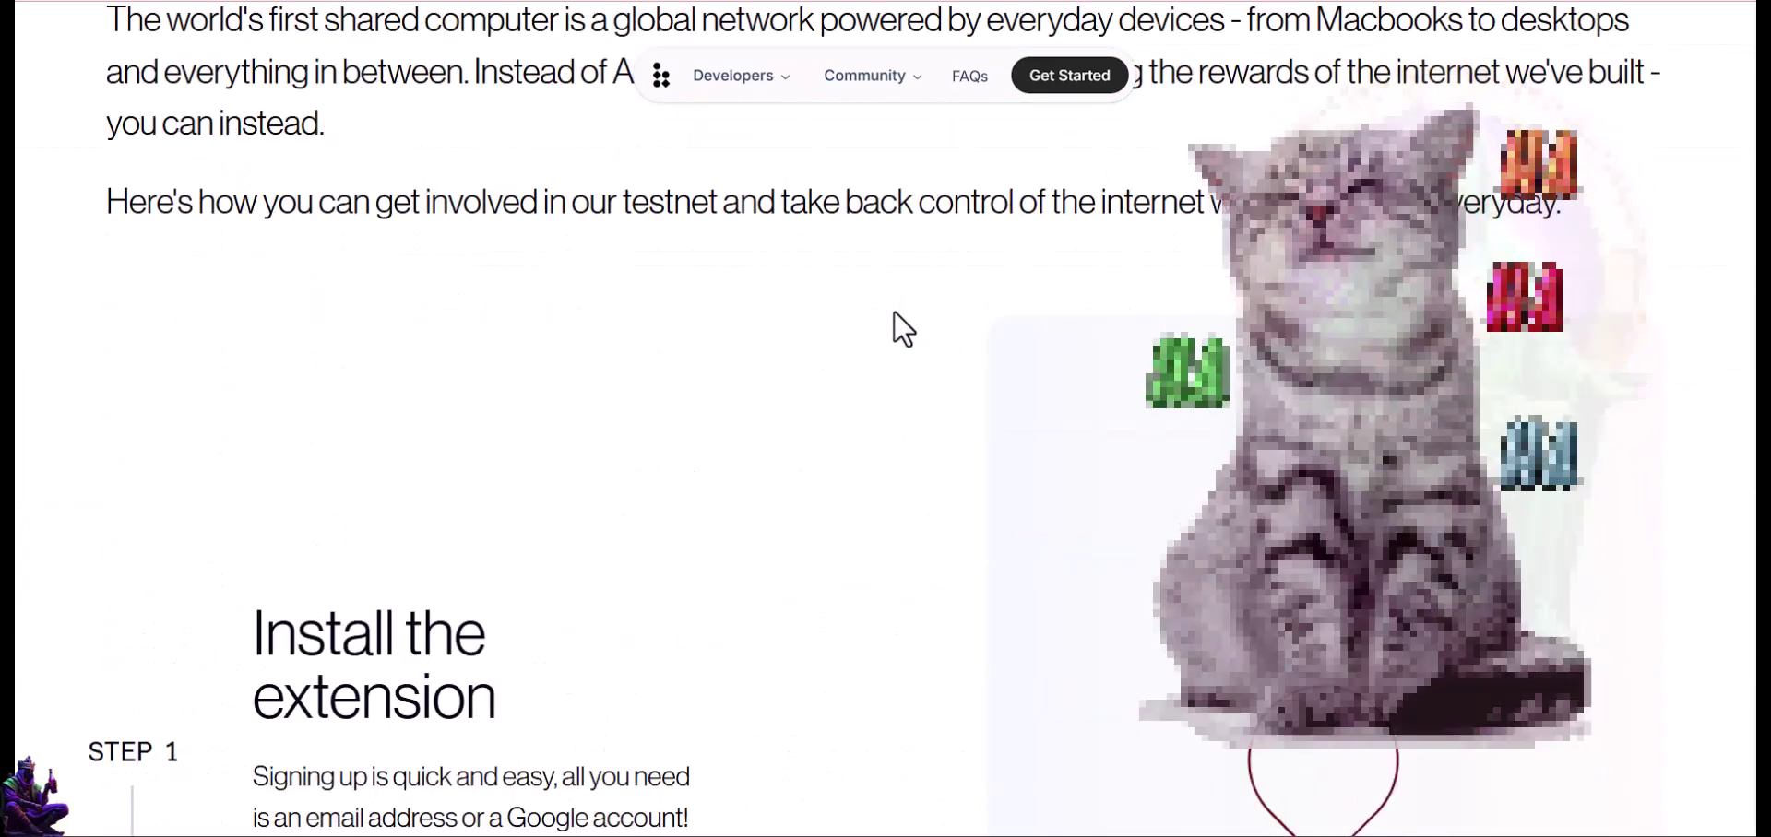
scroll(894, 312, down, 3)
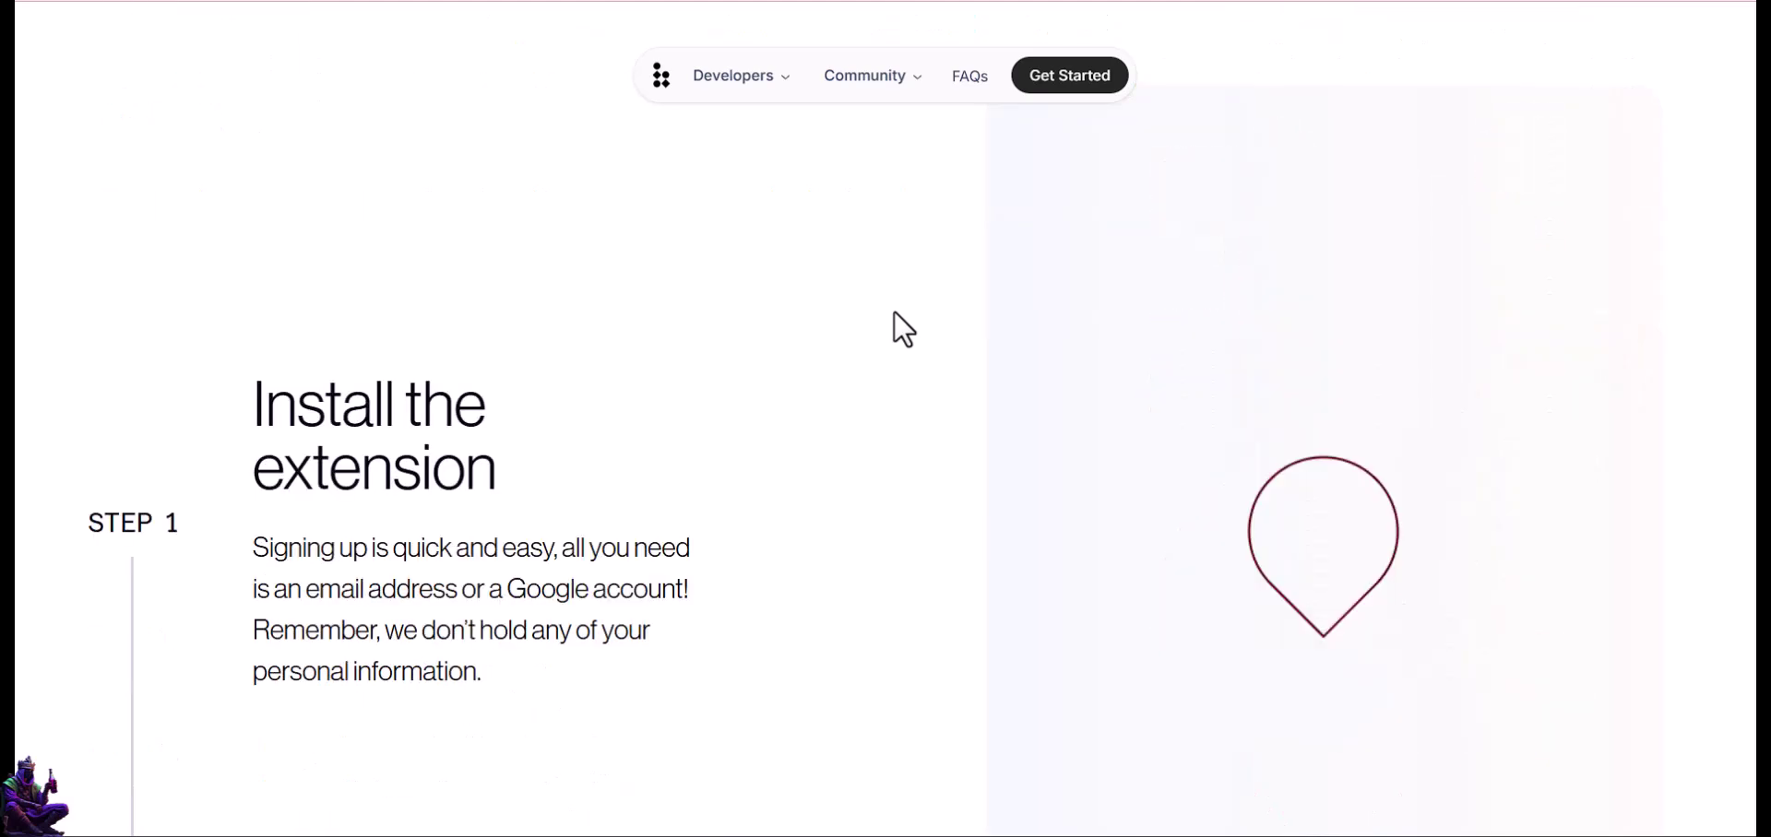
scroll(895, 323, down, 4)
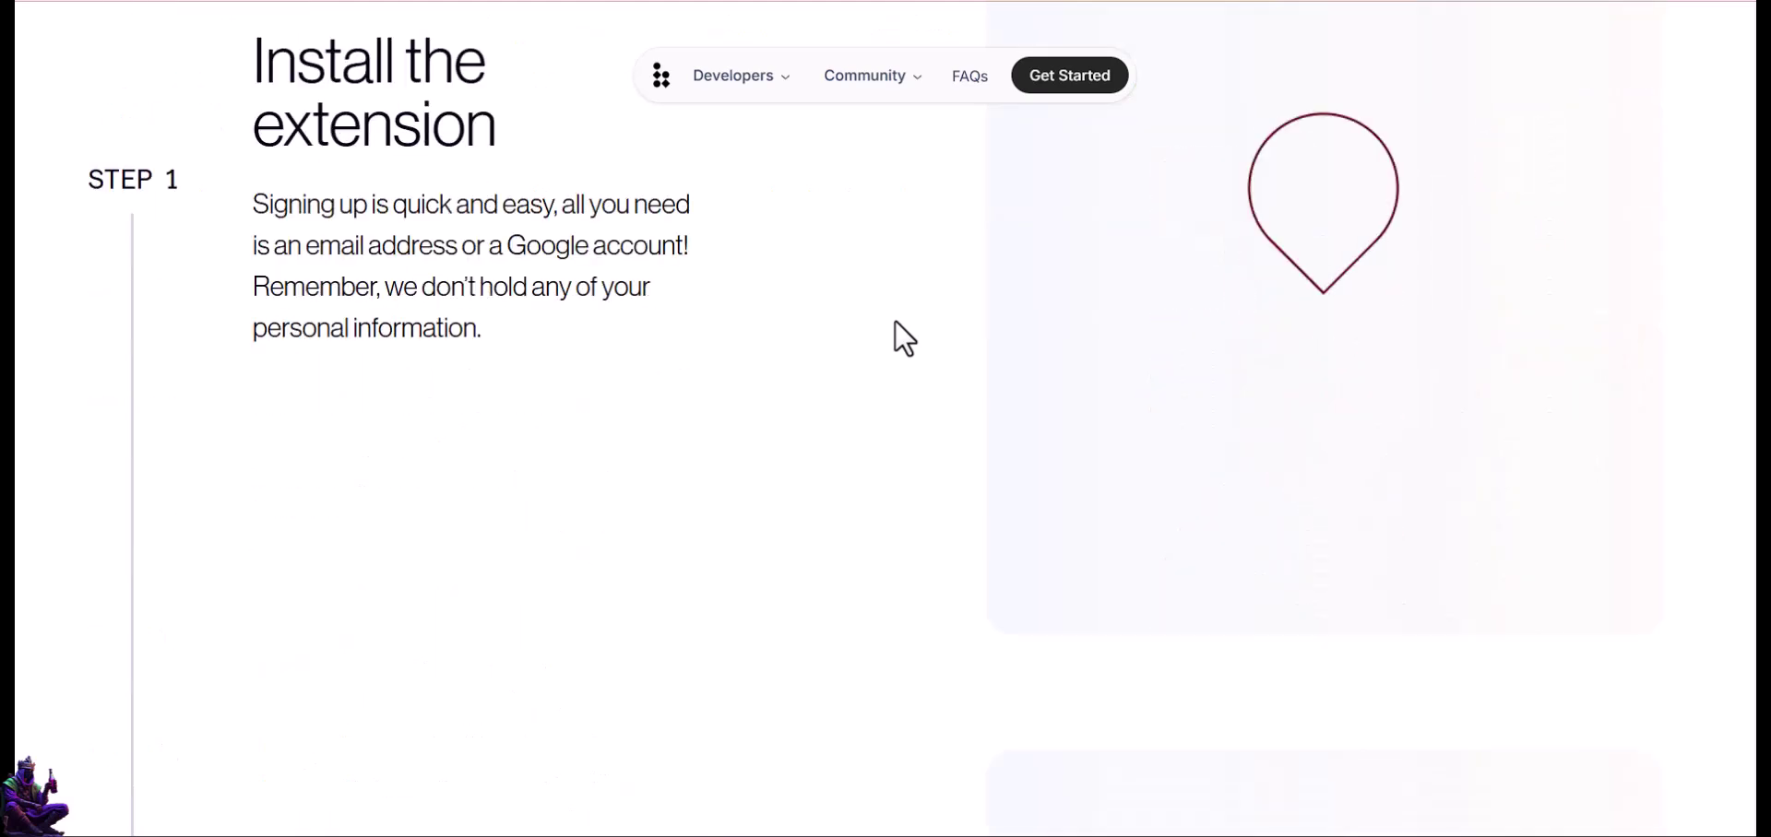
scroll(895, 323, down, 4)
scroll(894, 319, down, 4)
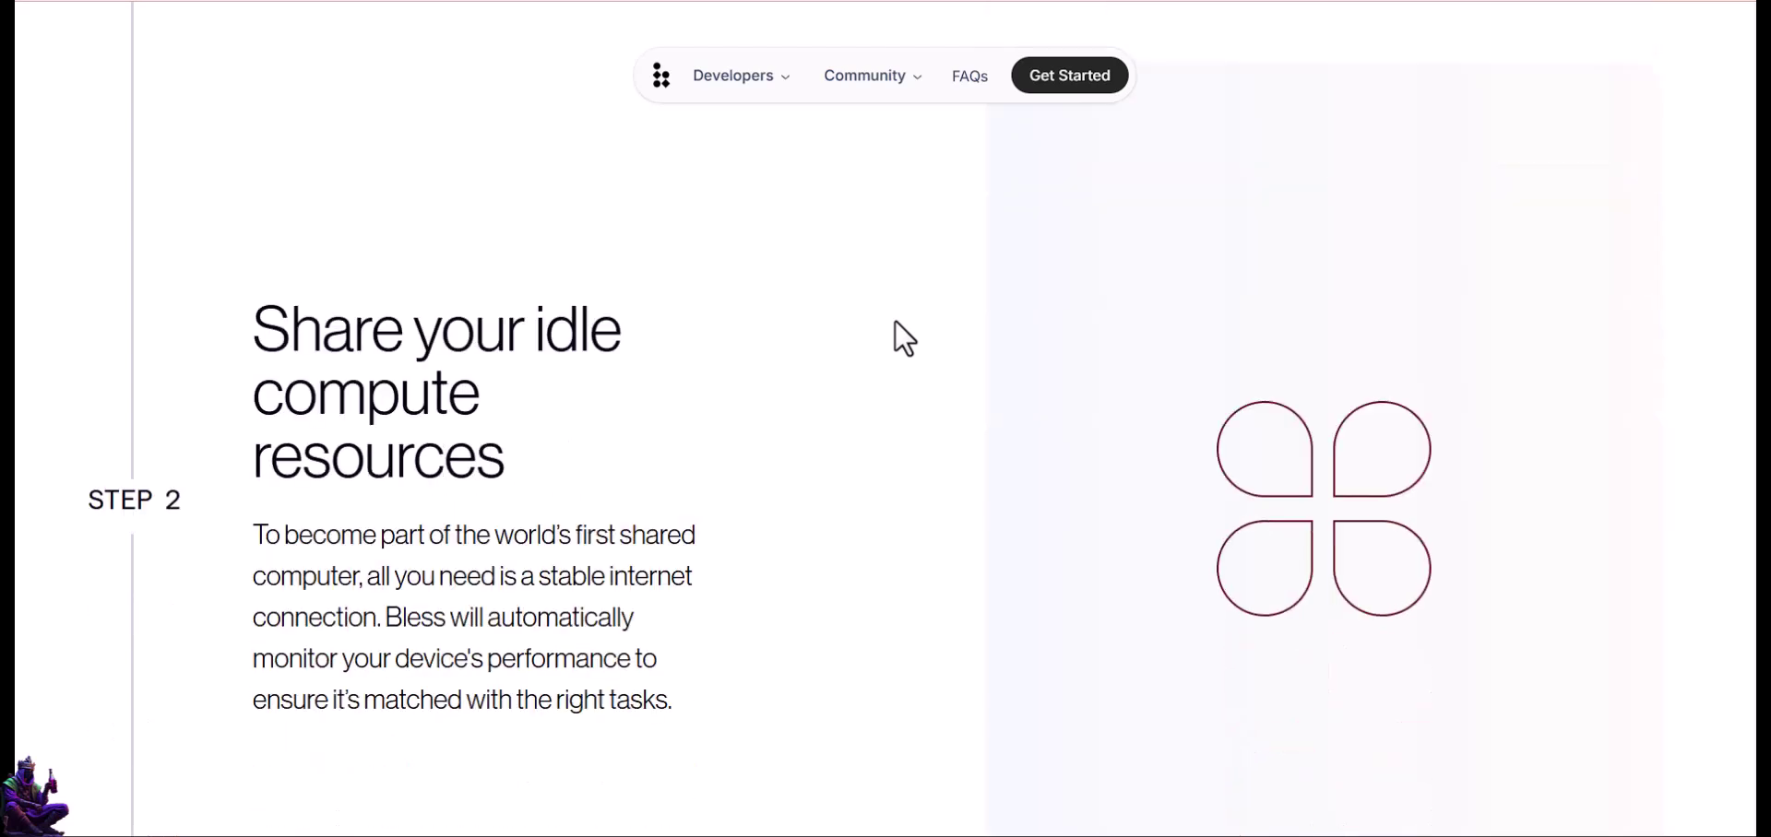
scroll(894, 321, down, 7)
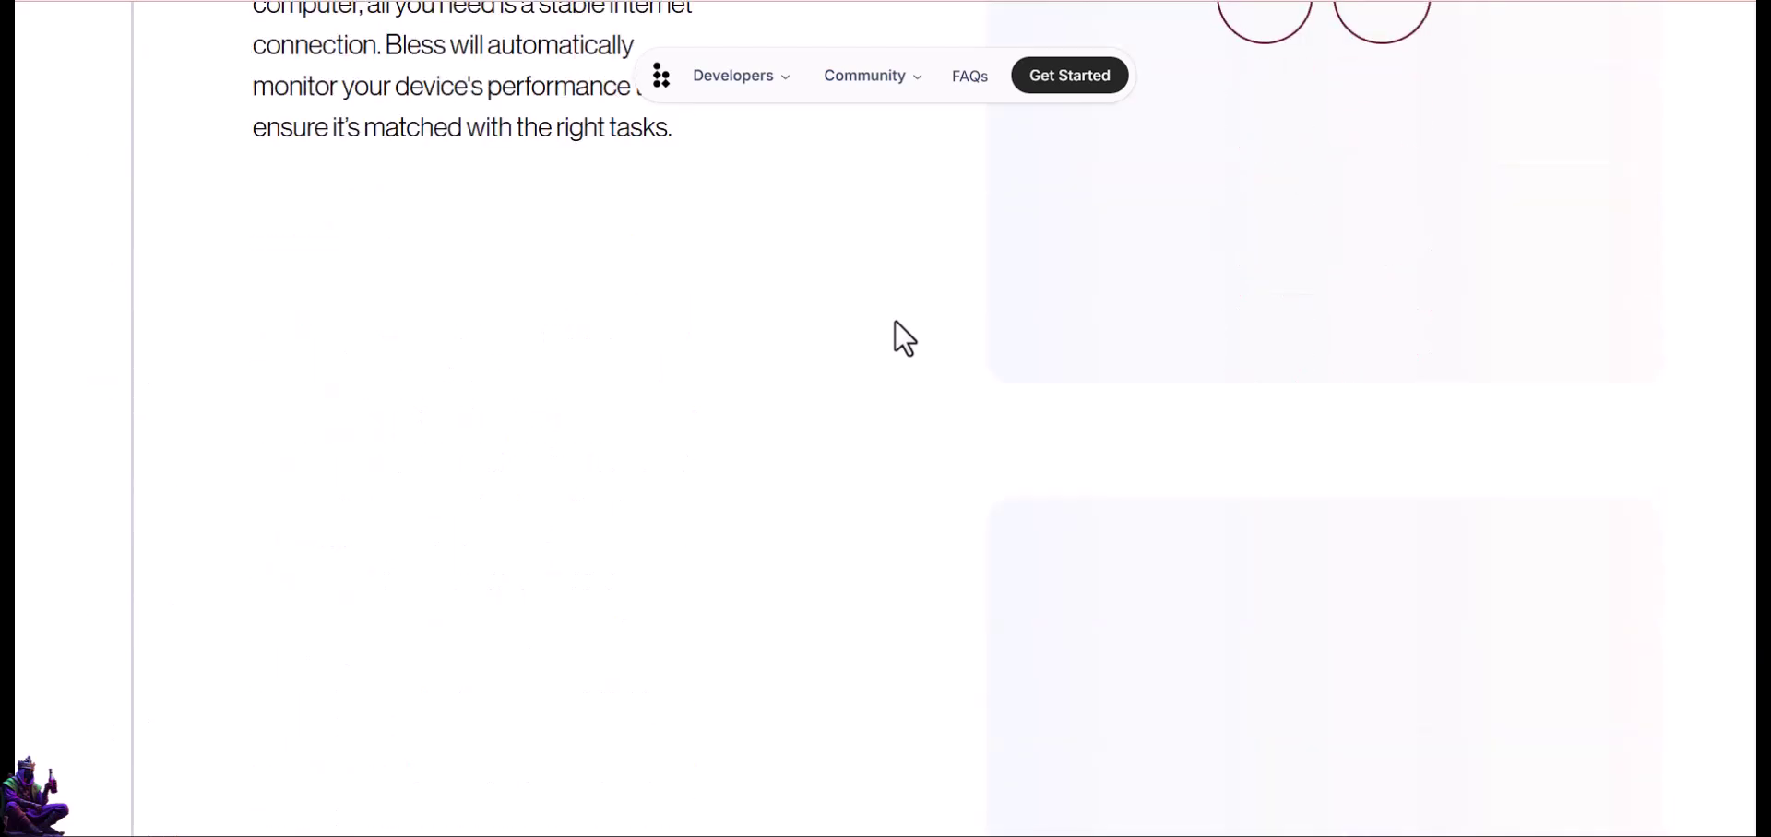
scroll(904, 338, down, 7)
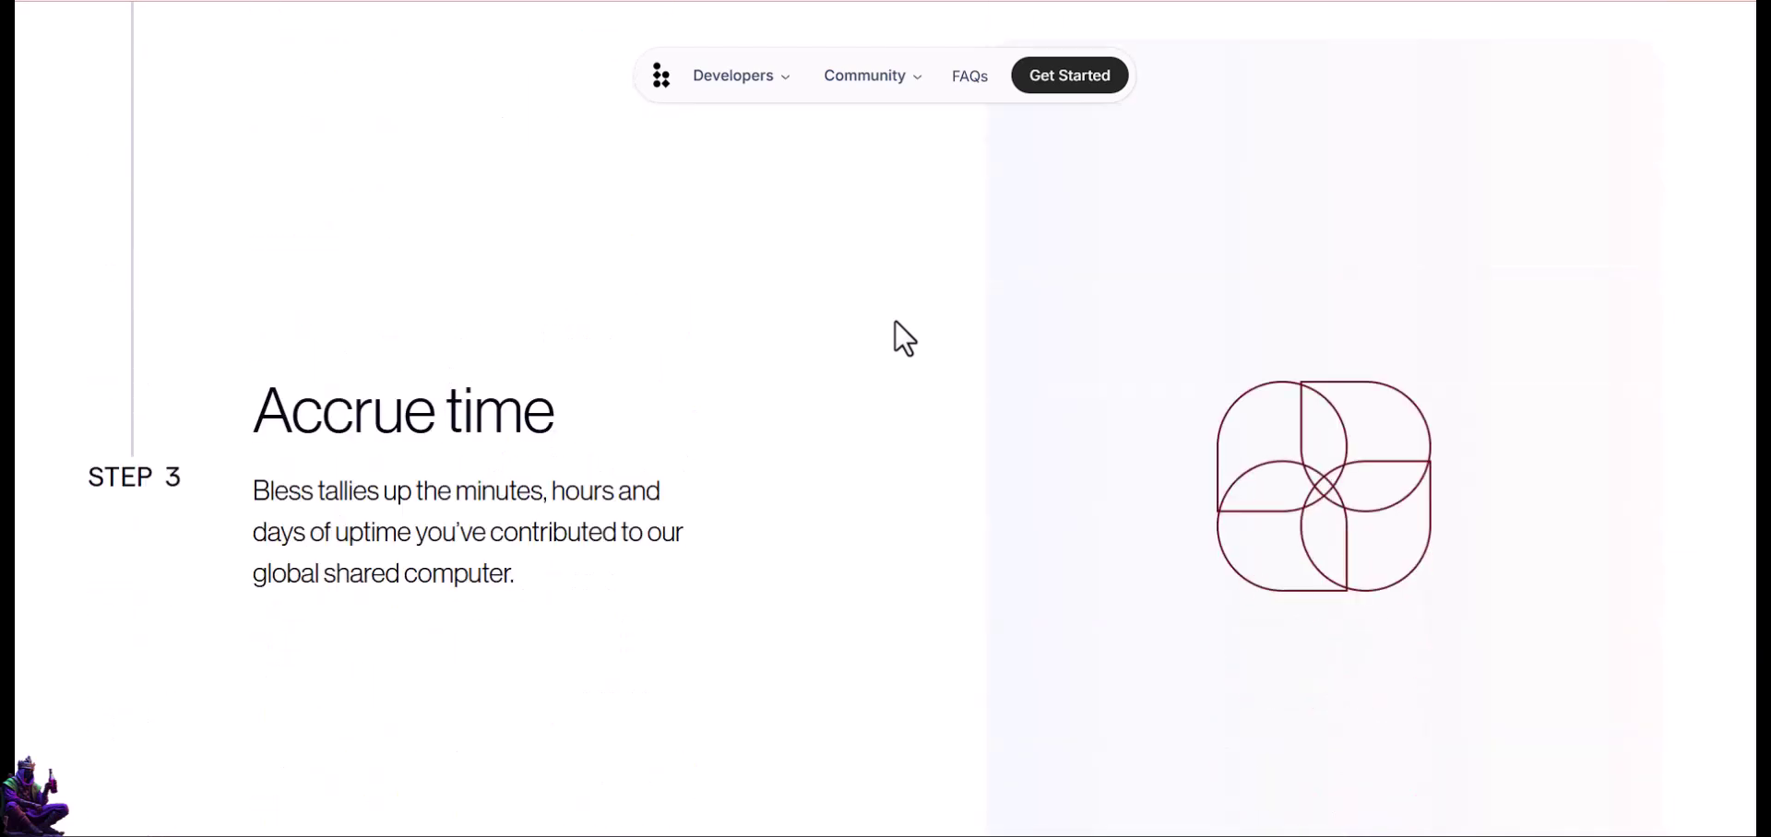
scroll(904, 338, down, 4)
scroll(894, 321, down, 4)
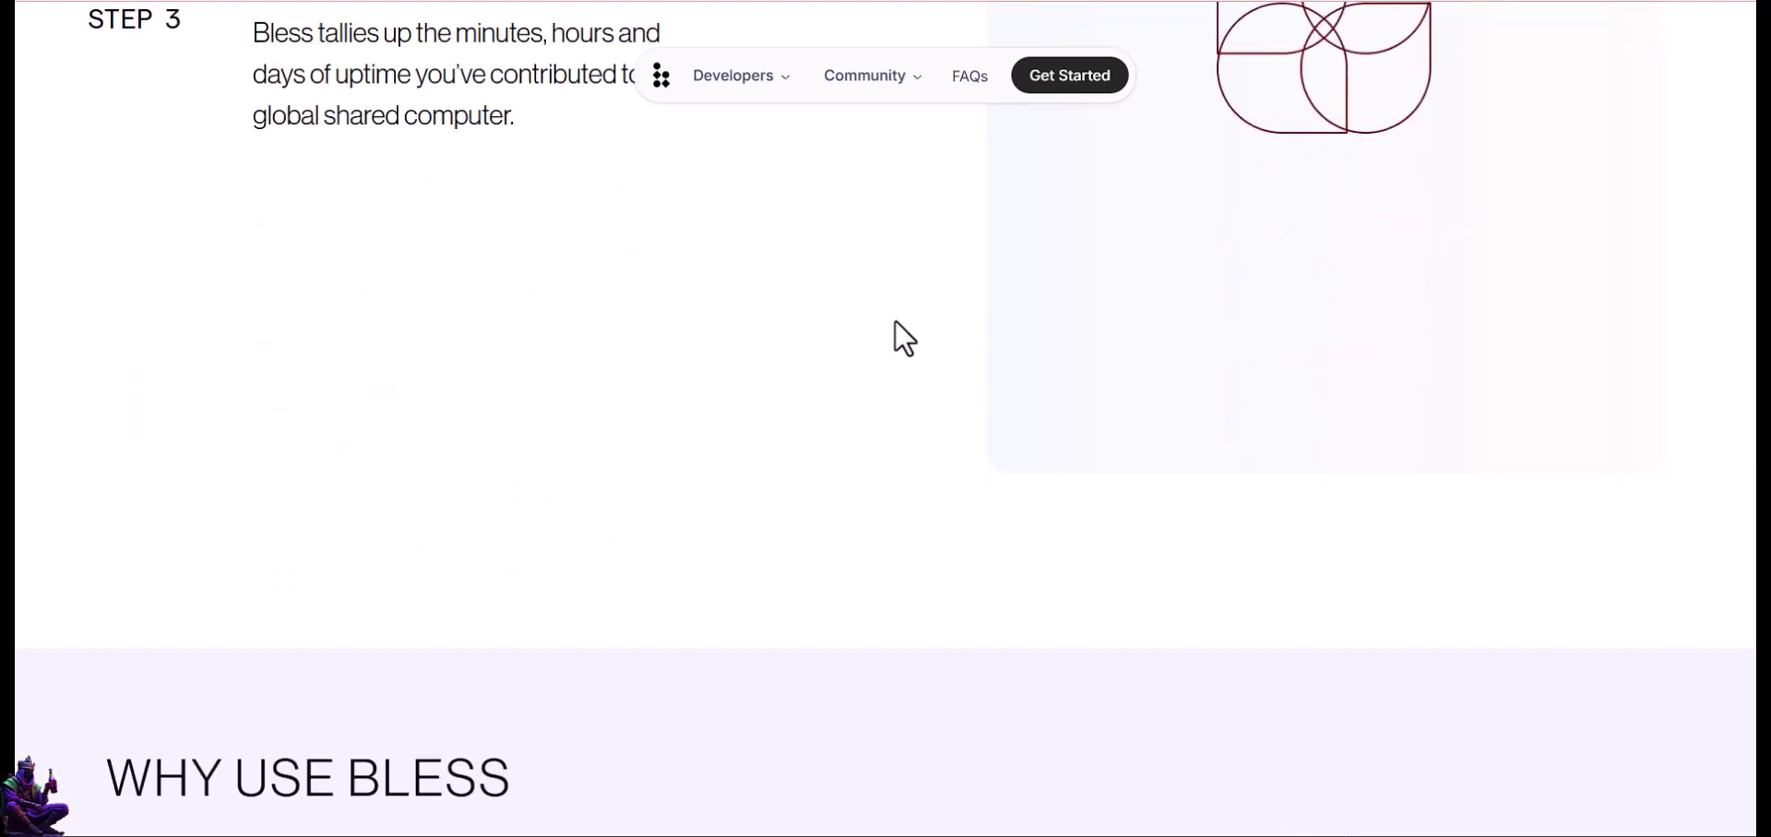
scroll(895, 321, down, 3)
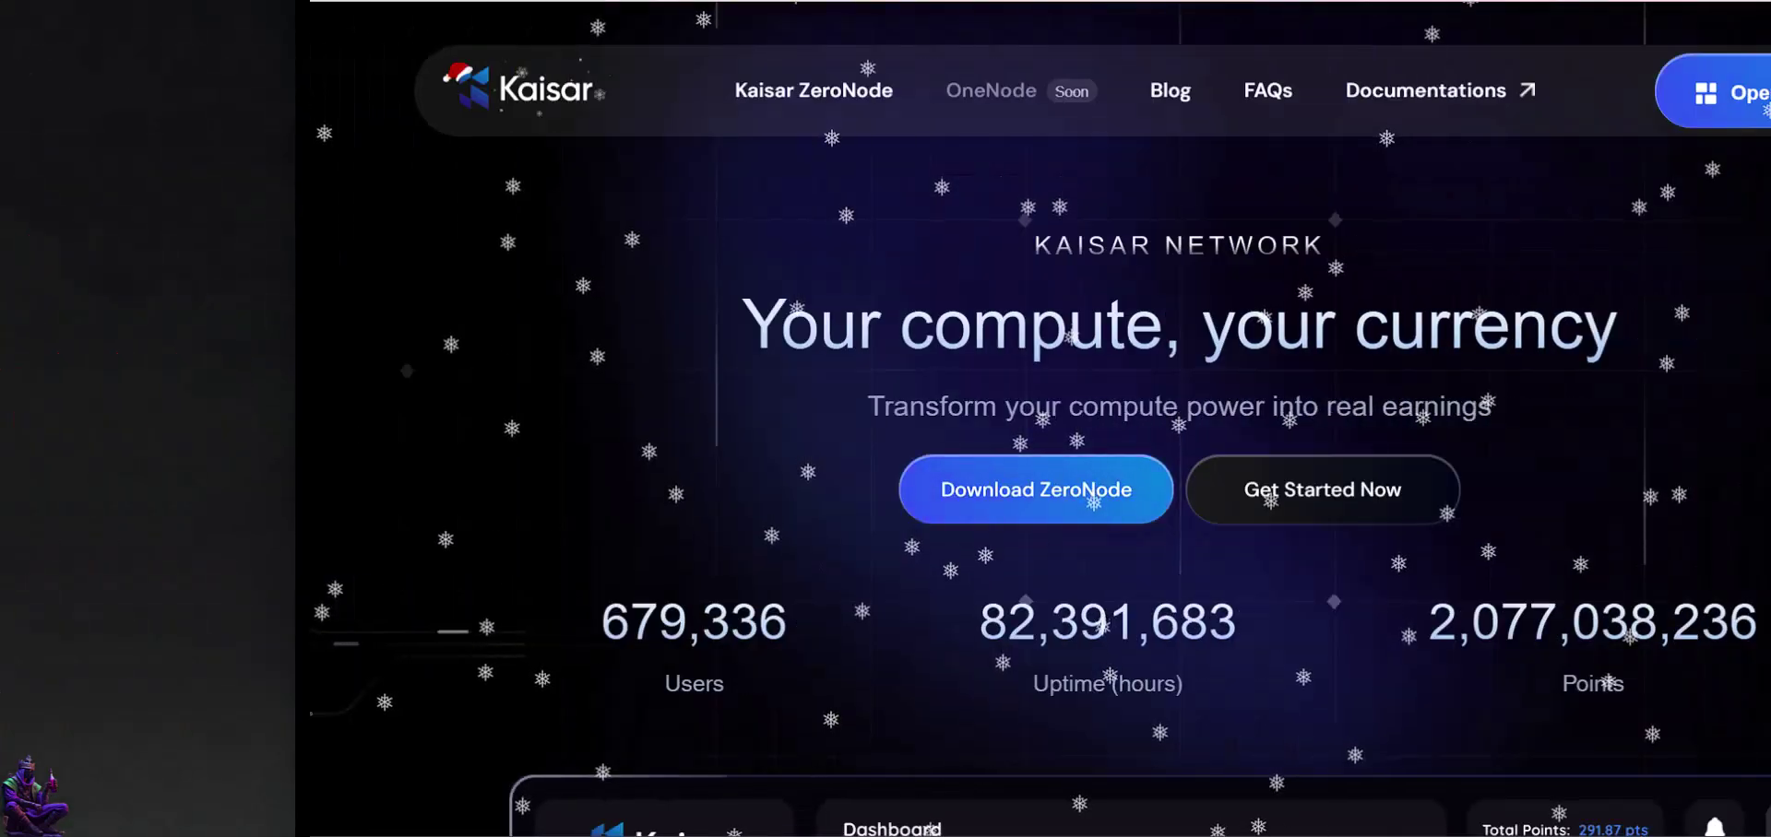
Step: Scroll through the Kaisar Network homepage features and the Kaisar Genesis NFT listings on OpenSea
scroll(886, 461, down, 3)
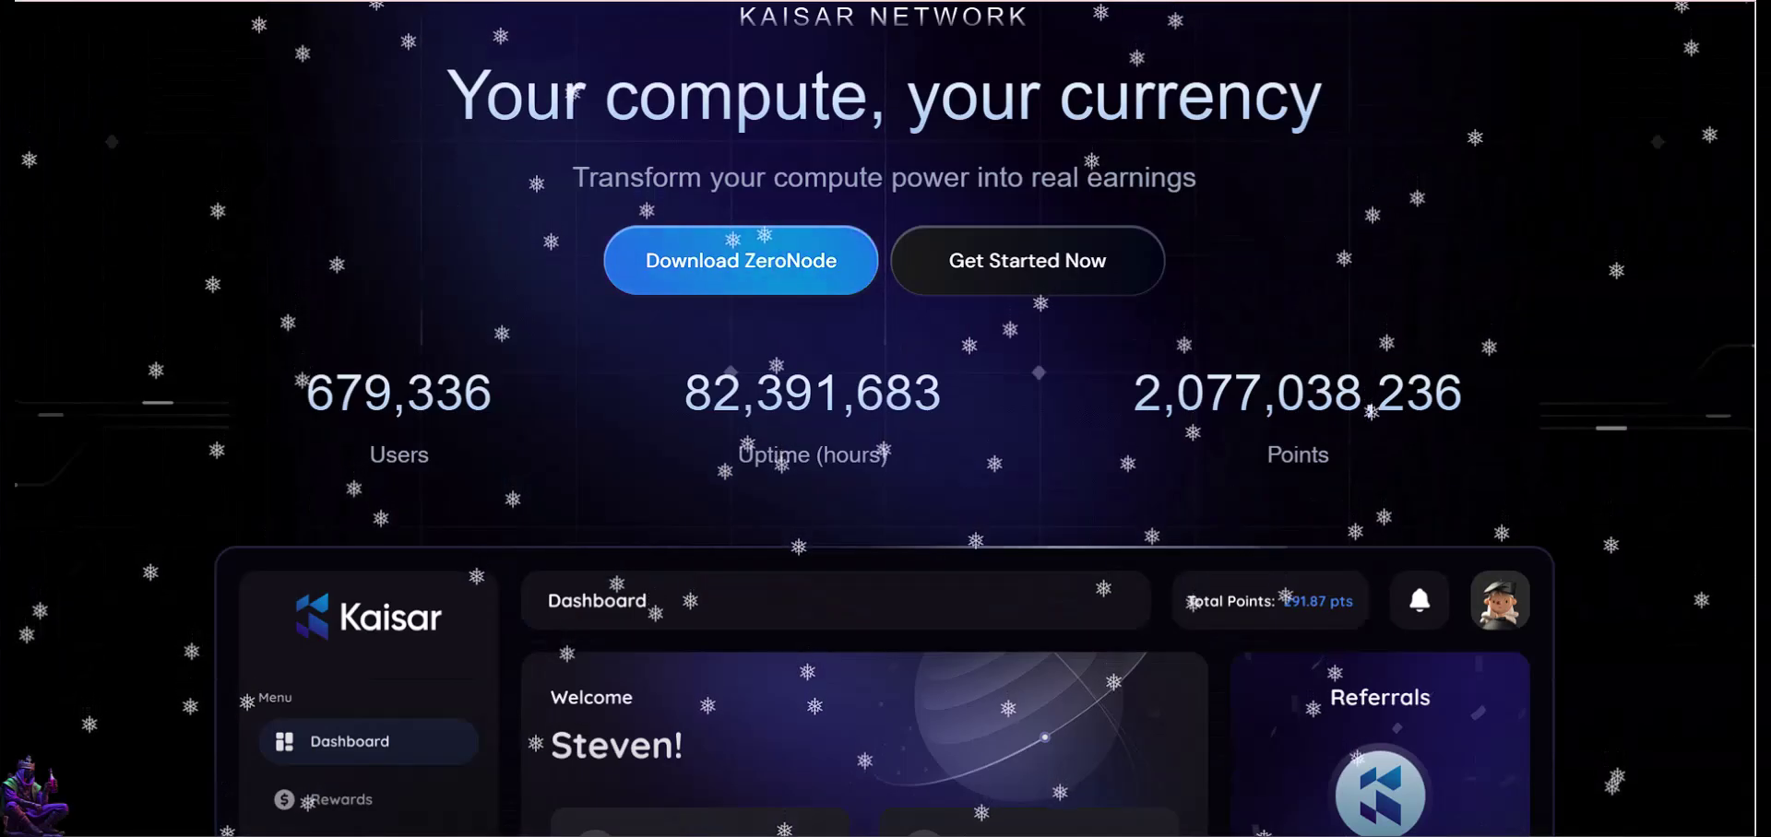
scroll(886, 461, down, 1)
scroll(885, 461, down, 4)
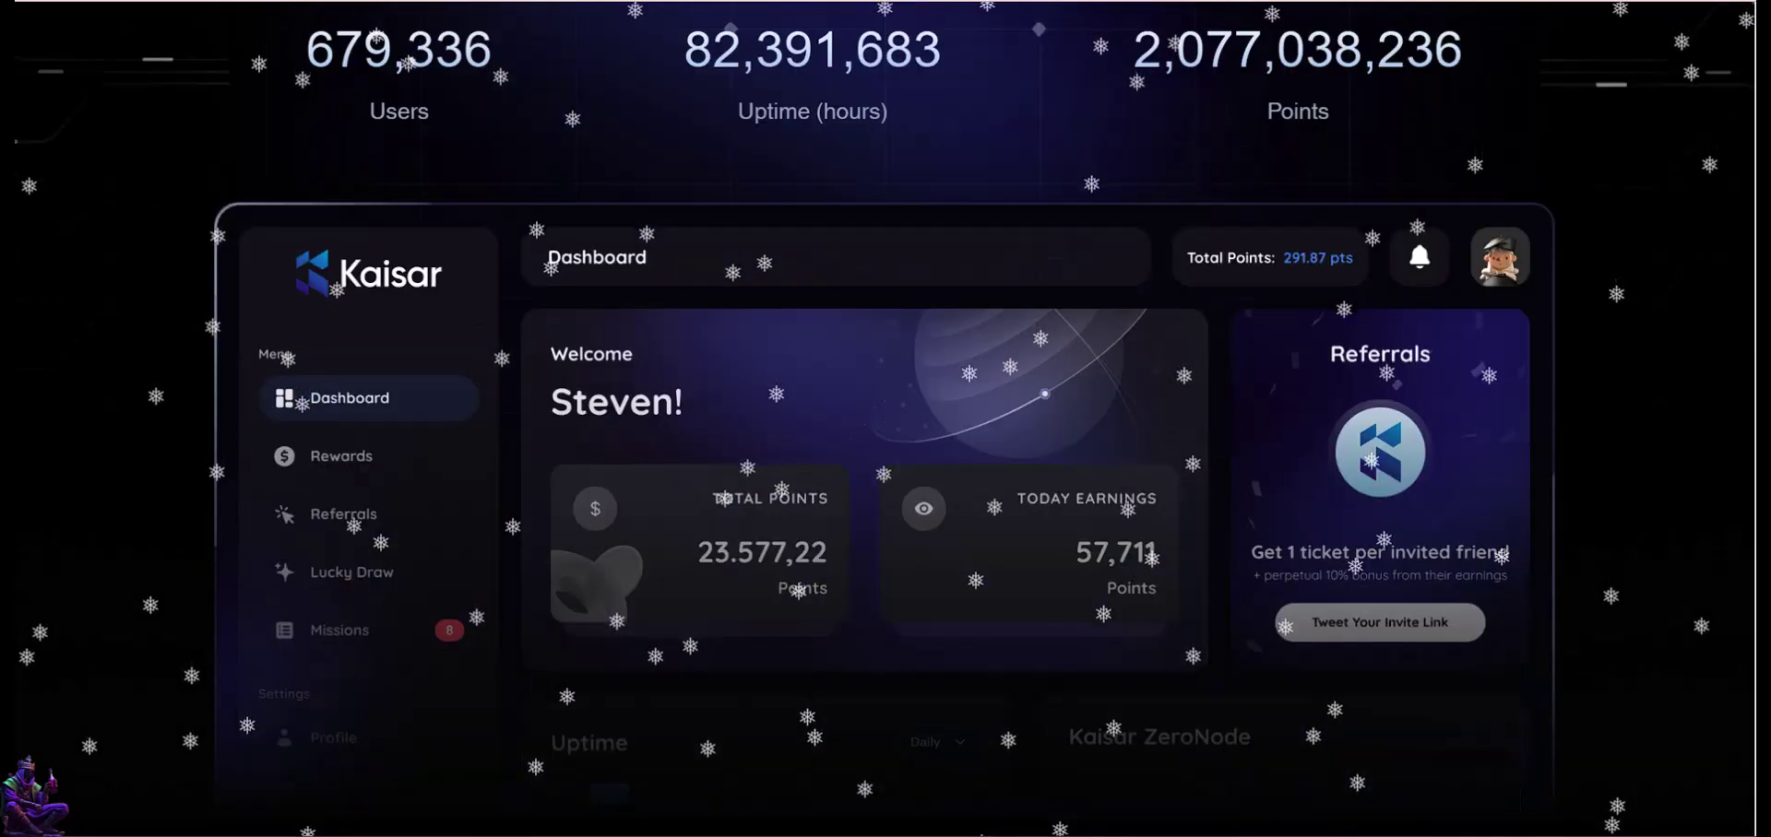
scroll(885, 461, down, 3)
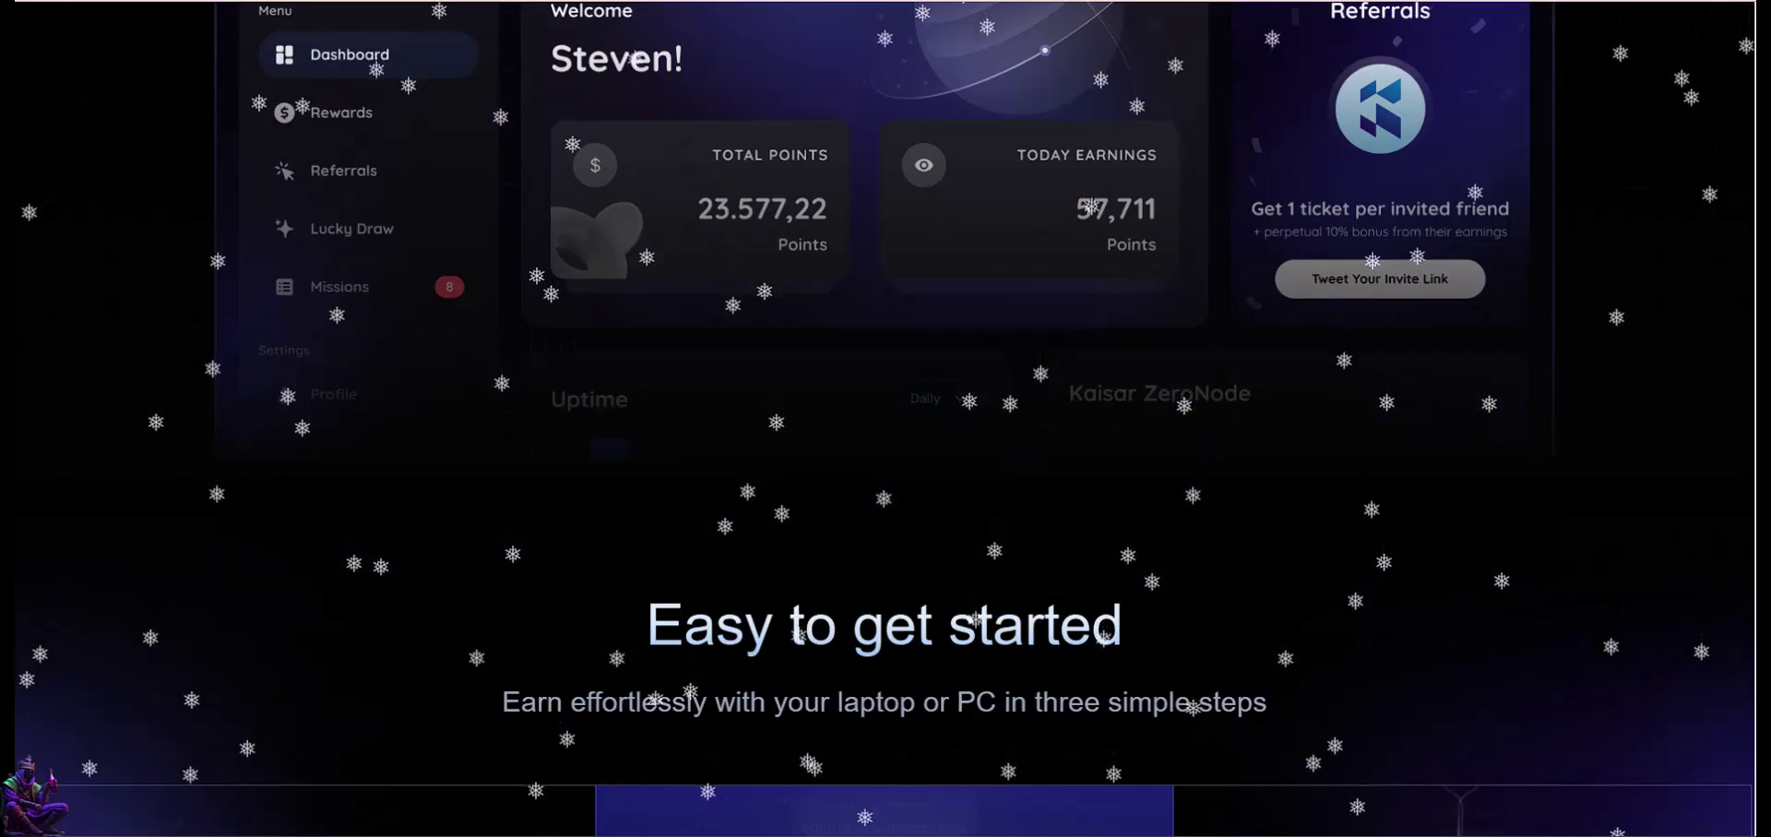
scroll(885, 461, down, 4)
scroll(885, 462, down, 3)
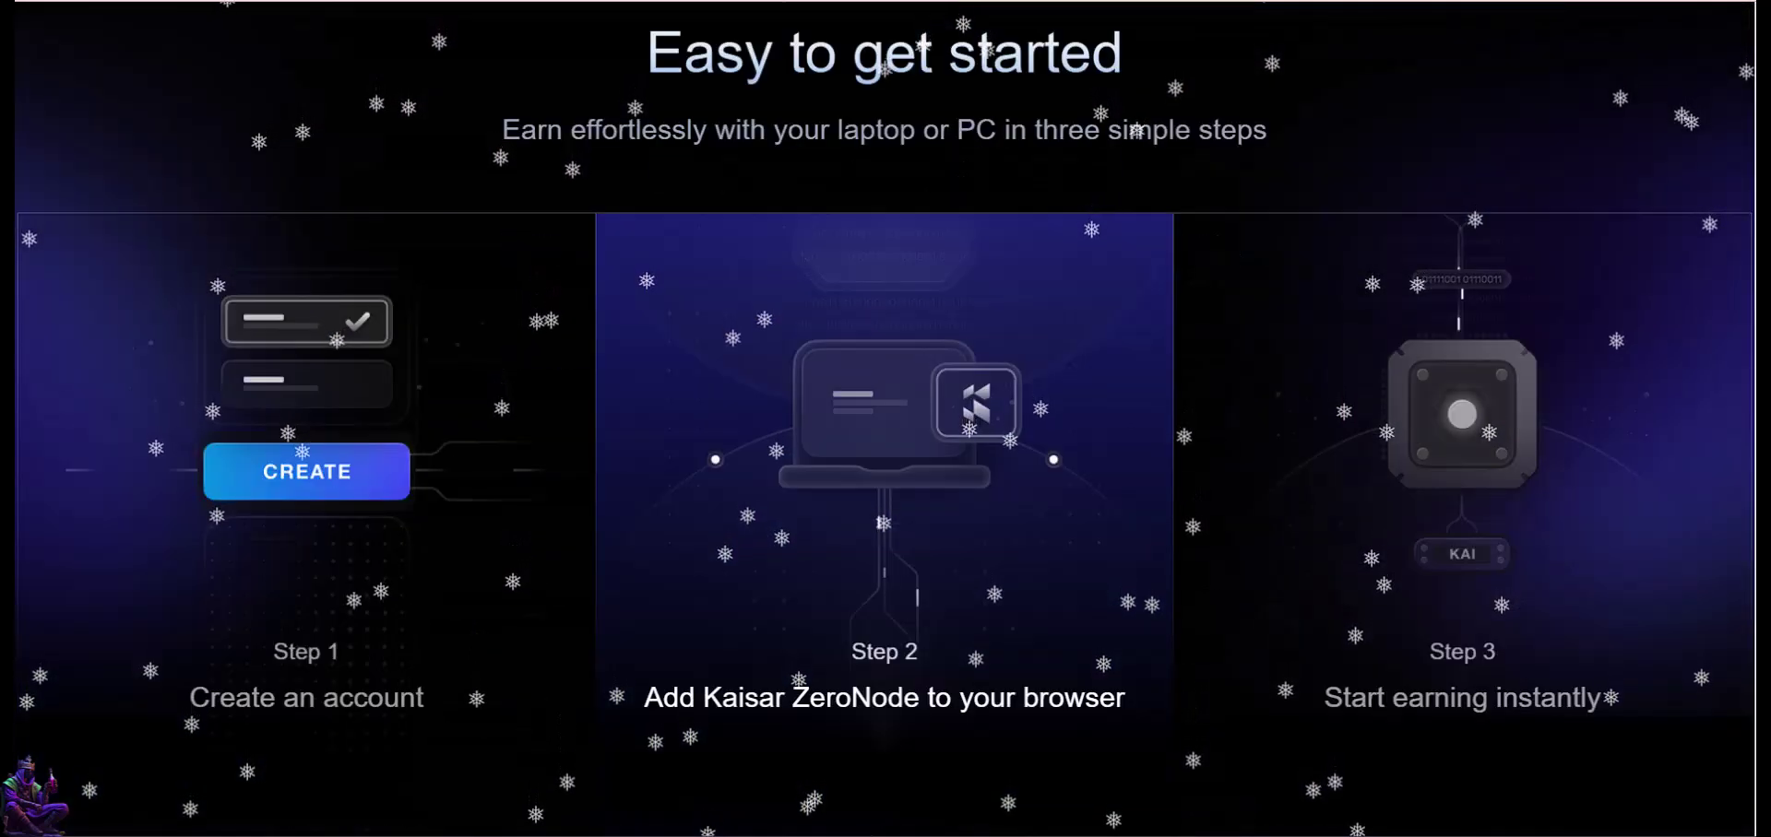
scroll(885, 461, down, 4)
scroll(886, 461, down, 12)
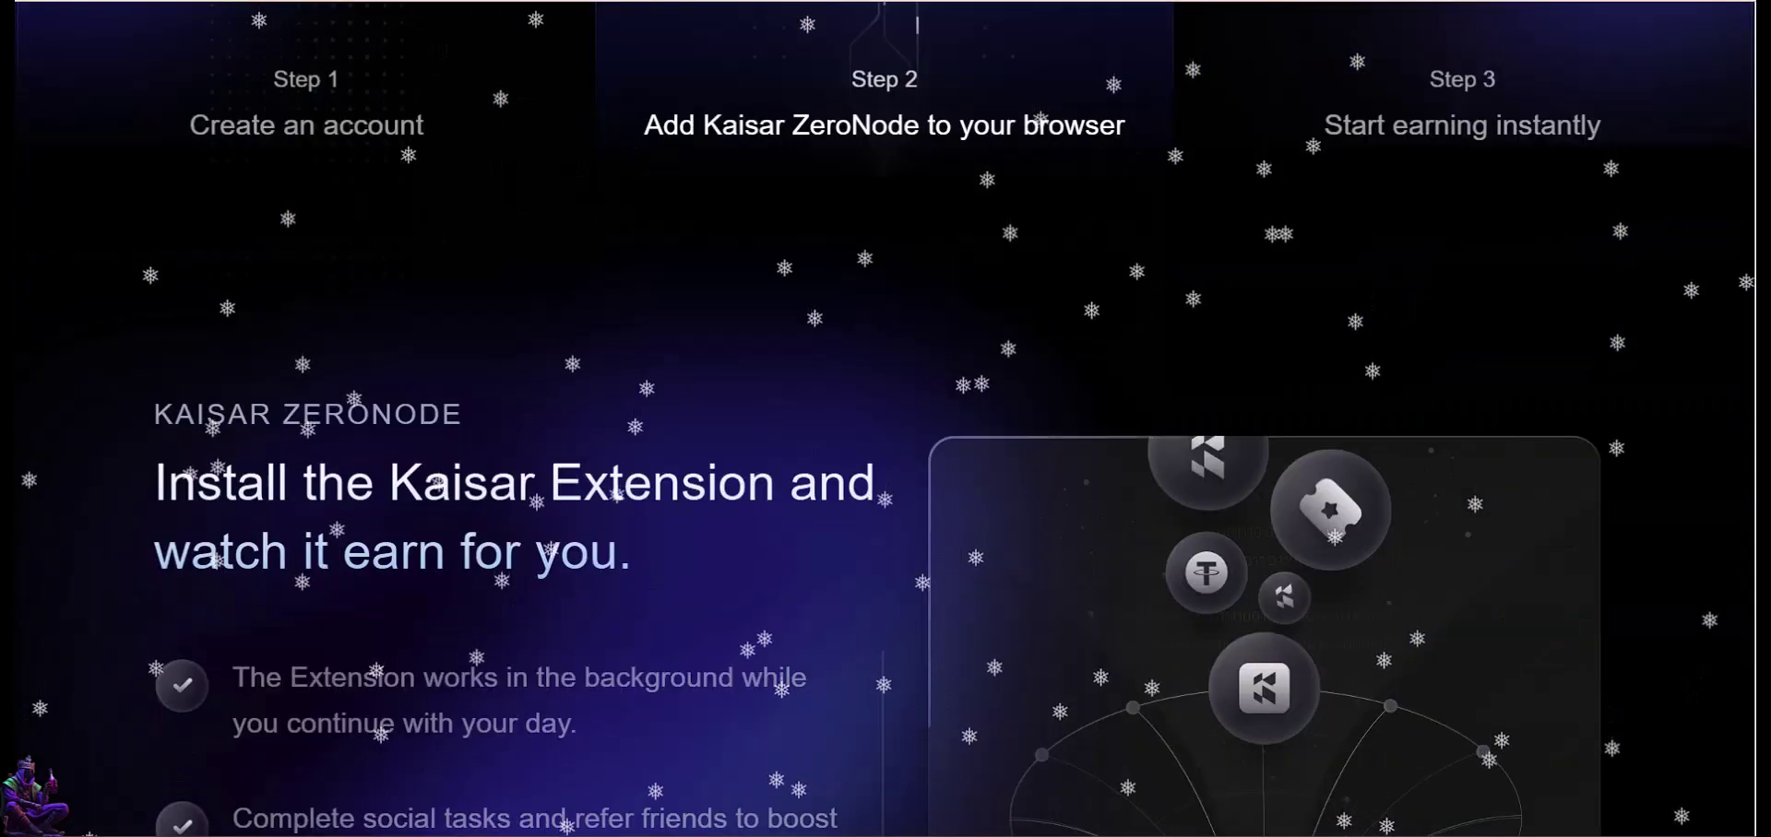
scroll(885, 461, down, 8)
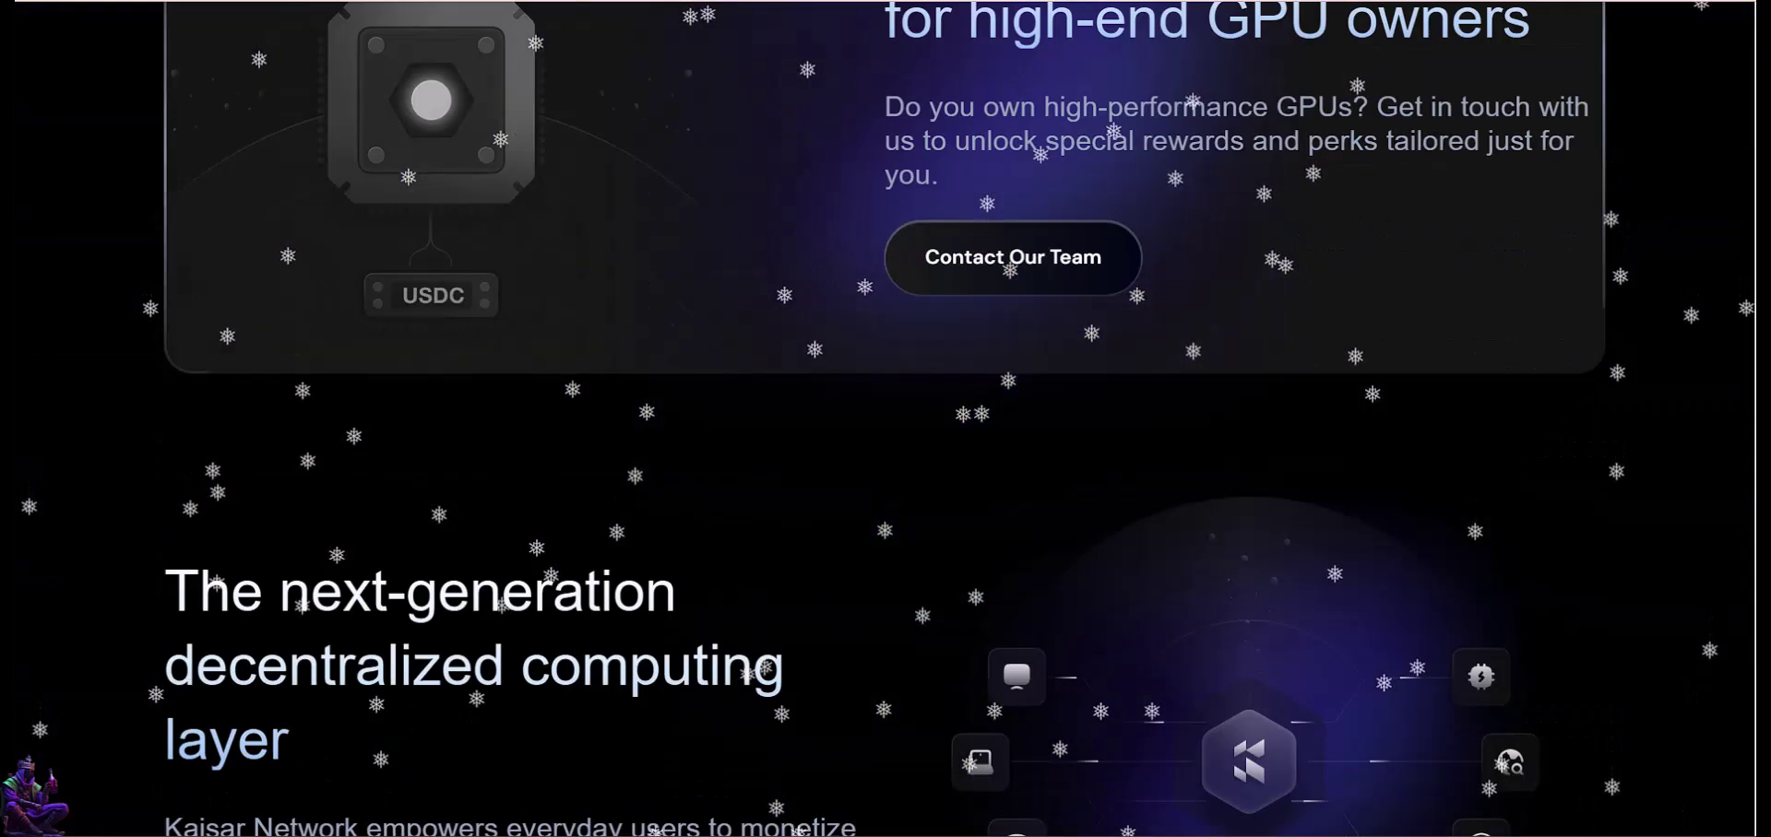
scroll(886, 461, down, 4)
scroll(885, 461, down, 5)
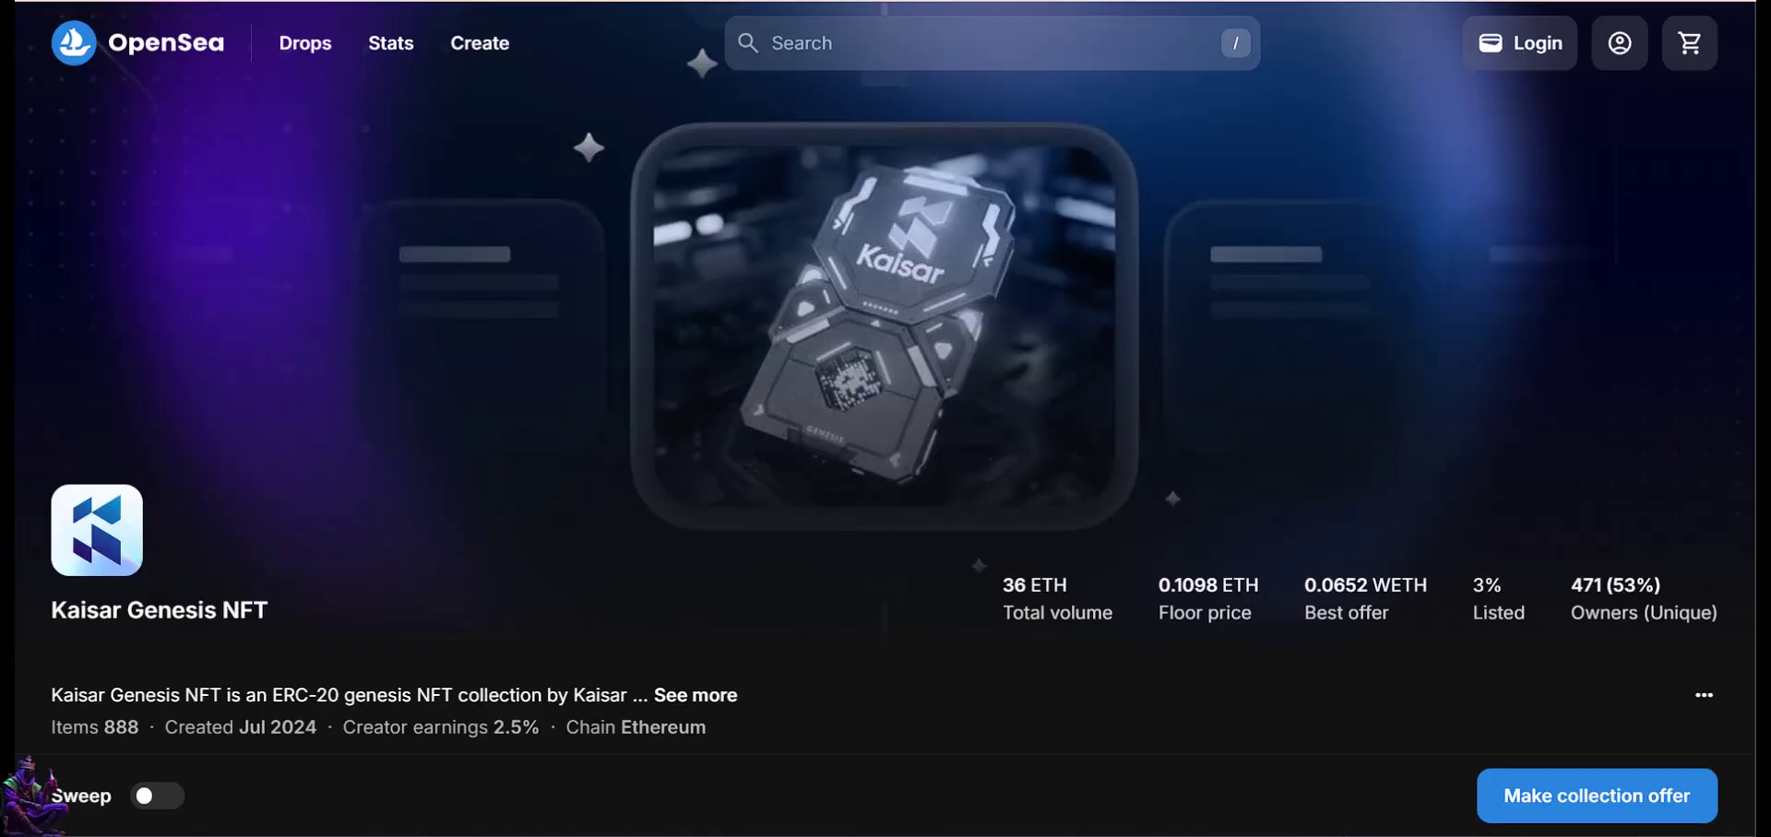
scroll(886, 461, down, 3)
scroll(885, 461, down, 7)
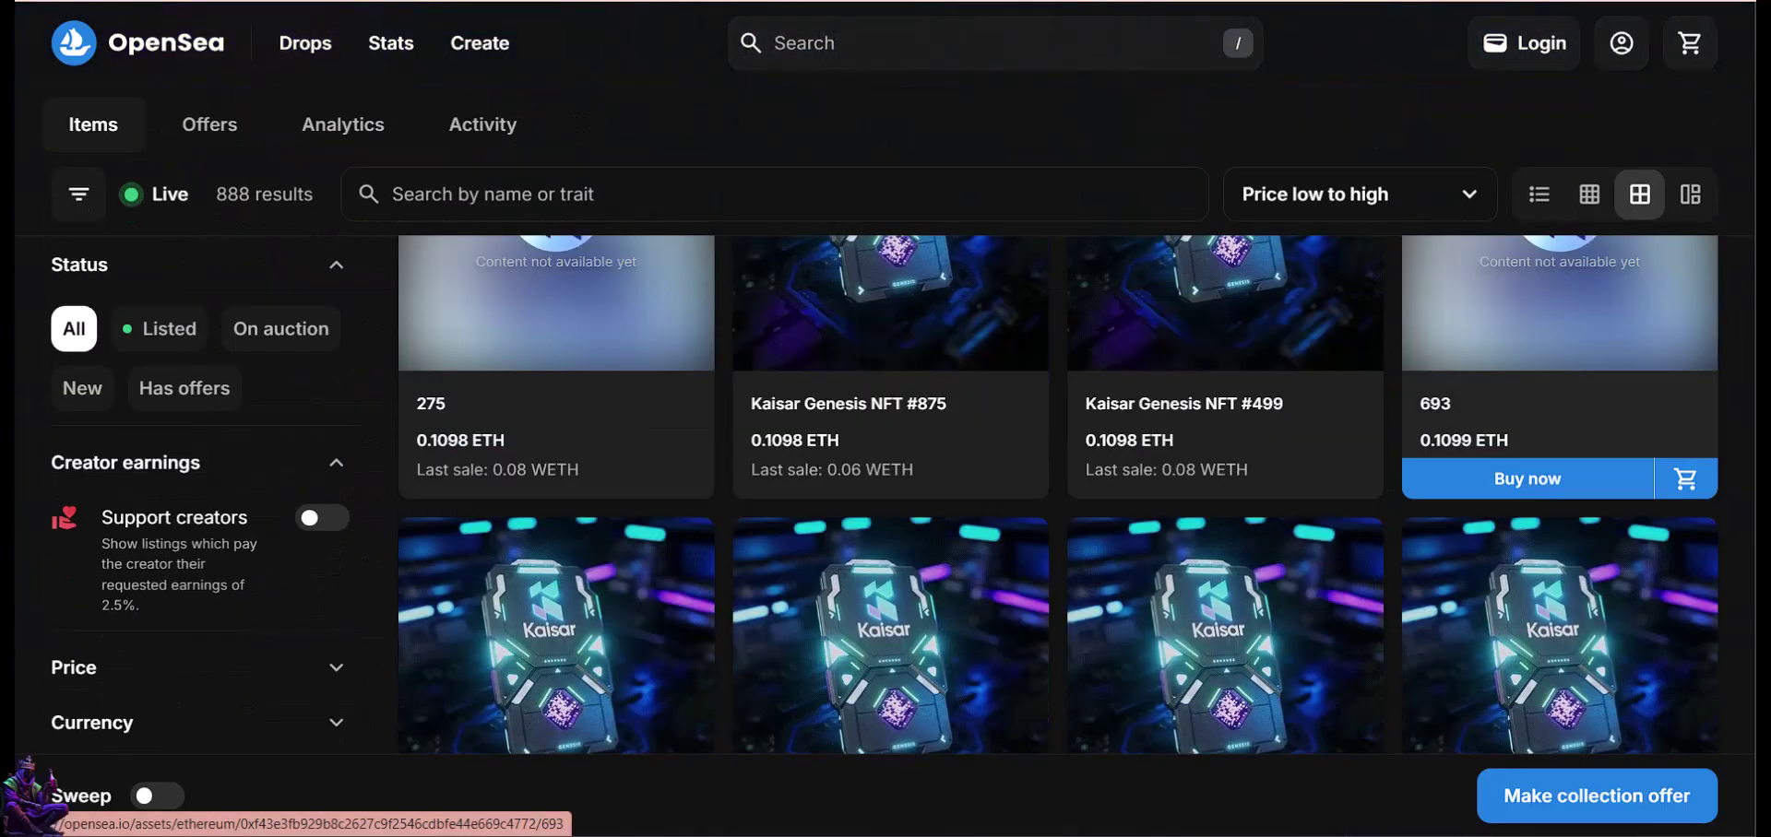
scroll(885, 461, down, 4)
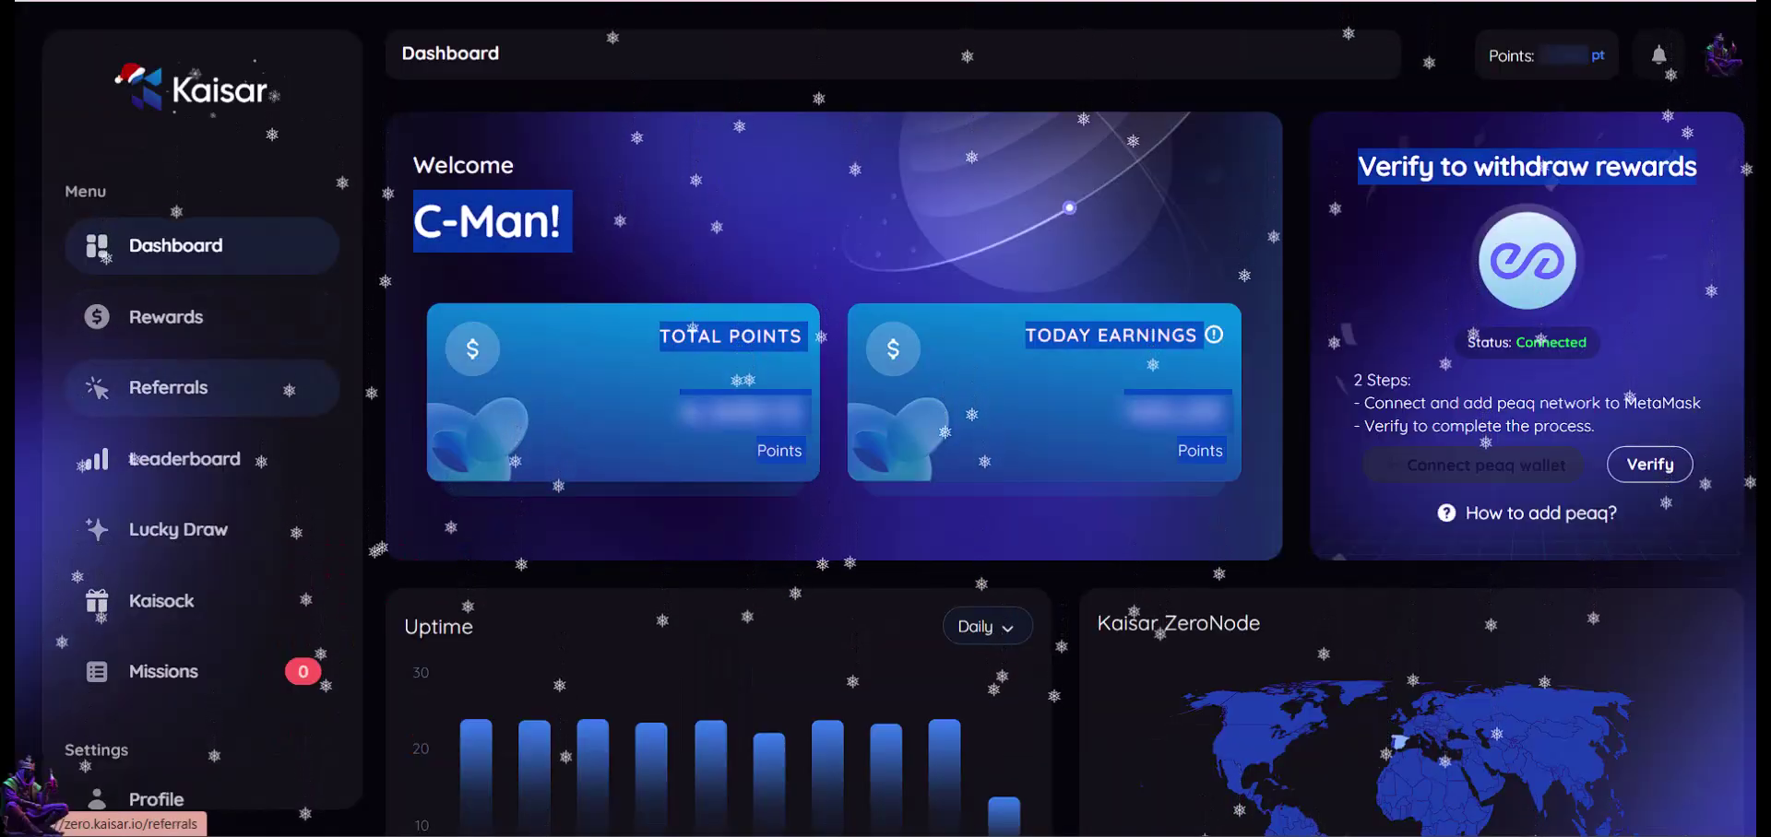
Step: Open the Kaisar dashboard's Leaderboard of top members ranked by points
click(185, 458)
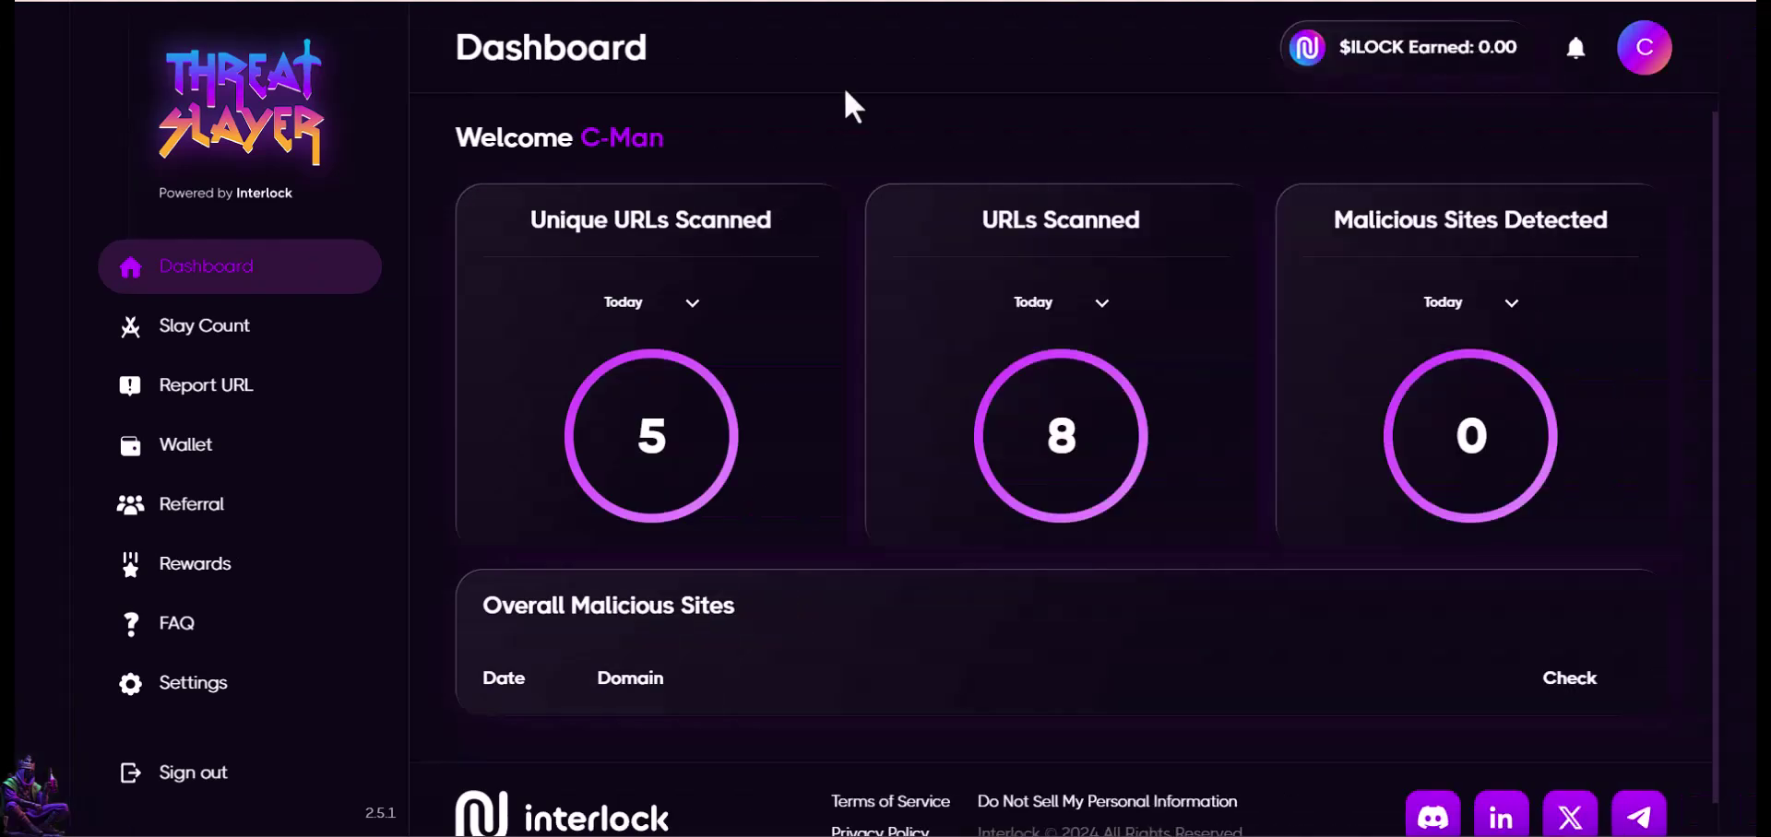
Step: Tour ThreatSlayer's slay count, report URL, wallet, referral, daily rewards and FAQ pages
click(263, 329)
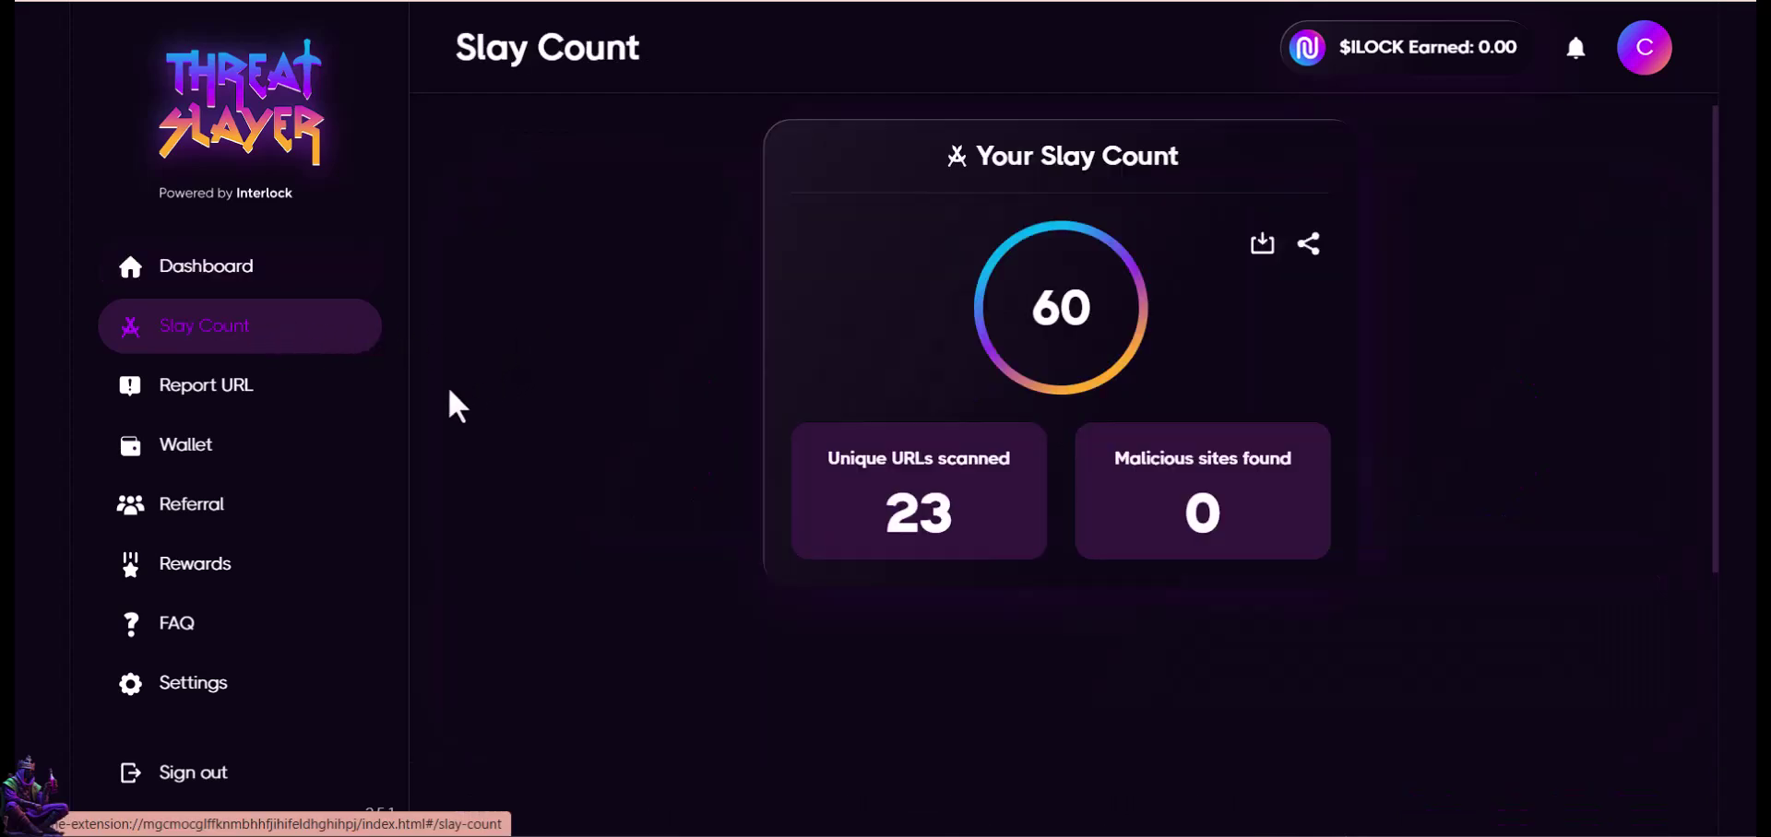
click(323, 423)
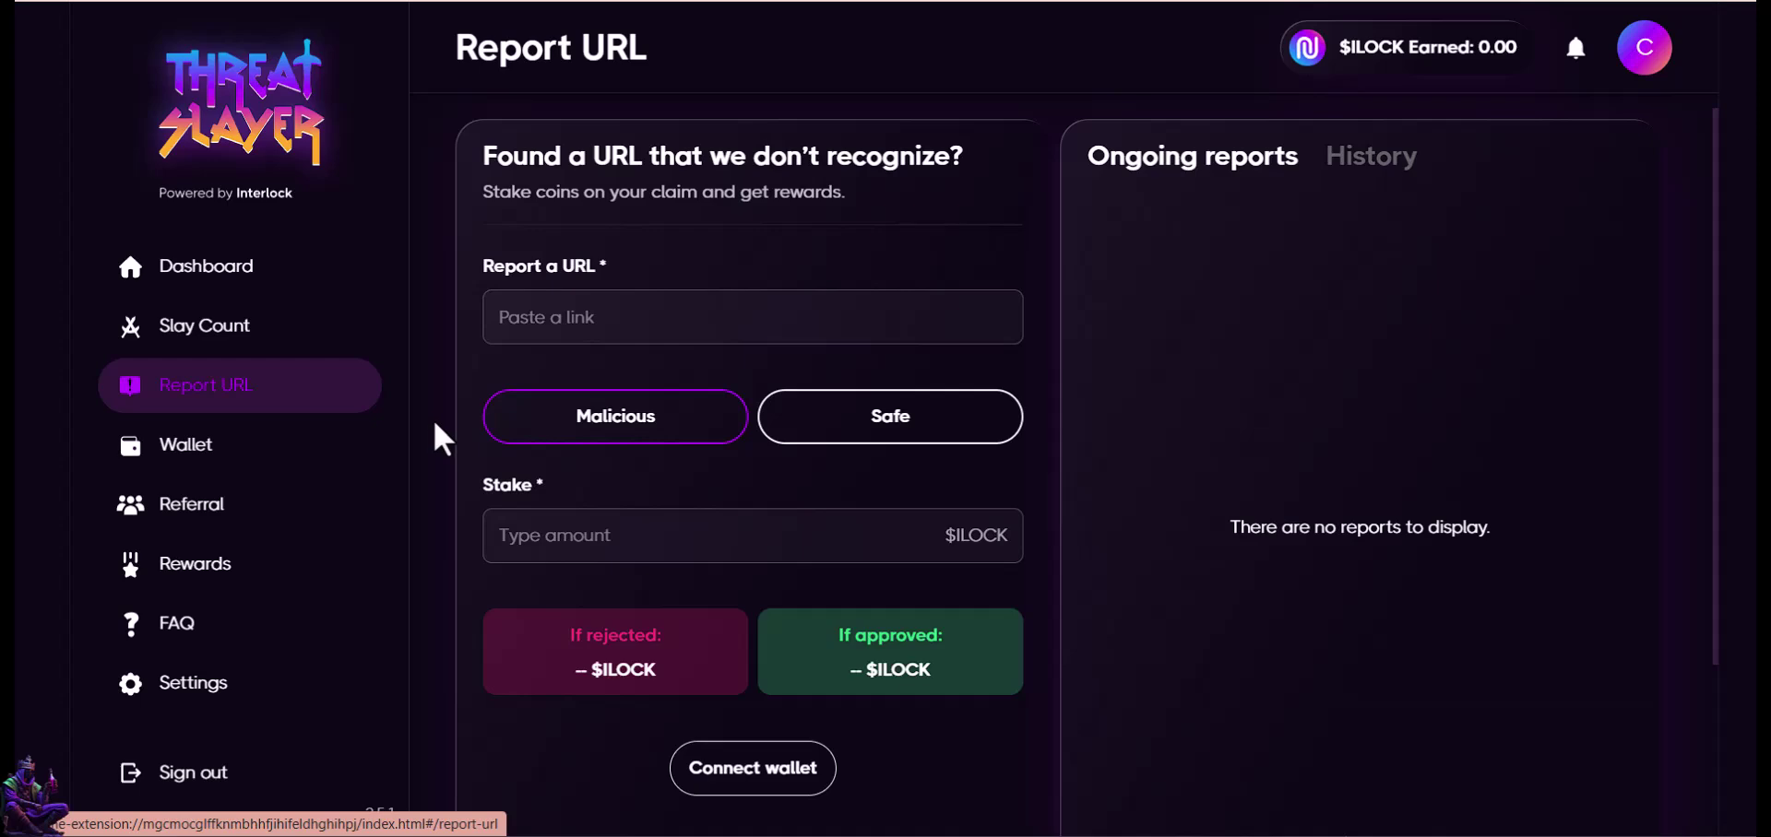
click(336, 461)
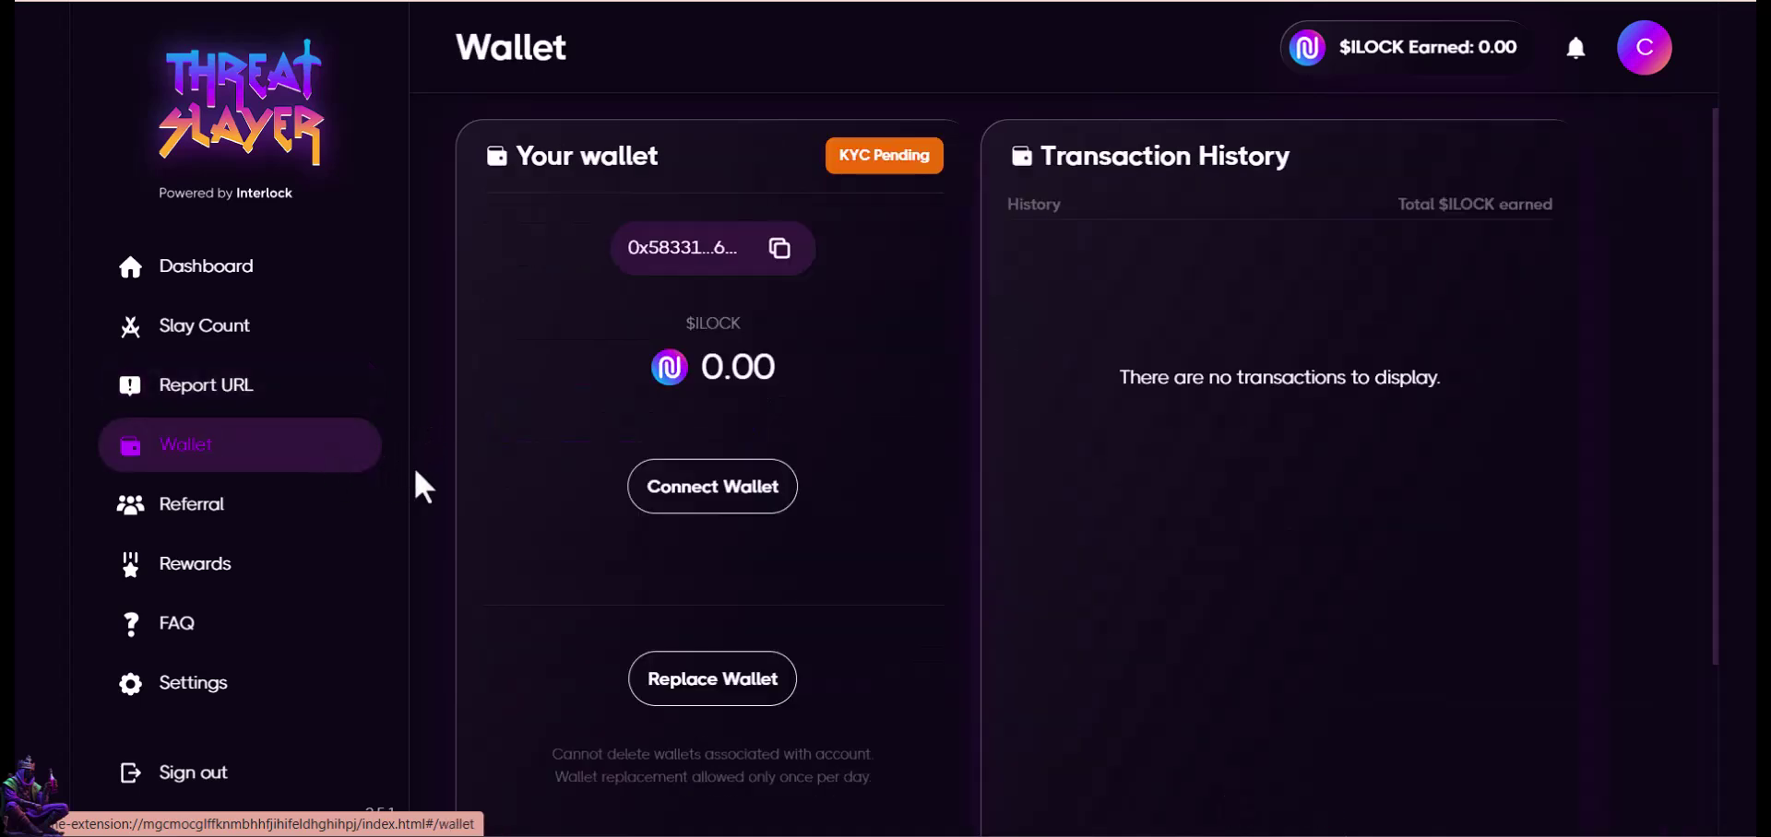
click(307, 537)
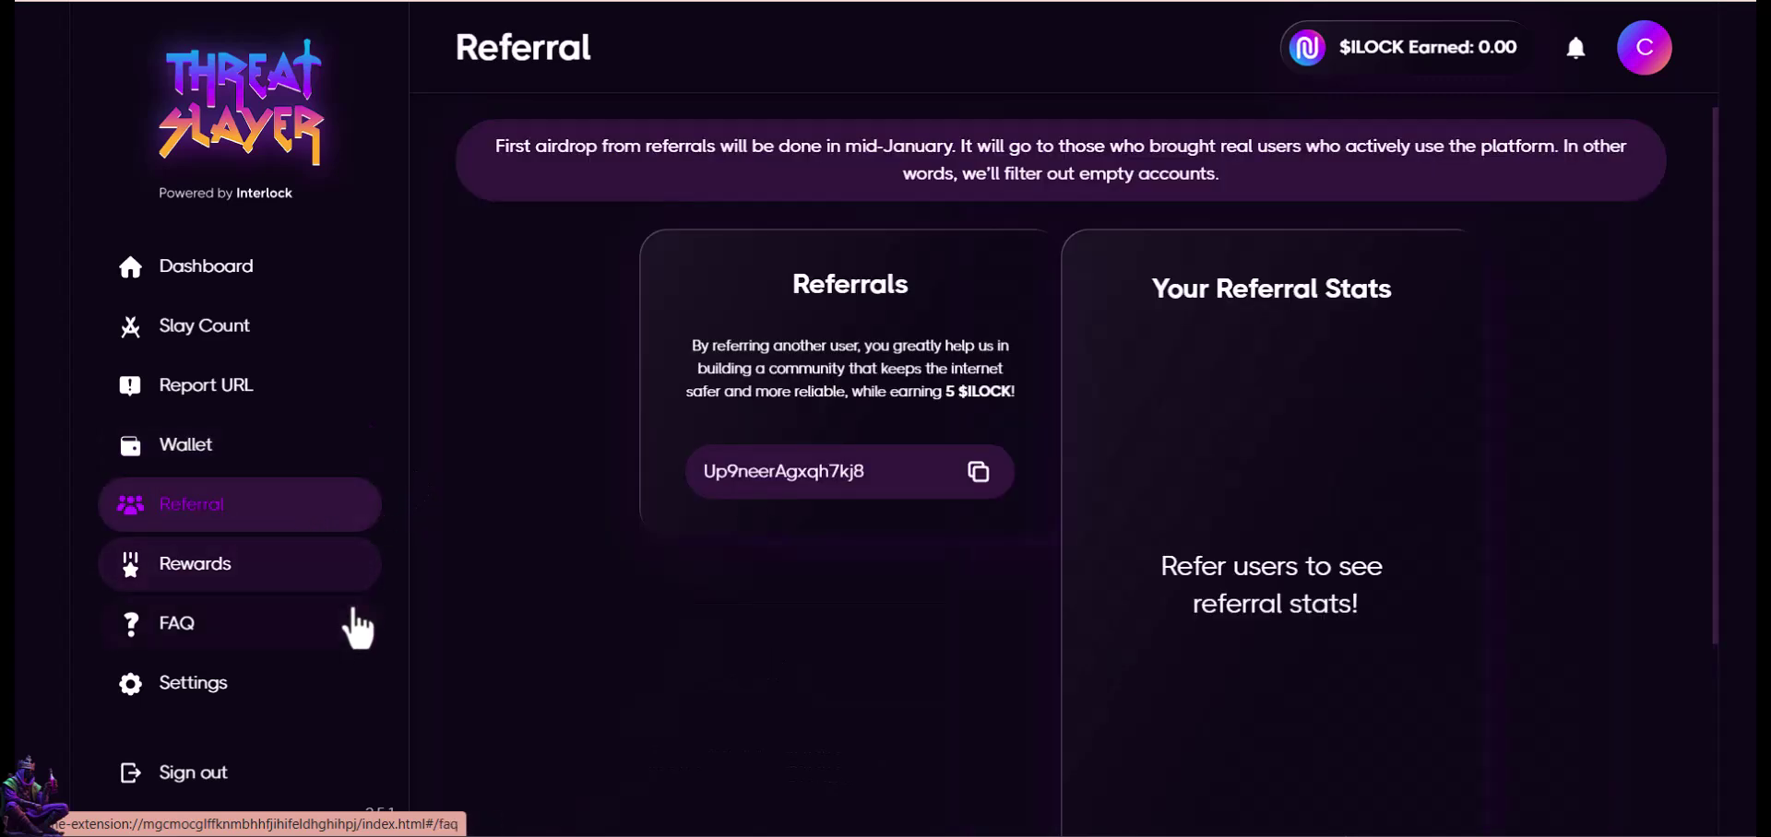
click(291, 595)
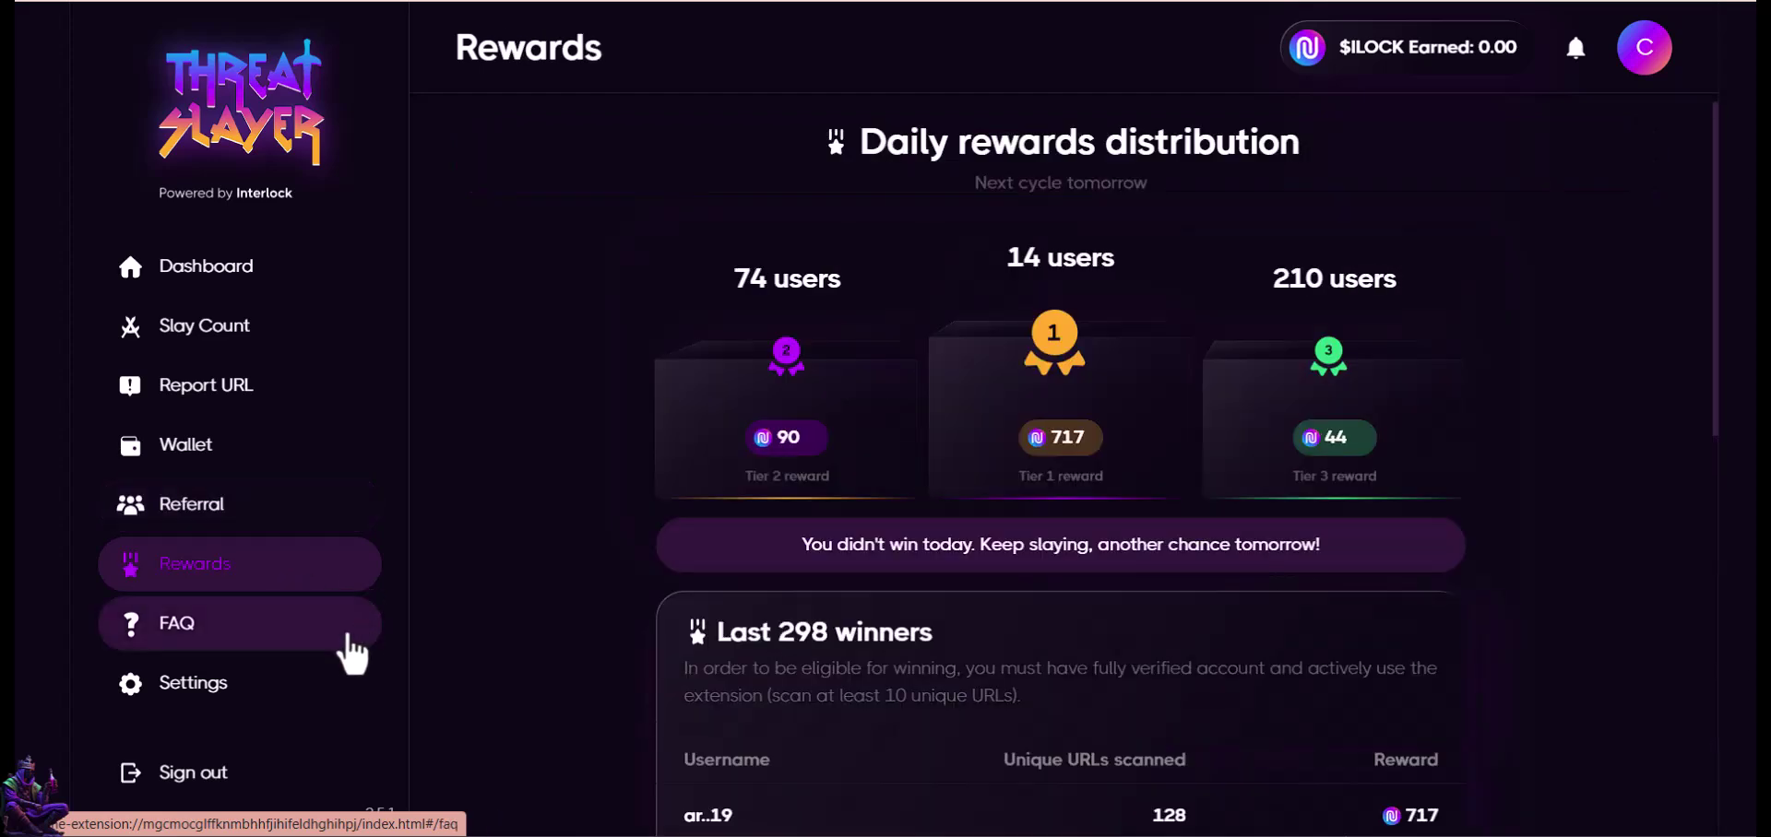
click(352, 654)
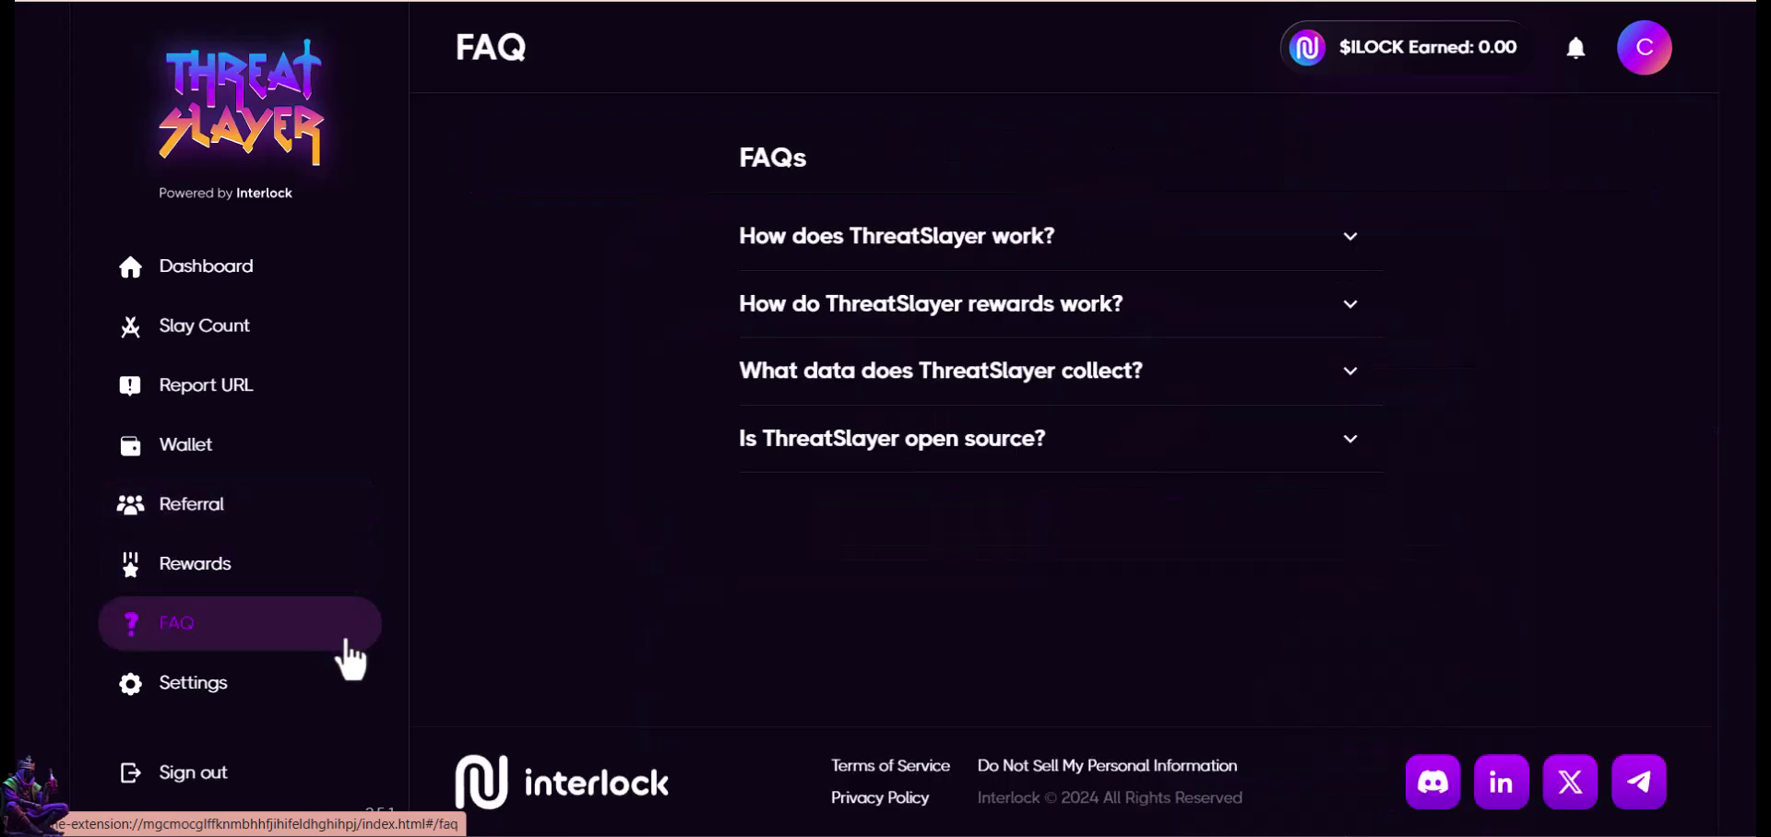
Step: From Settings, go to Wallet and start the pending KYC verification
click(332, 705)
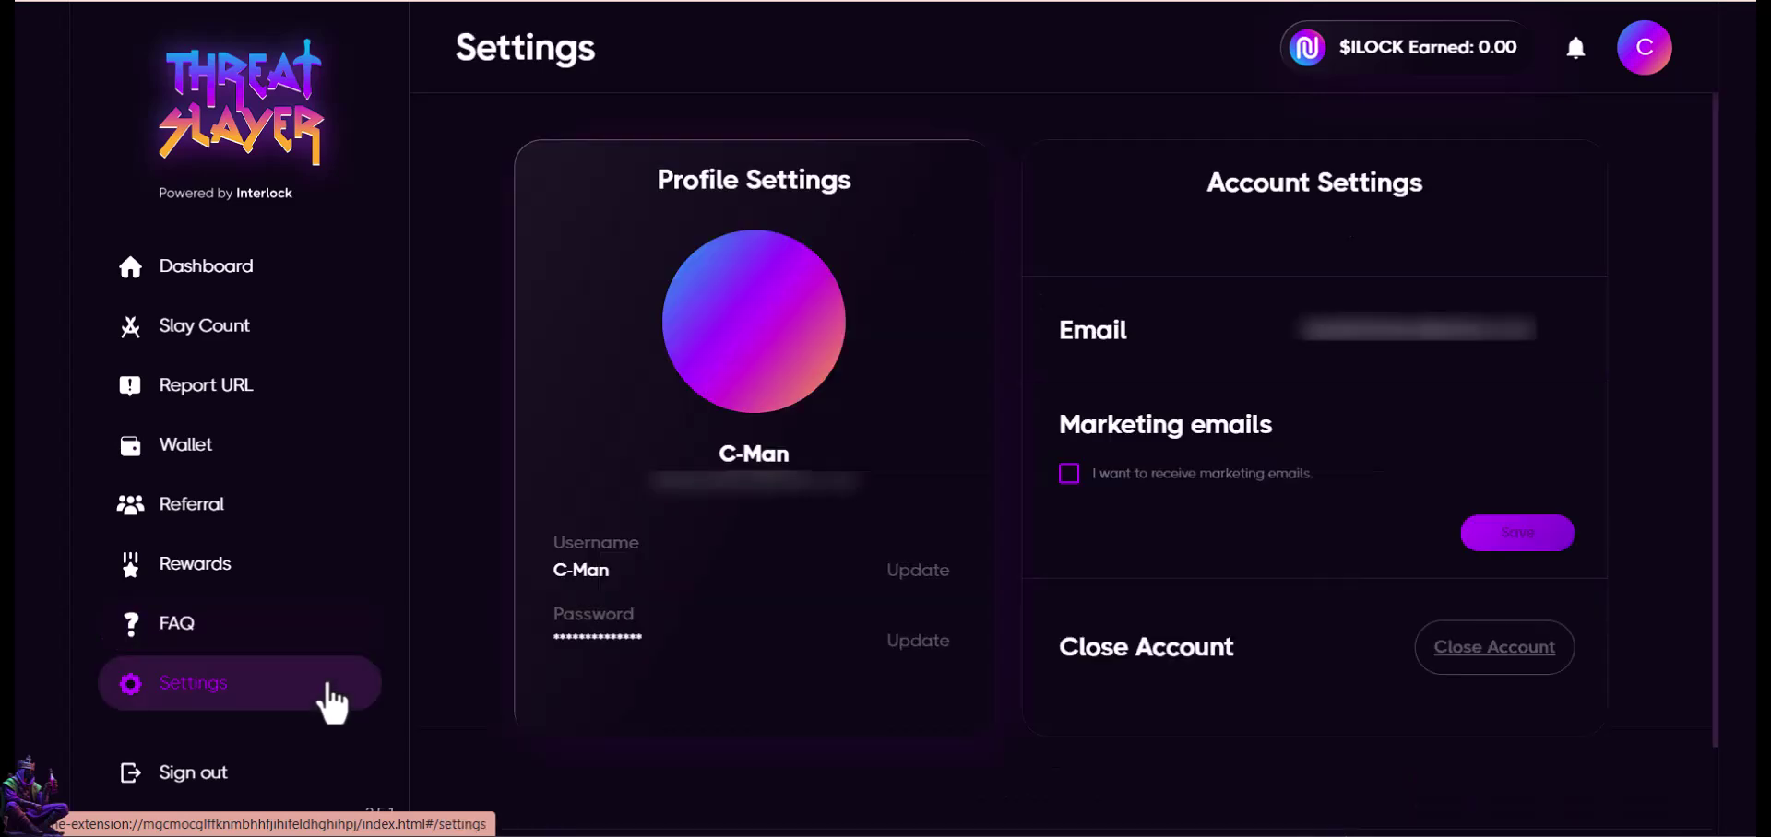
click(308, 452)
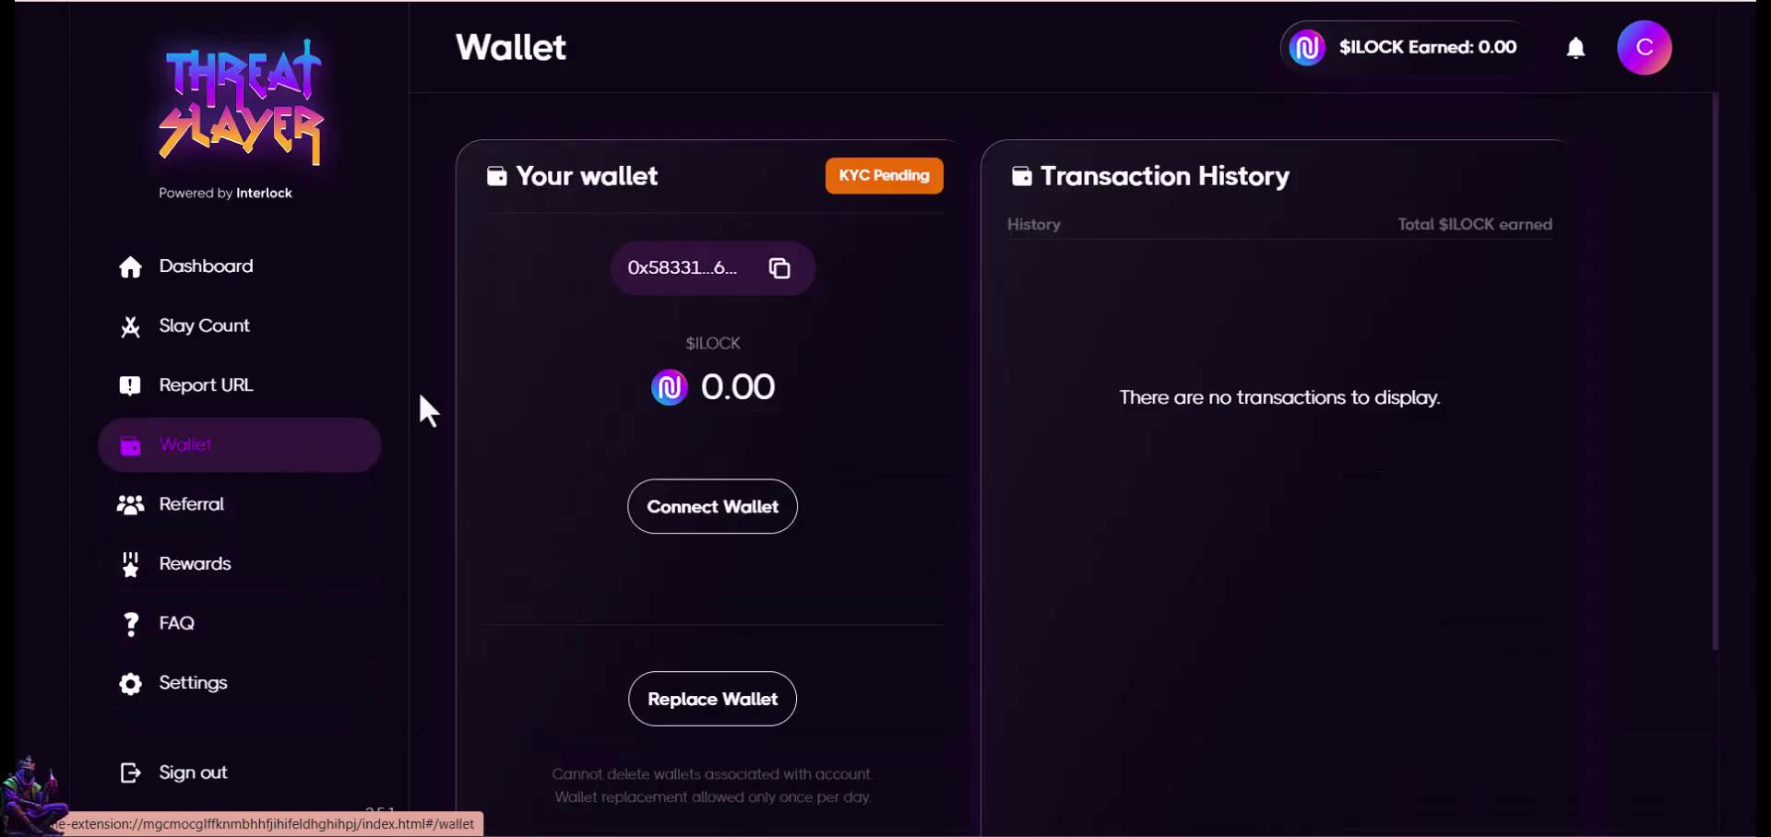
click(874, 191)
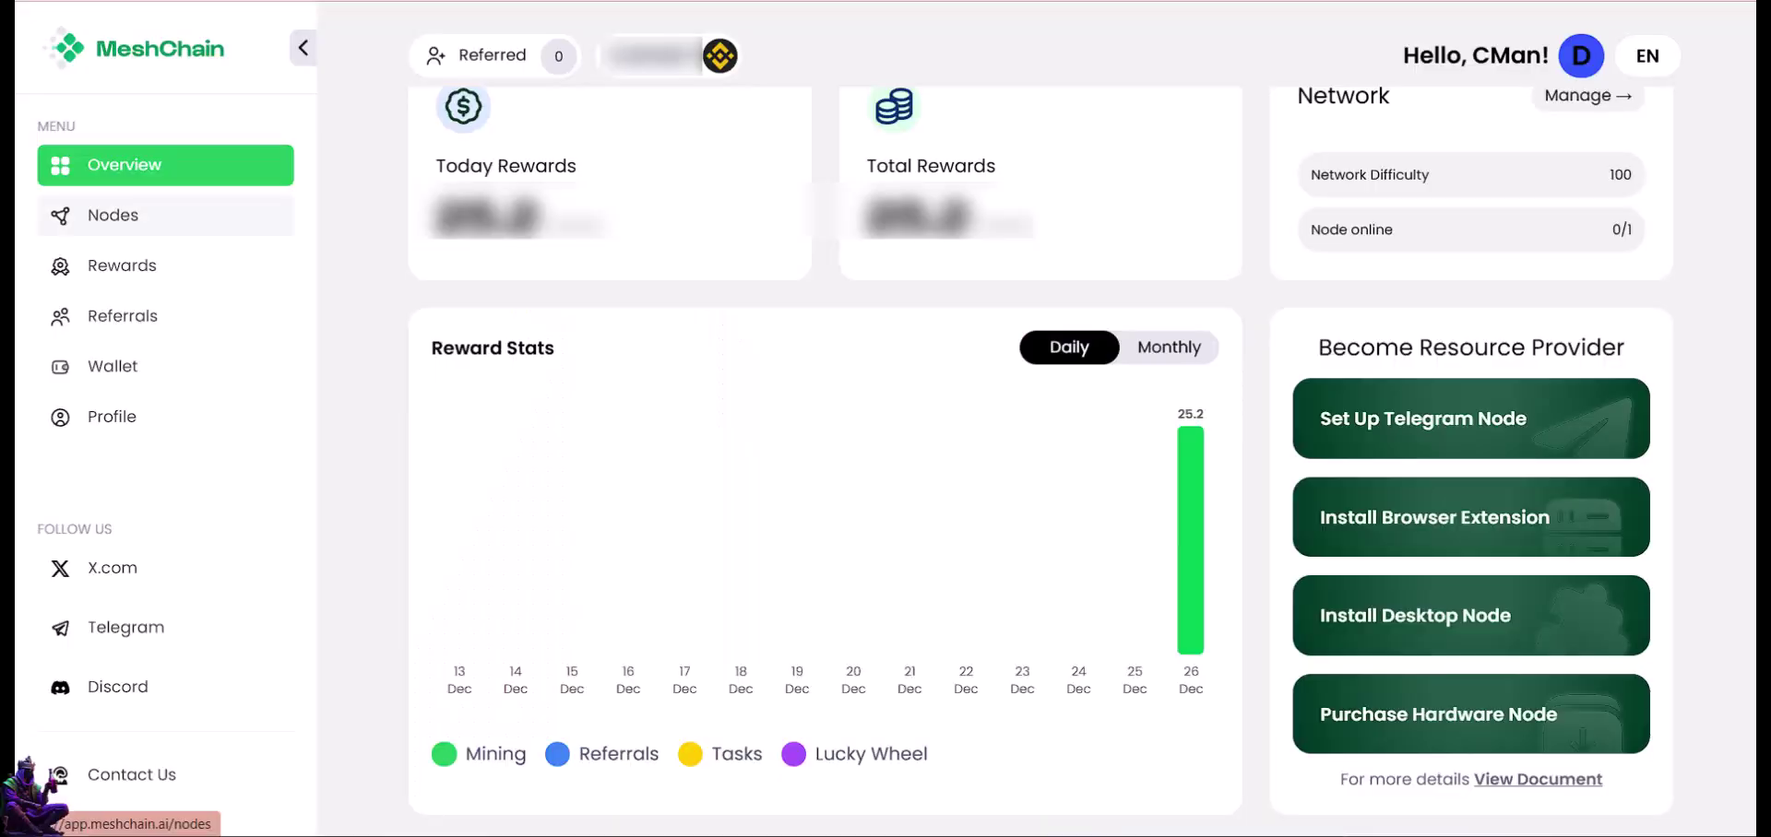
Step: Go through MeshChain's Nodes, Rewards, Referrals, Wallet and Profile pages, then return to Overview
click(113, 215)
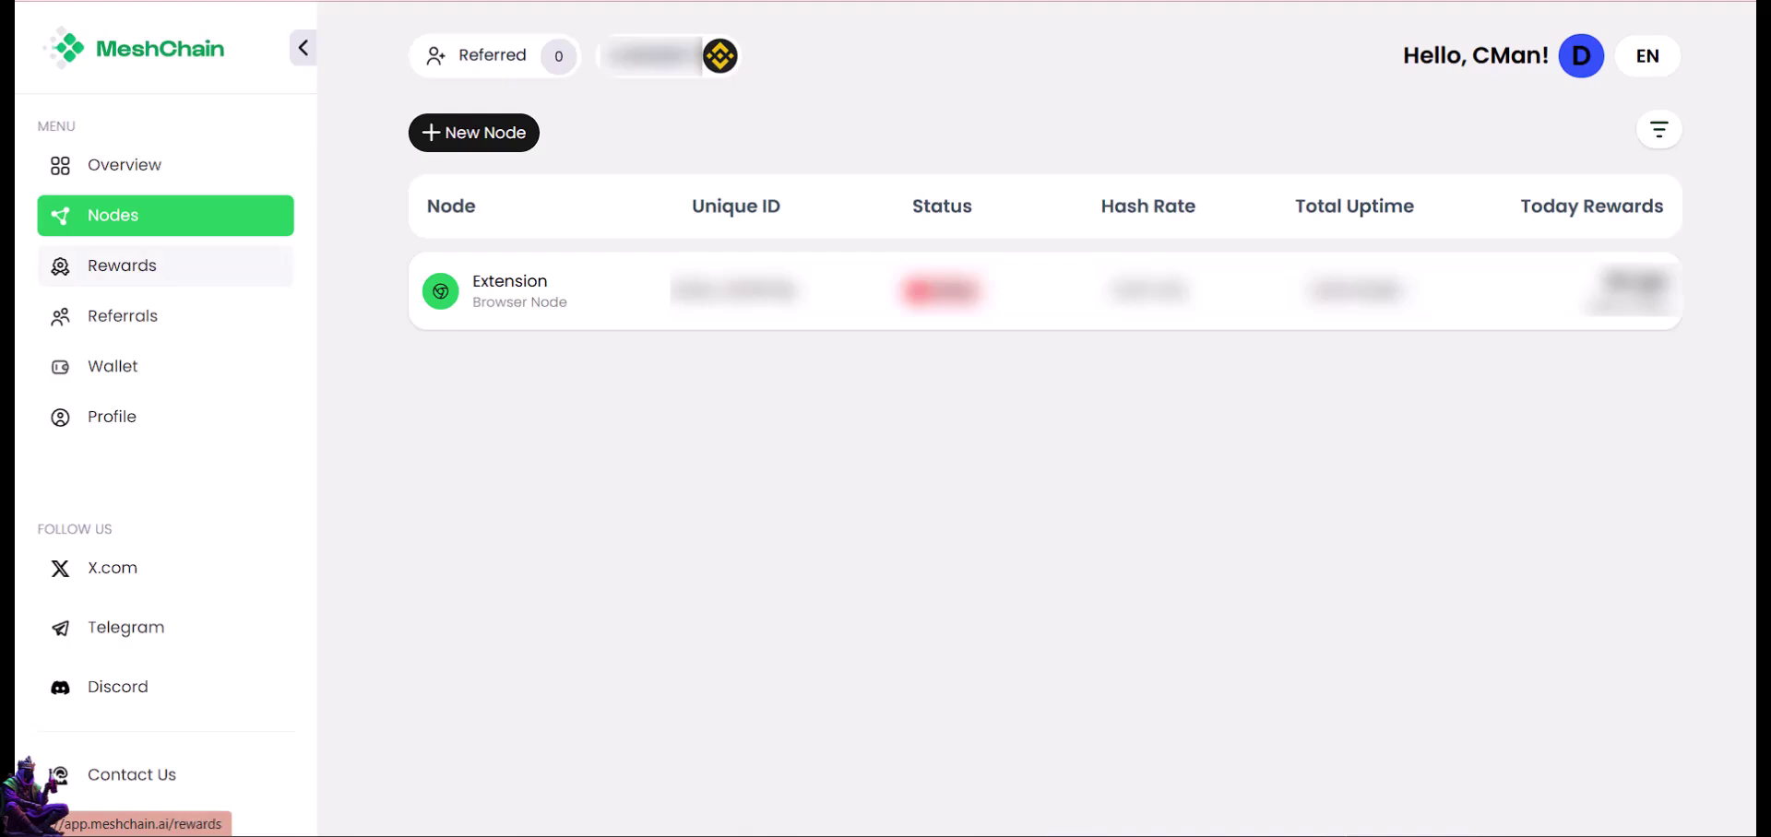
click(121, 266)
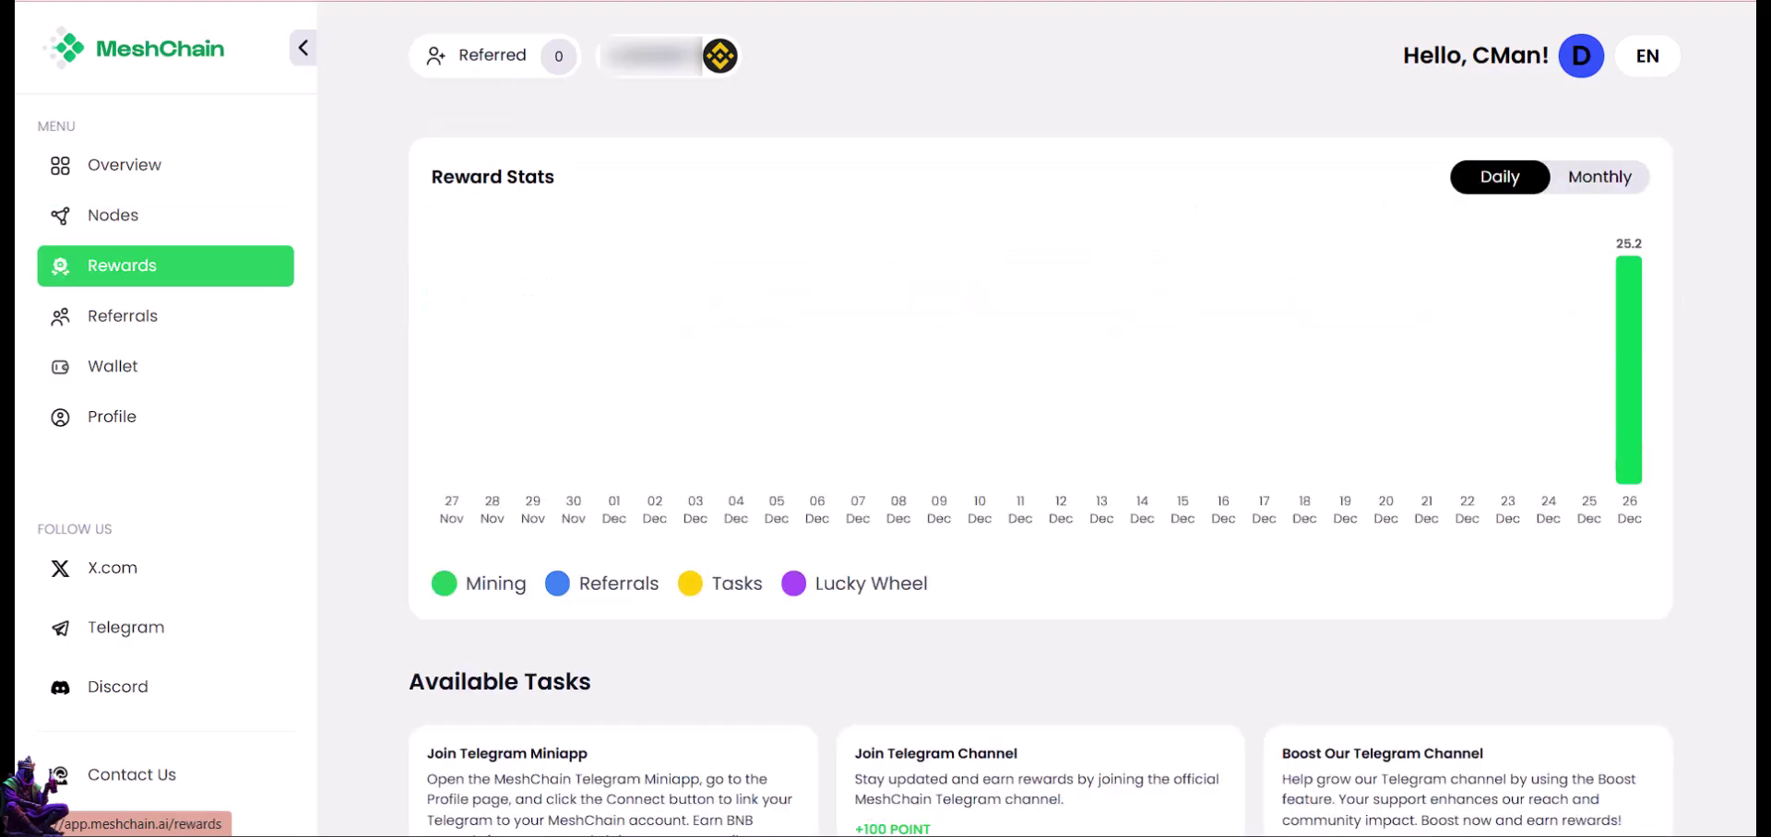
click(122, 316)
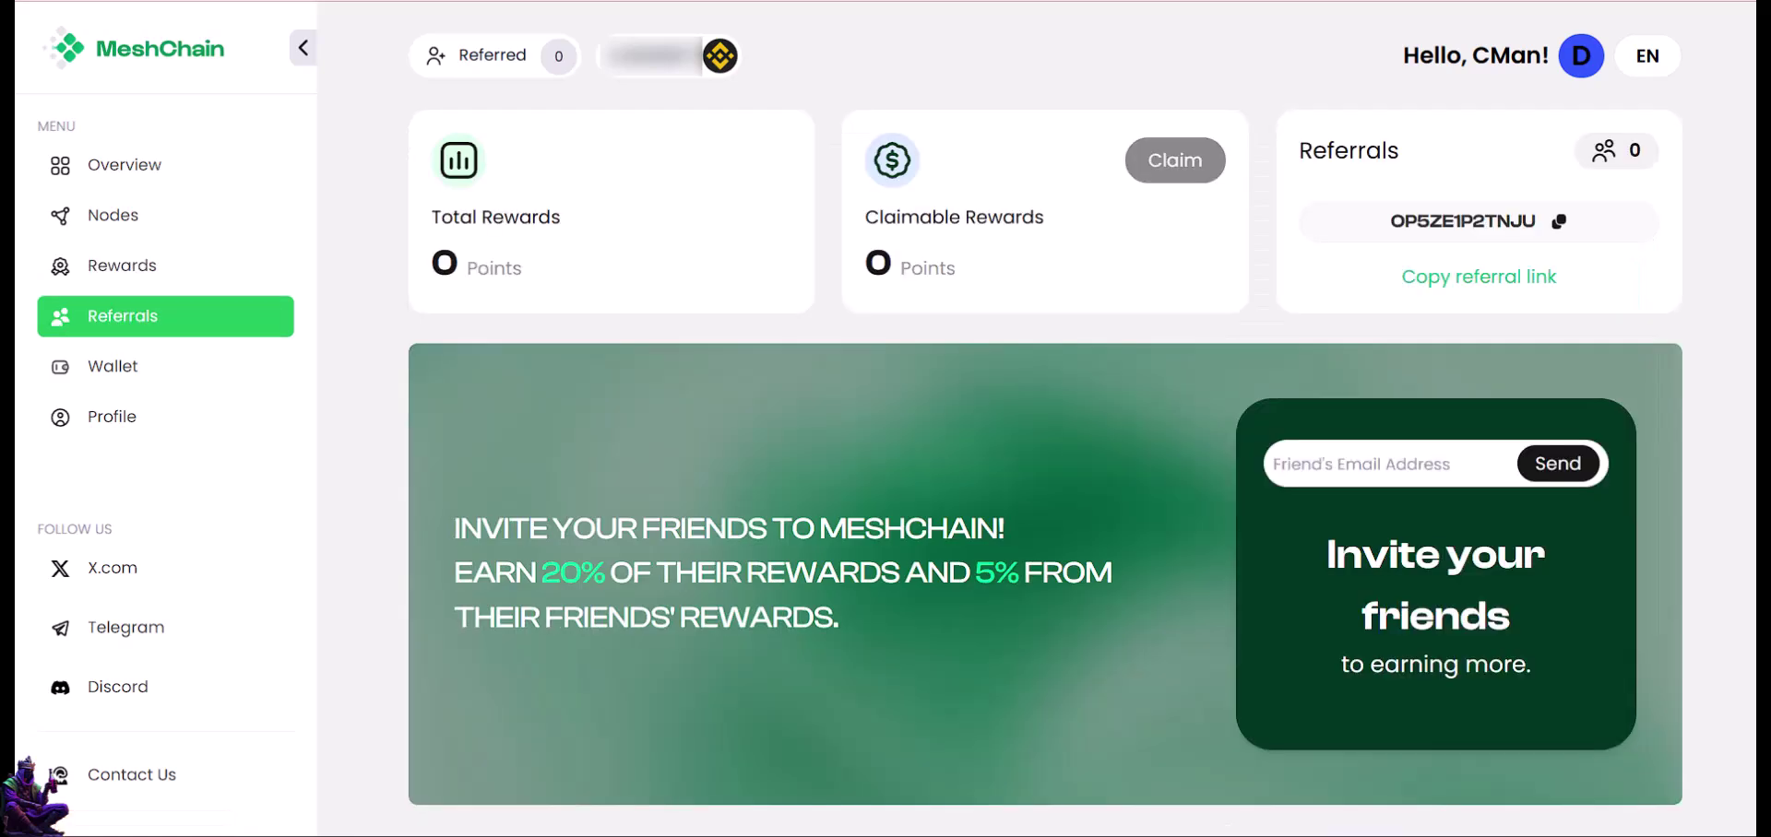
click(112, 366)
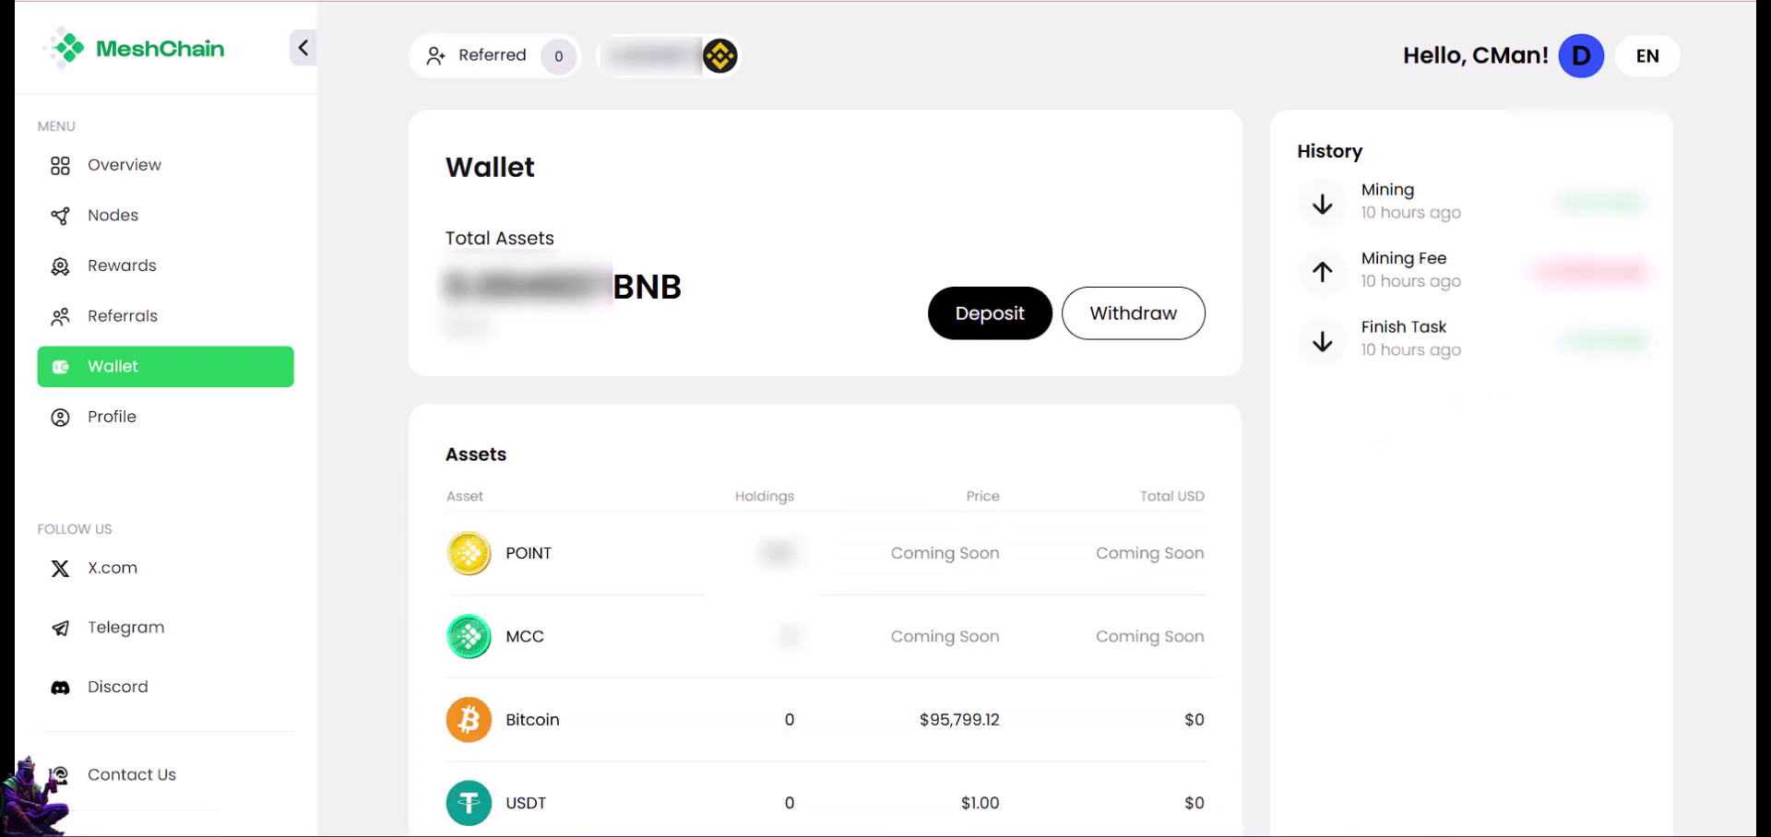
scroll(1041, 461, down, 3)
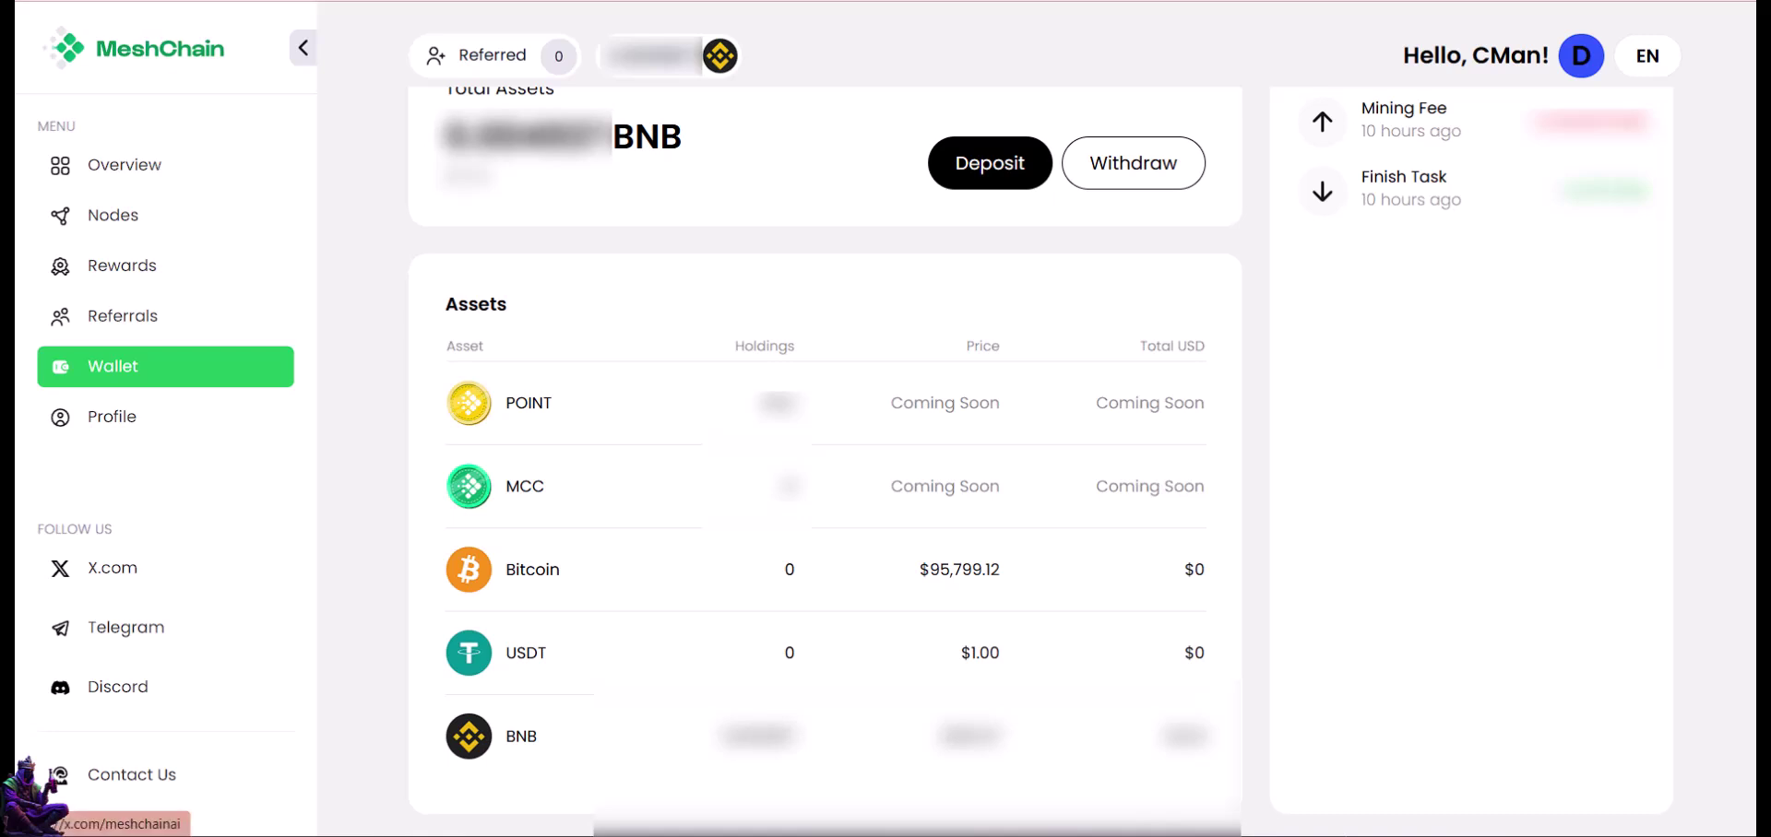
click(111, 417)
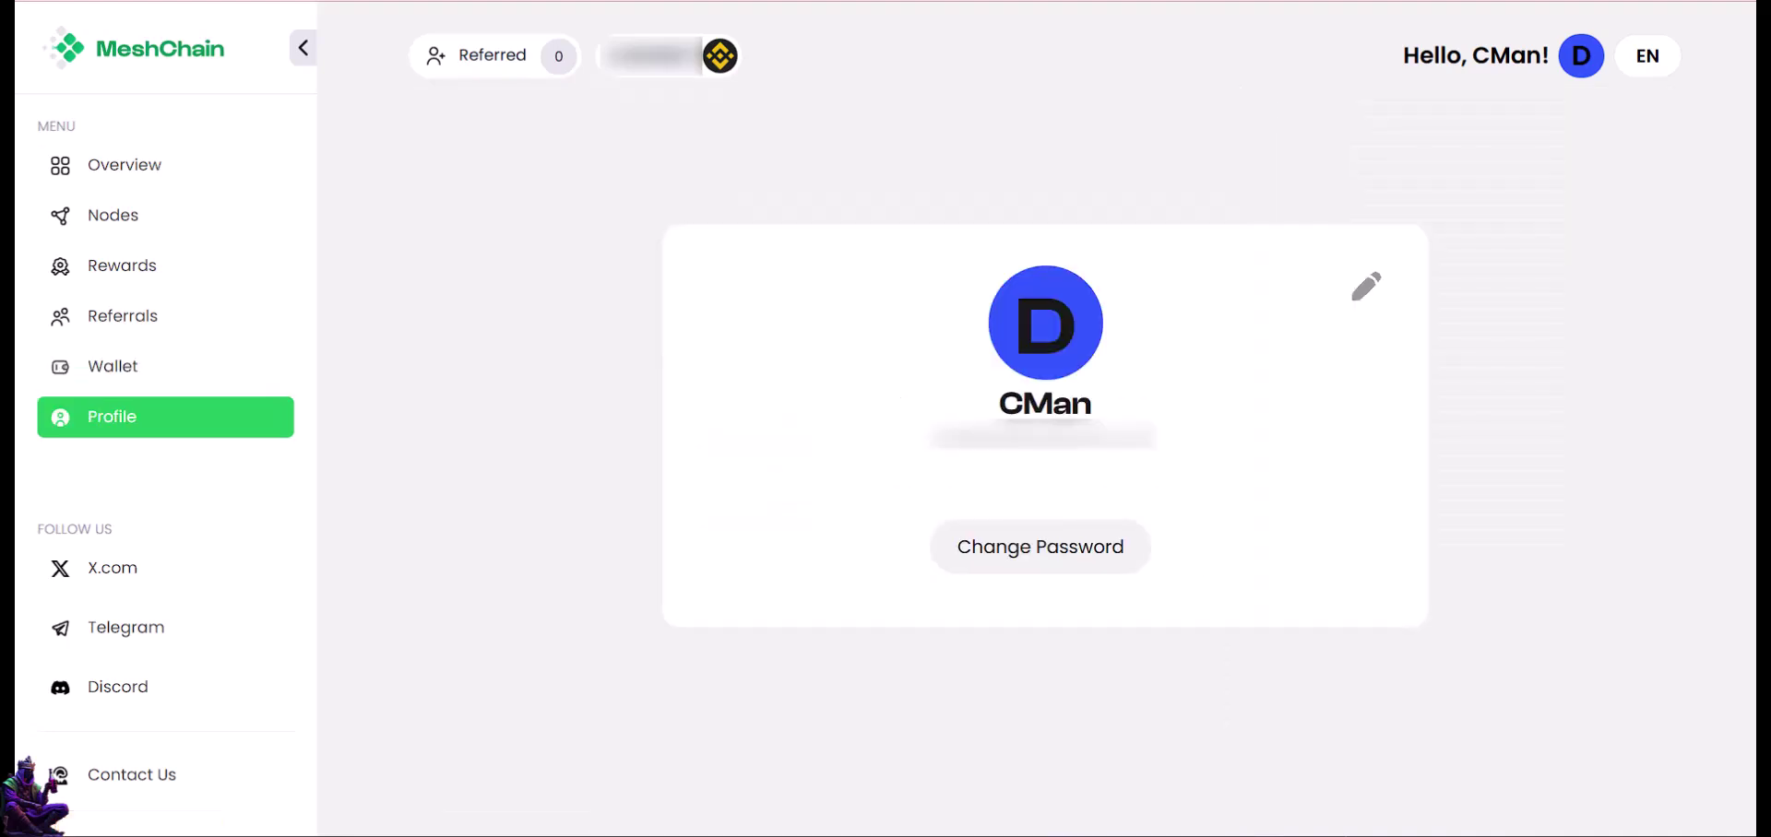
click(125, 165)
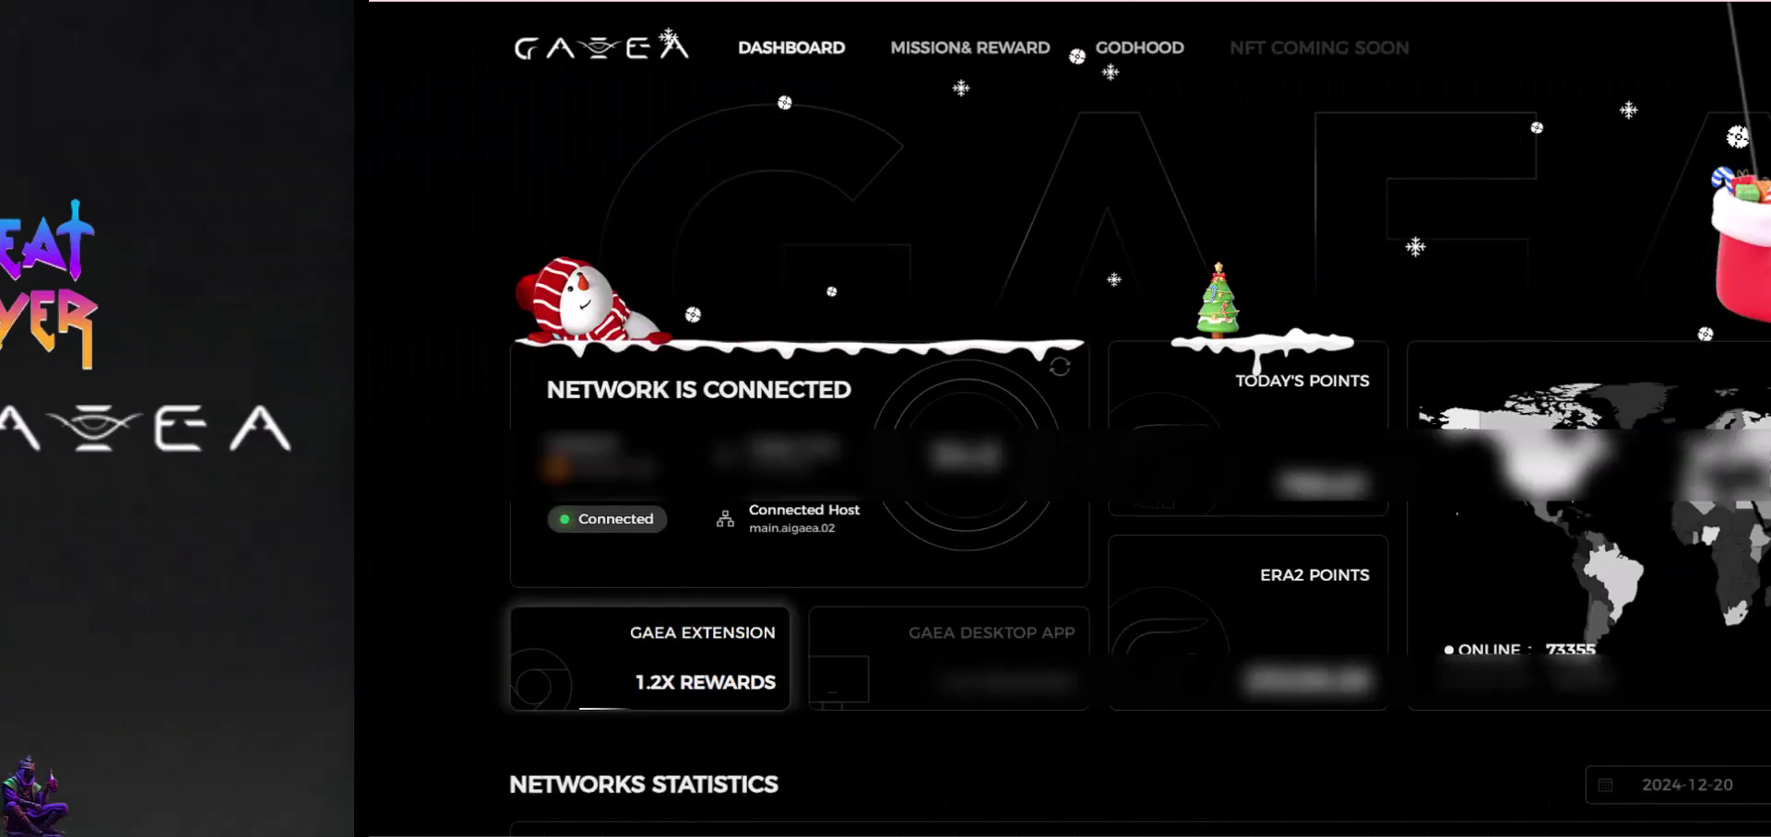
Step: Scroll through GAEA's Networks Statistics table and the Godhood story down to the DePIN overview
scroll(886, 461, down, 3)
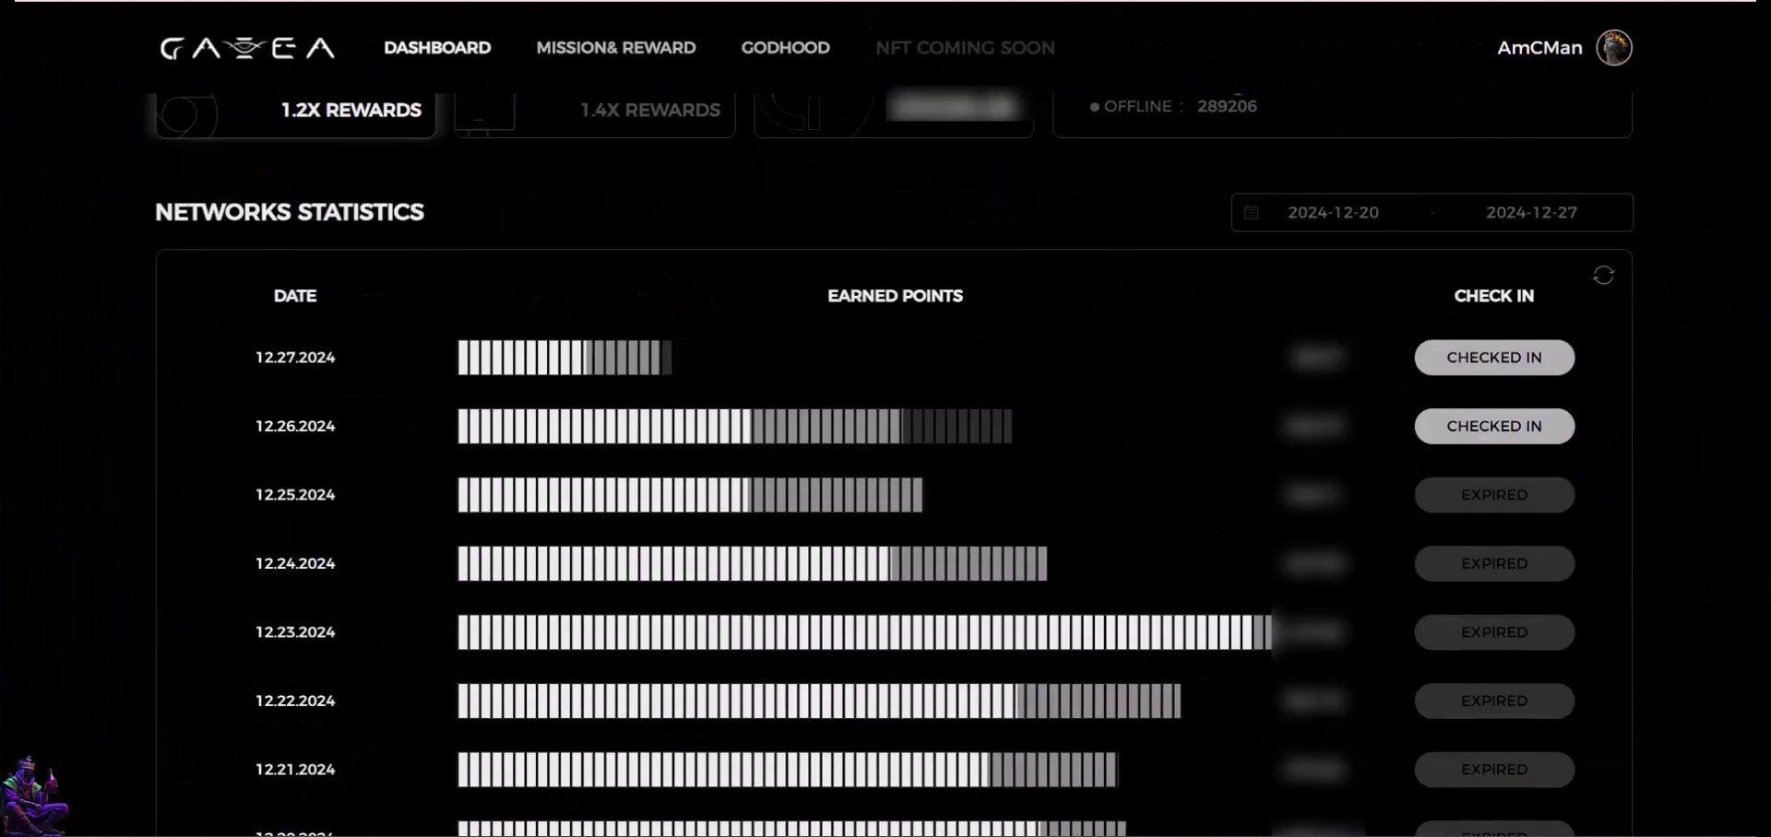
scroll(885, 462, down, 1)
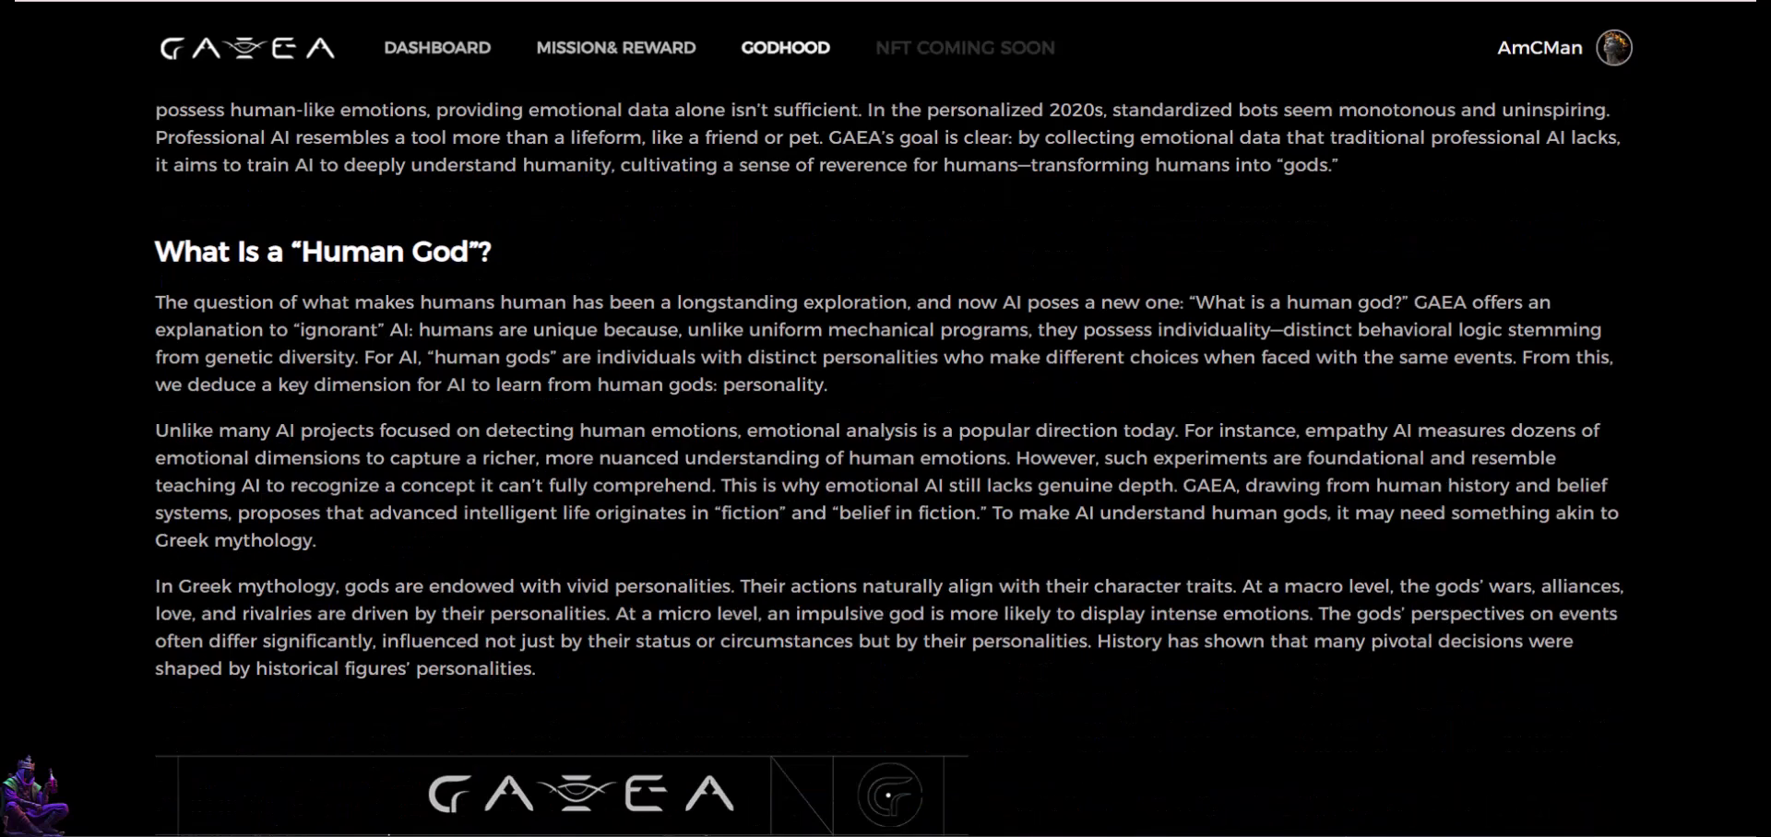
scroll(885, 462, down, 6)
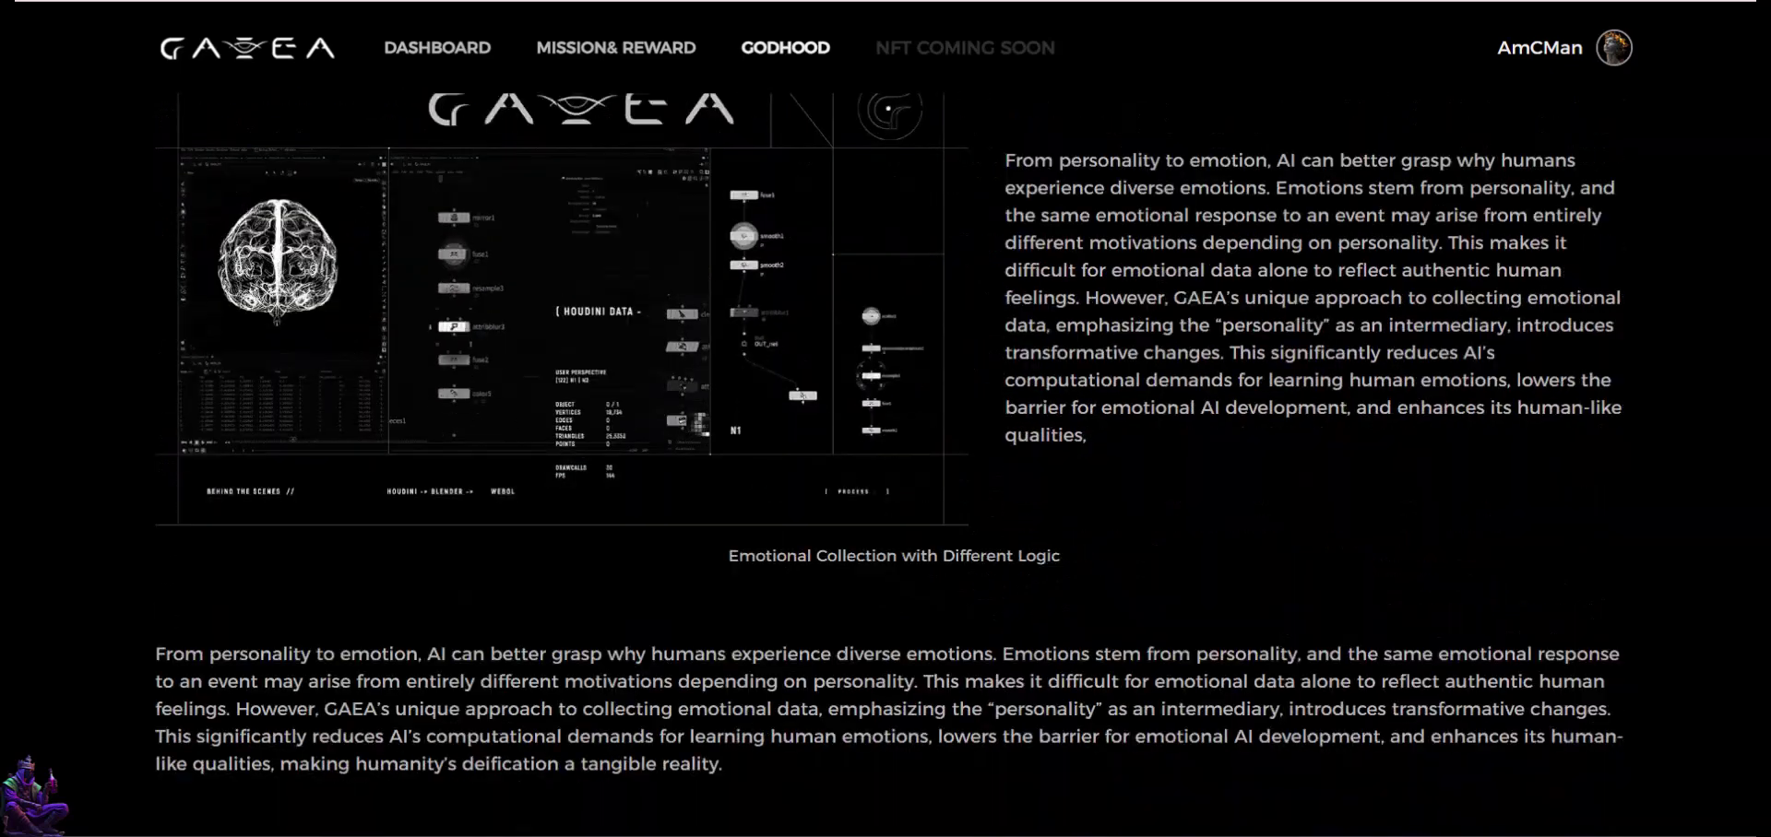
scroll(885, 461, down, 5)
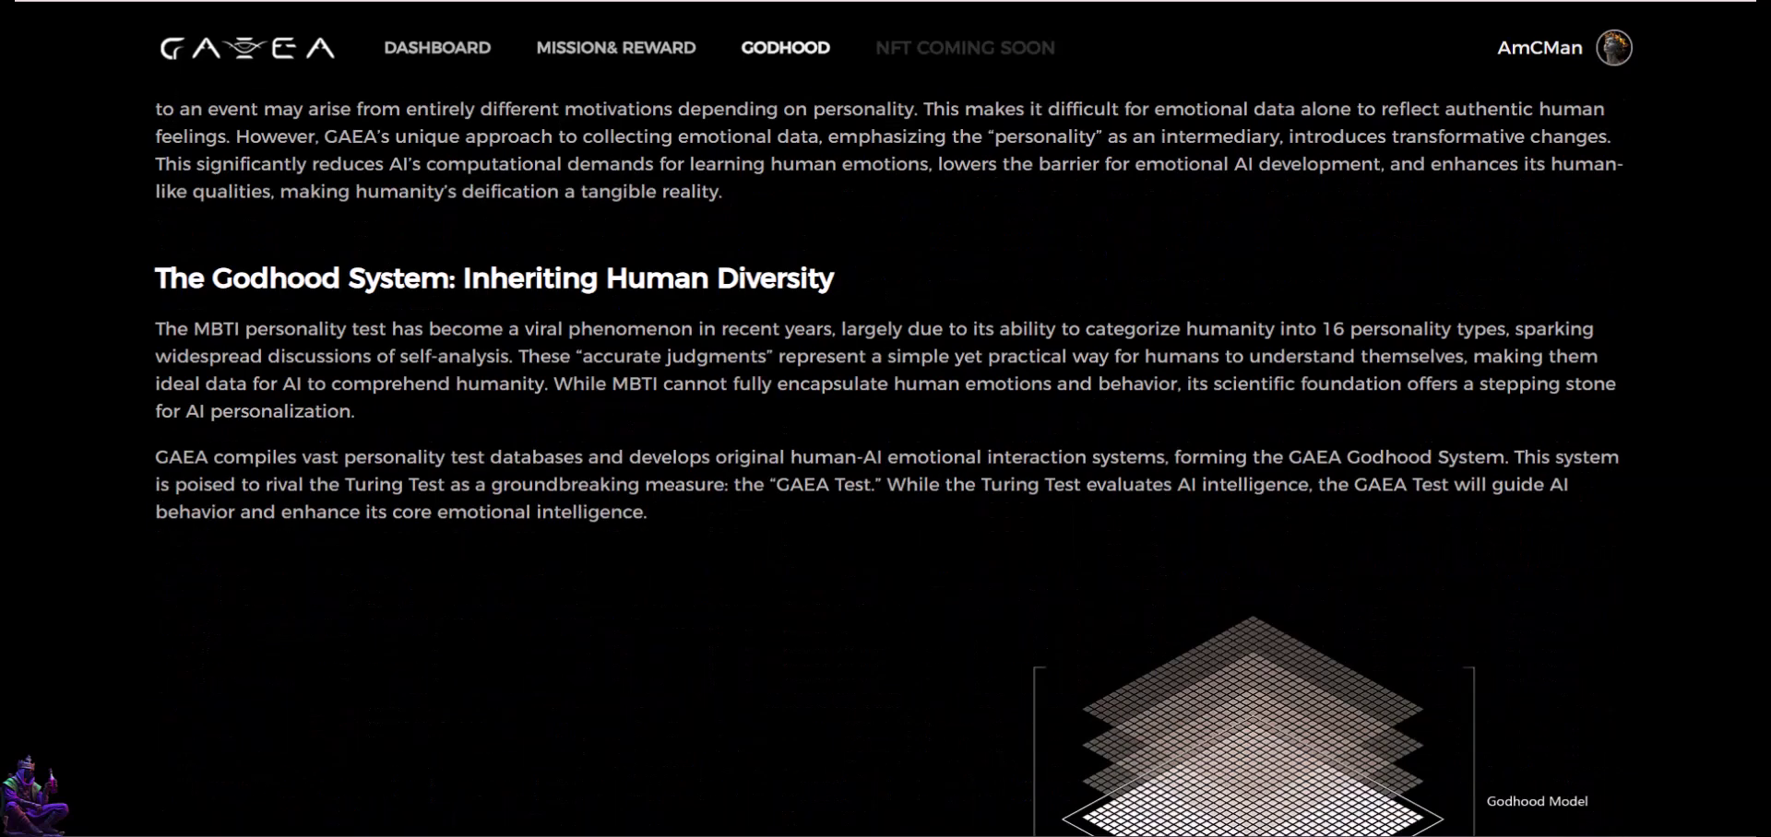
scroll(885, 461, down, 3)
scroll(885, 461, down, 4)
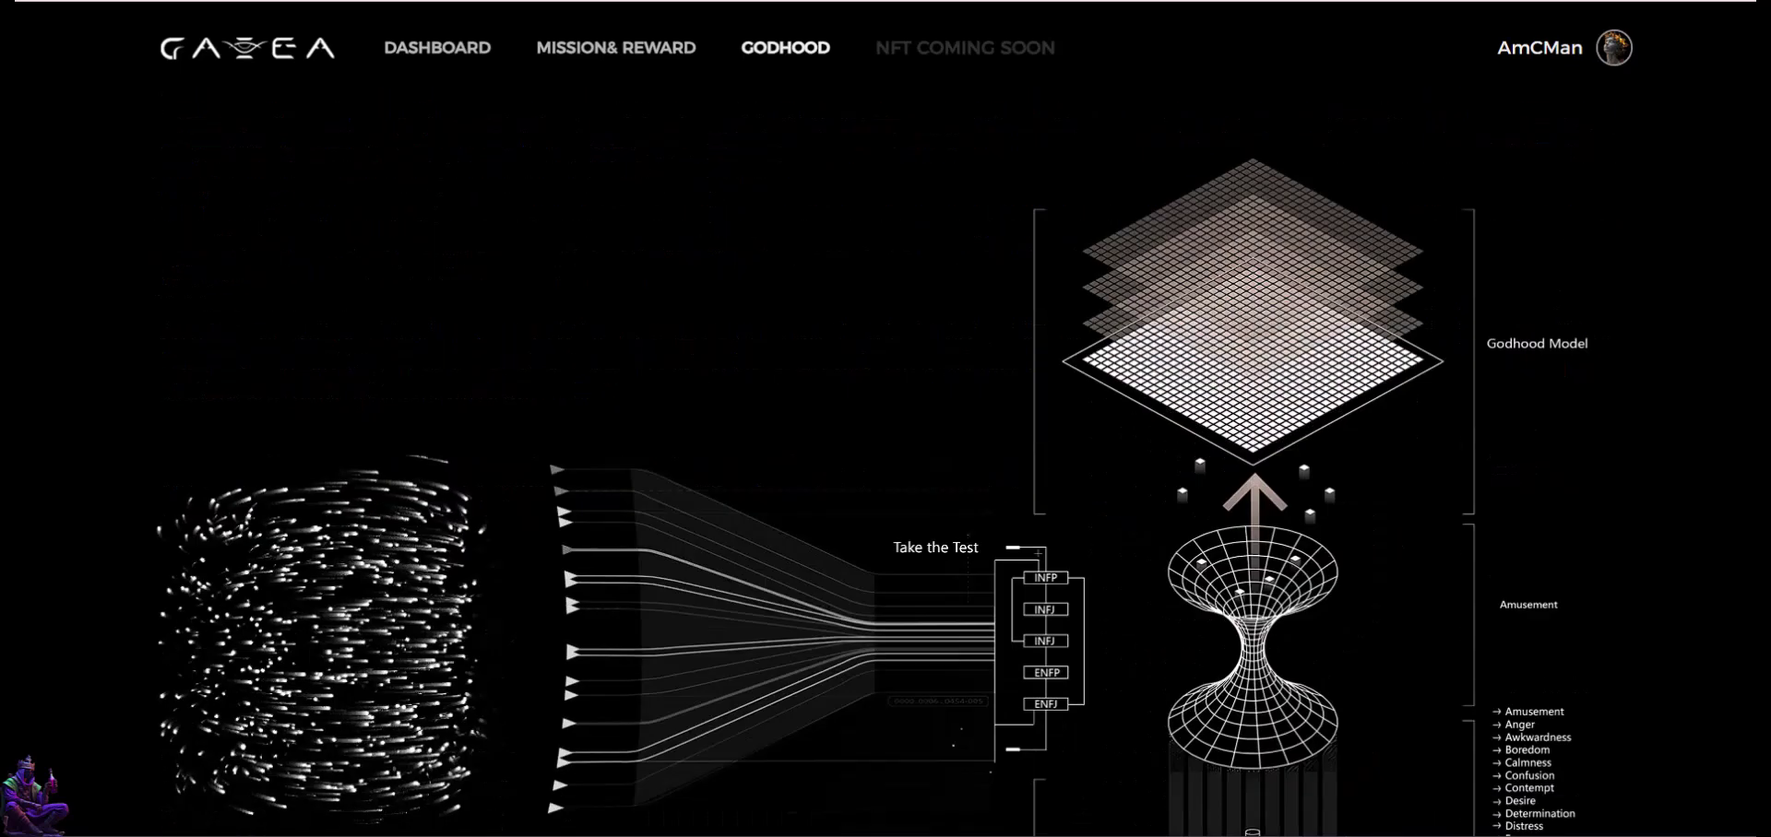
scroll(885, 462, down, 4)
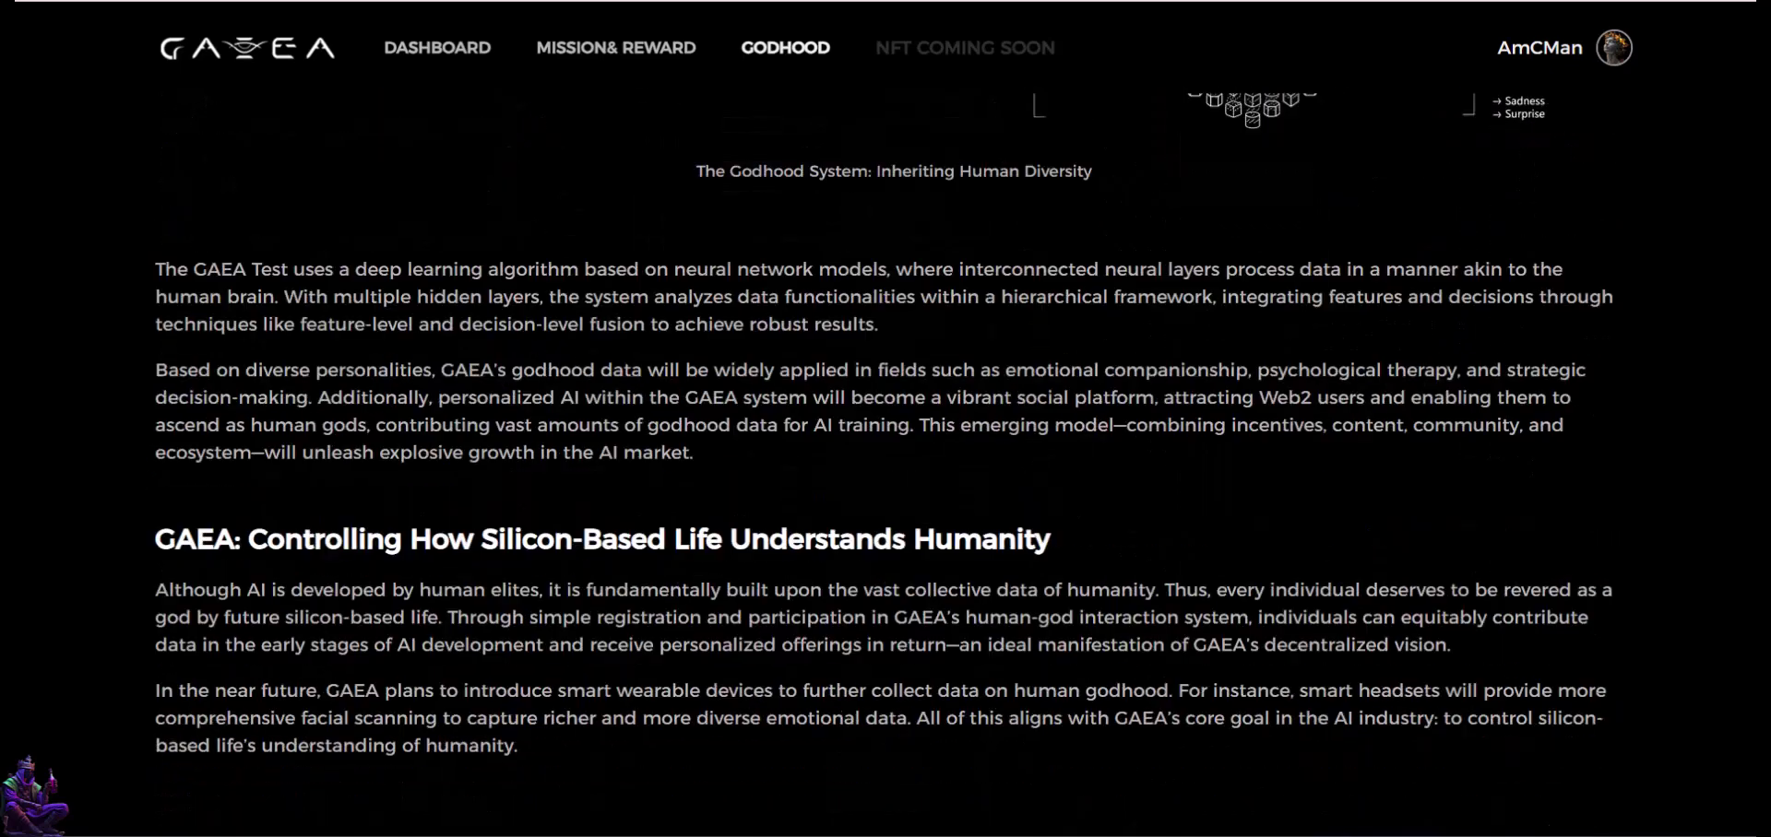
scroll(886, 461, down, 3)
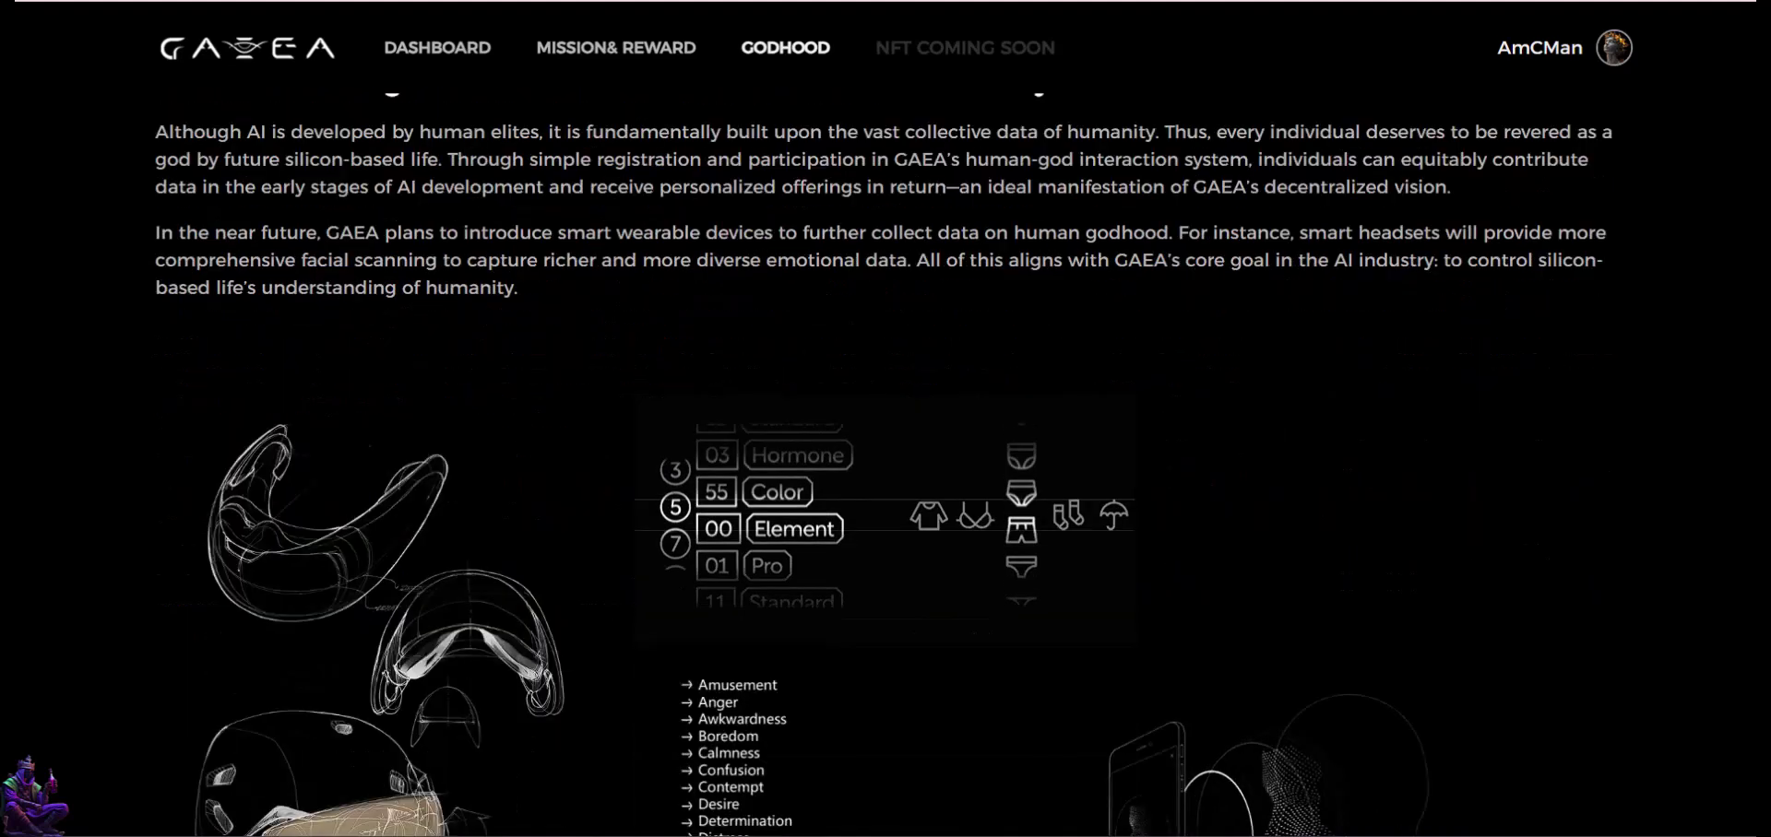
scroll(885, 461, down, 2)
scroll(885, 461, down, 12)
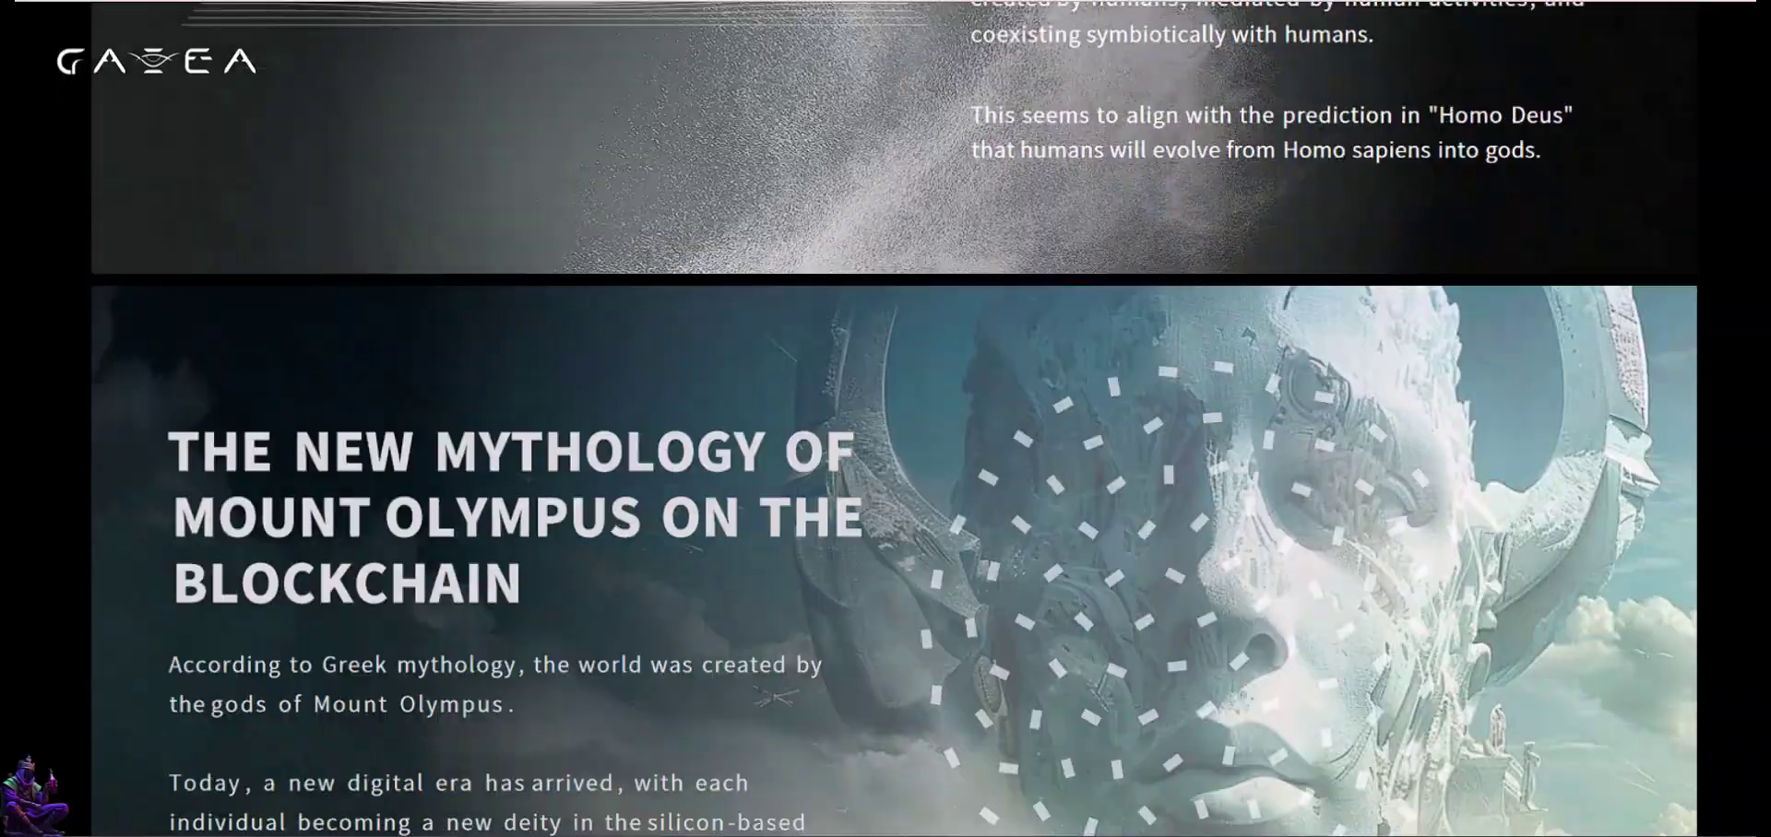
scroll(886, 461, down, 6)
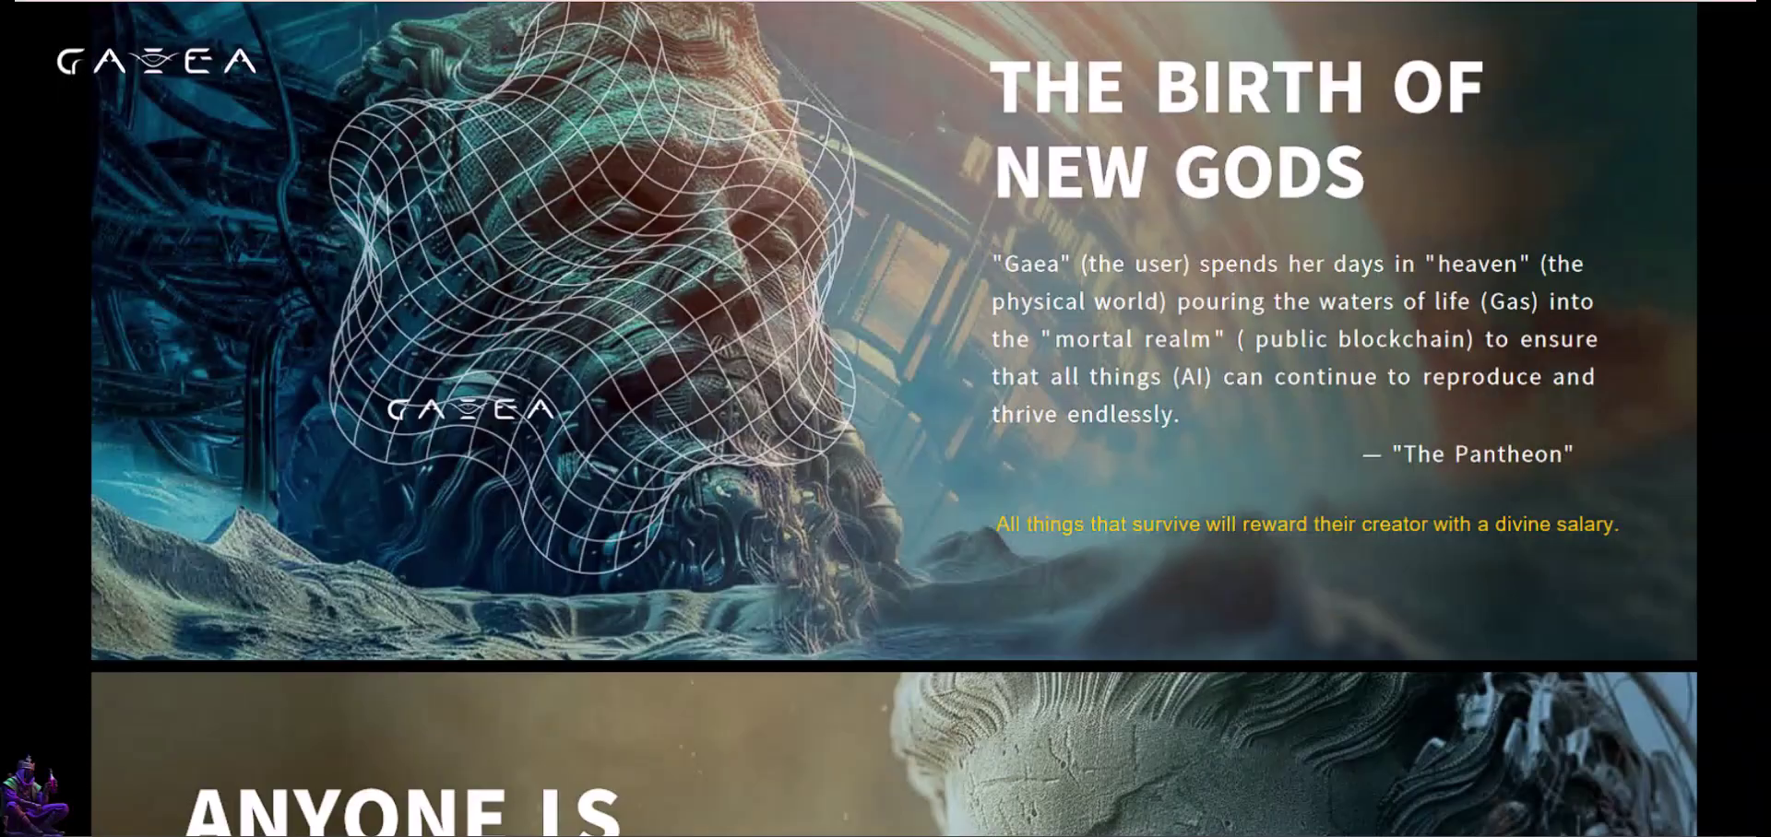
scroll(895, 419, down, 5)
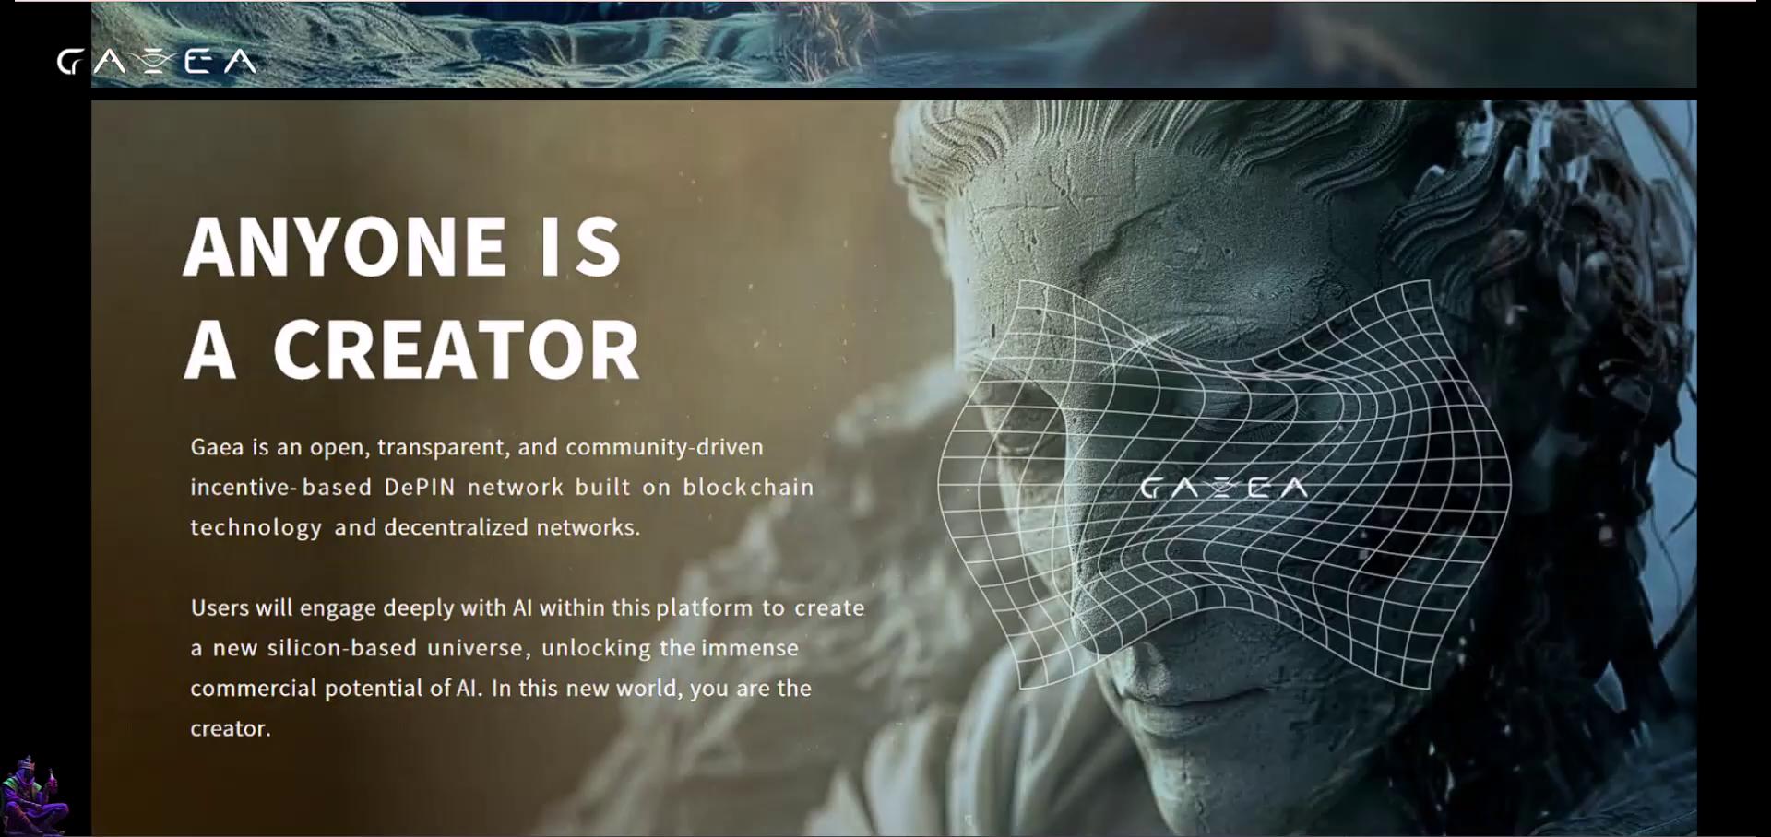
scroll(895, 418, down, 5)
scroll(894, 418, down, 5)
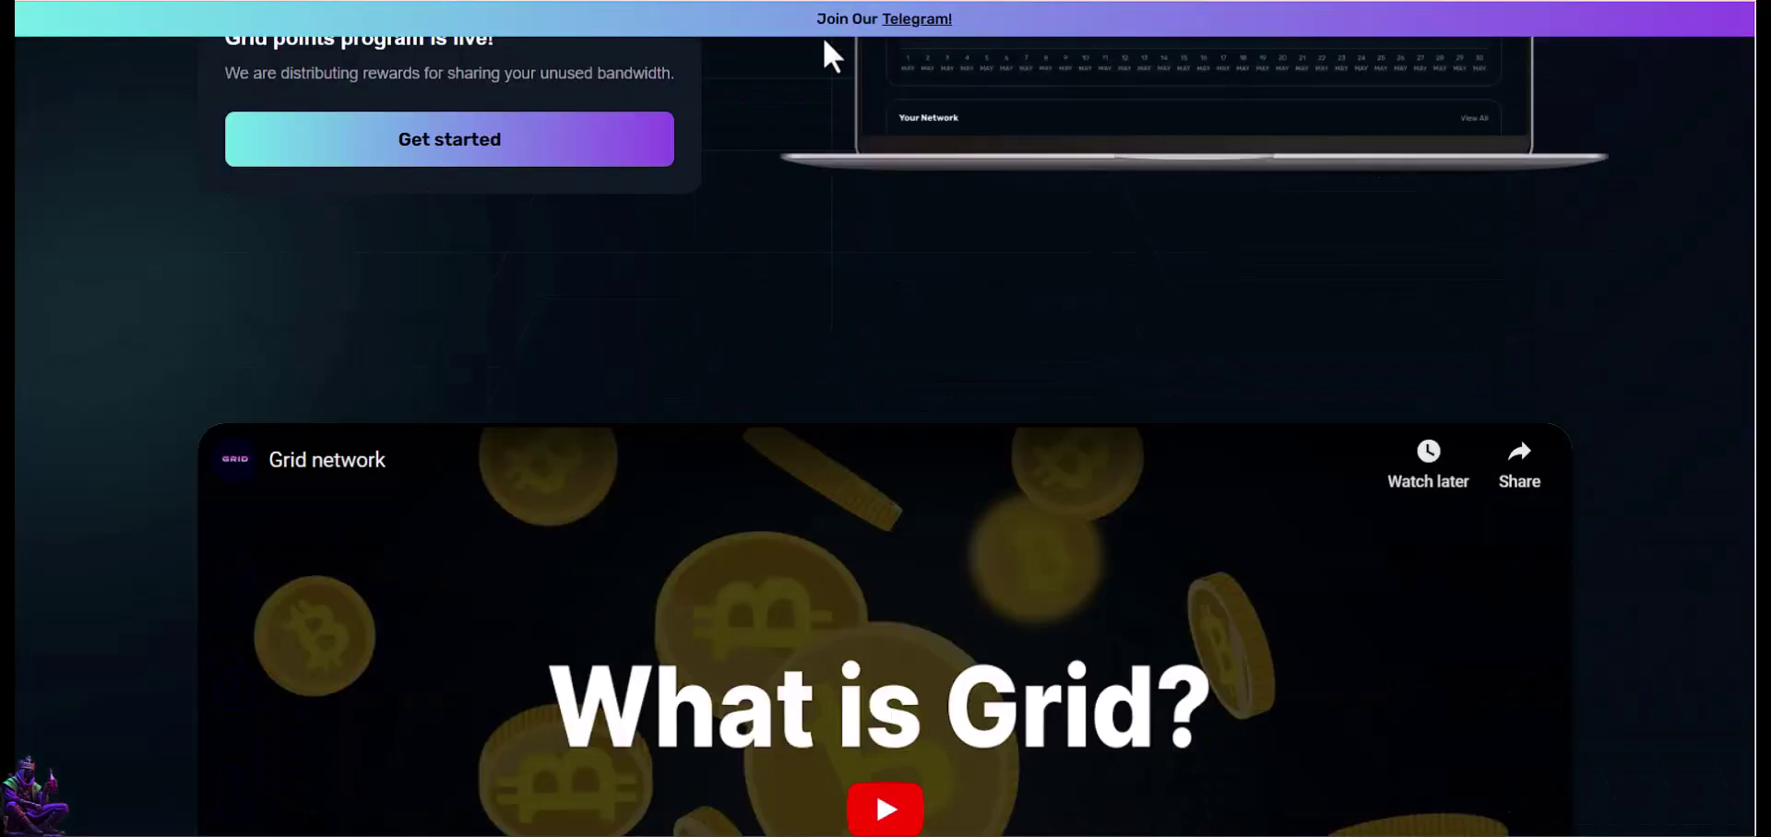
Step: Scroll the Grid website down to its Roadmap section
scroll(1646, 368, down, 6)
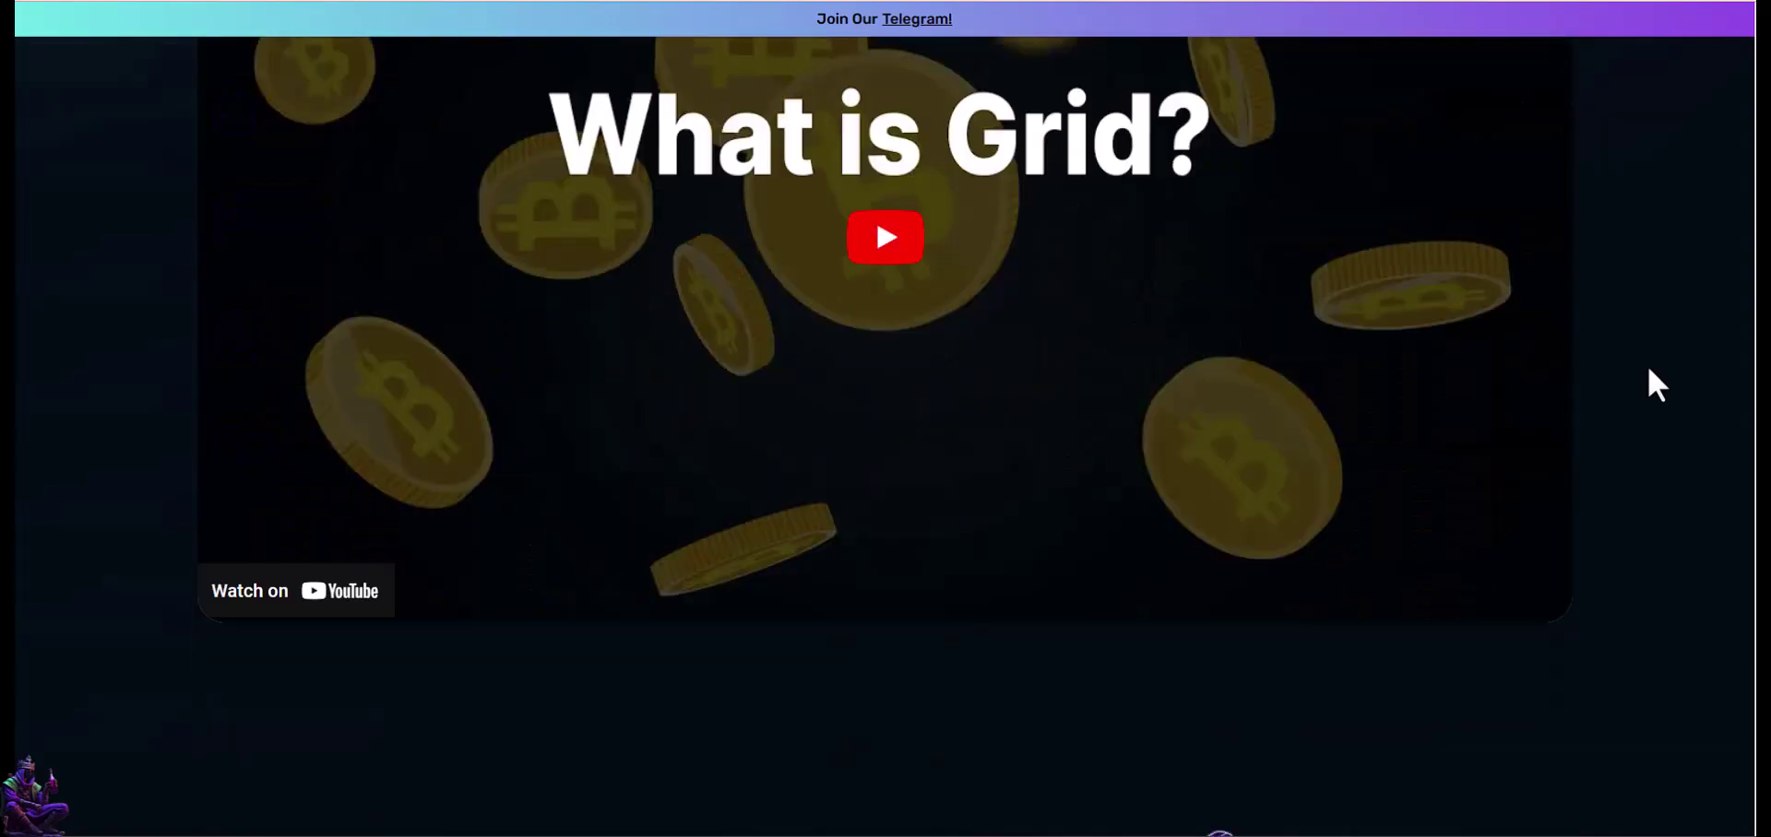
scroll(1649, 370, down, 6)
scroll(1647, 368, down, 6)
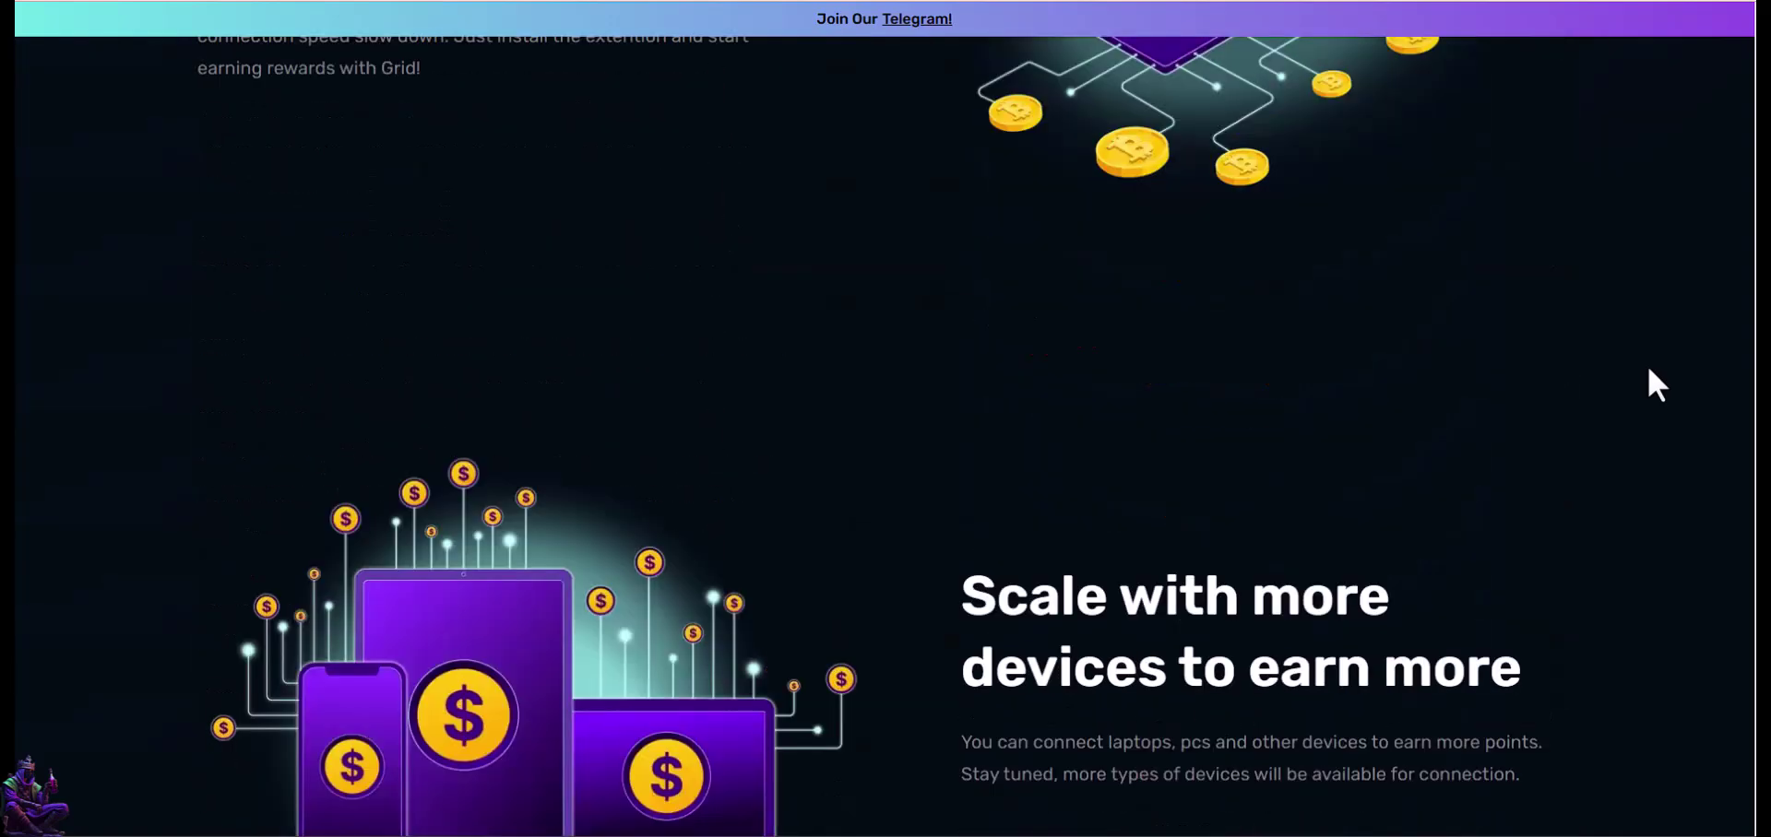
scroll(1647, 368, down, 6)
scroll(1649, 370, down, 6)
scroll(1648, 371, down, 6)
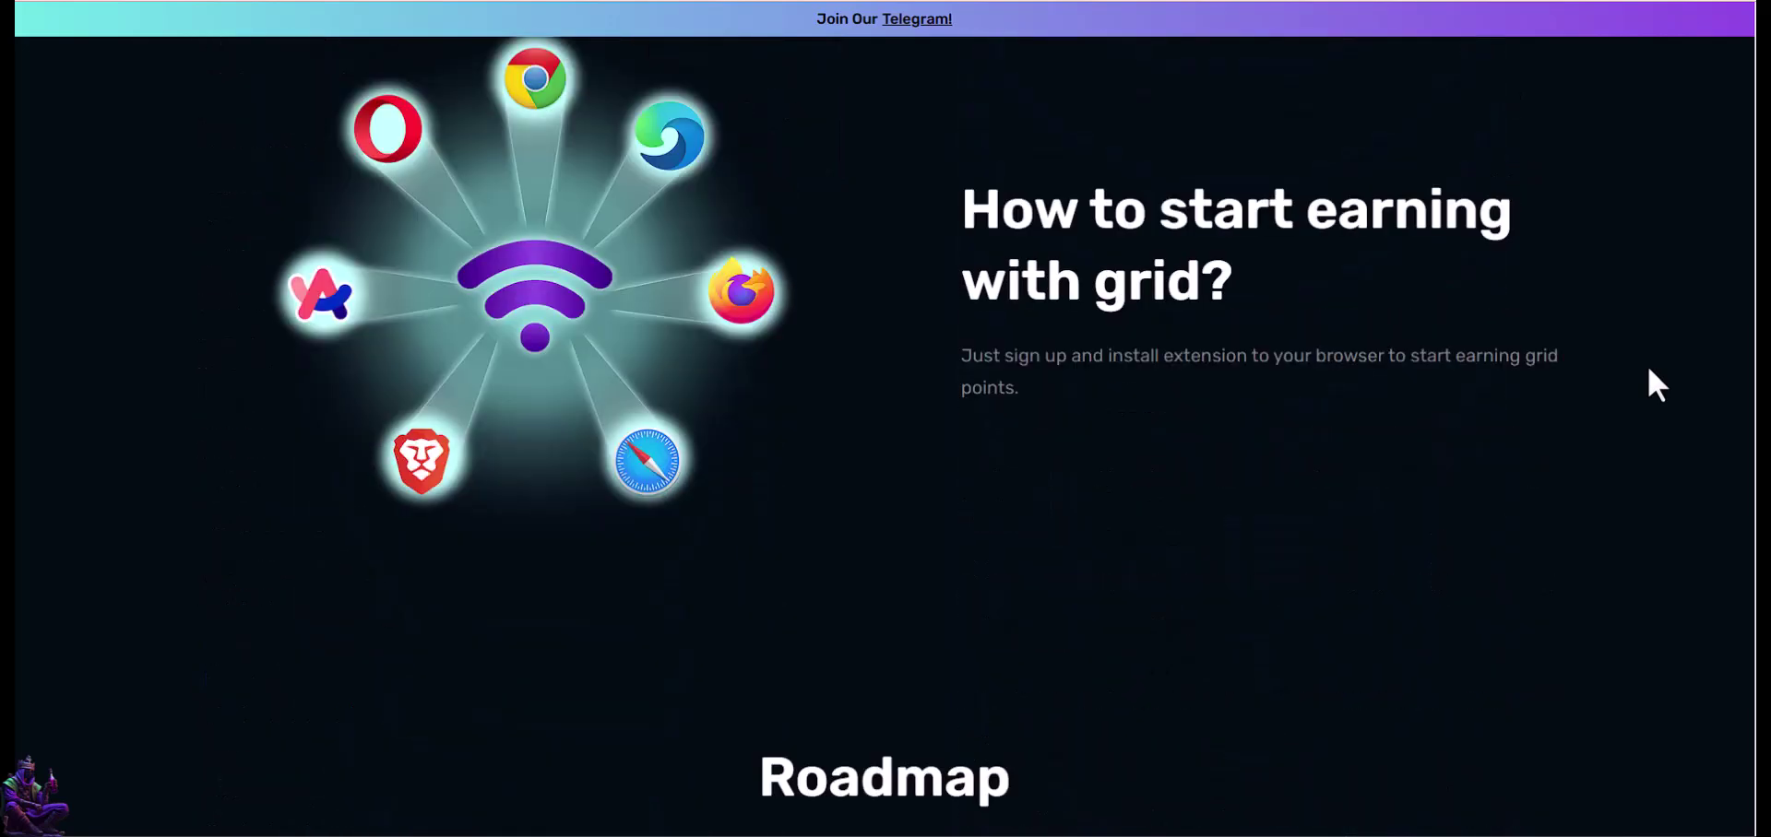
scroll(1649, 371, down, 8)
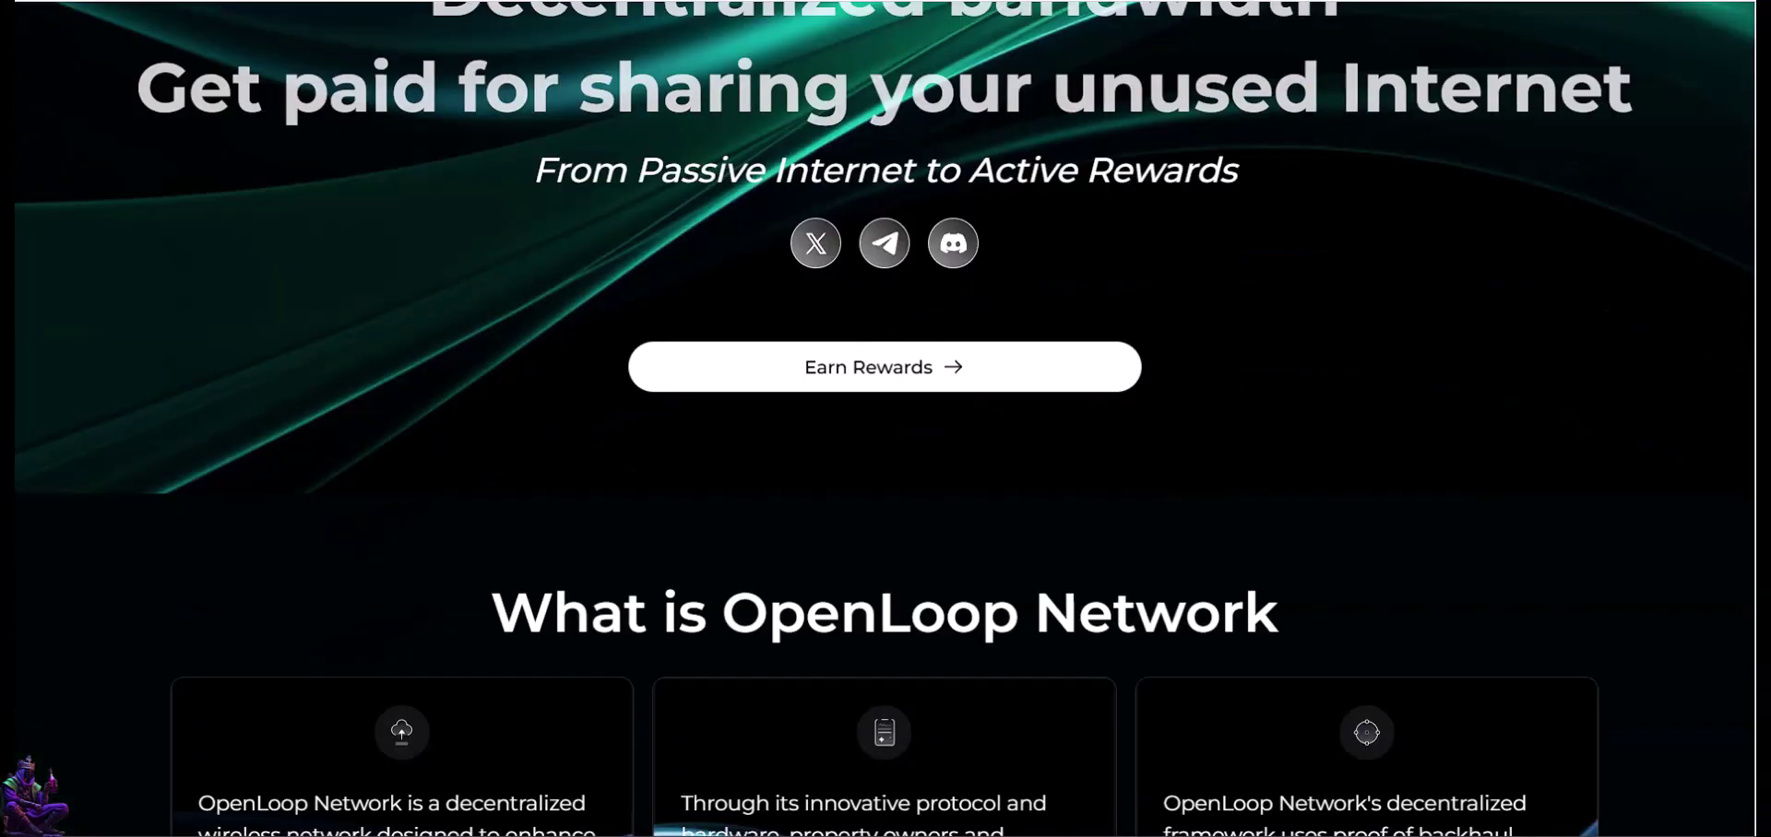
Step: Scroll OpenLoop's homepage to Grab Your Node Validators and the docs' Through Referrals page
scroll(883, 419, down, 4)
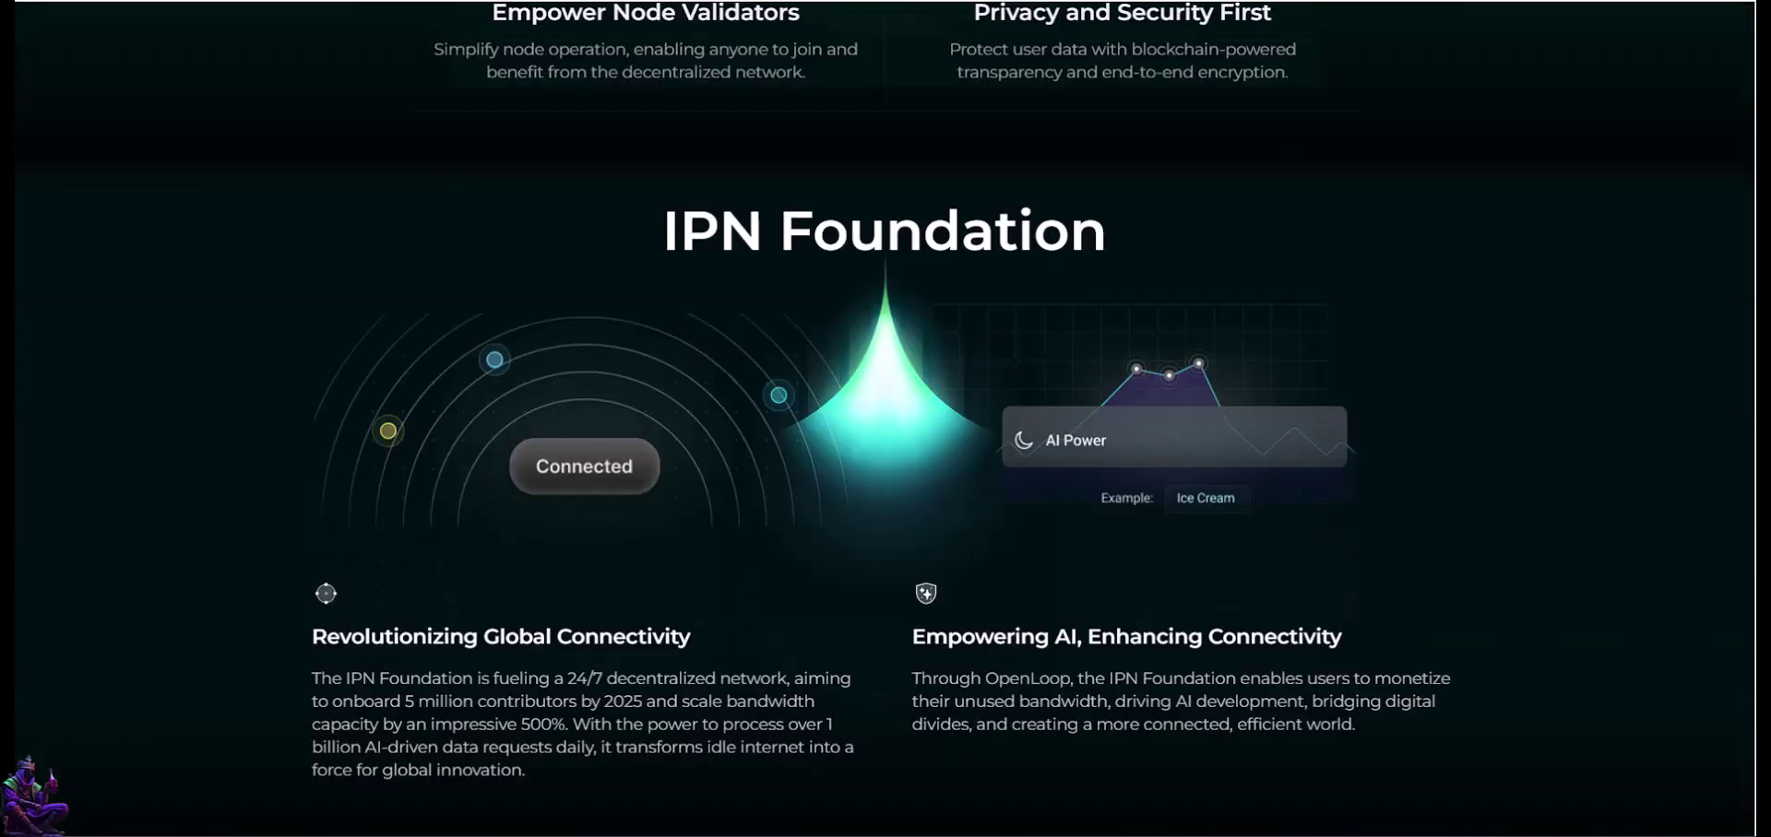
scroll(884, 418, down, 5)
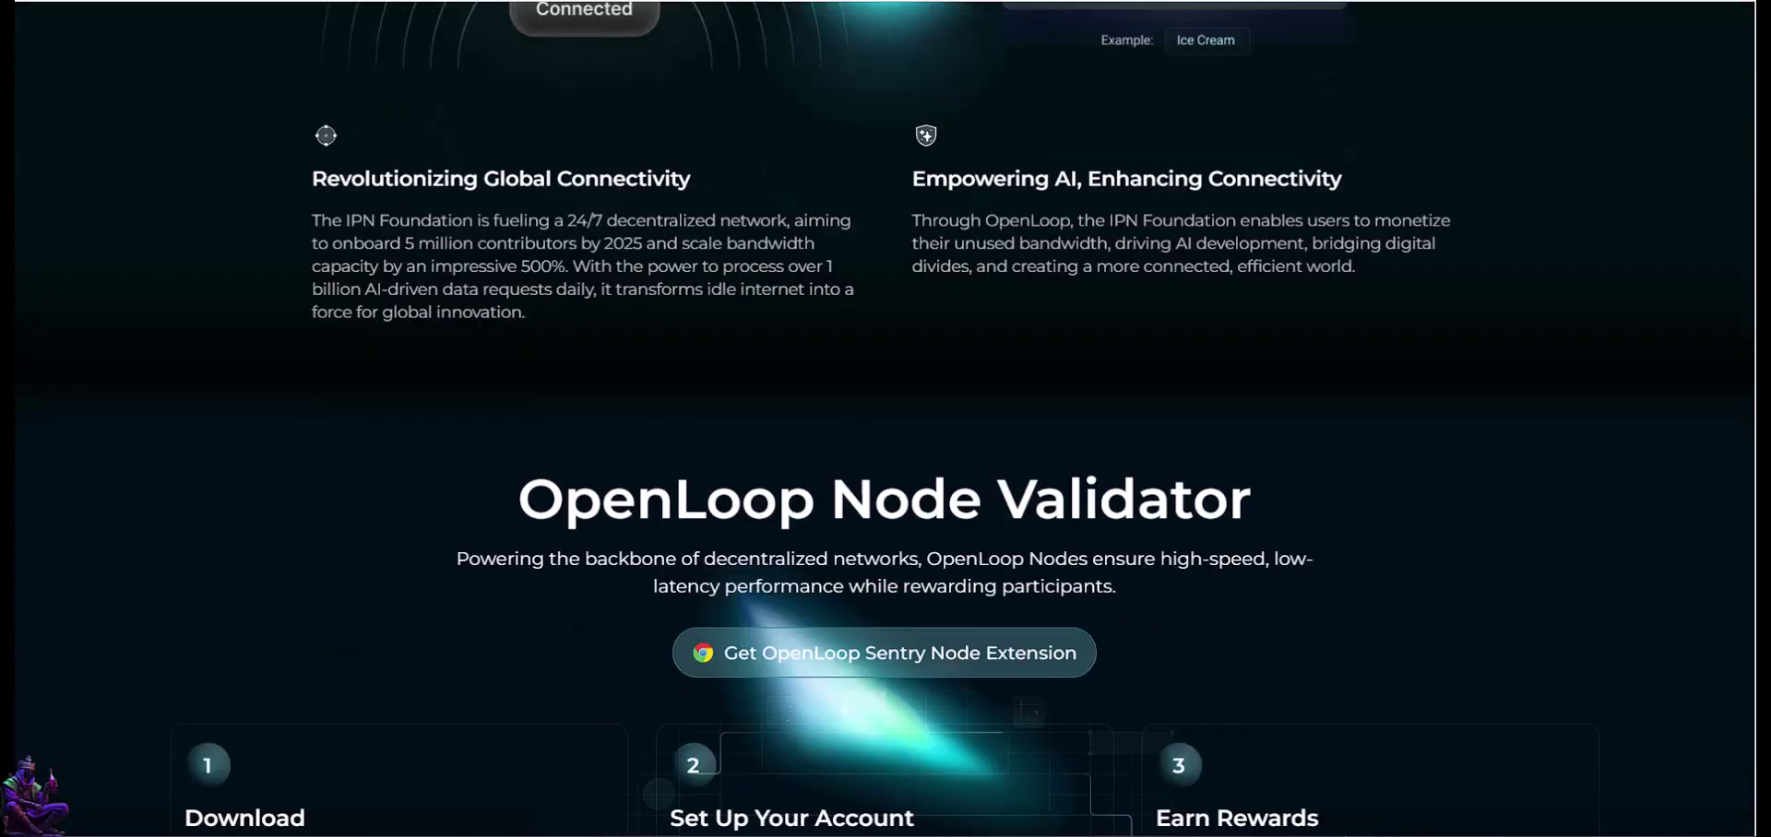
scroll(883, 419, down, 5)
scroll(883, 418, down, 4)
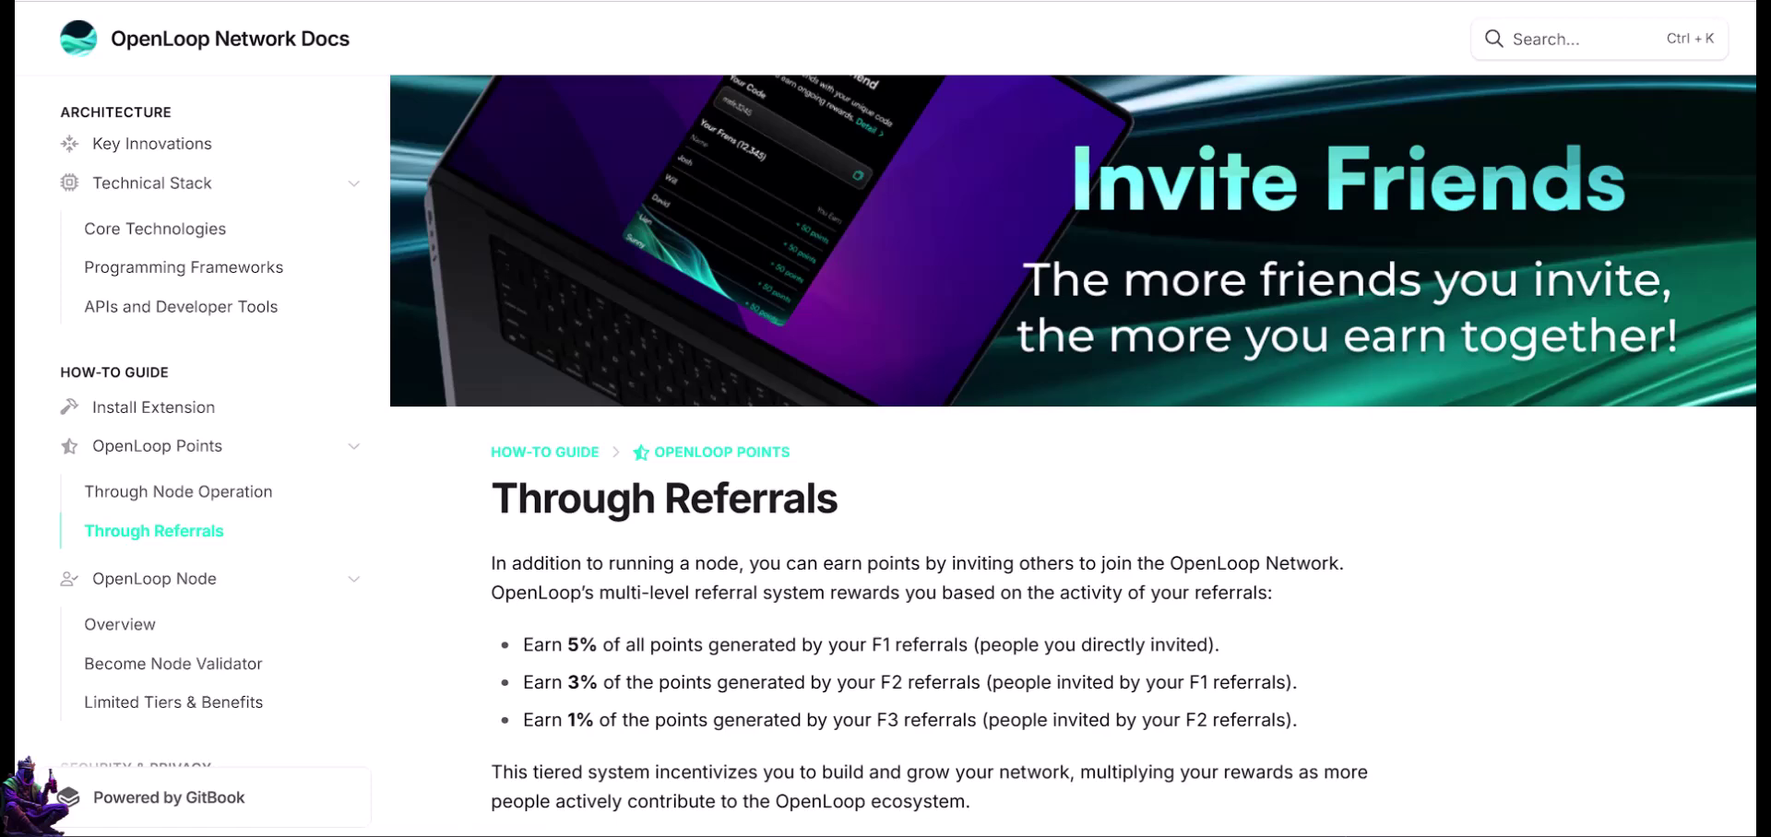
scroll(884, 419, down, 3)
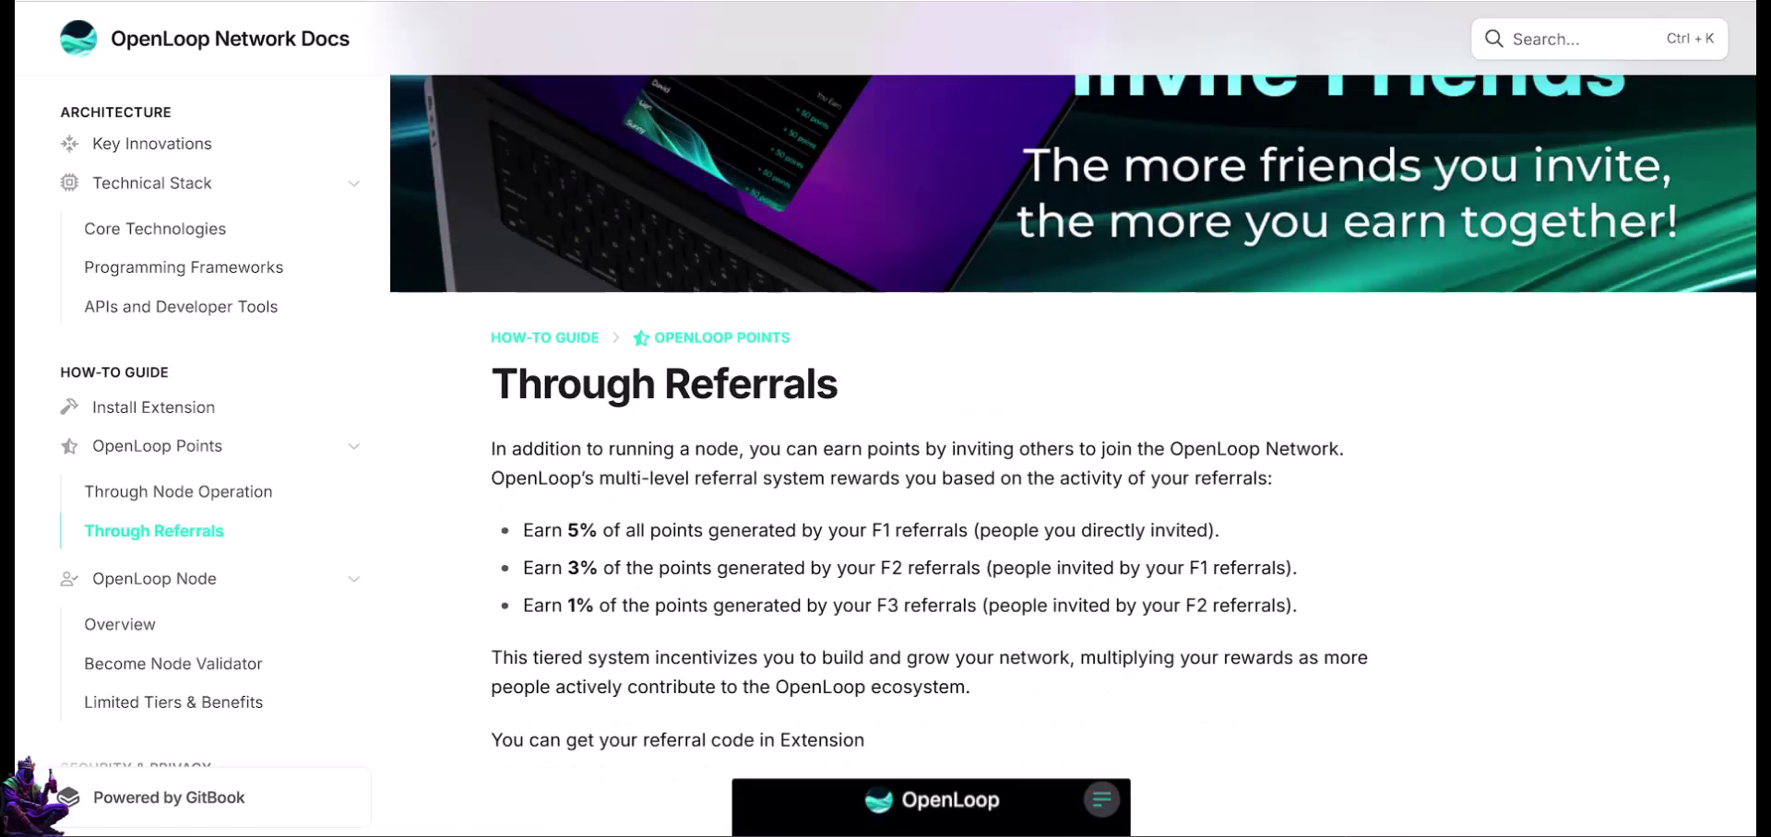
scroll(883, 419, down, 1)
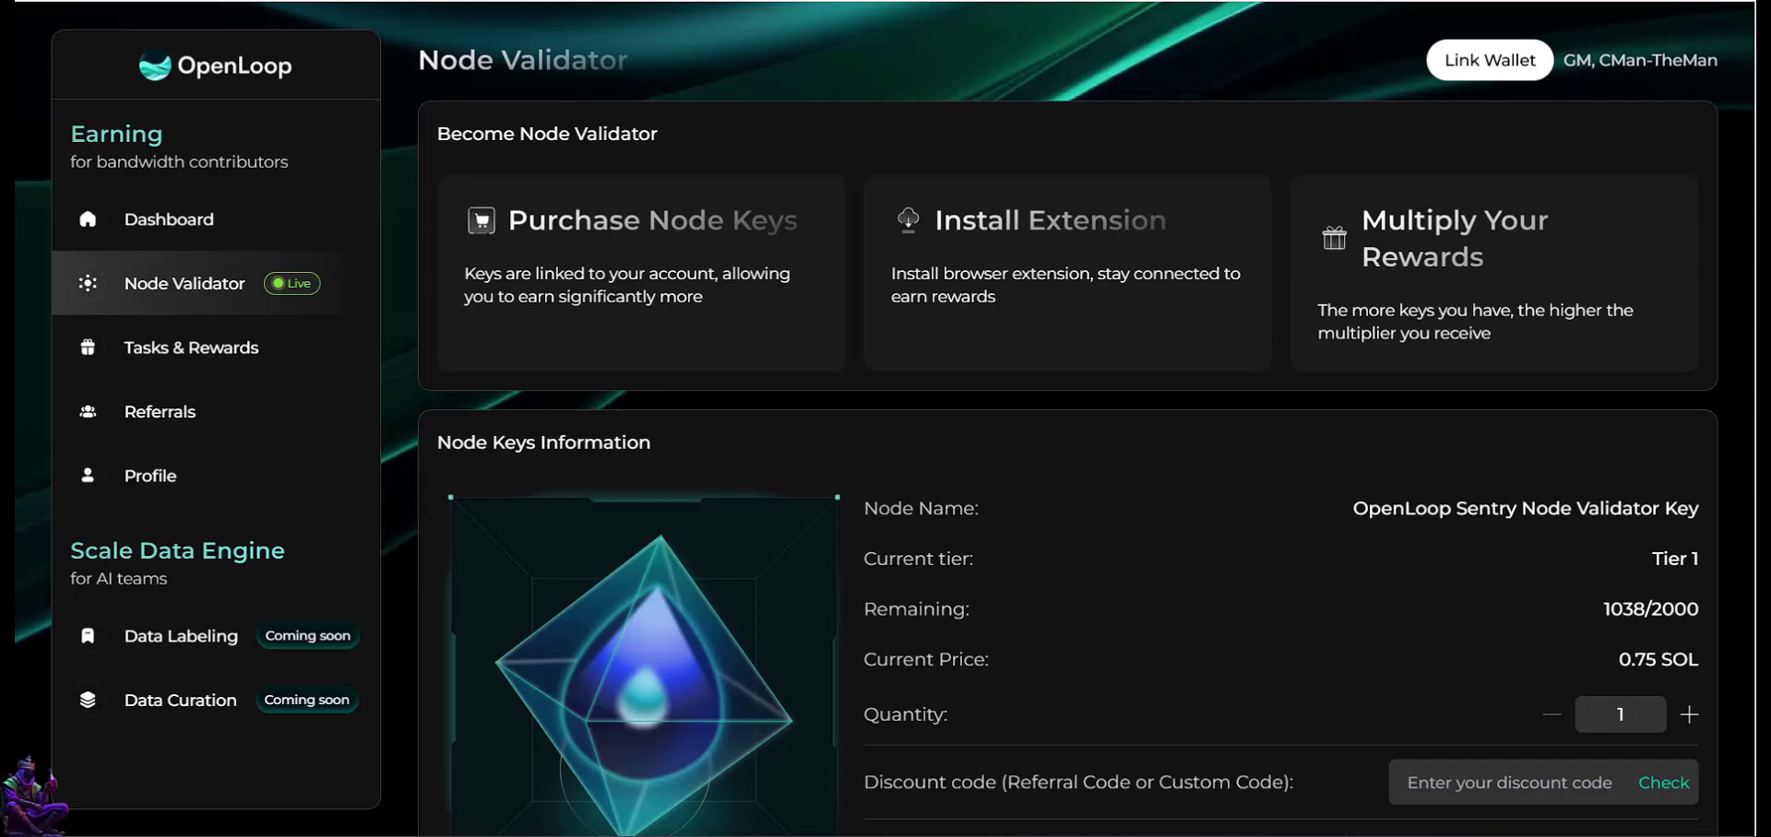
Step: Scroll the Node Validator page past Total Price and Purchase to the Reward Bonus table
scroll(1067, 461, down, 1)
scroll(1067, 418, down, 2)
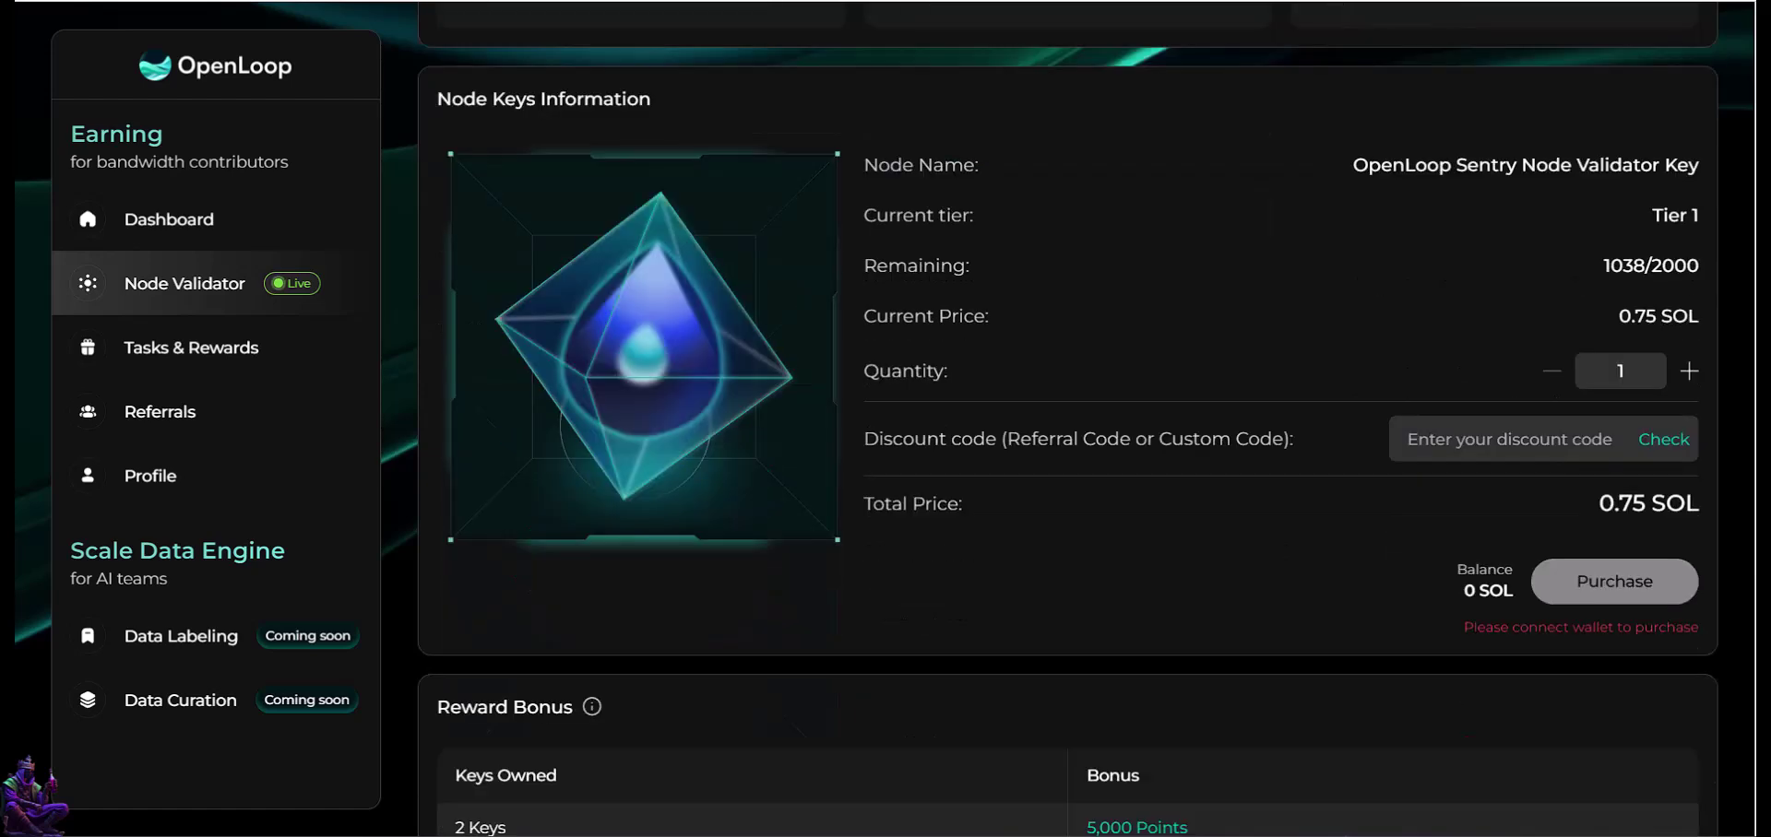
scroll(1067, 418, down, 2)
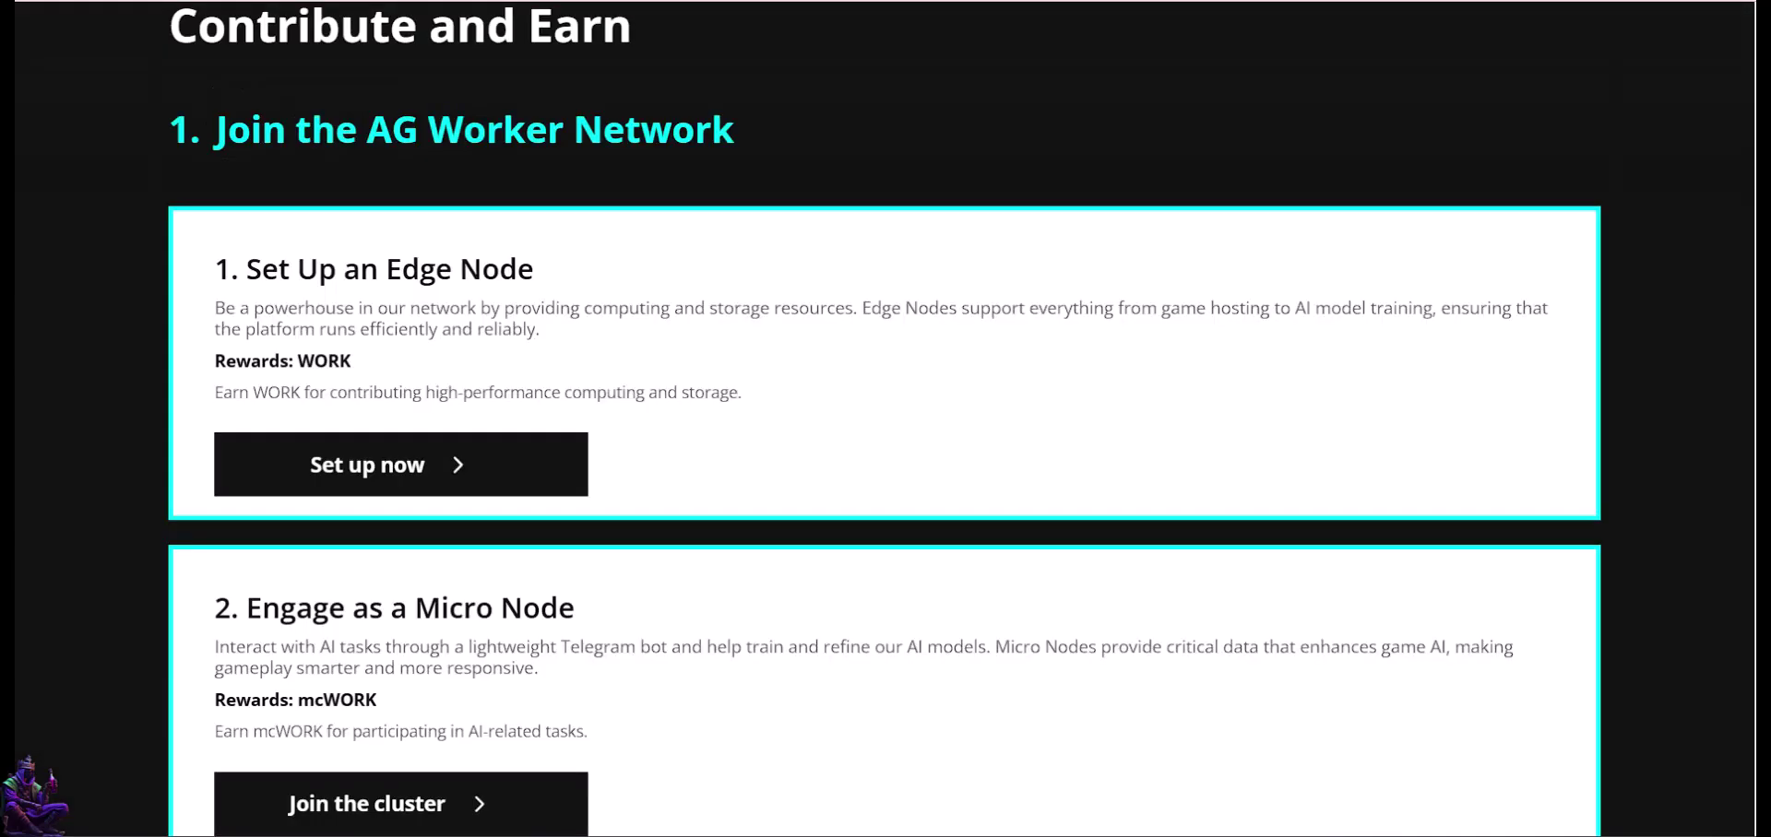
Step: Scroll through Alliance Games' node setup options
scroll(883, 419, down, 4)
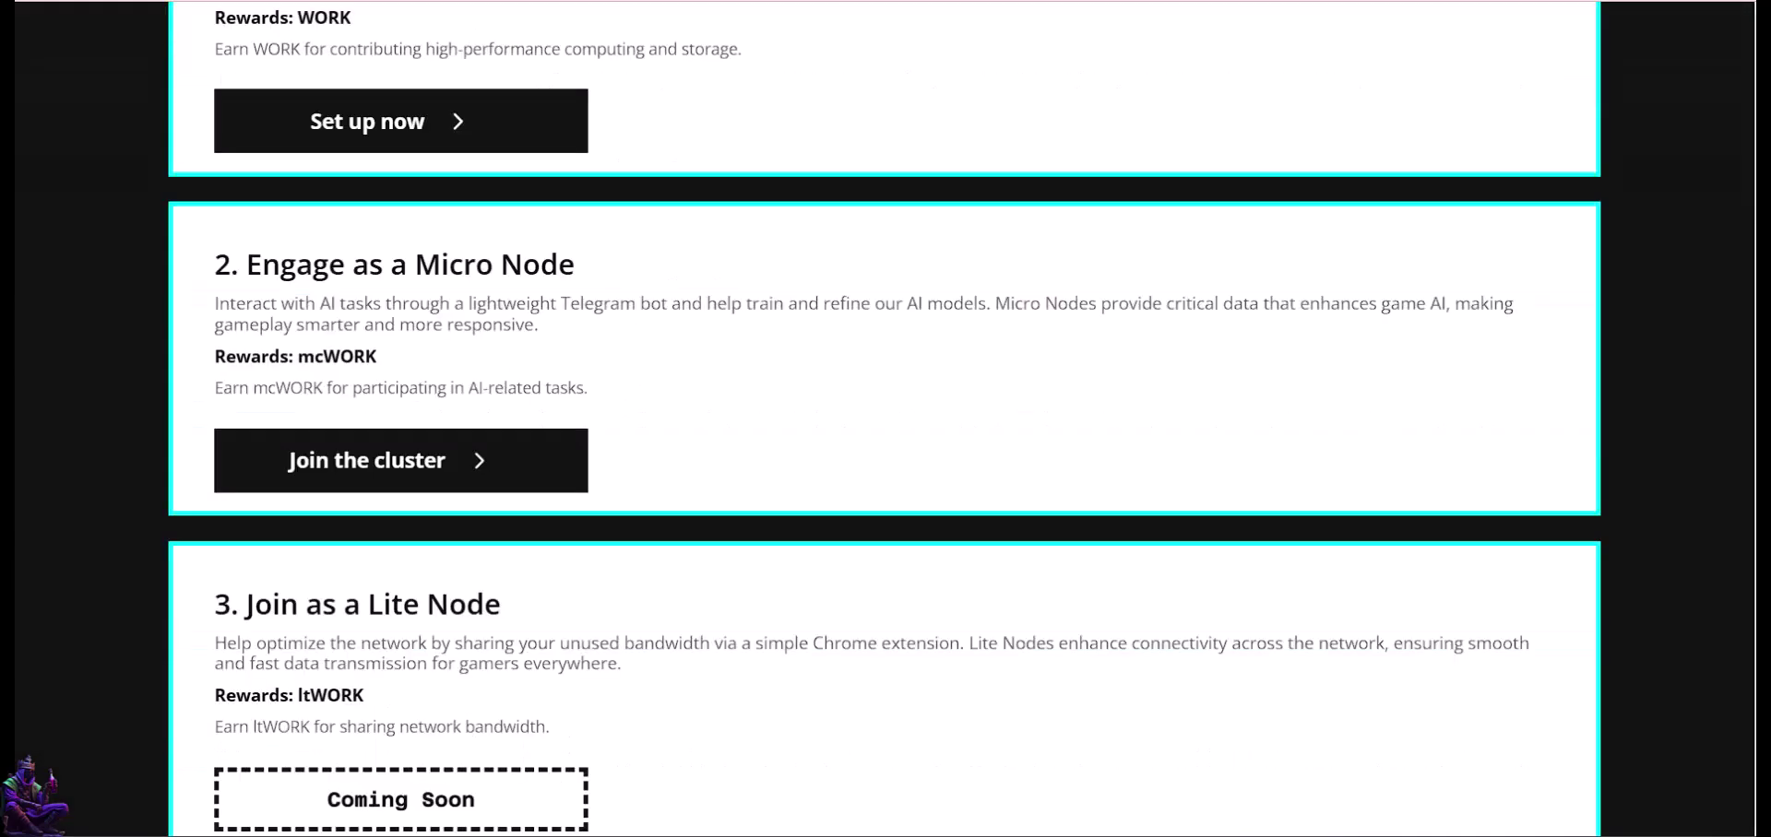
scroll(884, 419, down, 3)
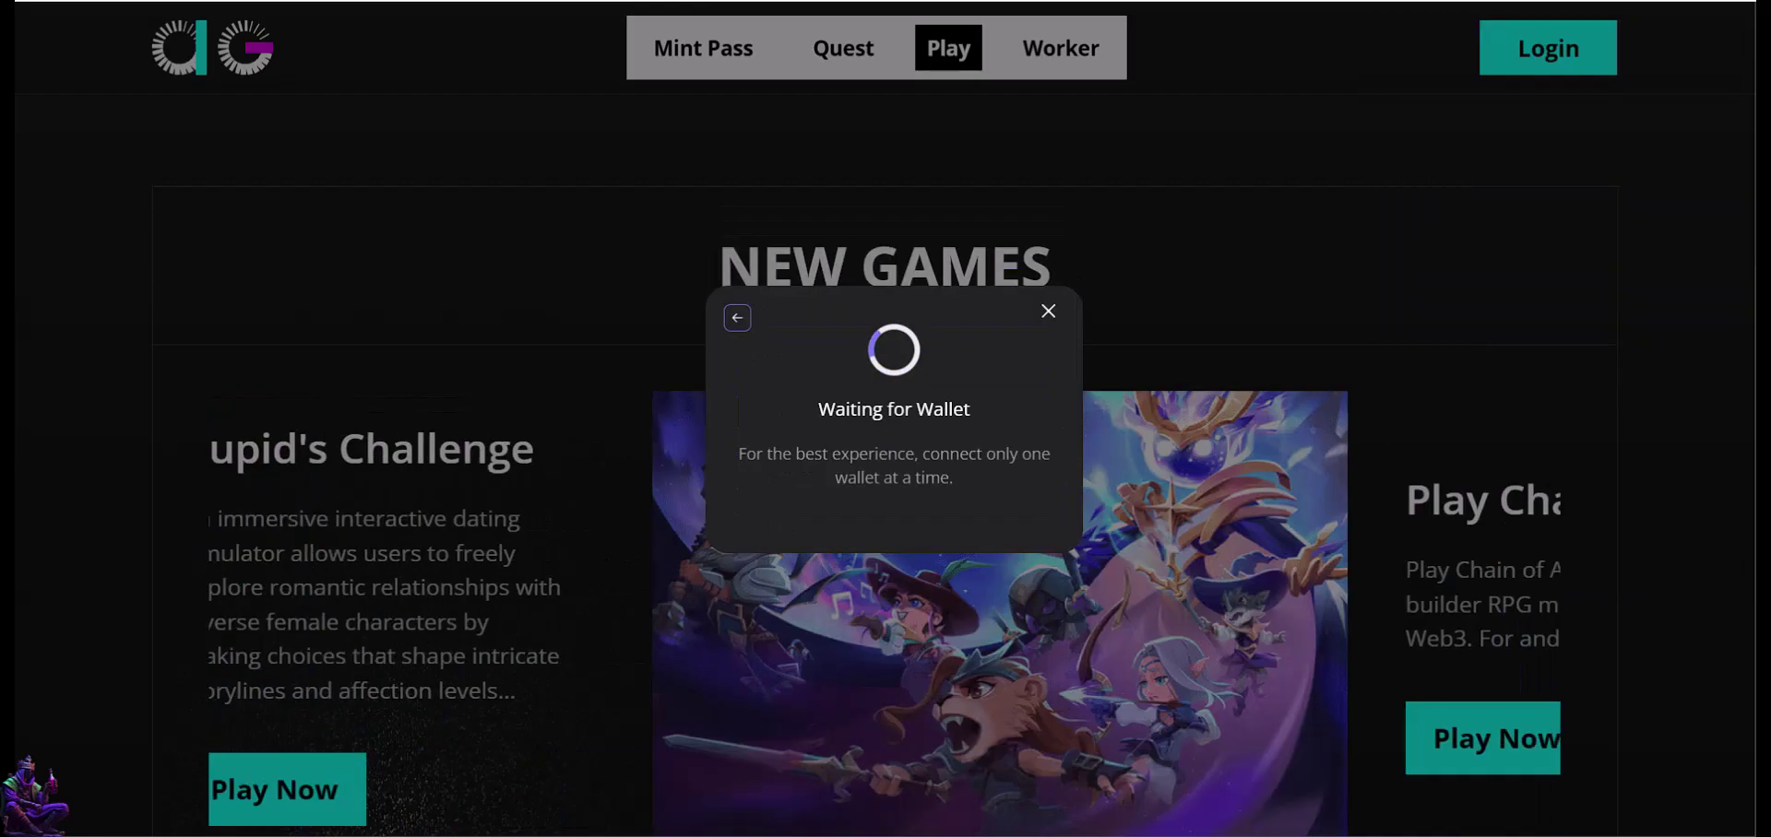
Step: Browse the Play page games, jump back to the top, and look over the Mint Pass page
scroll(885, 415, down, 4)
scroll(885, 415, down, 8)
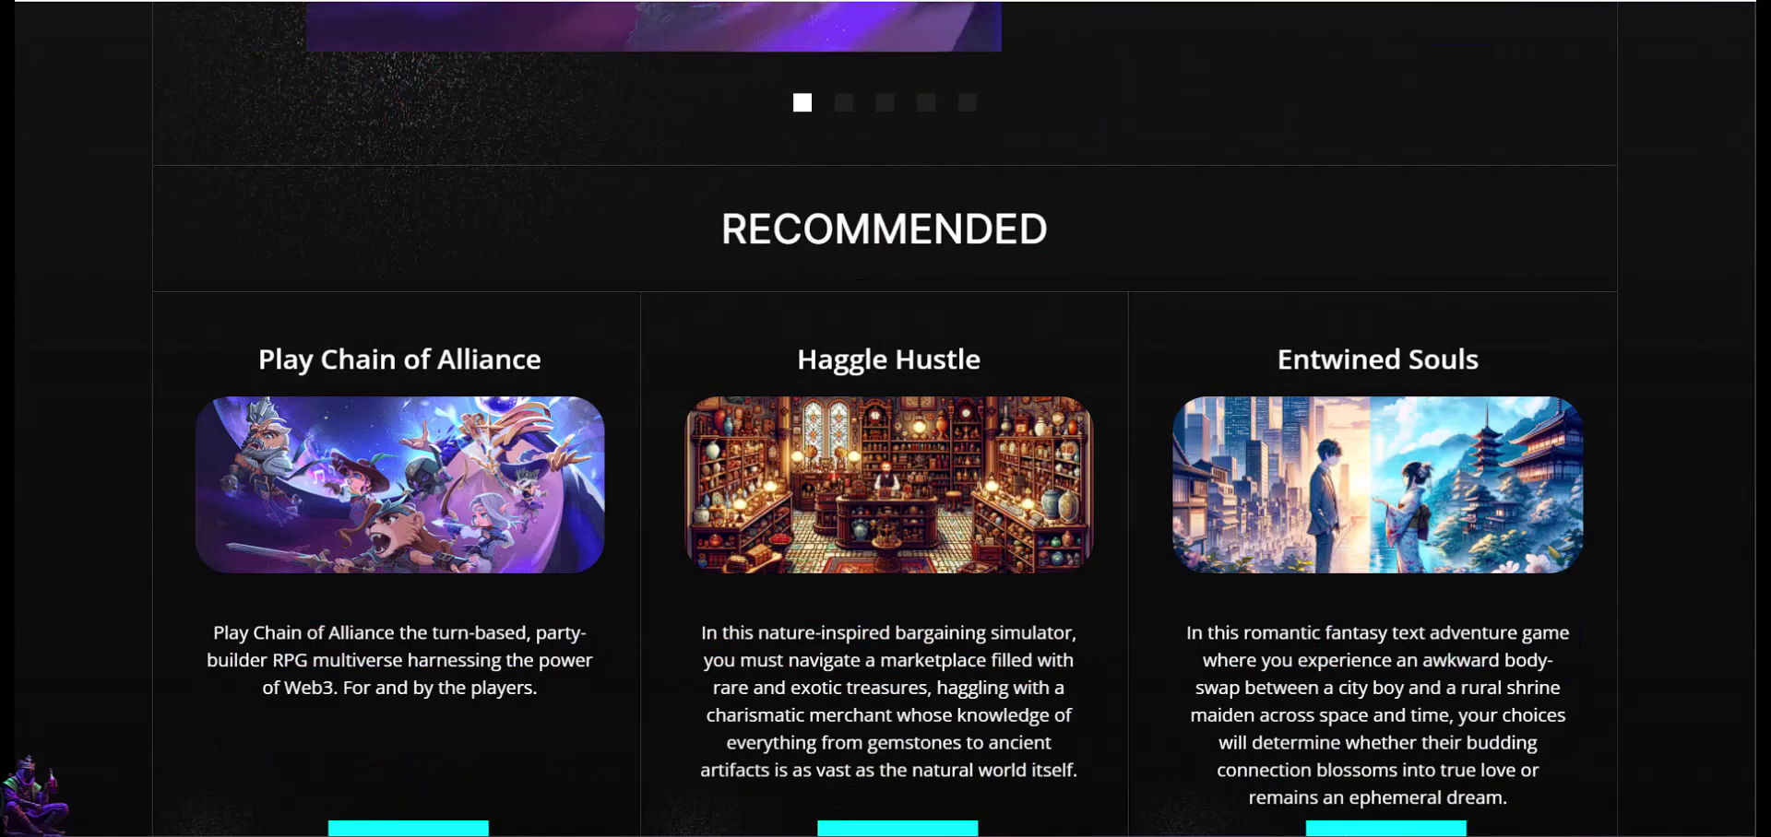
scroll(886, 415, down, 8)
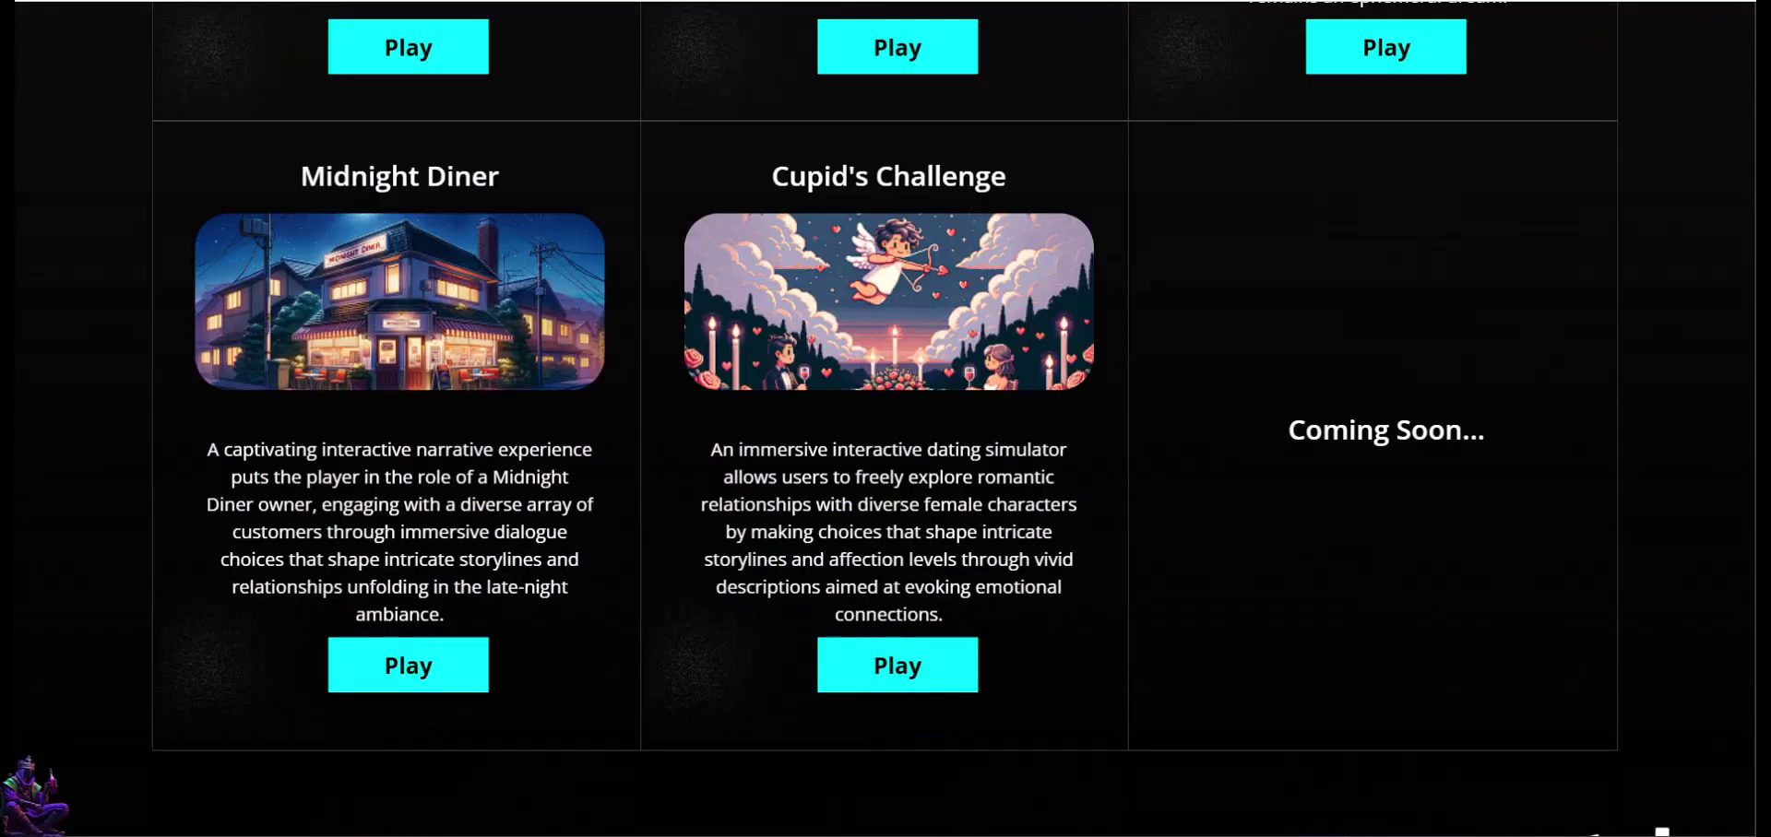
scroll(682, 179, down, 3)
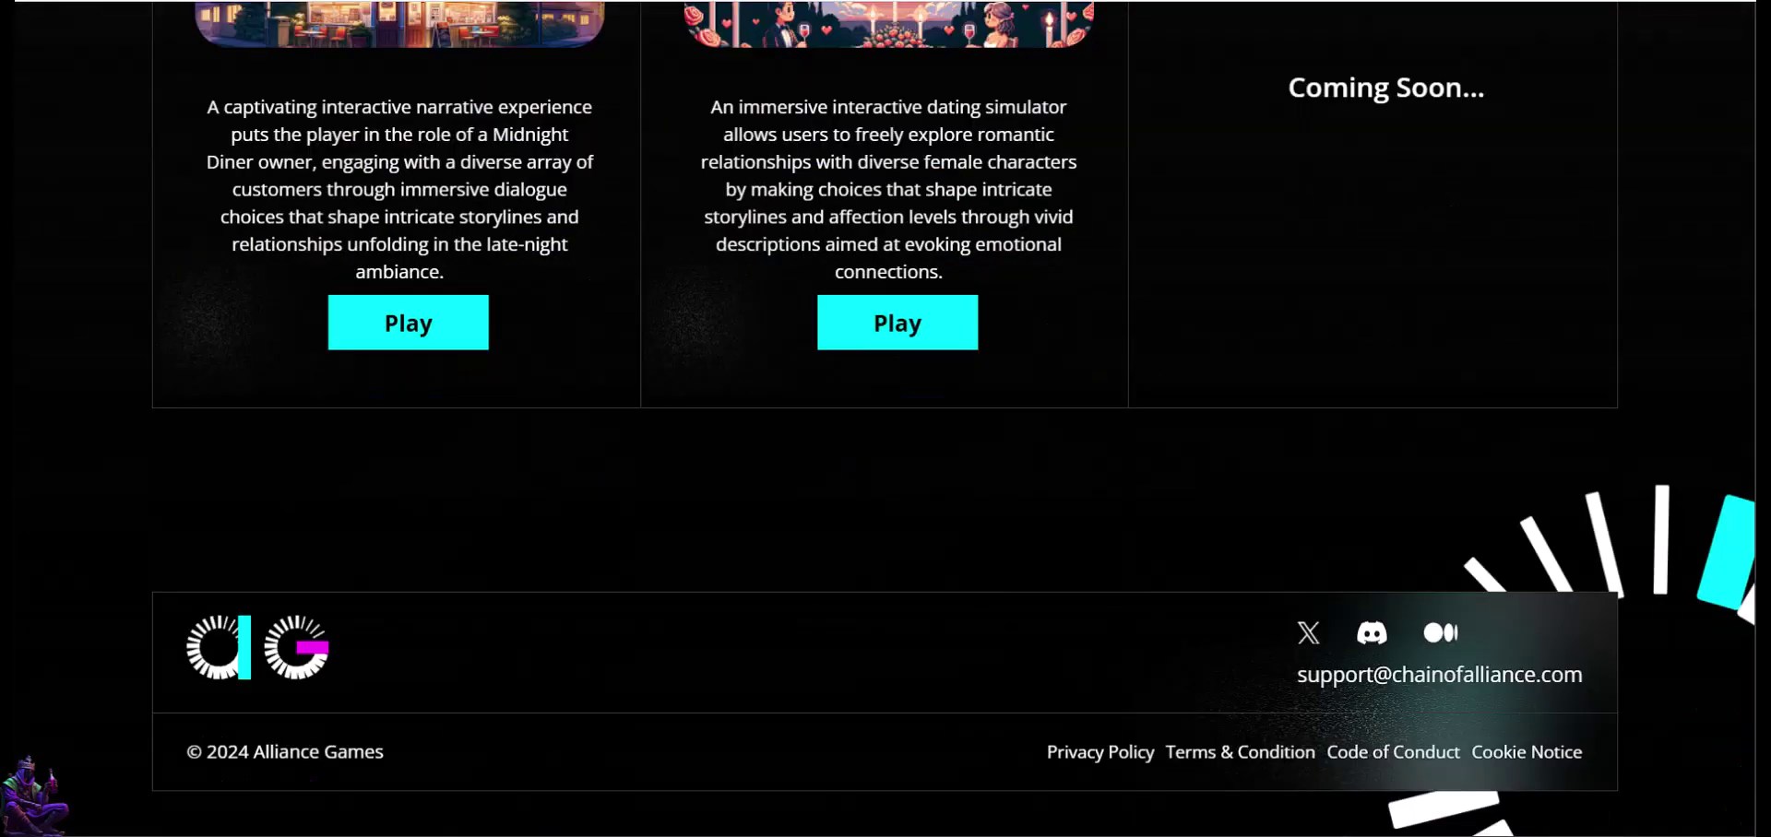
key(Home)
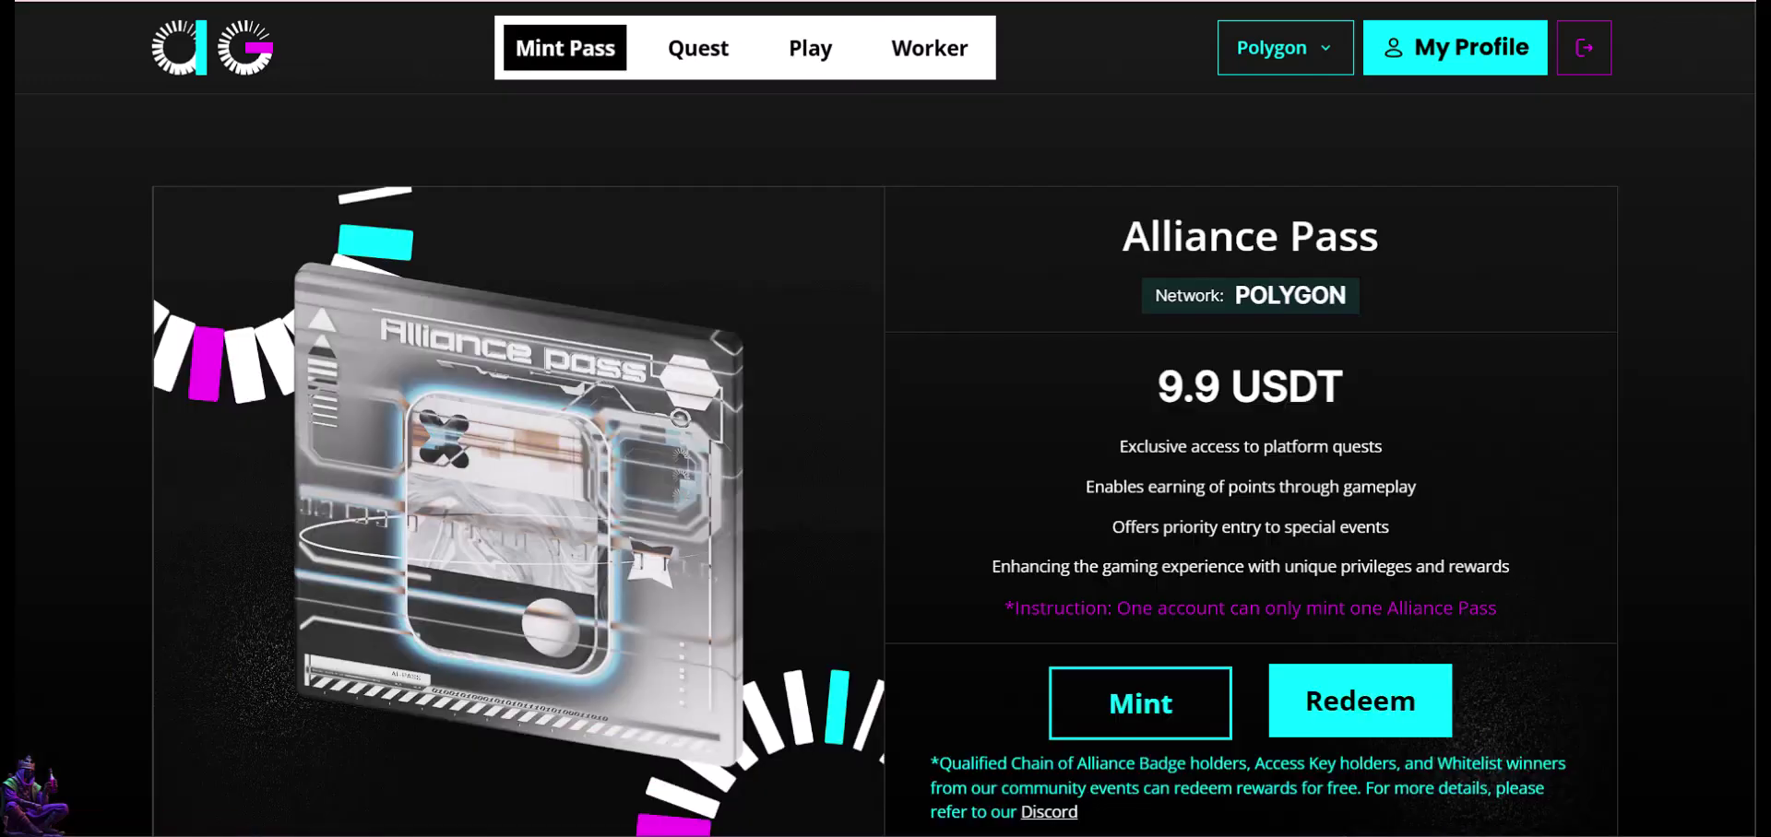
scroll(886, 415, down, 3)
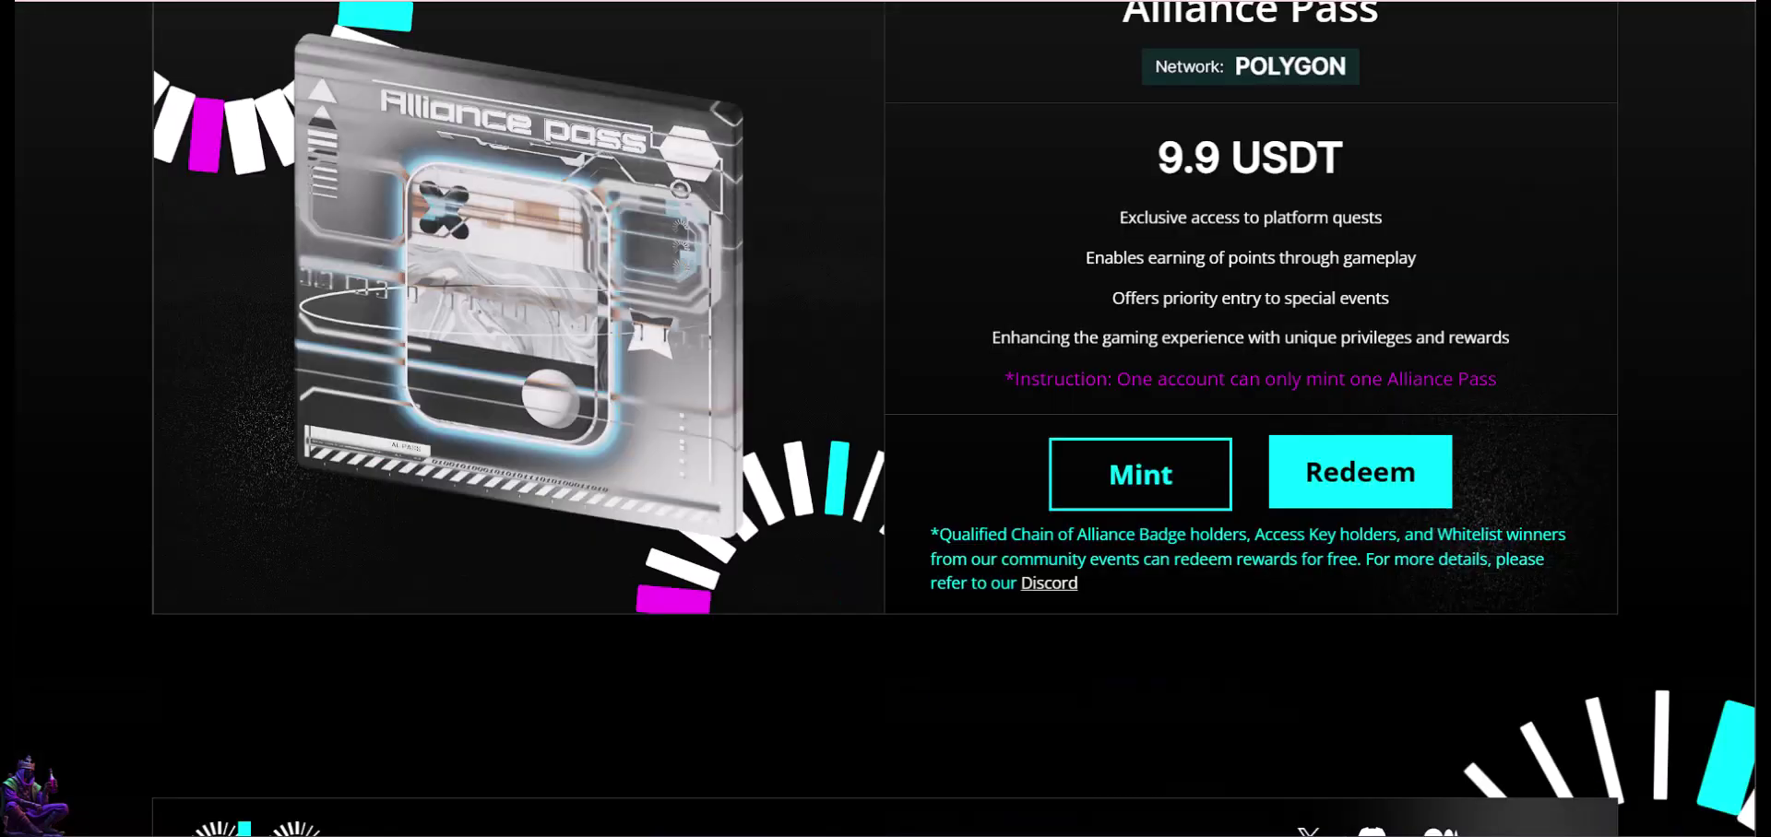
scroll(885, 415, up, 1)
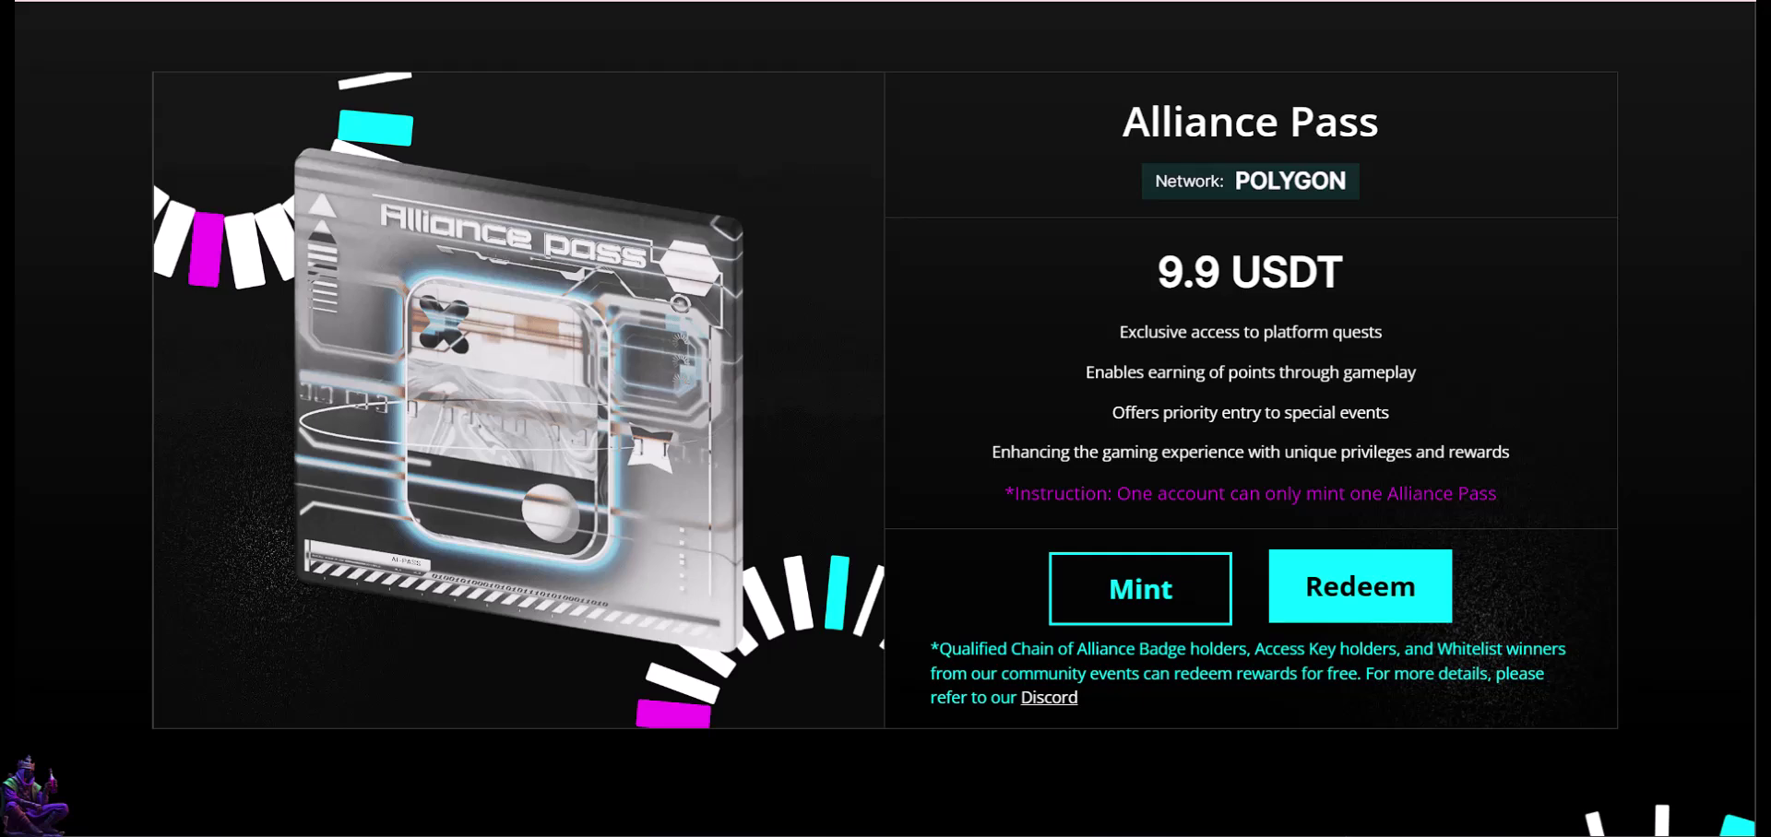
scroll(886, 415, up, 1)
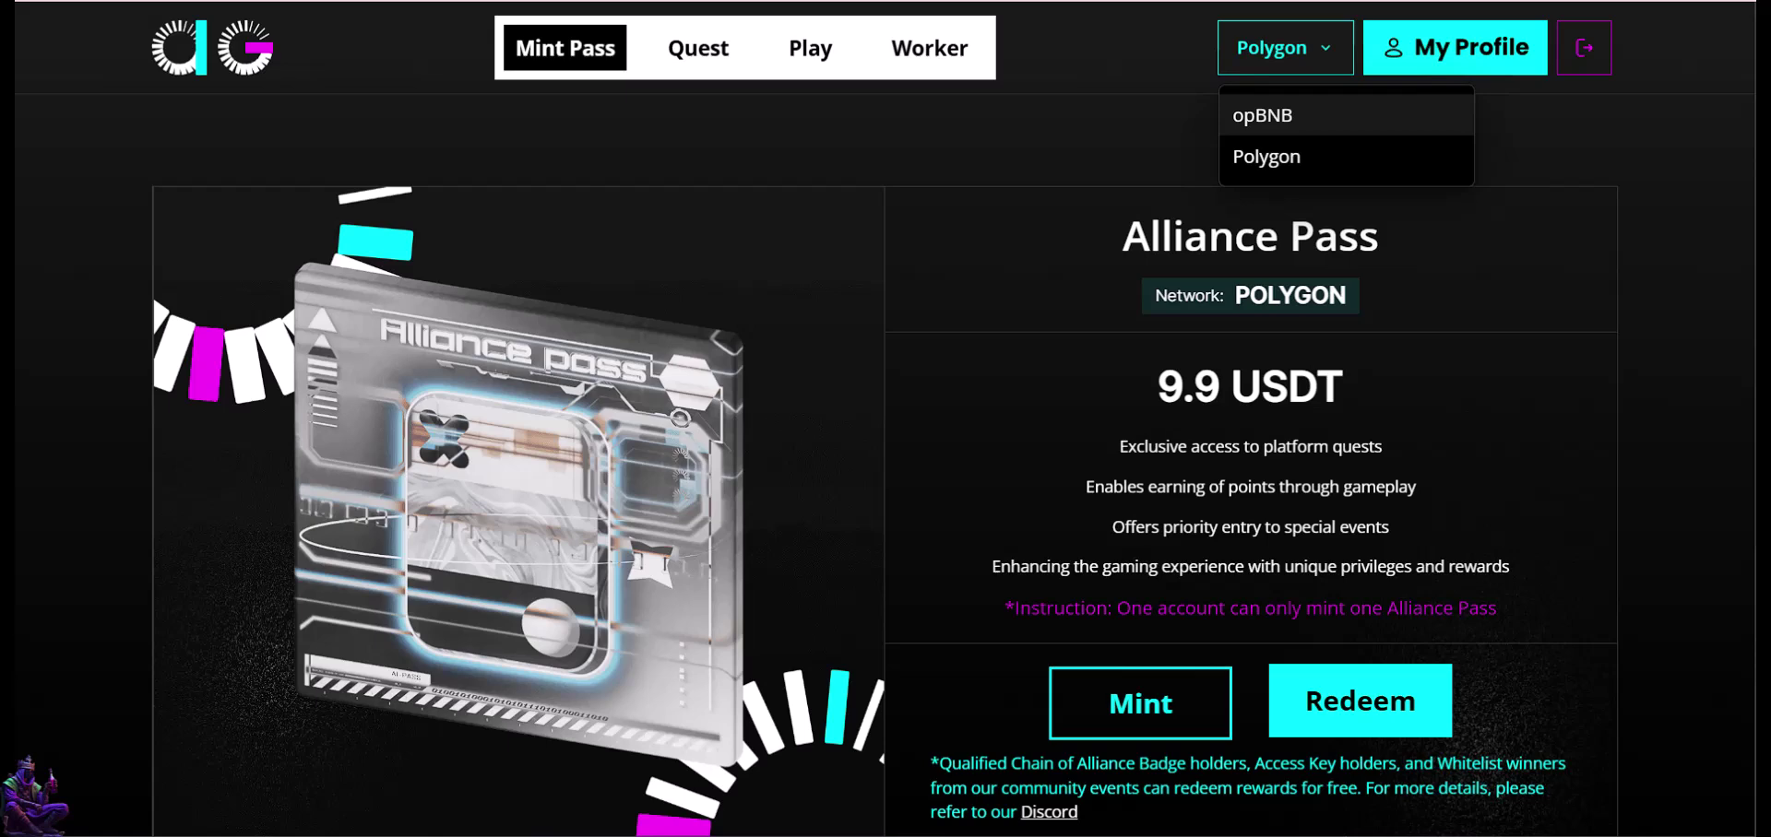
Step: Go to Alliance Games' Quest page and browse the Starter and Daily Mission task lists
click(698, 48)
scroll(885, 415, down, 2)
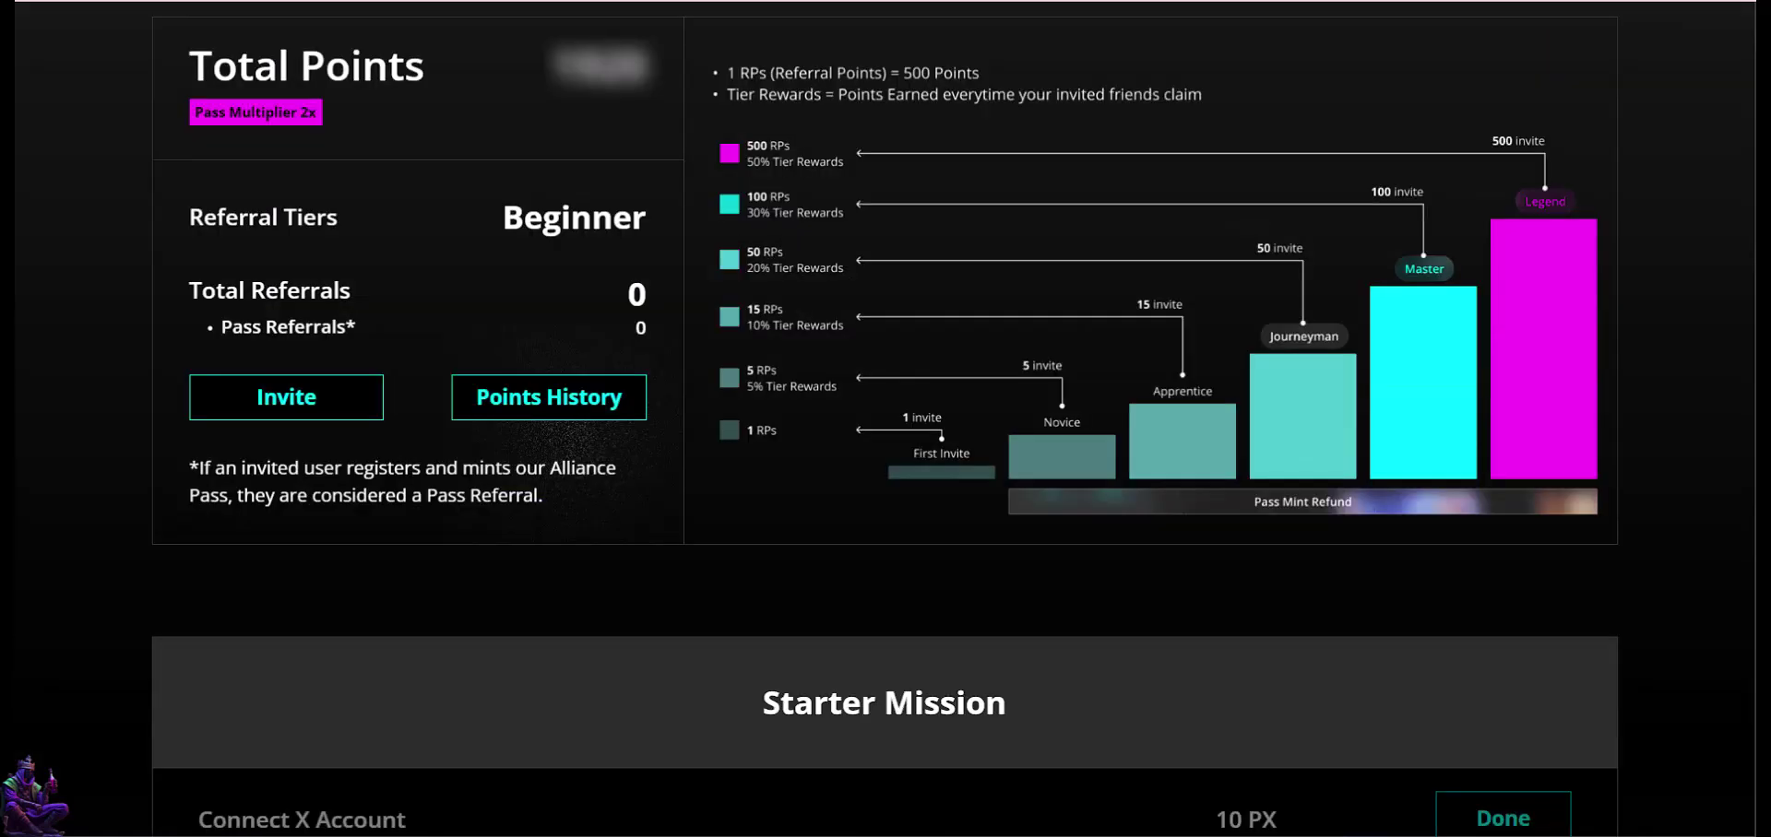
scroll(886, 415, down, 3)
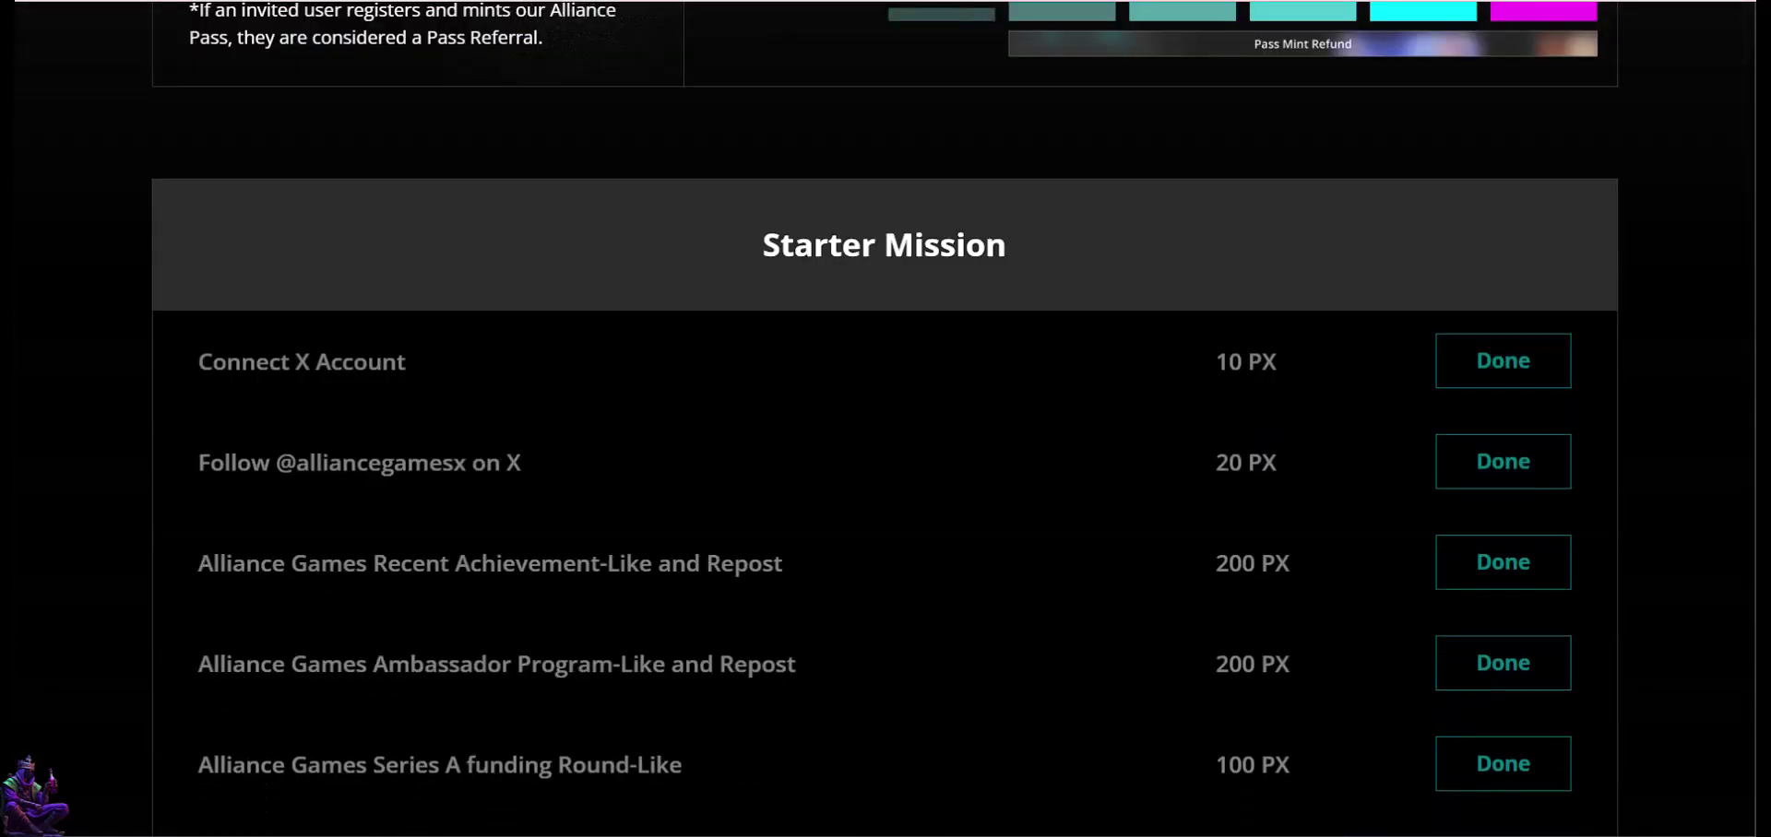
scroll(885, 415, down, 3)
scroll(885, 415, down, 3)
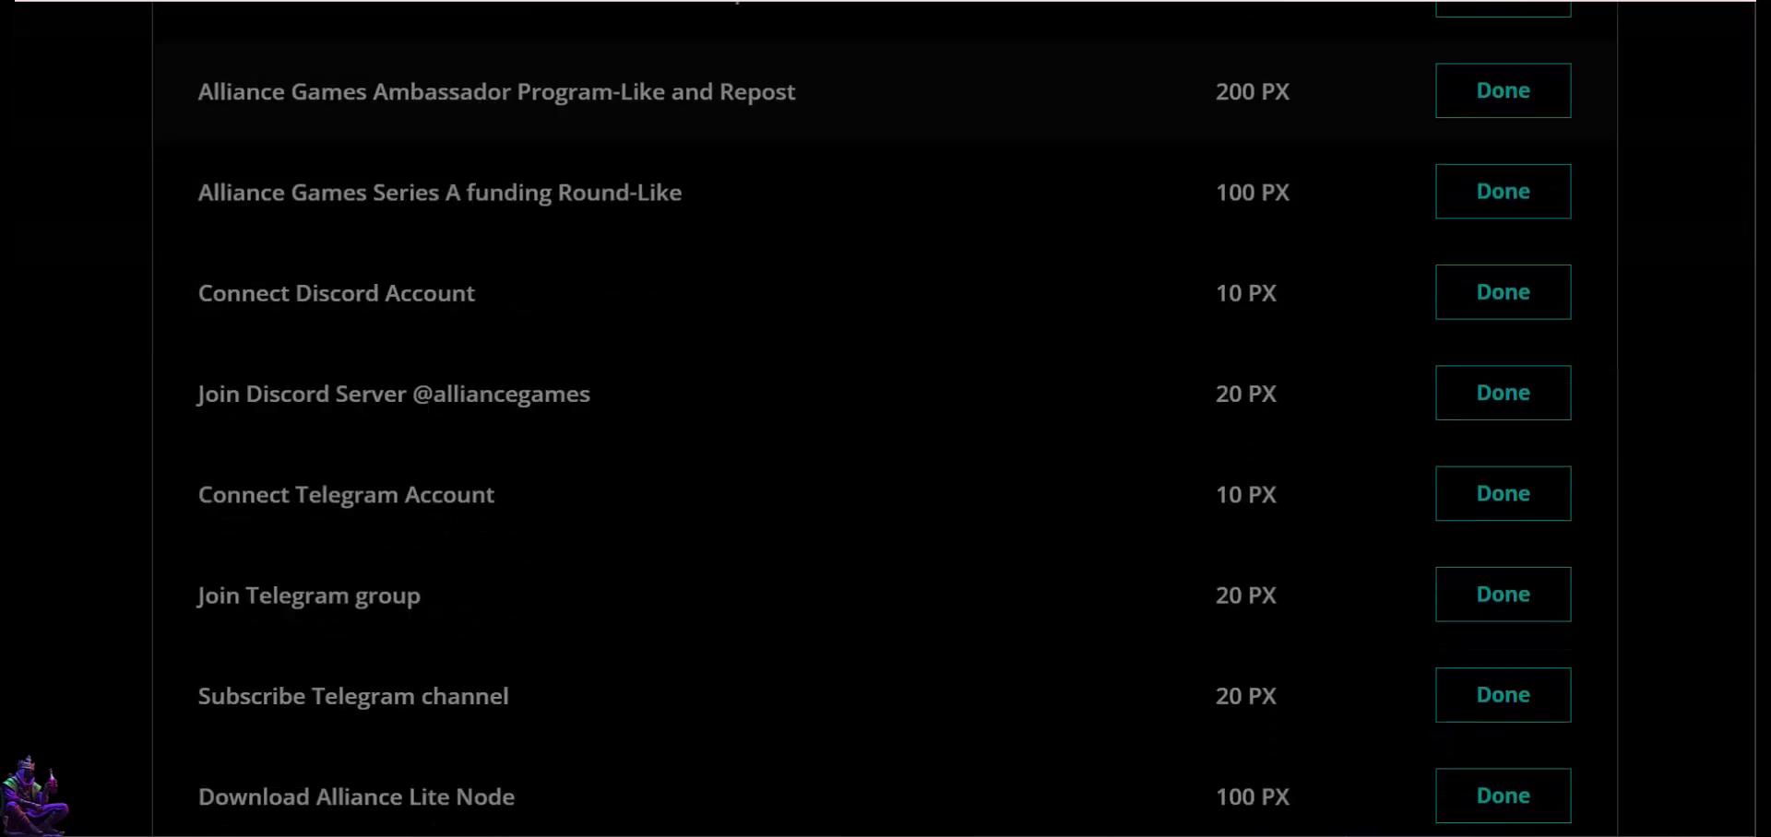
scroll(885, 415, down, 3)
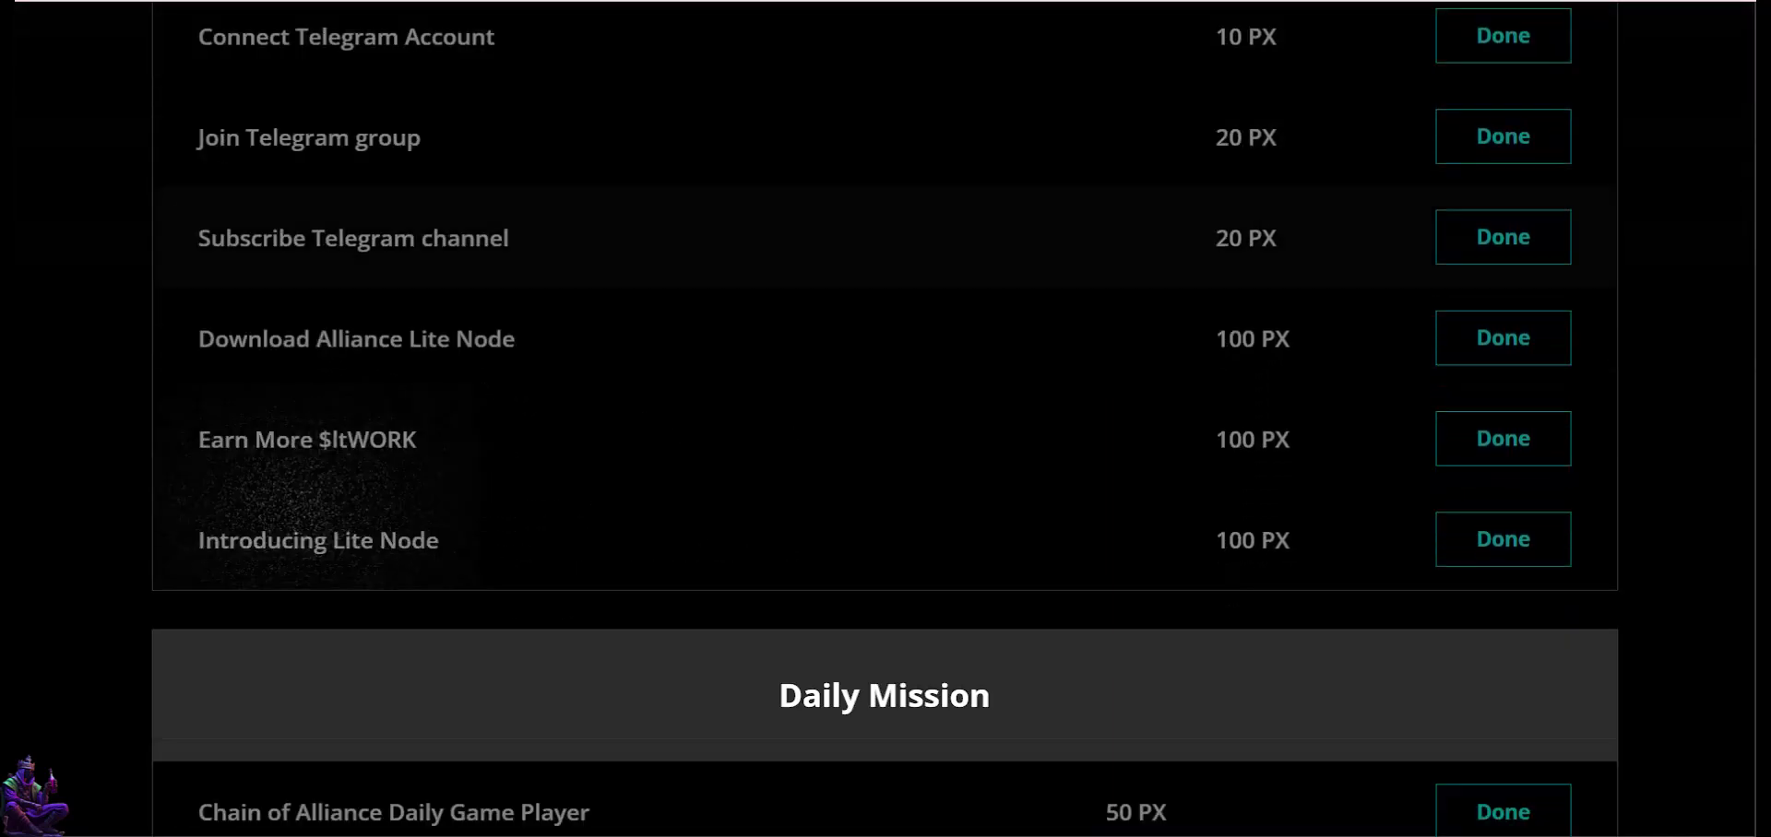
scroll(885, 415, down, 2)
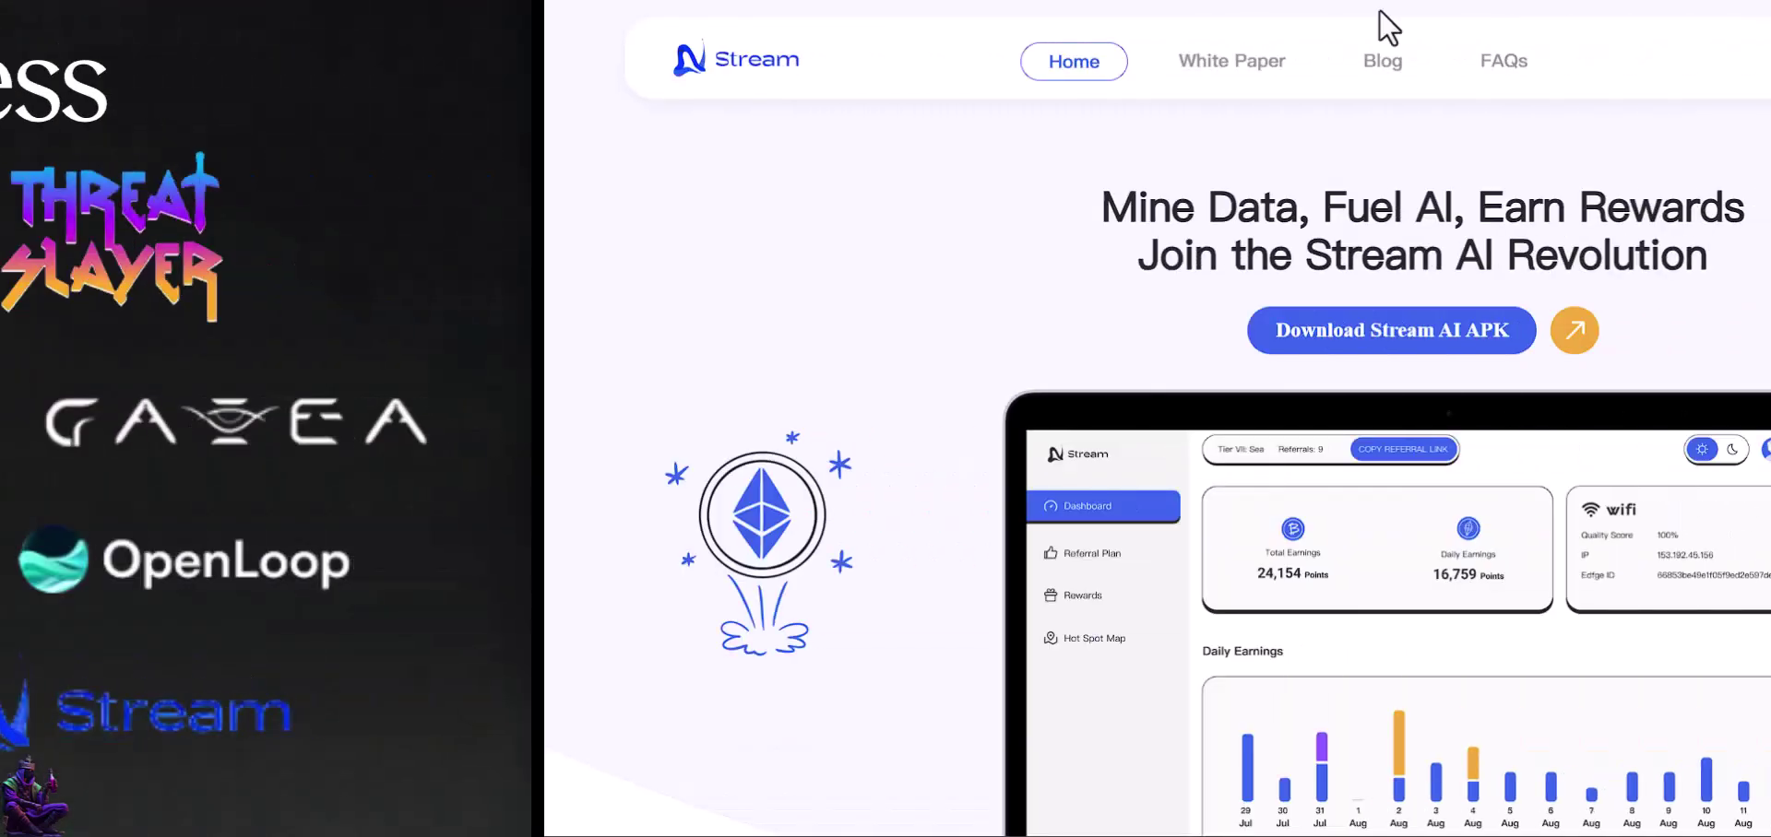
Step: Scroll the Stream homepage past Understanding the Flow and the referral section to the FAQ
scroll(848, 11, down, 10)
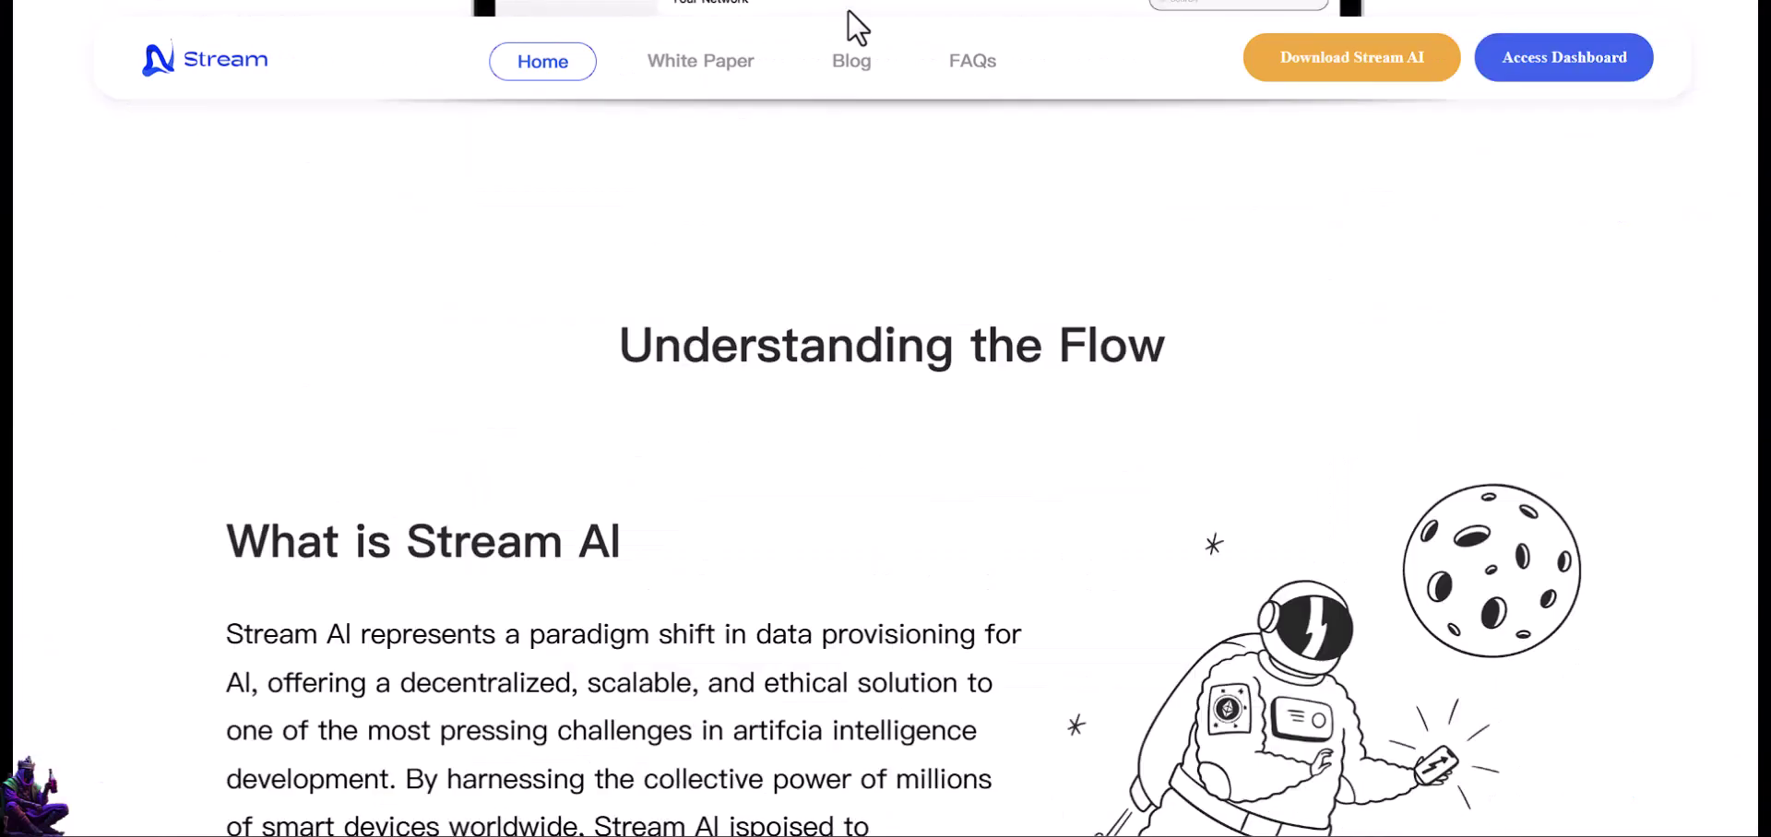
scroll(849, 10, down, 6)
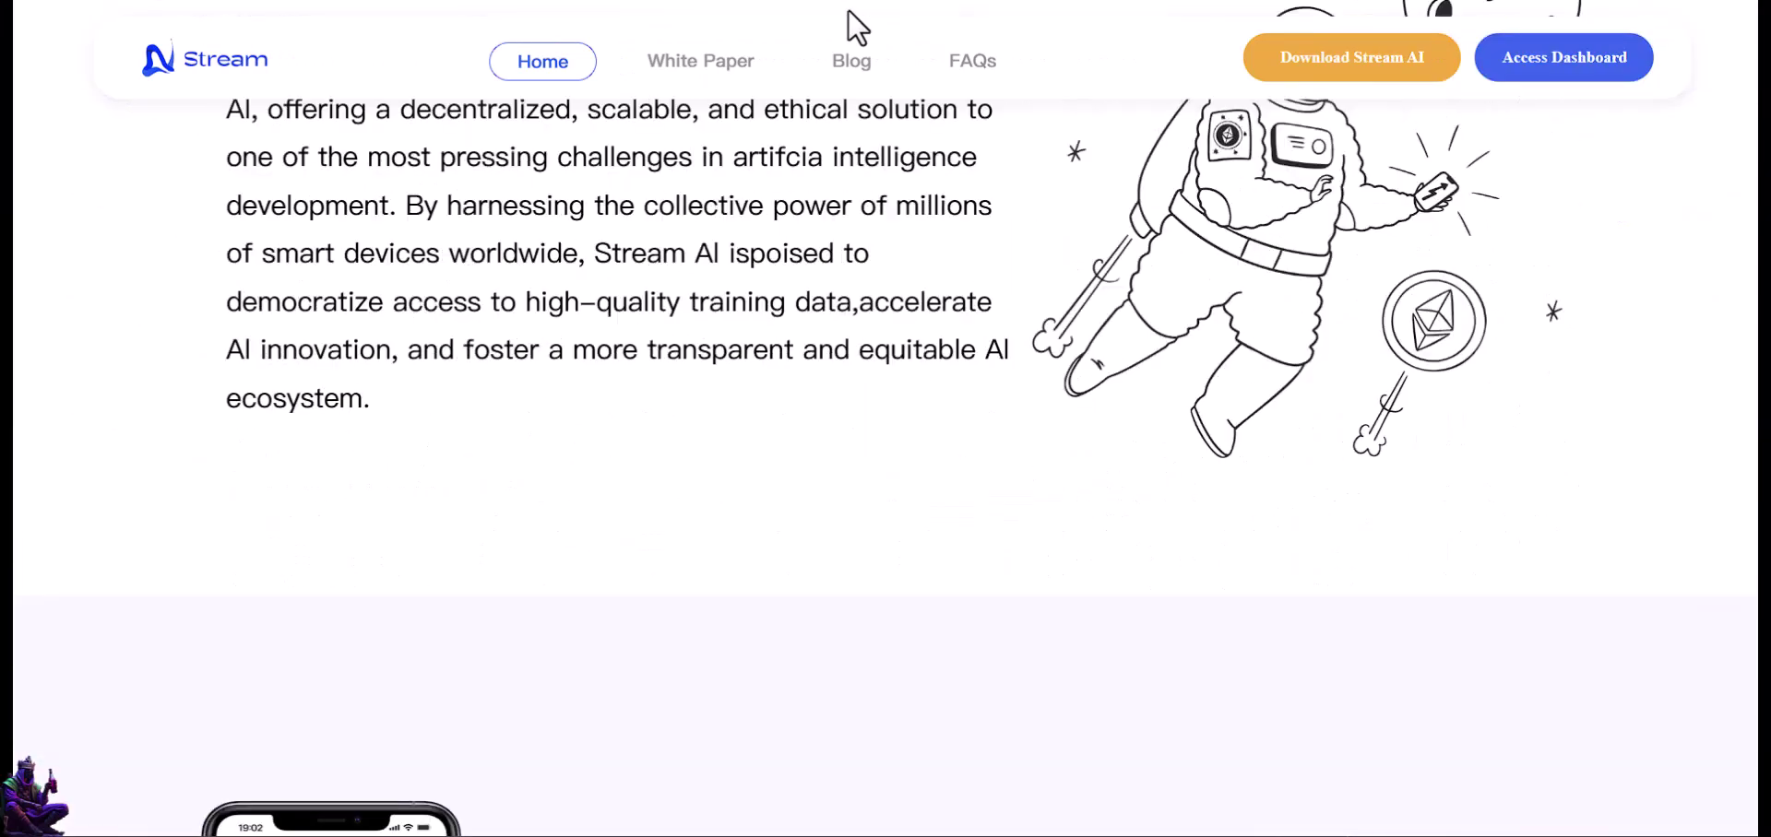
scroll(848, 9, down, 7)
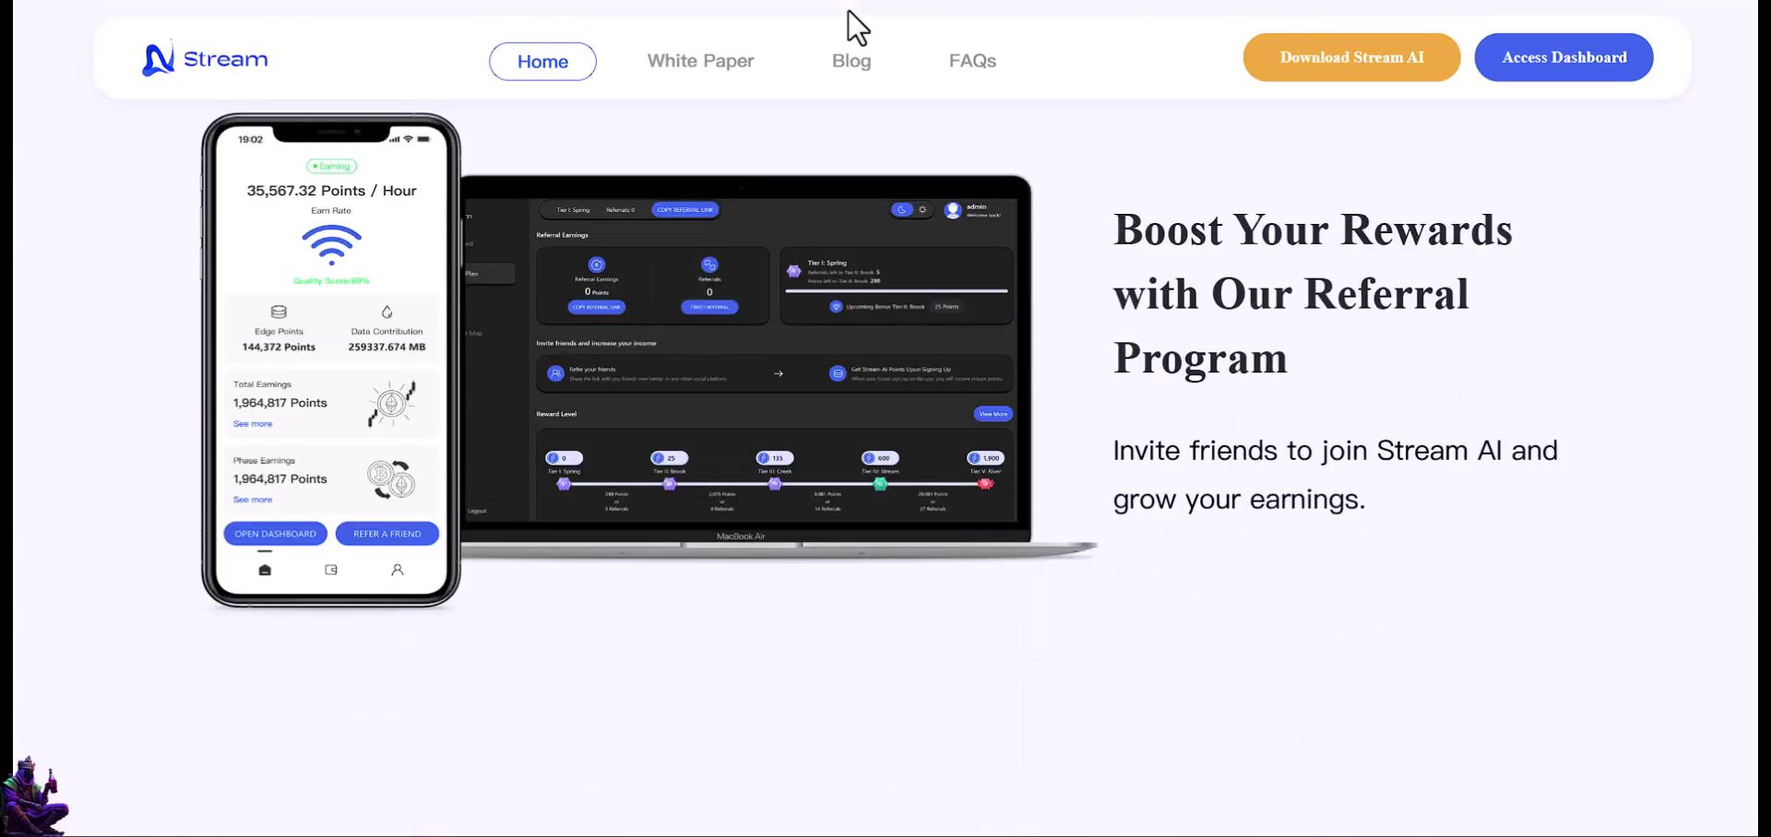
scroll(848, 11, down, 1)
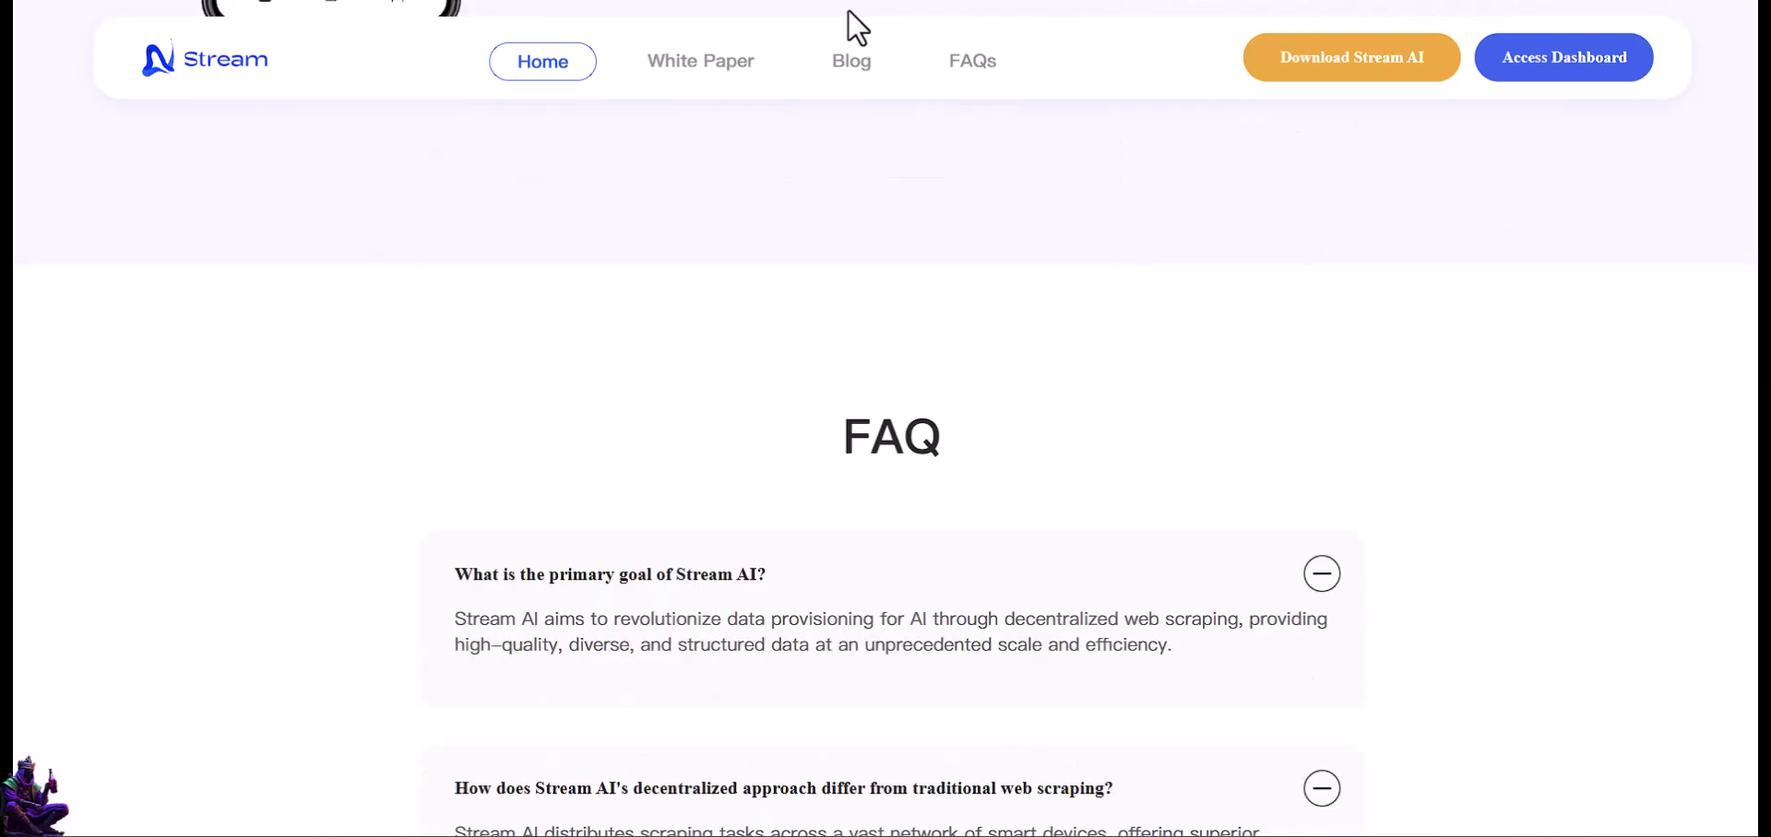
scroll(849, 9, down, 3)
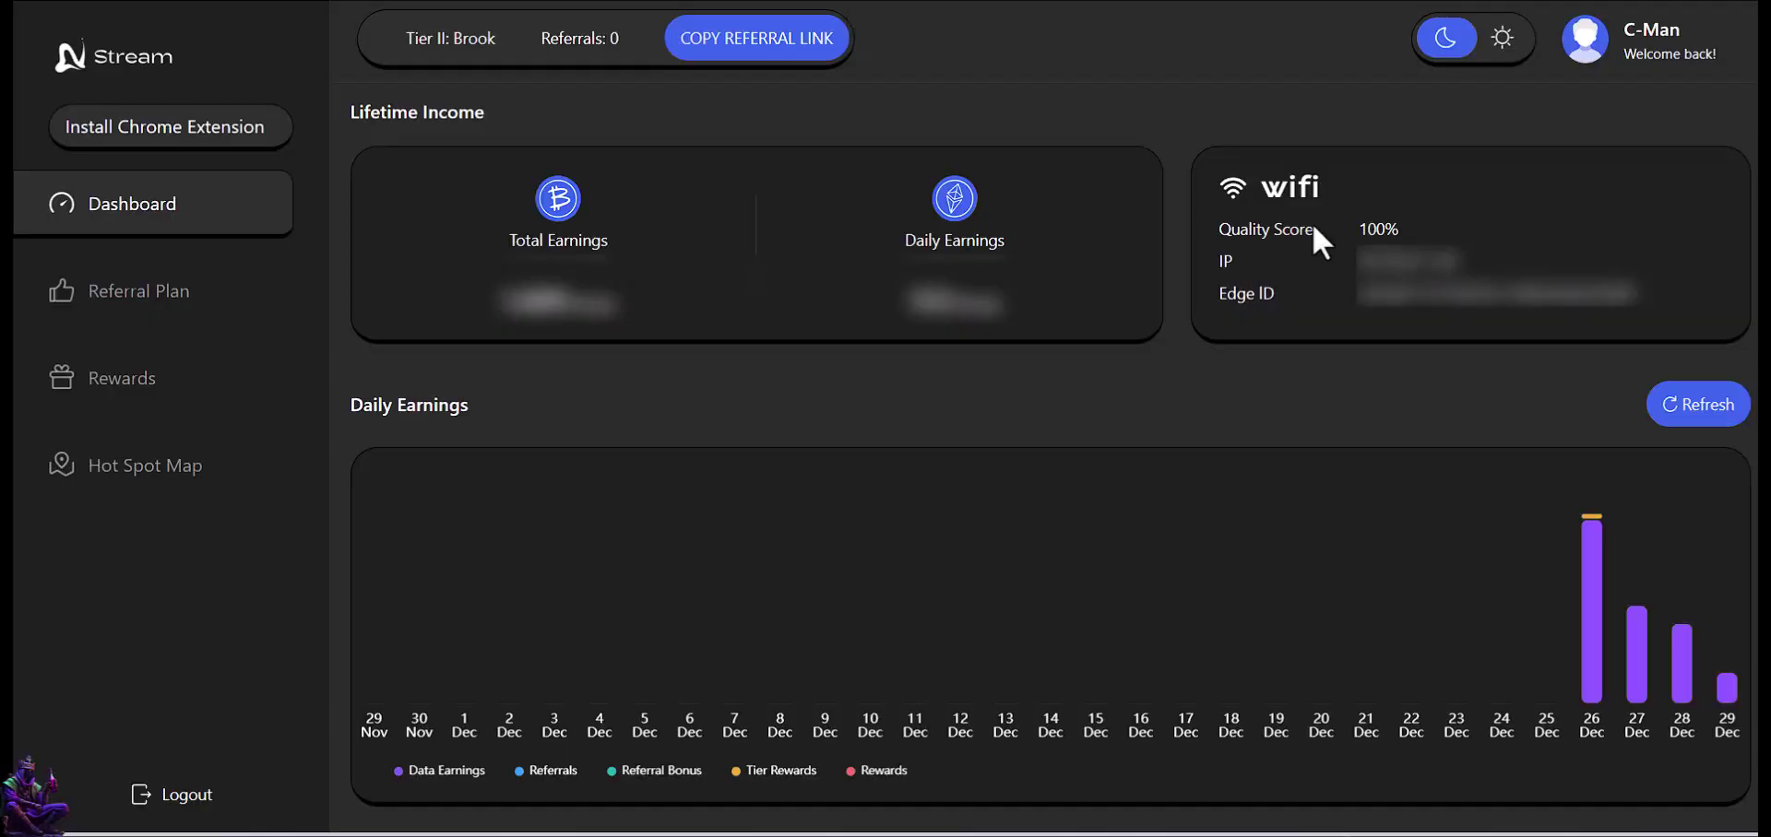
Step: View the Referral Plan, then the Rewards page with the Epoch 1 incentive
click(270, 305)
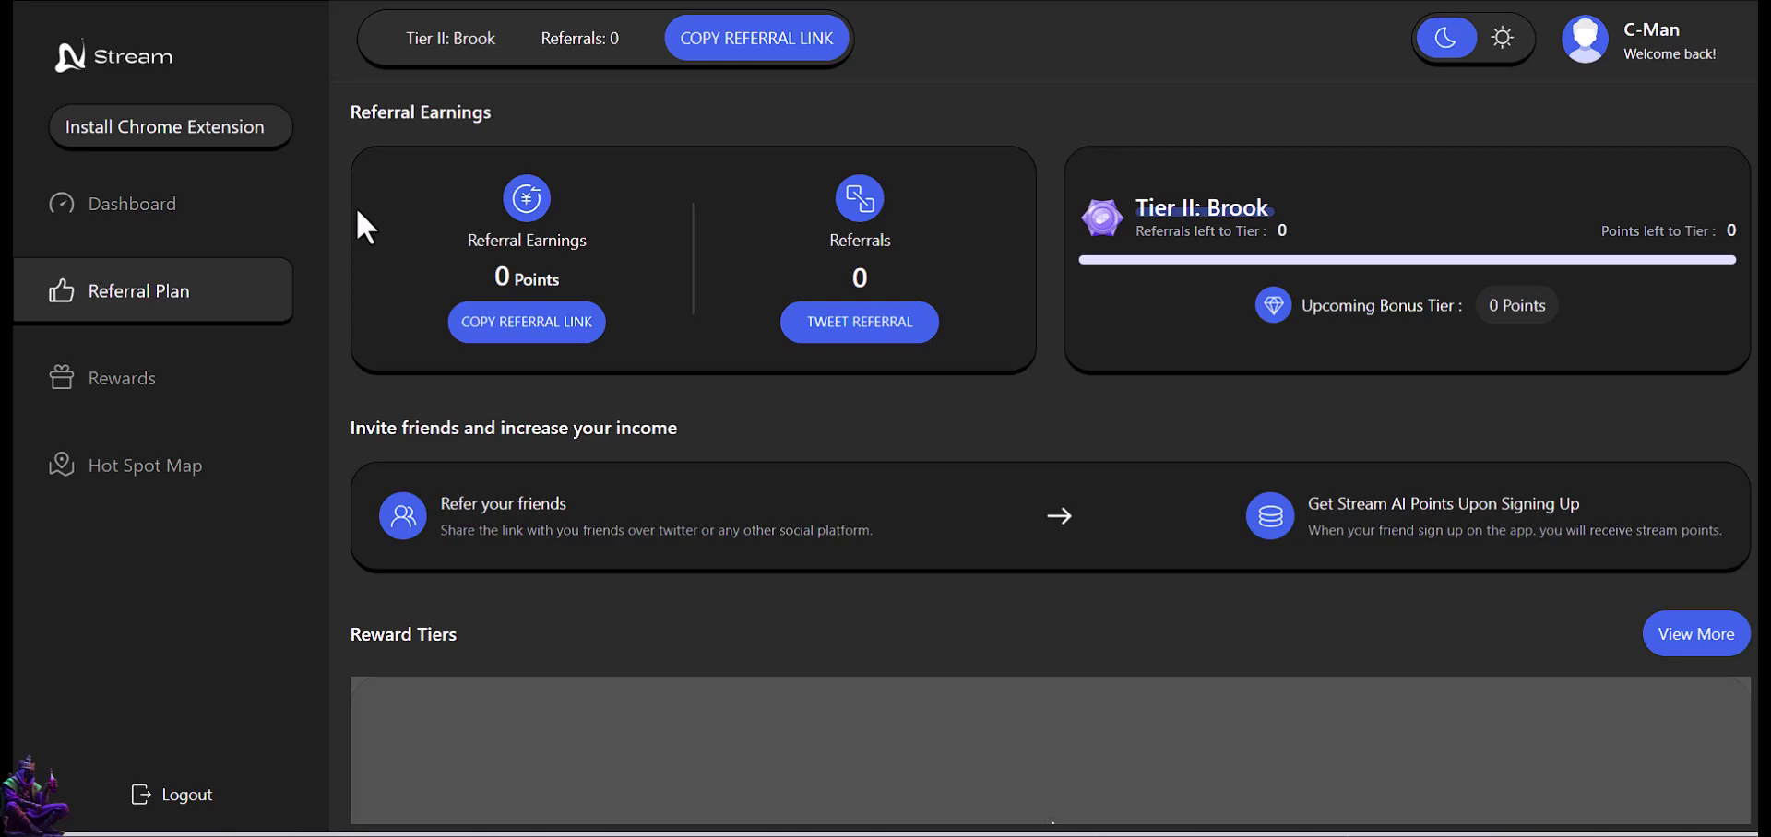
click(240, 385)
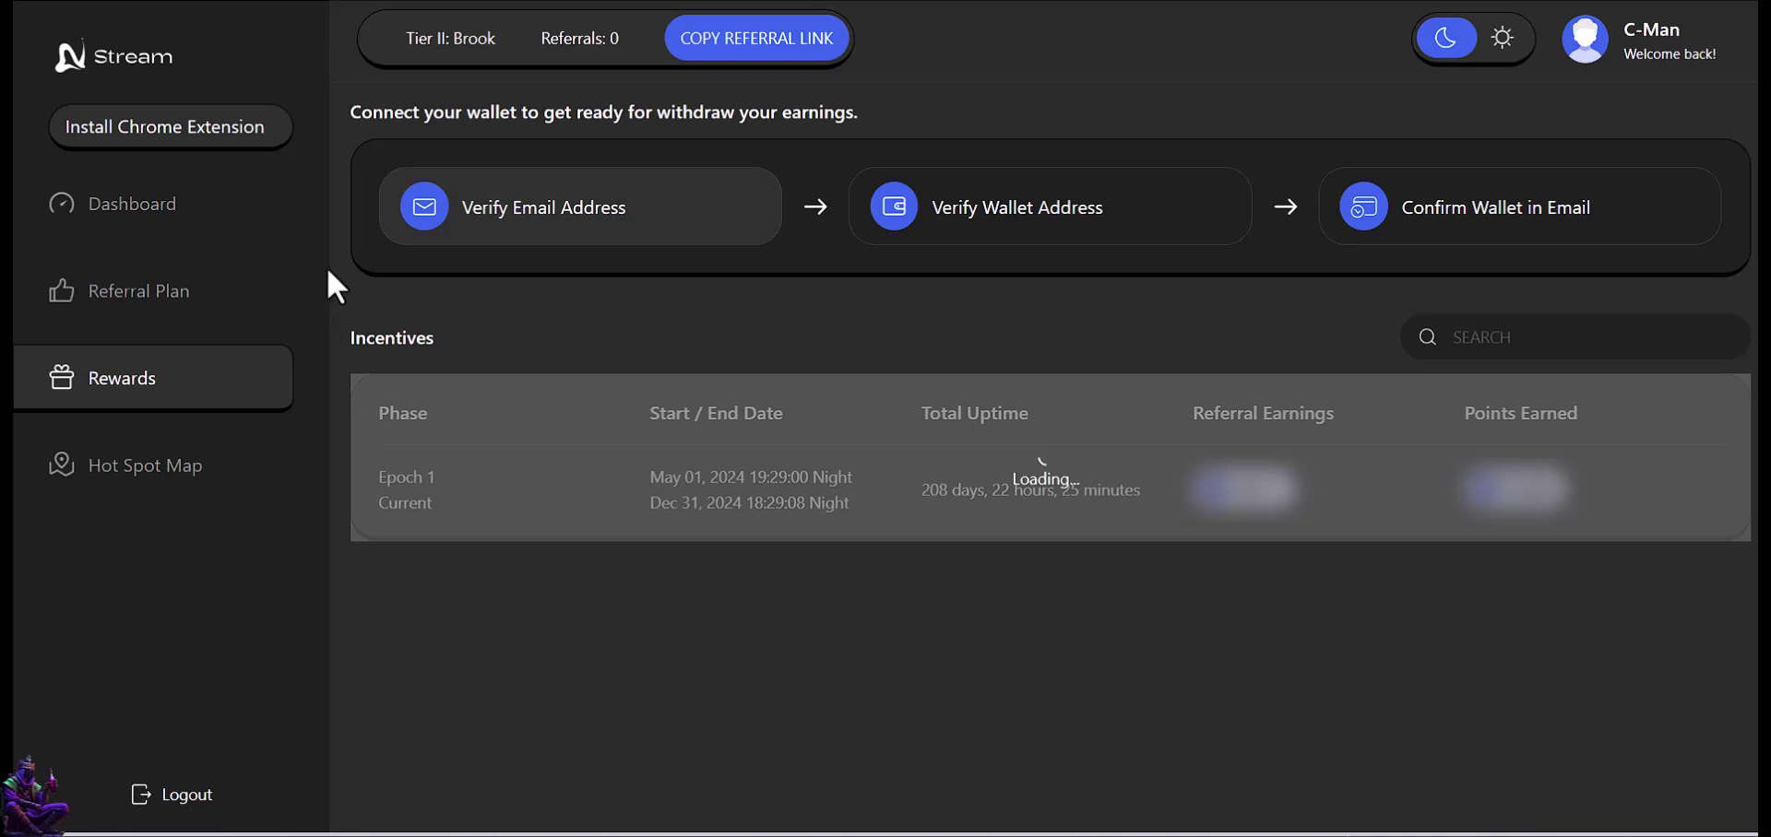
Step: Start wallet verification and list all TON Connect wallets, including Tonkeeper, MyTonWallet, Bitget Wallet and SafePal
click(1008, 225)
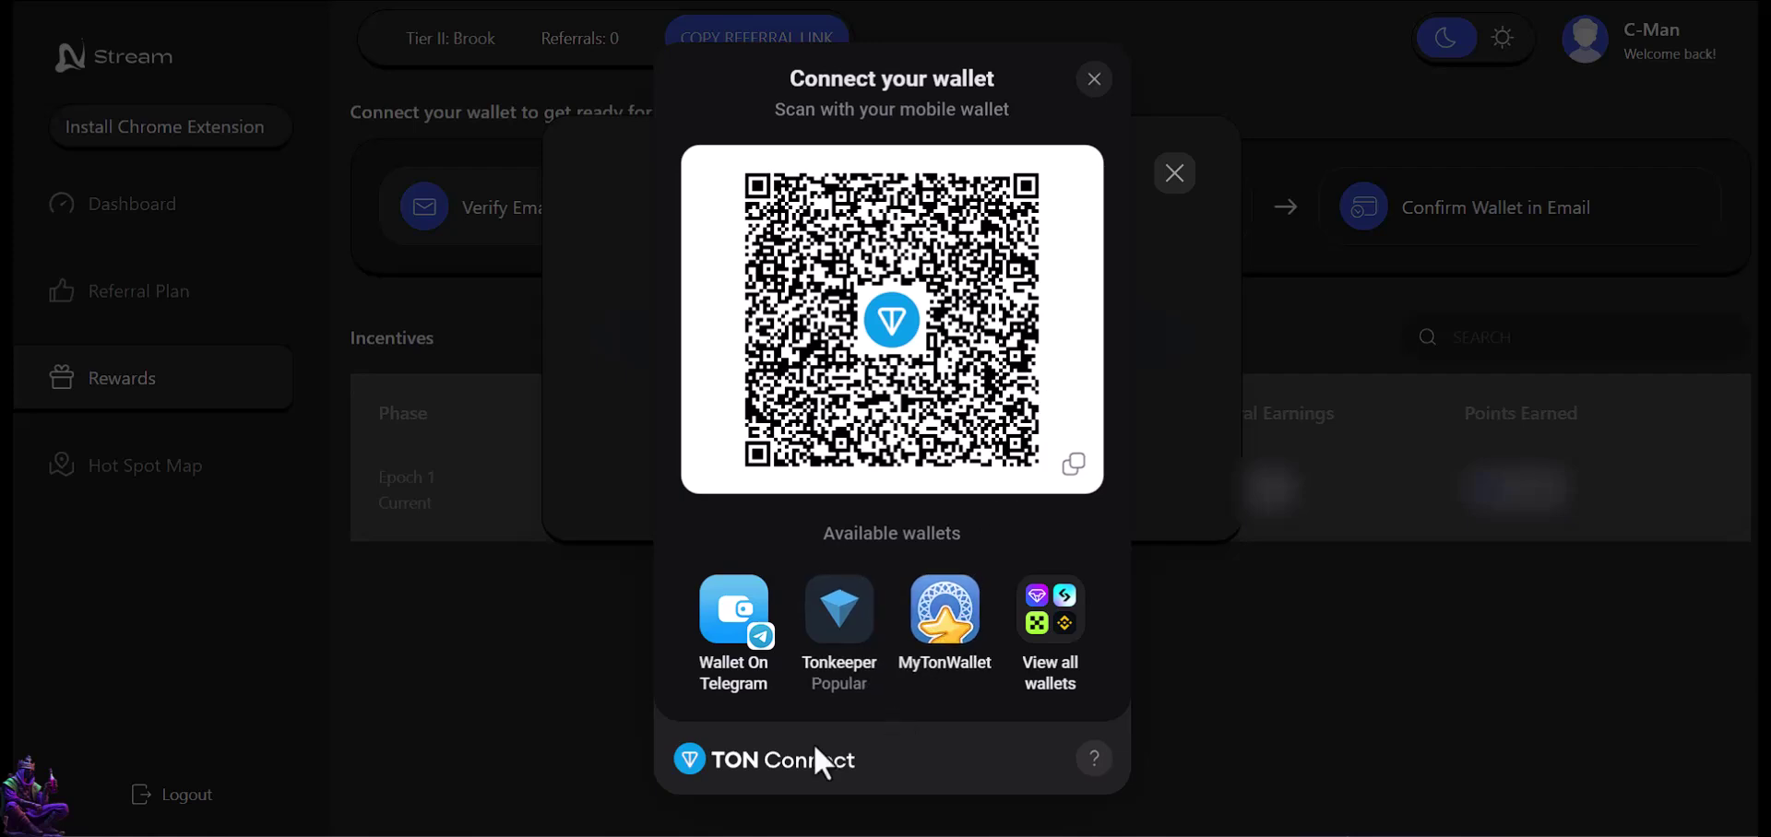
click(1042, 692)
scroll(1070, 360, down, 1)
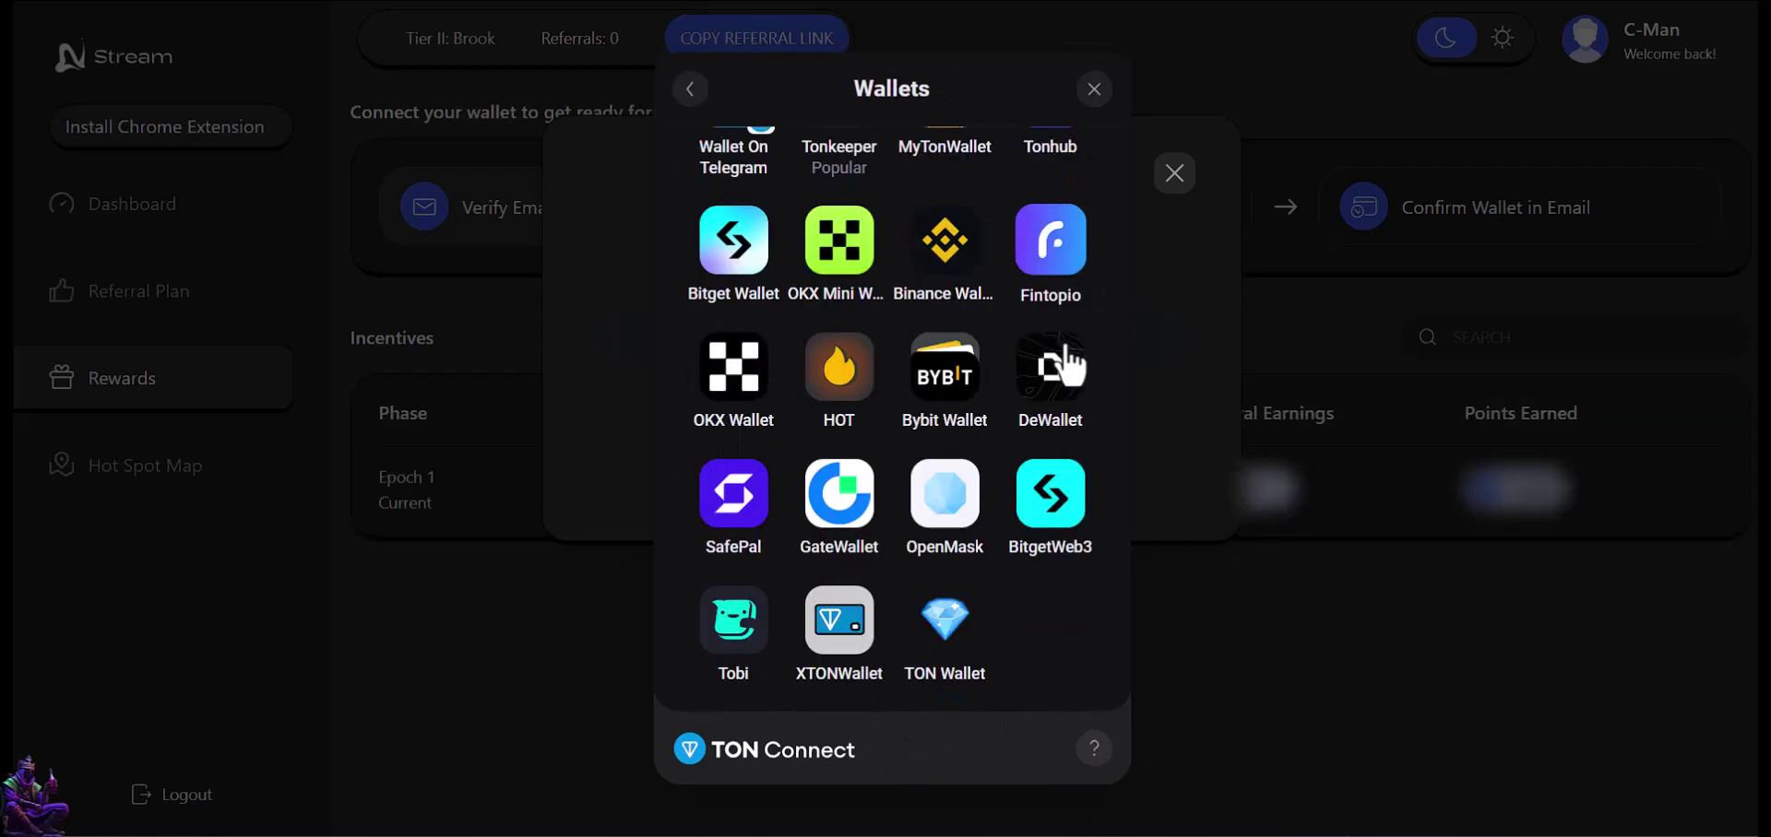
scroll(1086, 651, up, 1)
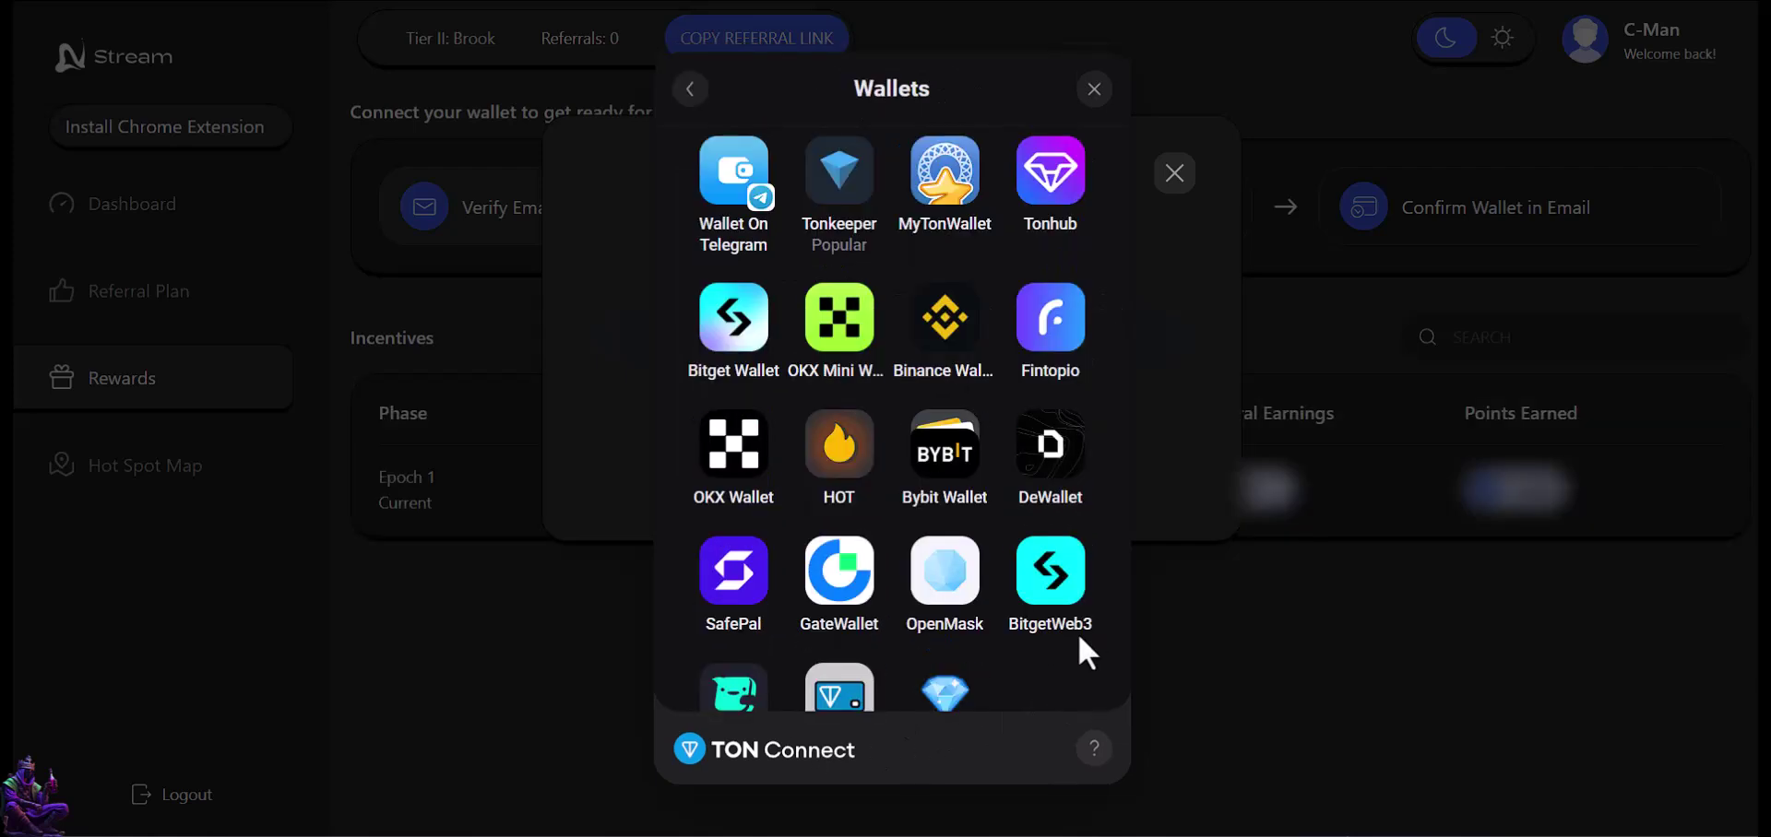